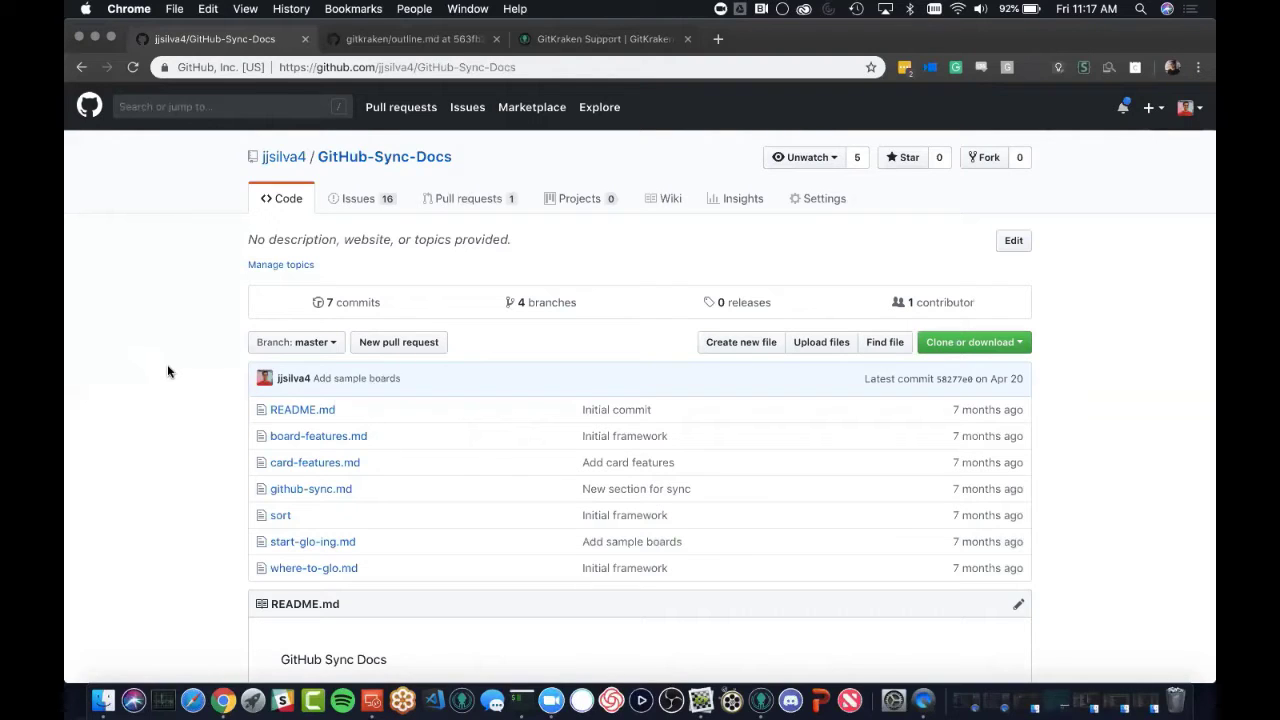
Step: Browse the open issues of the GitHub-Sync-Docs repository and return to its main code page
click(356, 216)
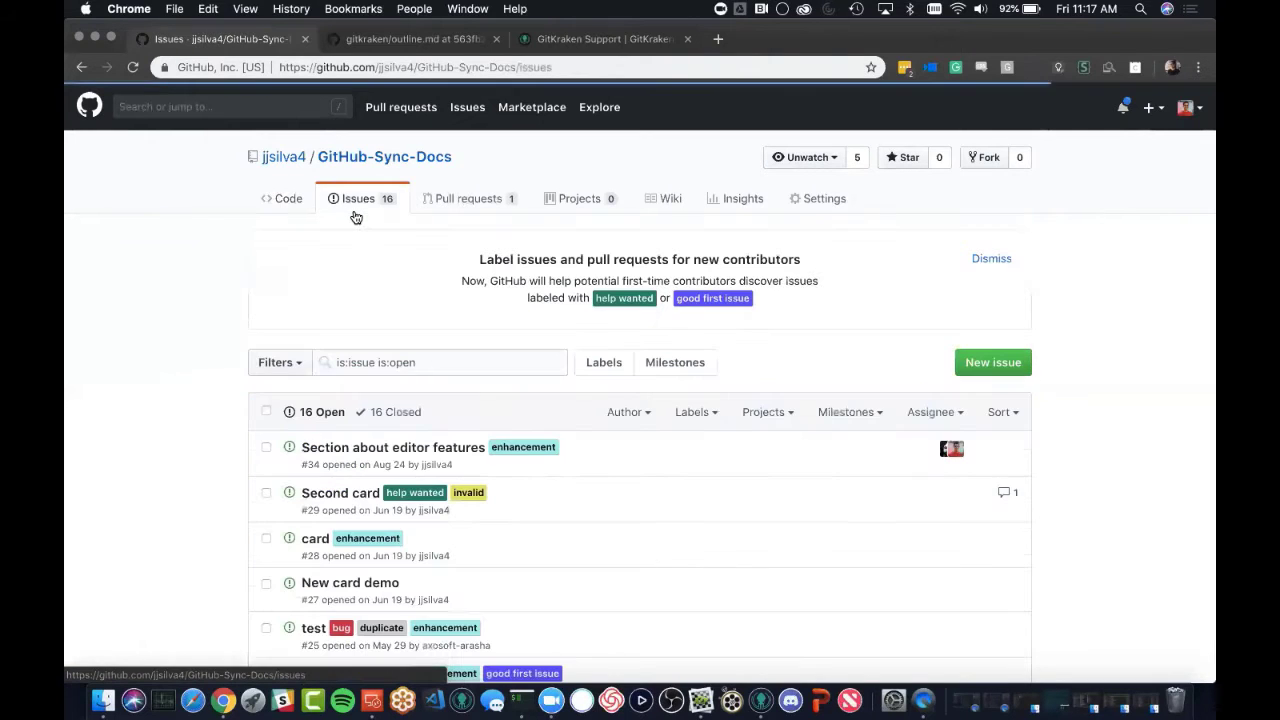
scroll(186, 366, down, 3)
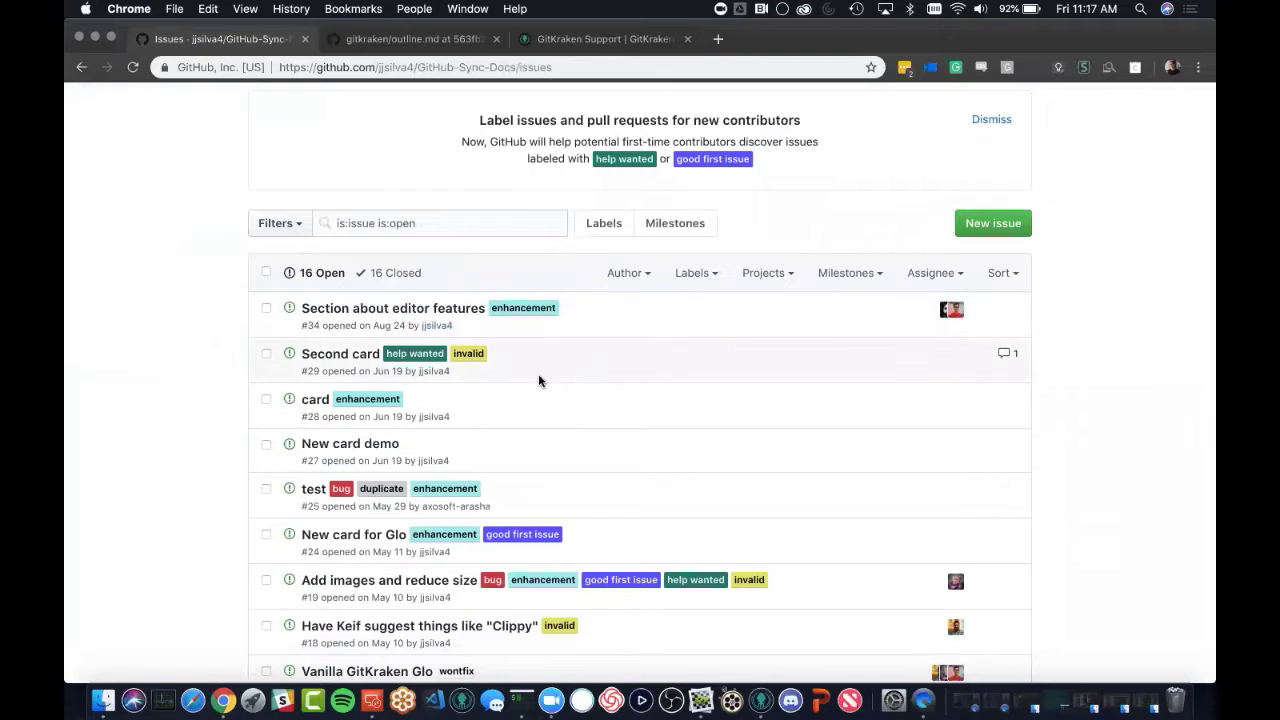
scroll(537, 375, up, 3)
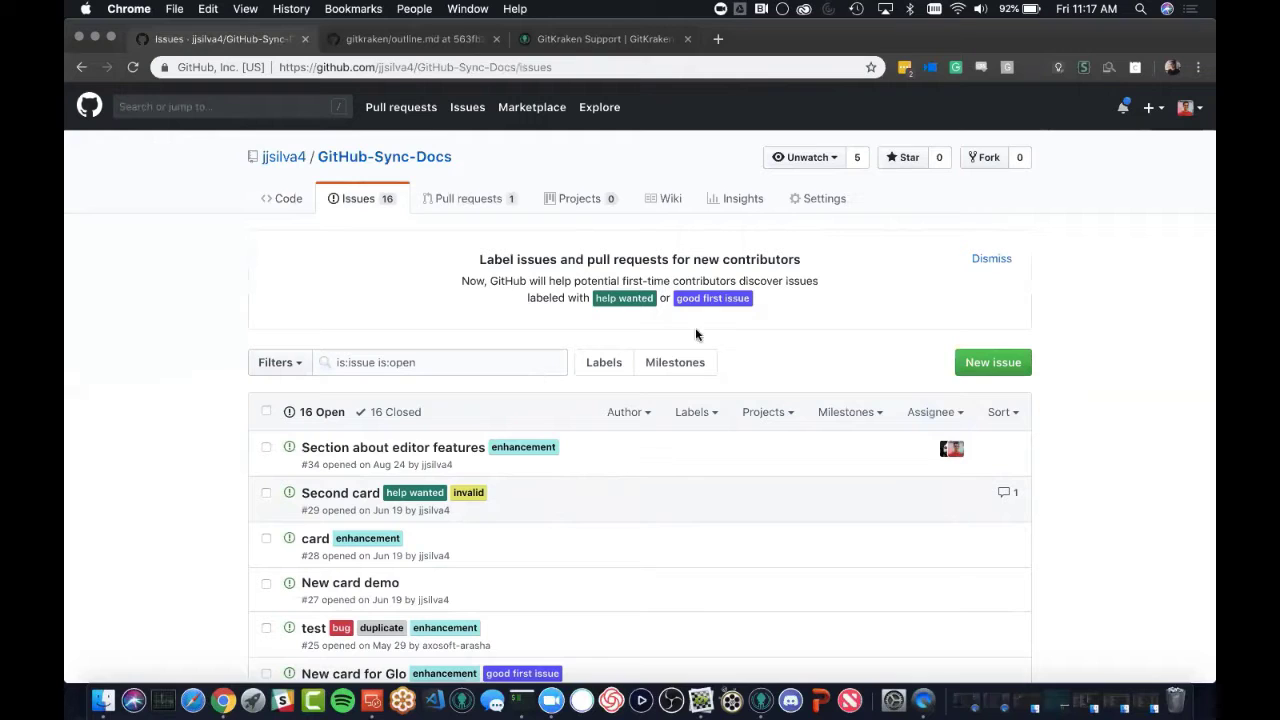
click(358, 163)
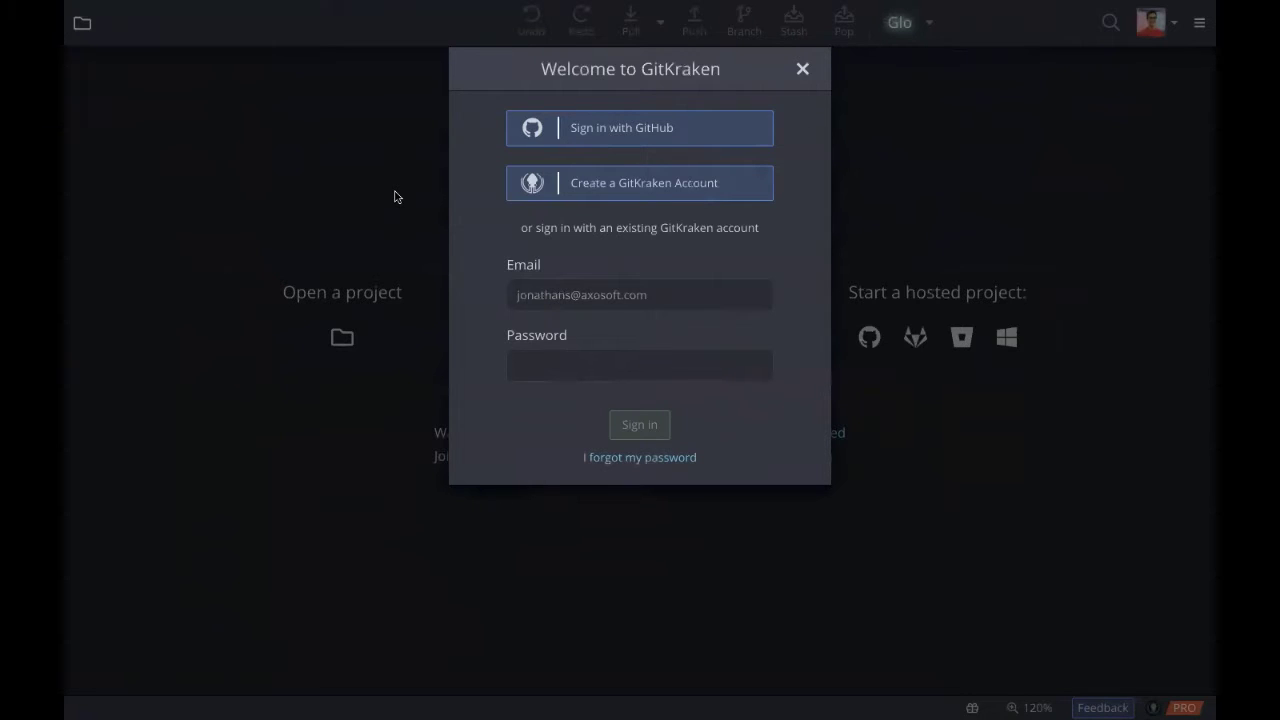
Step: Sign in to GitKraken with the GitHub account and authorize its access to GitHub
click(685, 127)
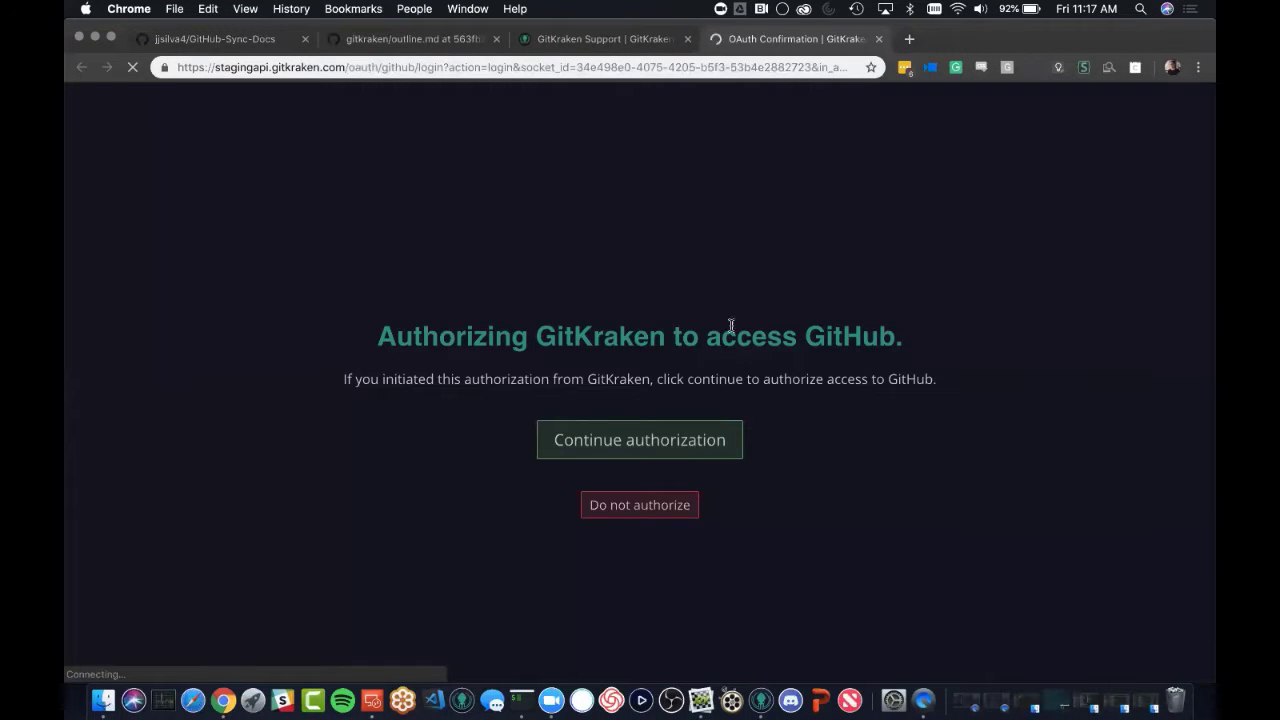
click(727, 458)
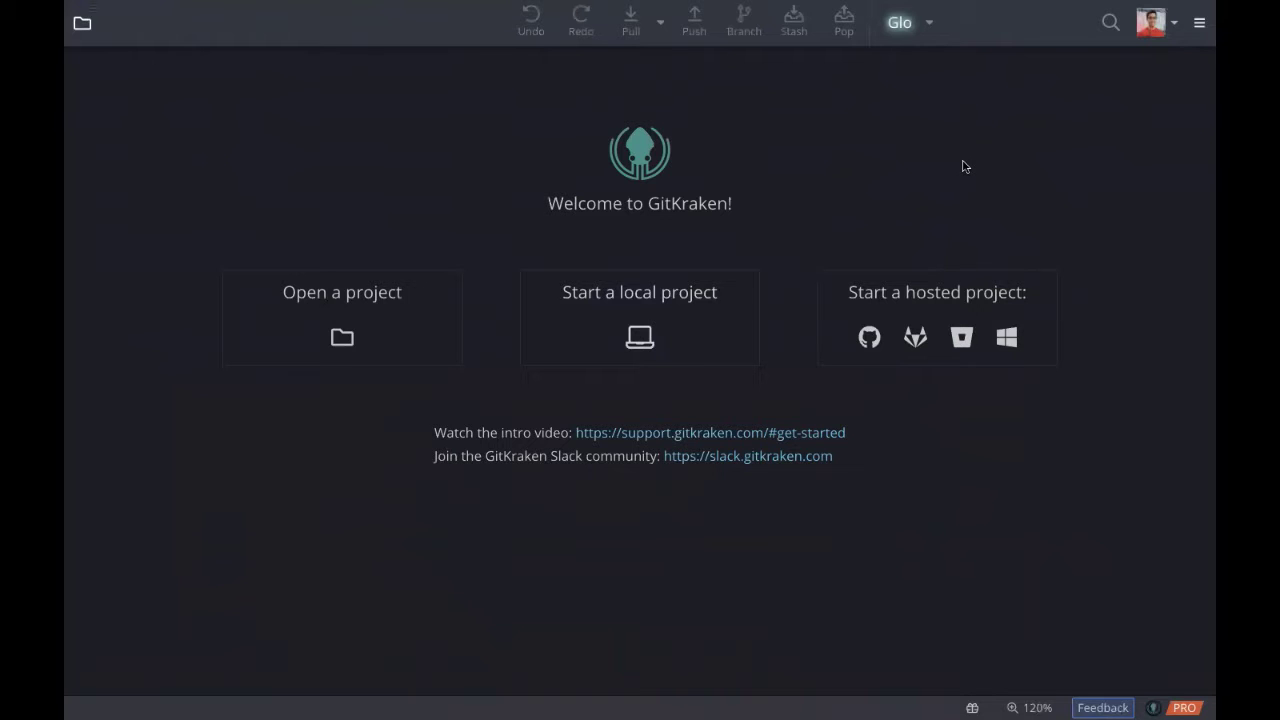
Step: Disconnect the GitHub.com account in the authentication preferences, then reconnect it and authorize the access in the browser
click(1201, 36)
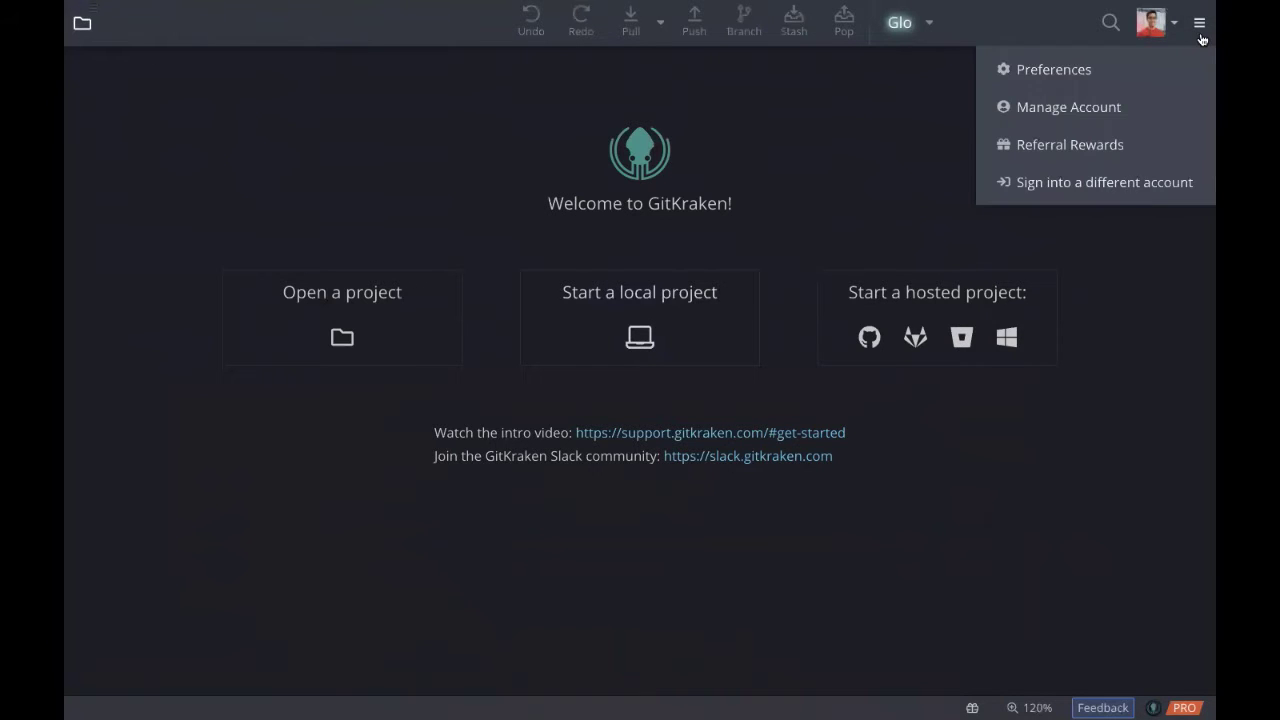
click(1157, 69)
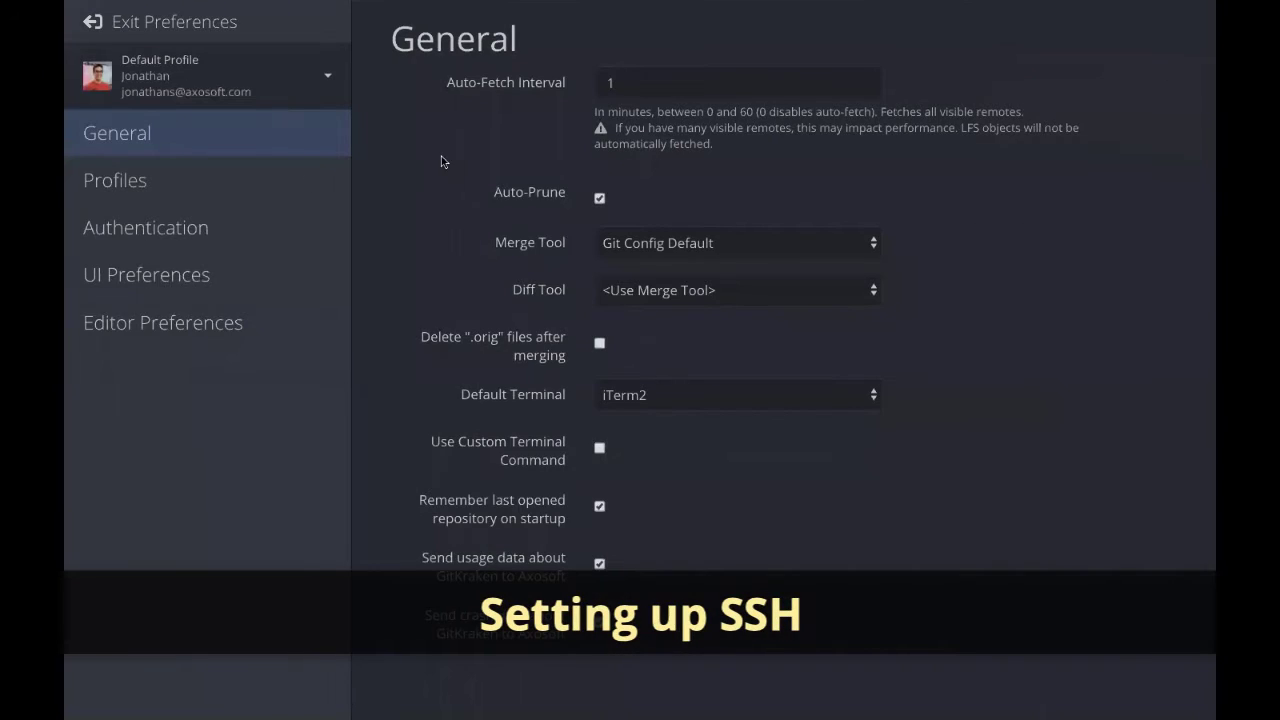
click(209, 227)
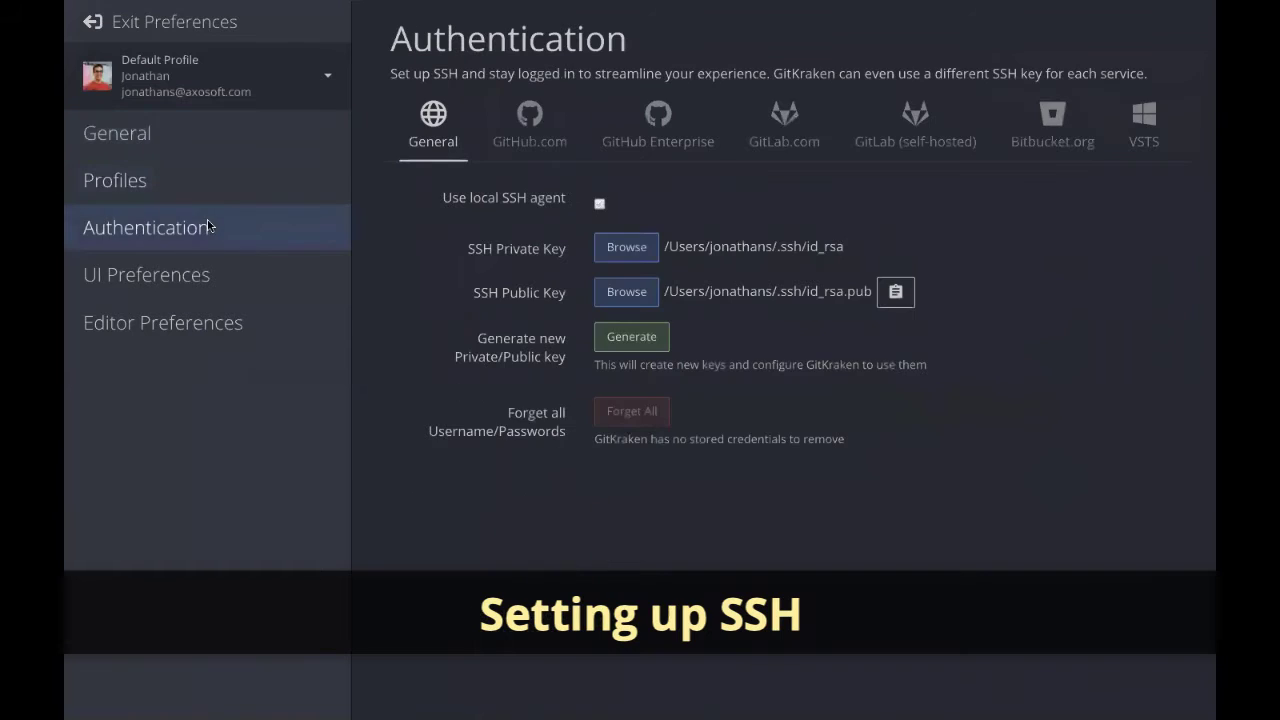
click(528, 128)
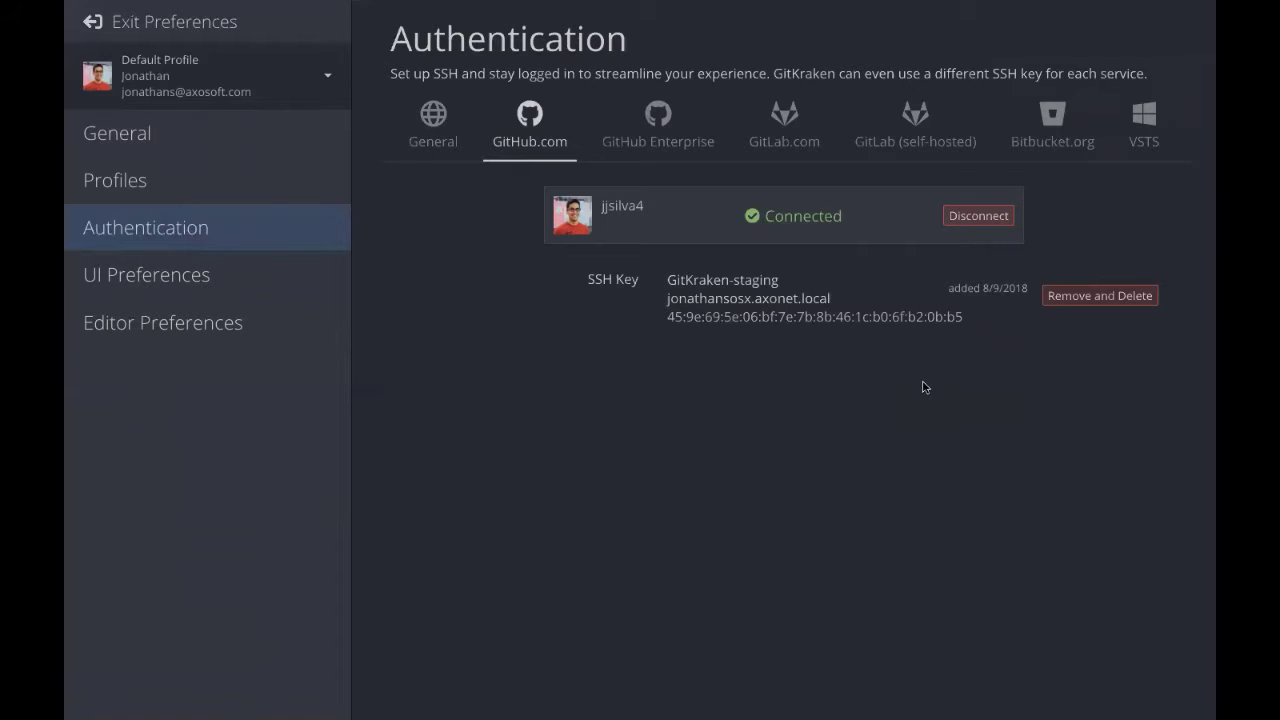
click(1000, 216)
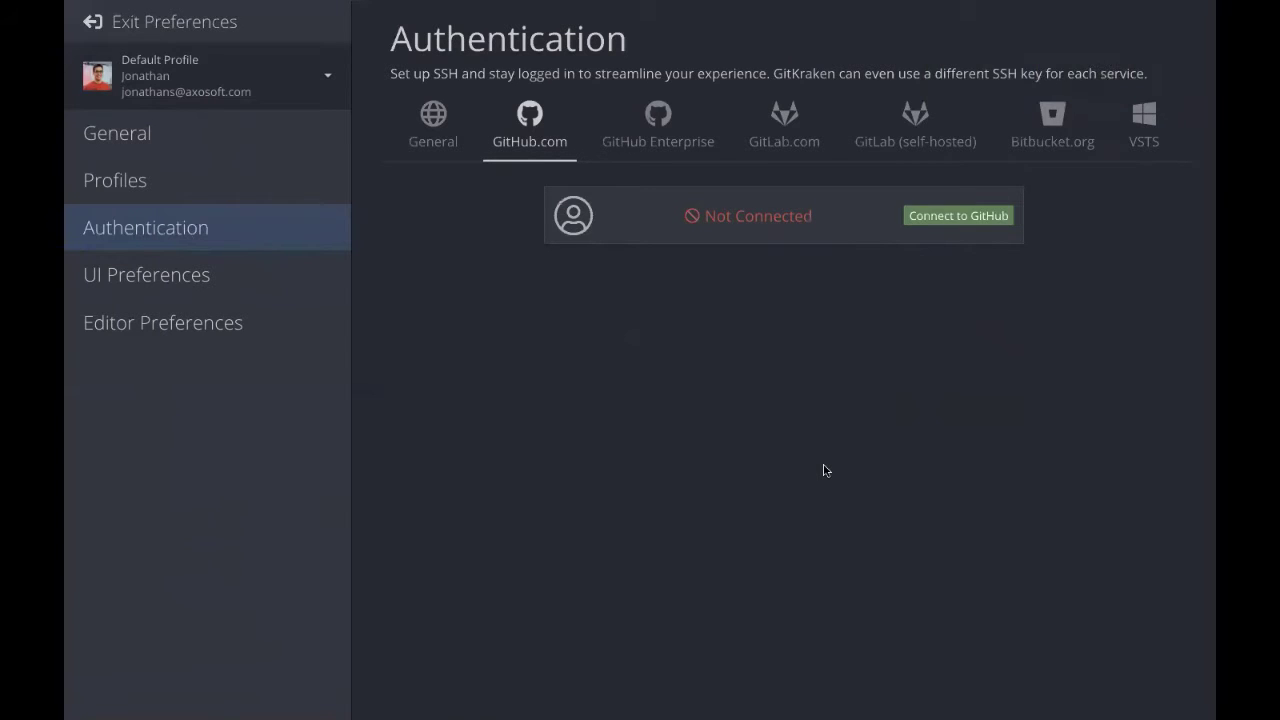
click(942, 218)
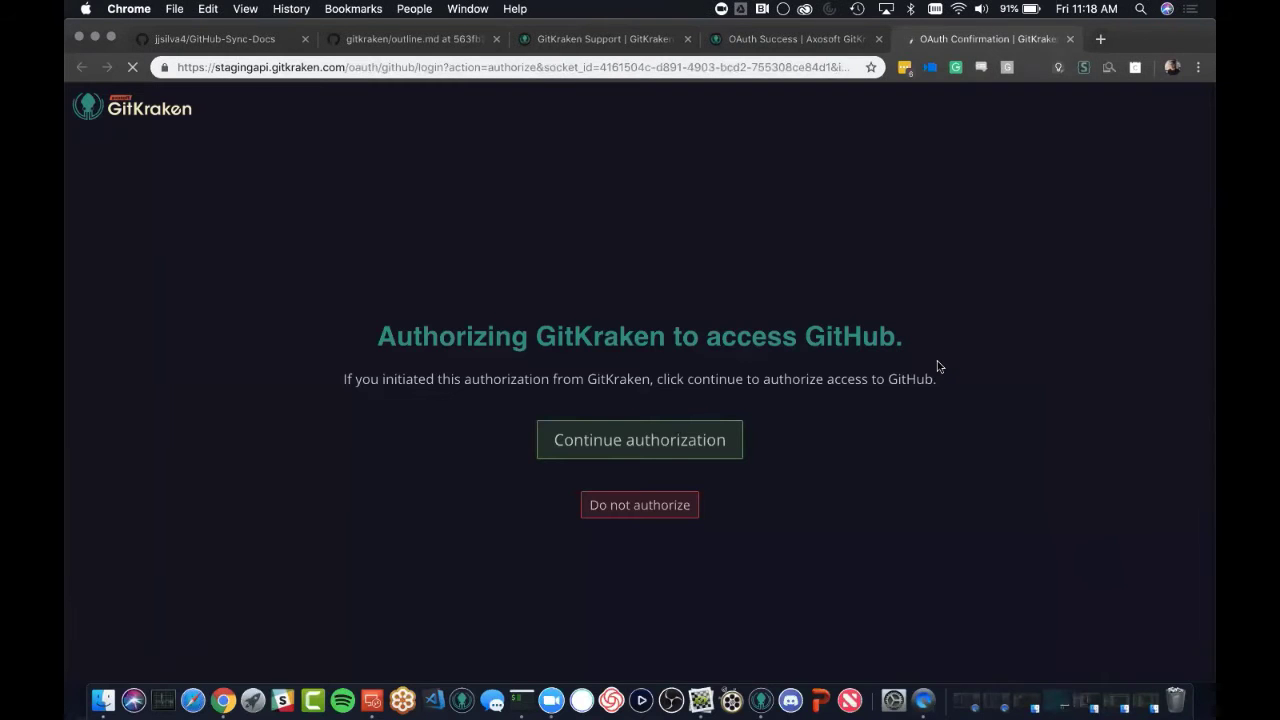
click(723, 452)
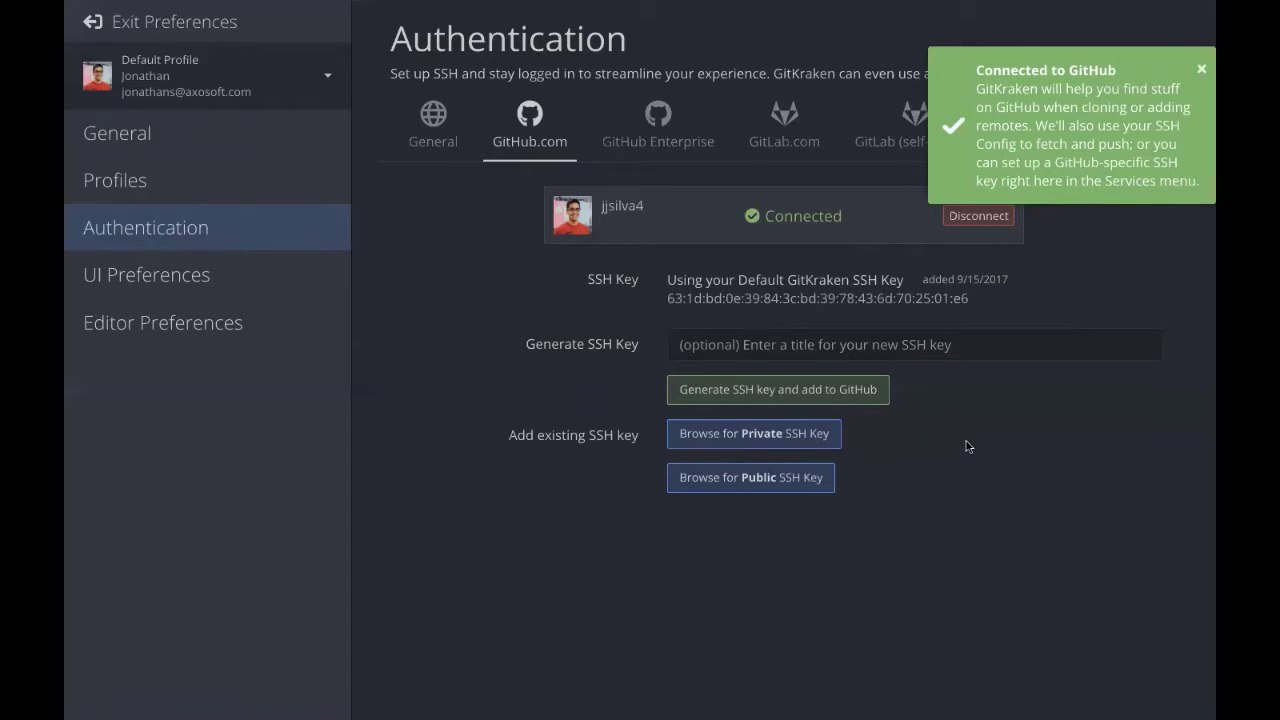
Step: Generate a new SSH key without a custom title, add it to GitHub, and leave the preferences
click(859, 391)
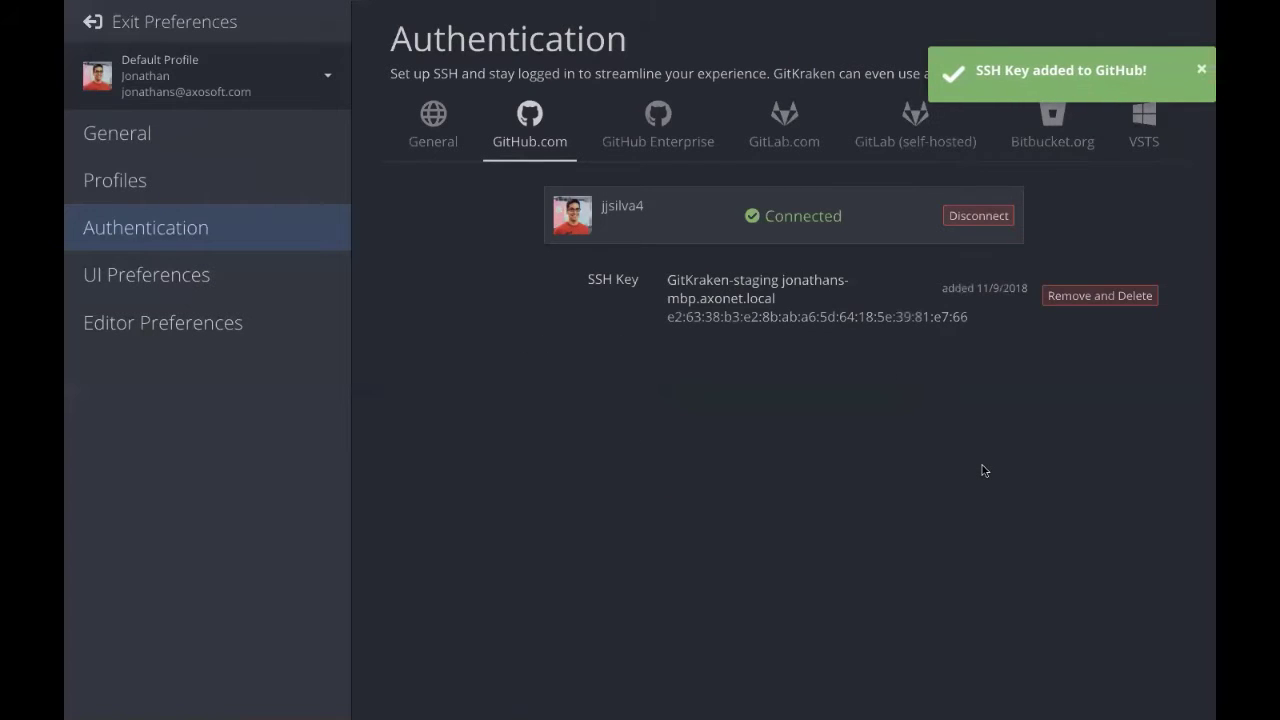
click(1203, 73)
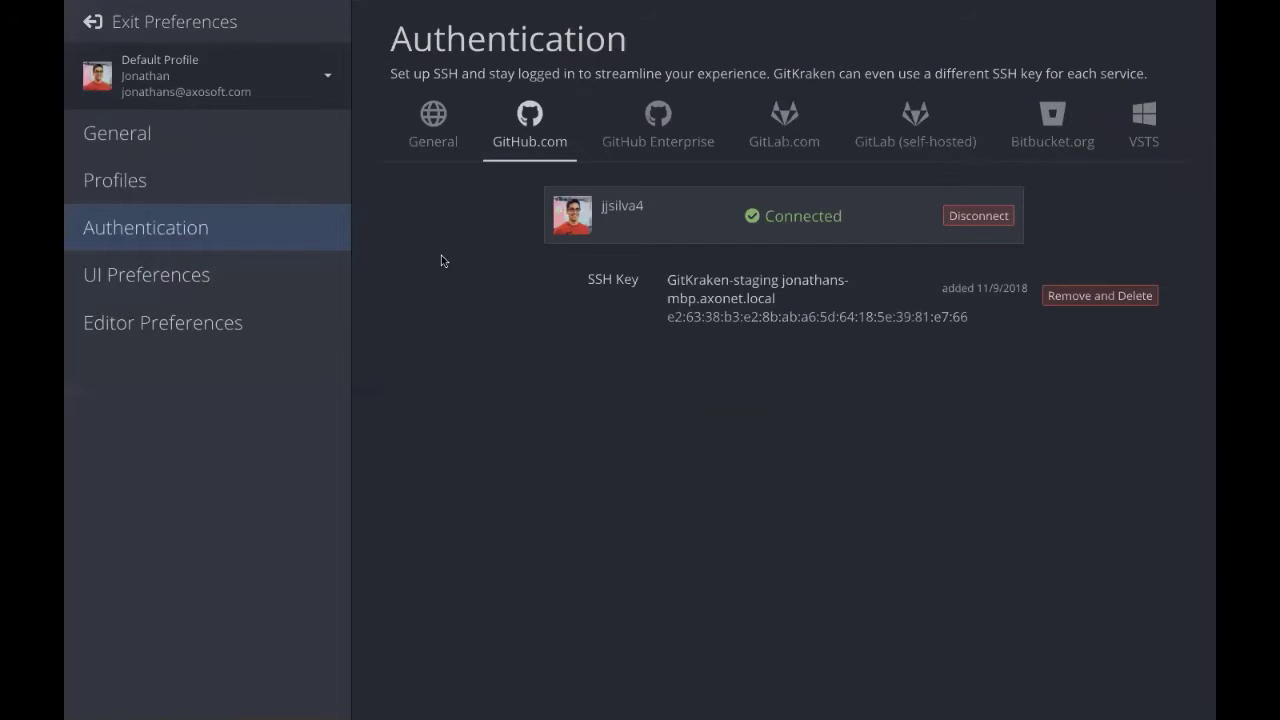
click(170, 22)
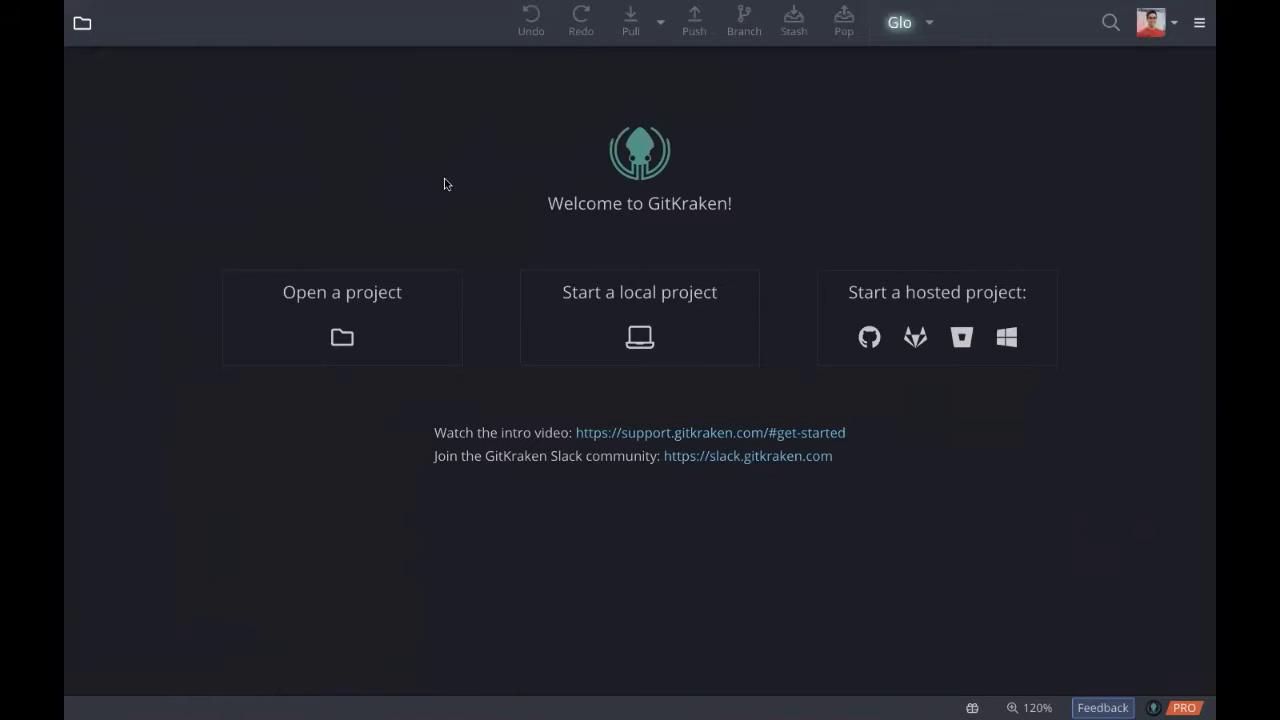
Step: Clone the GitHub-Sync-Docs repository from GitHub.com into the Sites folder, finding it with "sync", and open the clone
click(88, 28)
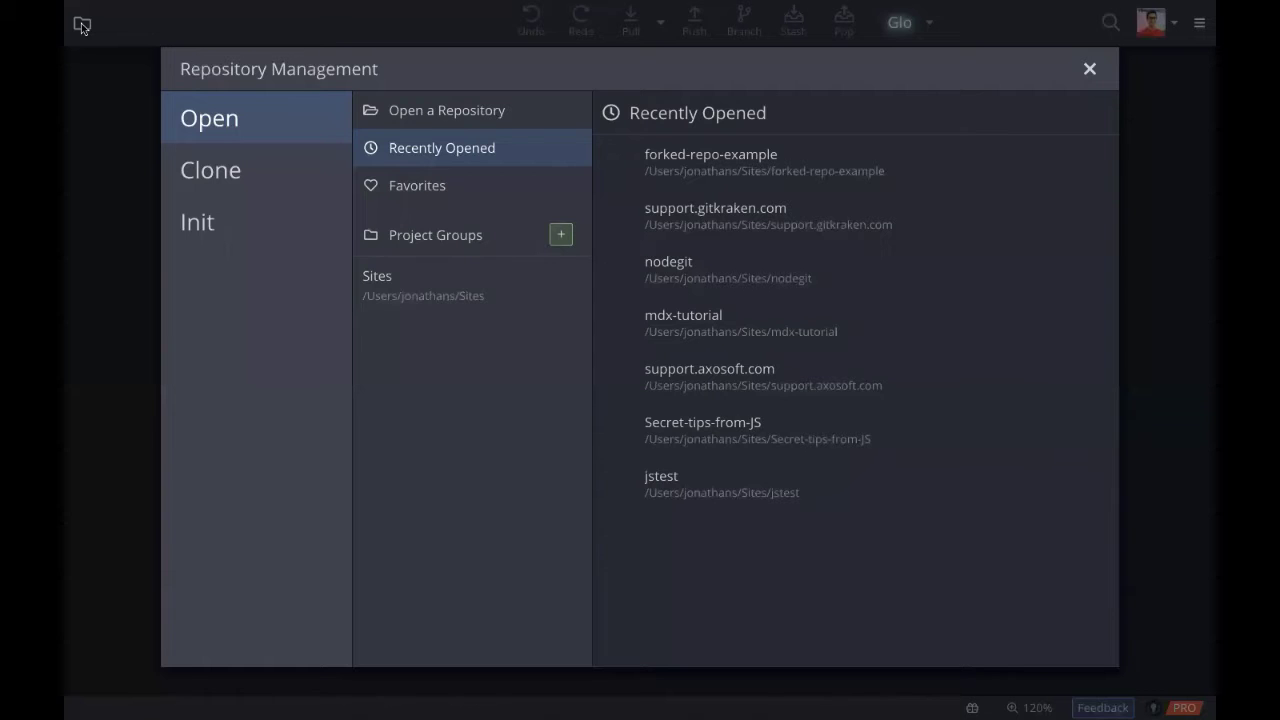
click(242, 176)
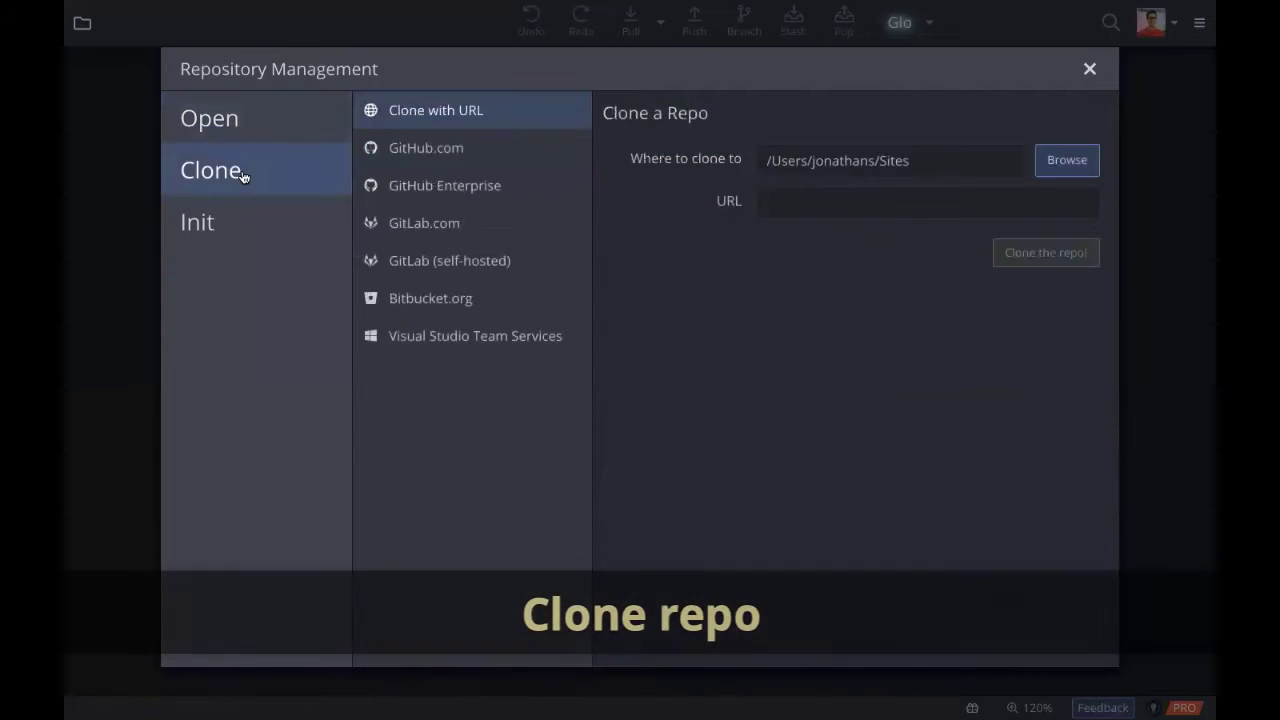
click(548, 156)
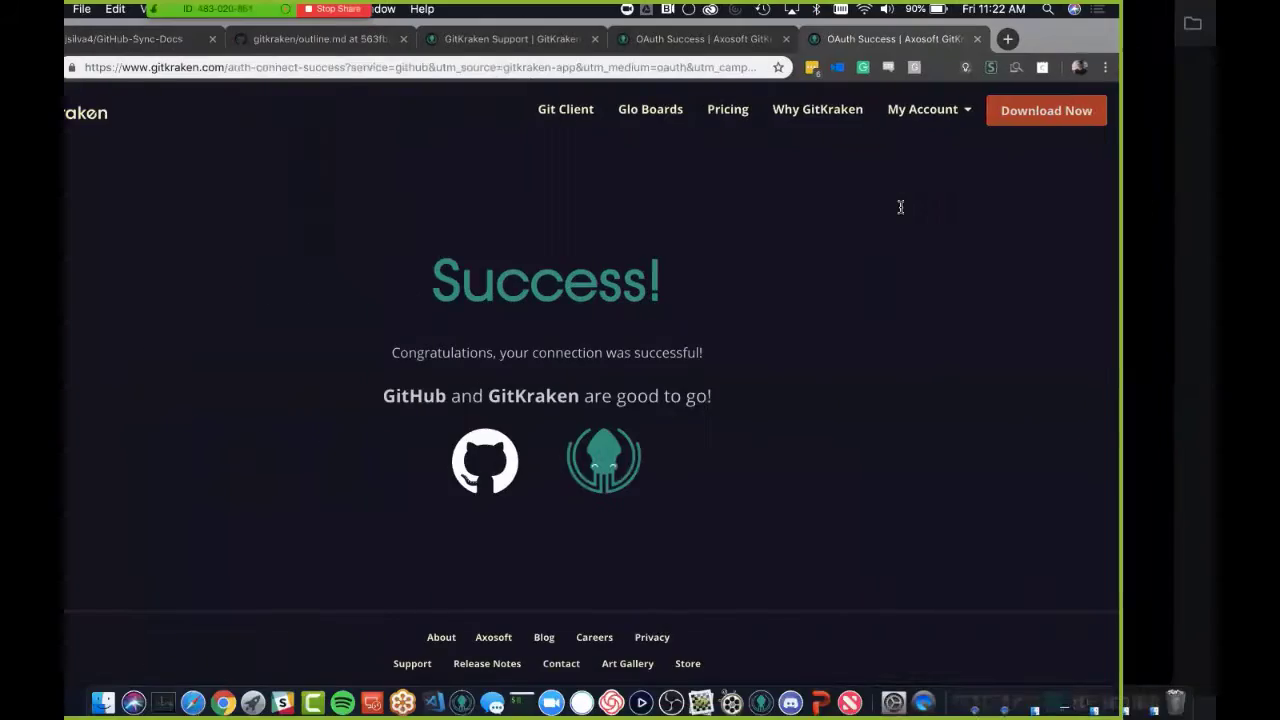
click(229, 45)
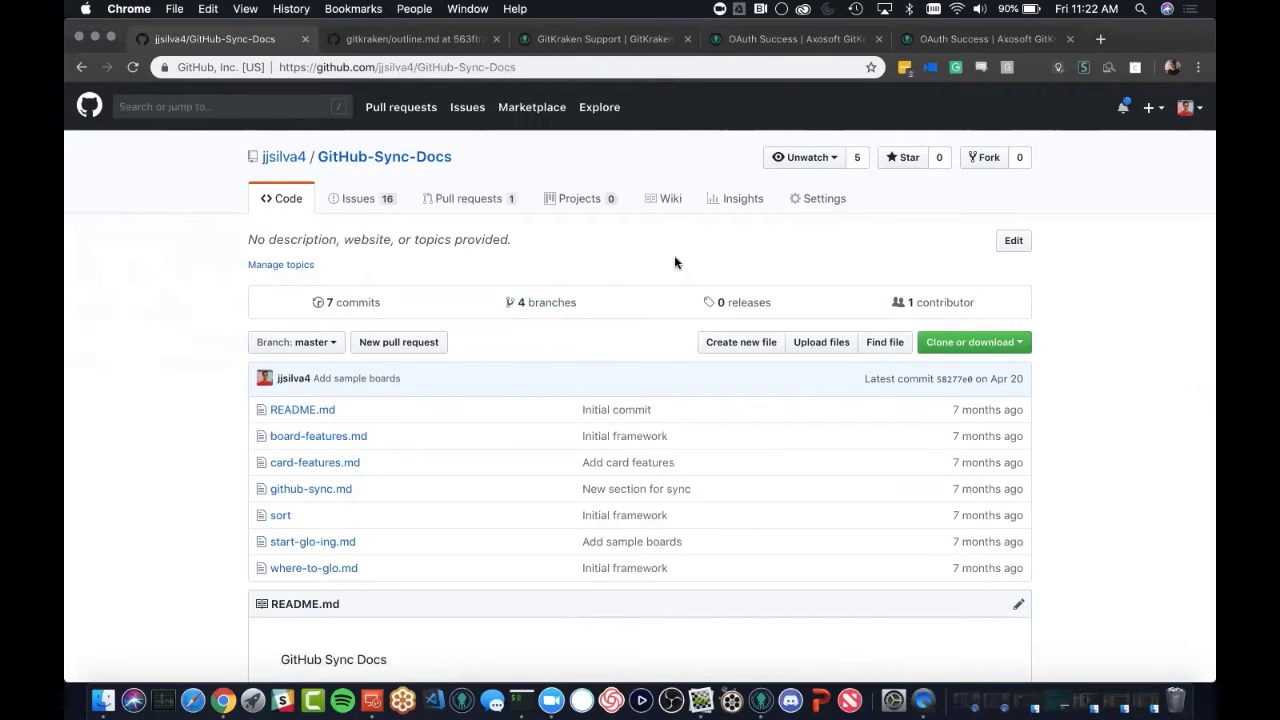
key(ctrl+Right)
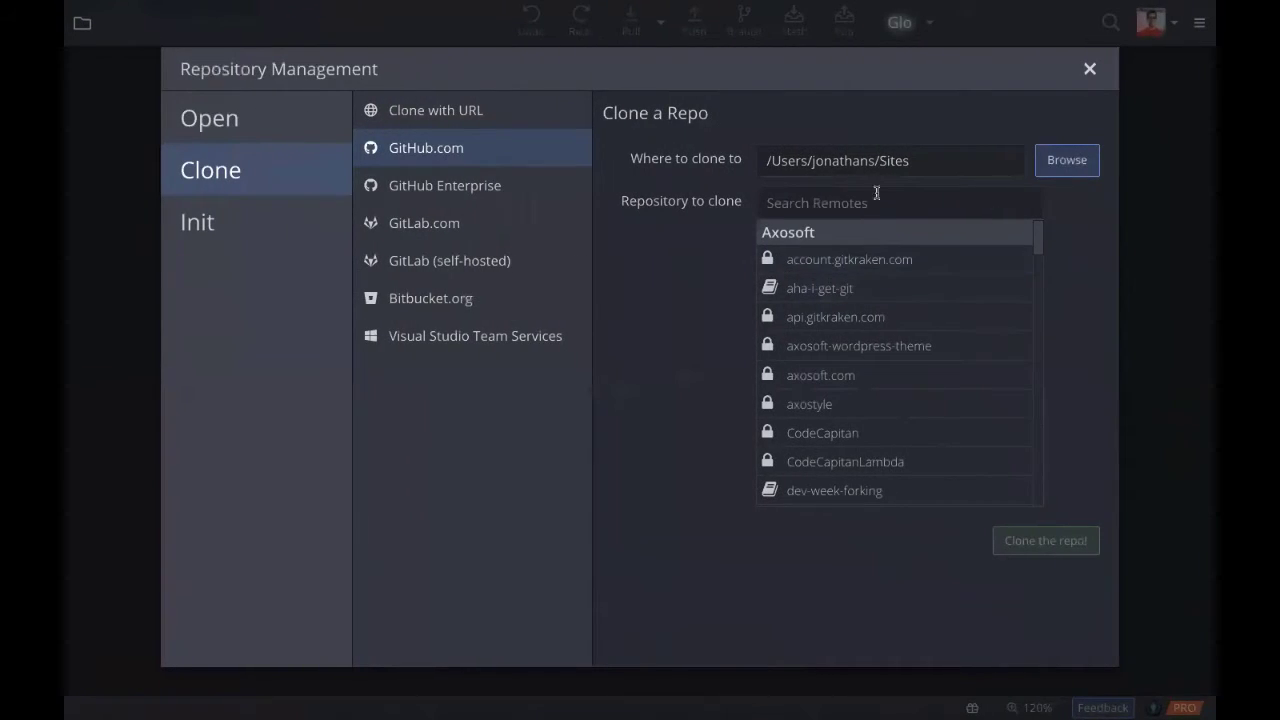
click(881, 207)
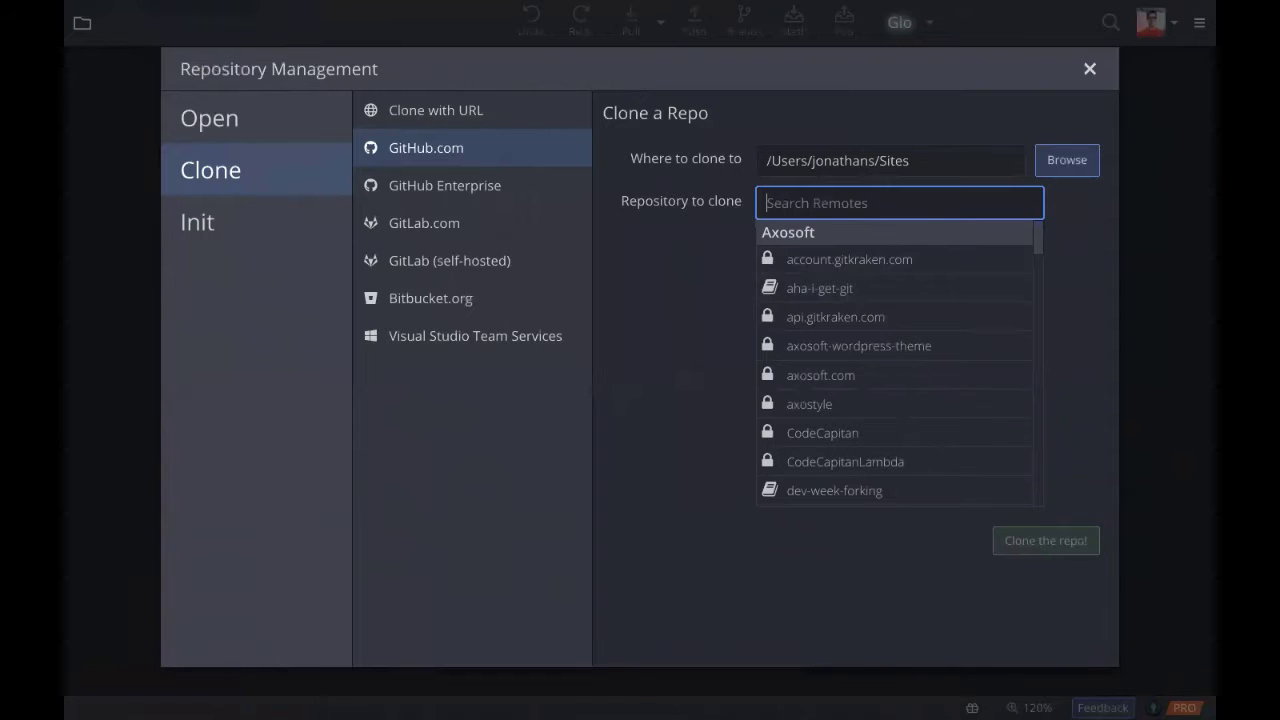
text(sync)
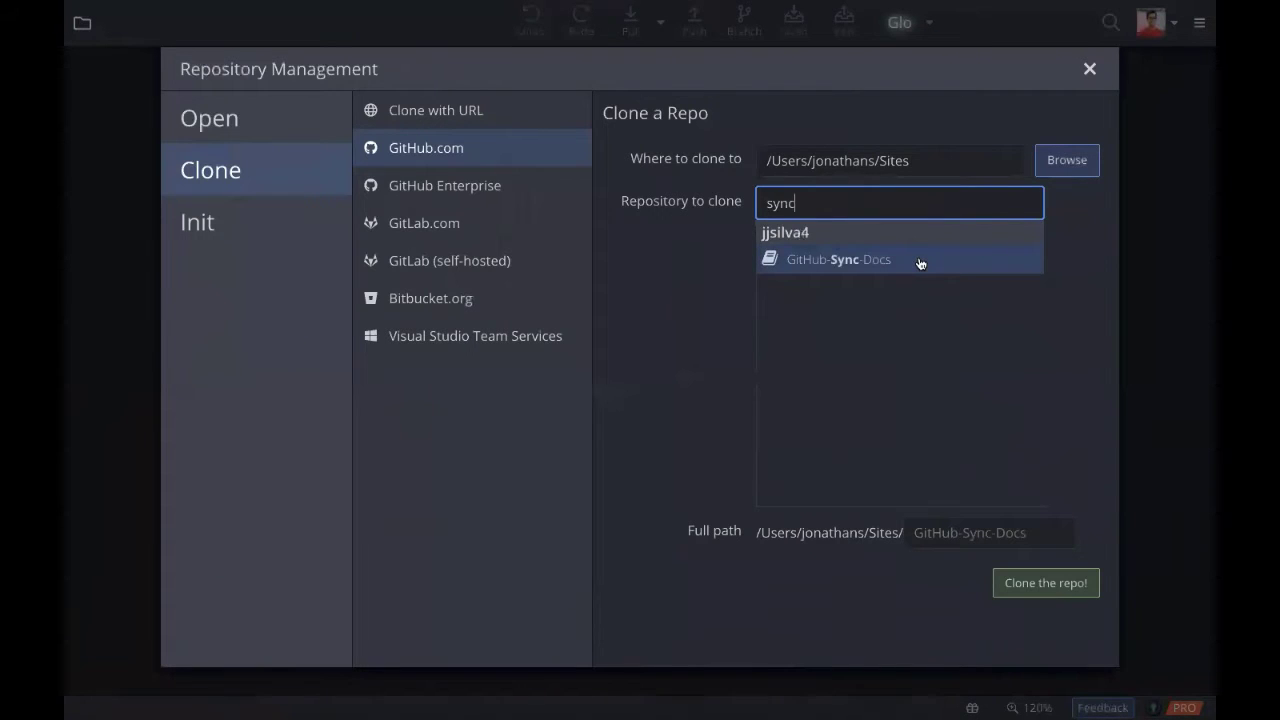
click(920, 263)
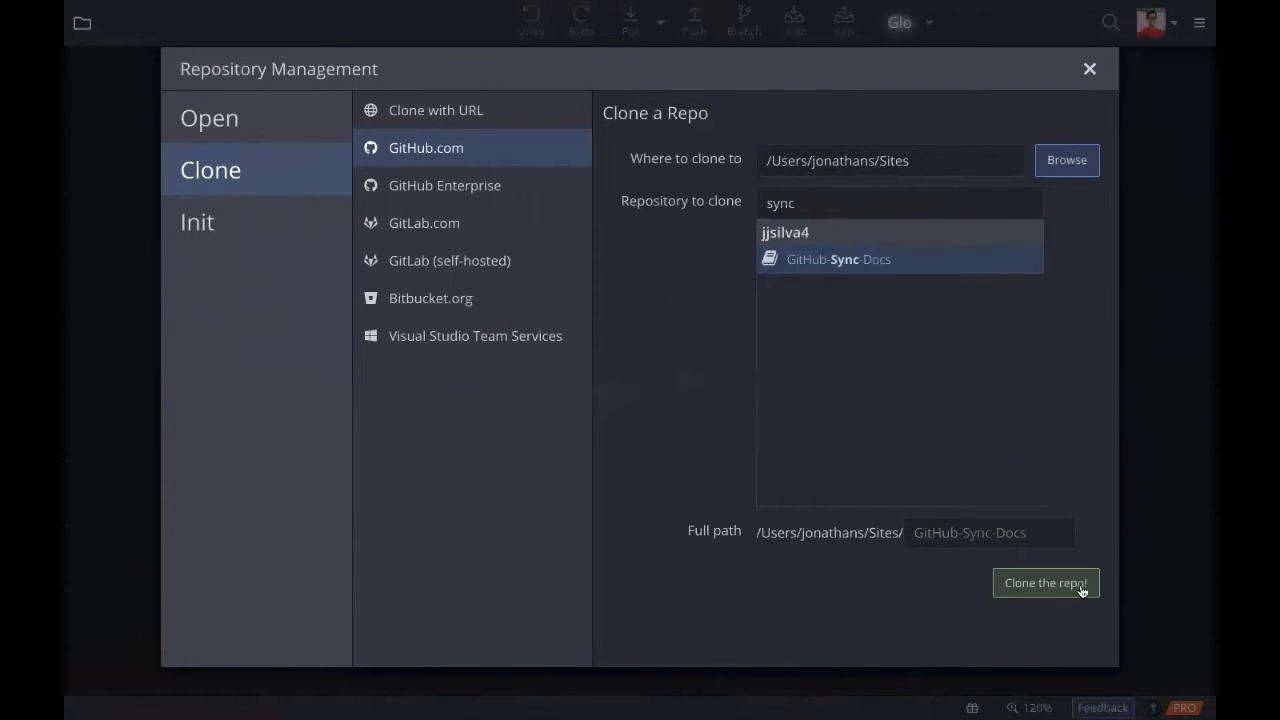
click(1037, 588)
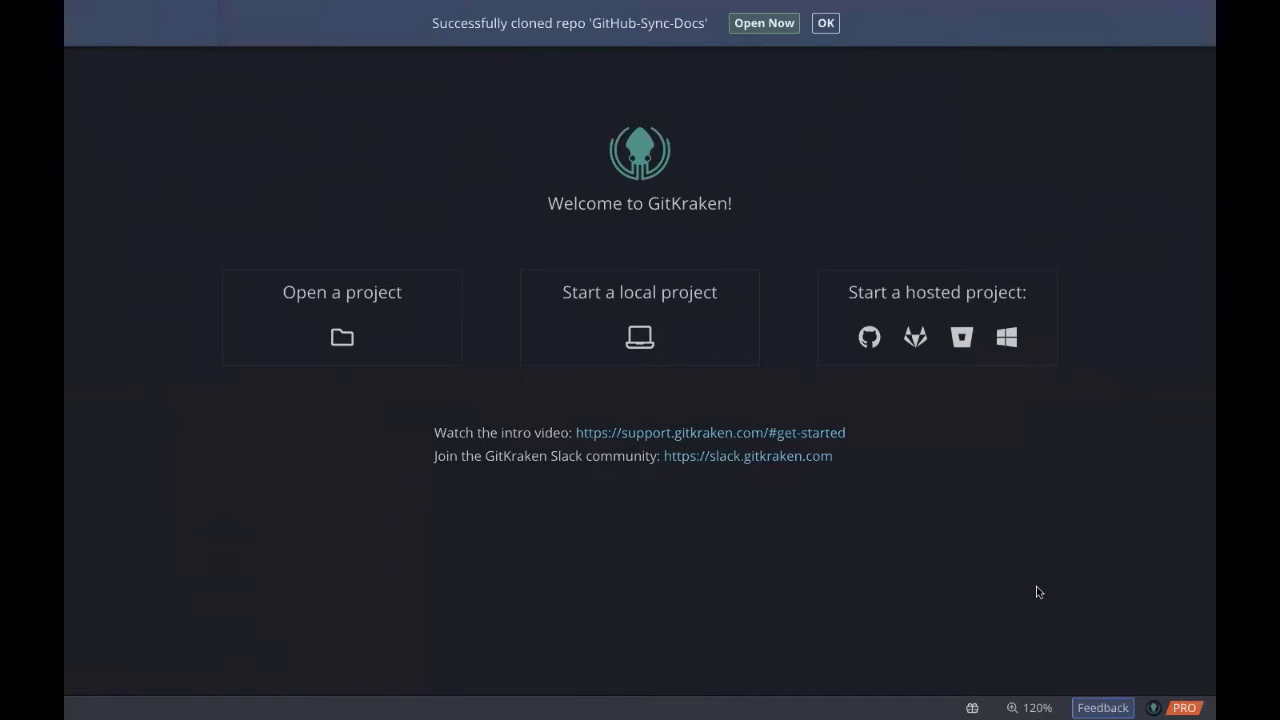
click(764, 23)
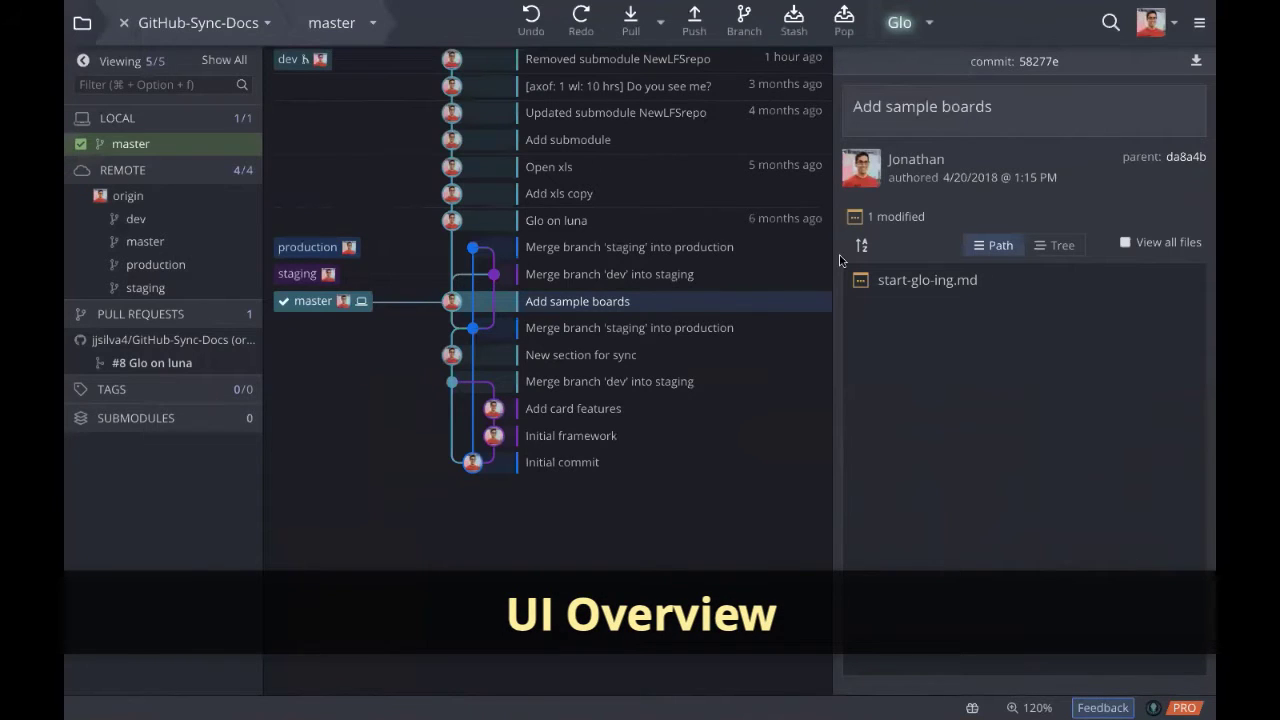
Step: Examine the 'staging' into production merge commit just below "Add sample boards", and look over the branches and pull requests
click(830, 327)
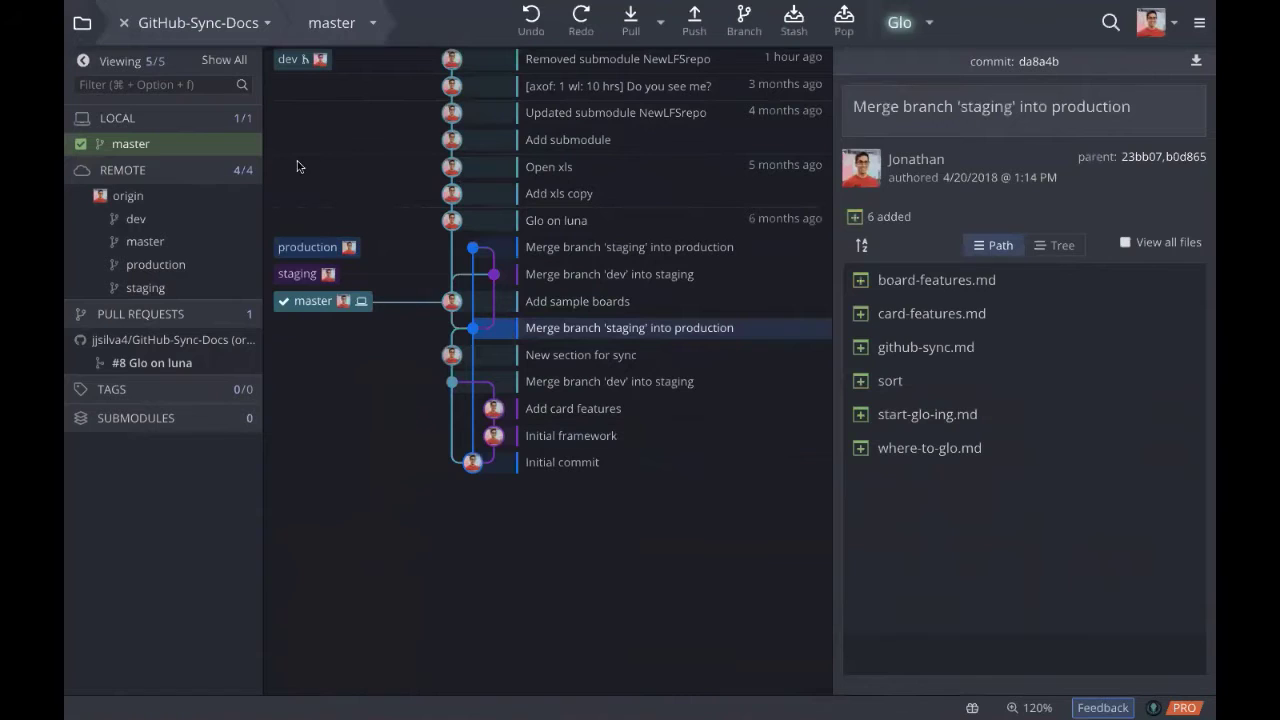
click(161, 143)
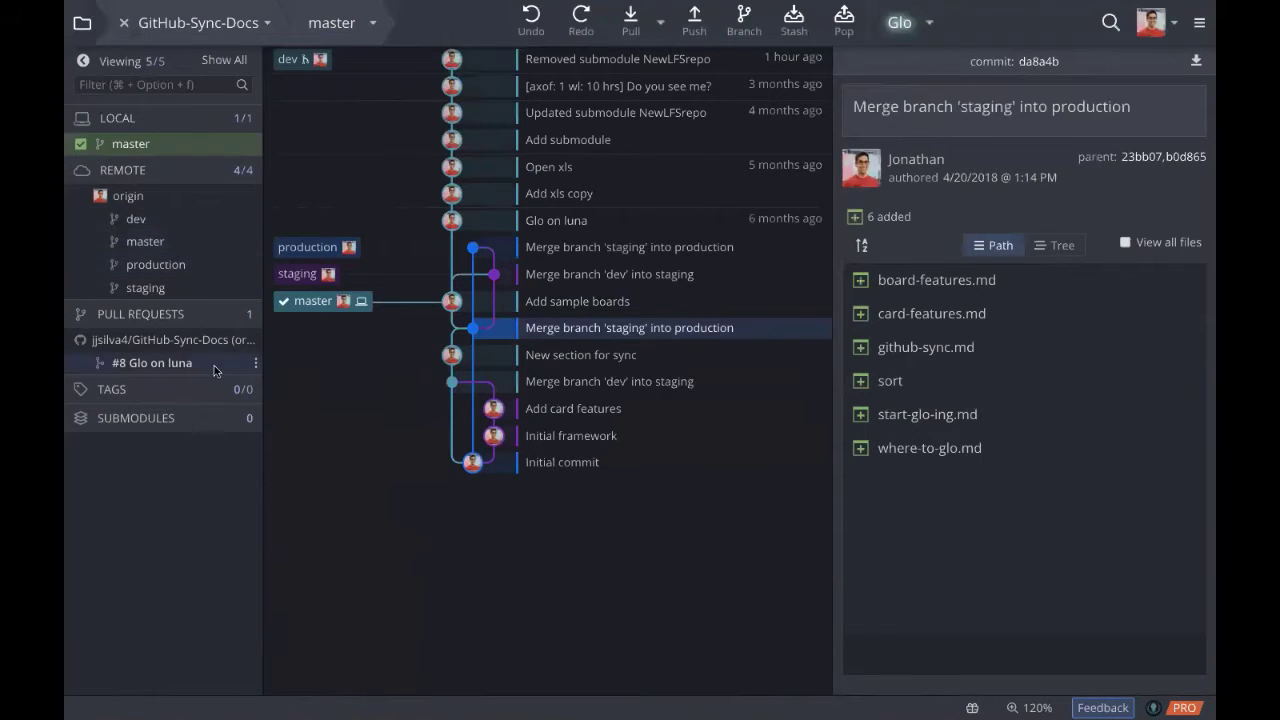
mouse_move(214, 365)
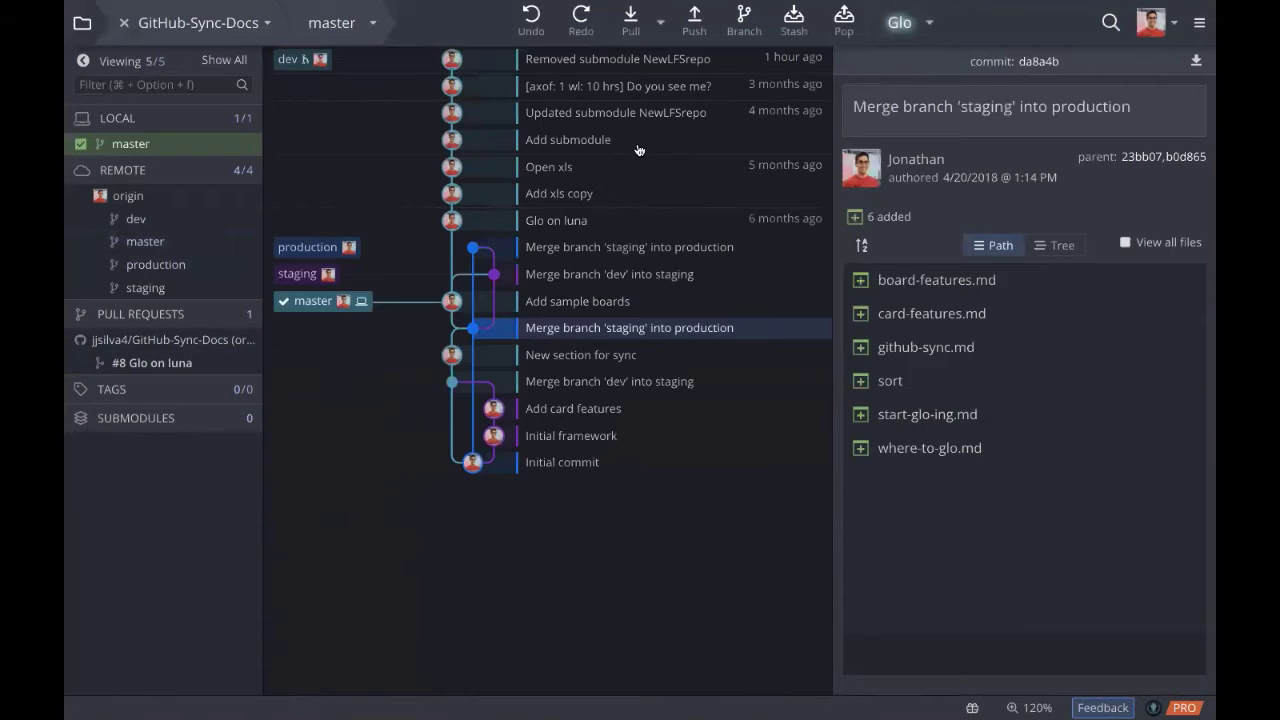
Step: View the NewLFSrepo diff in the "Updated submodule NewLFSrepo" commit and return to the commit graph
click(568, 115)
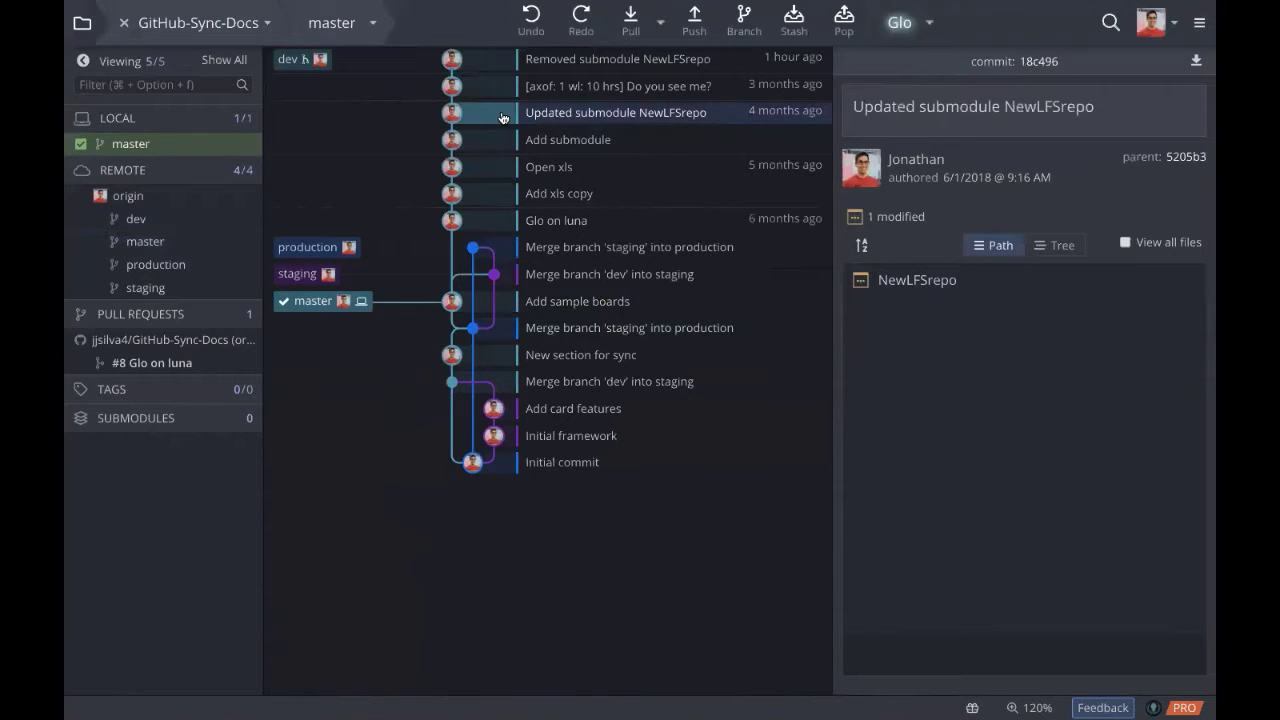
click(1004, 289)
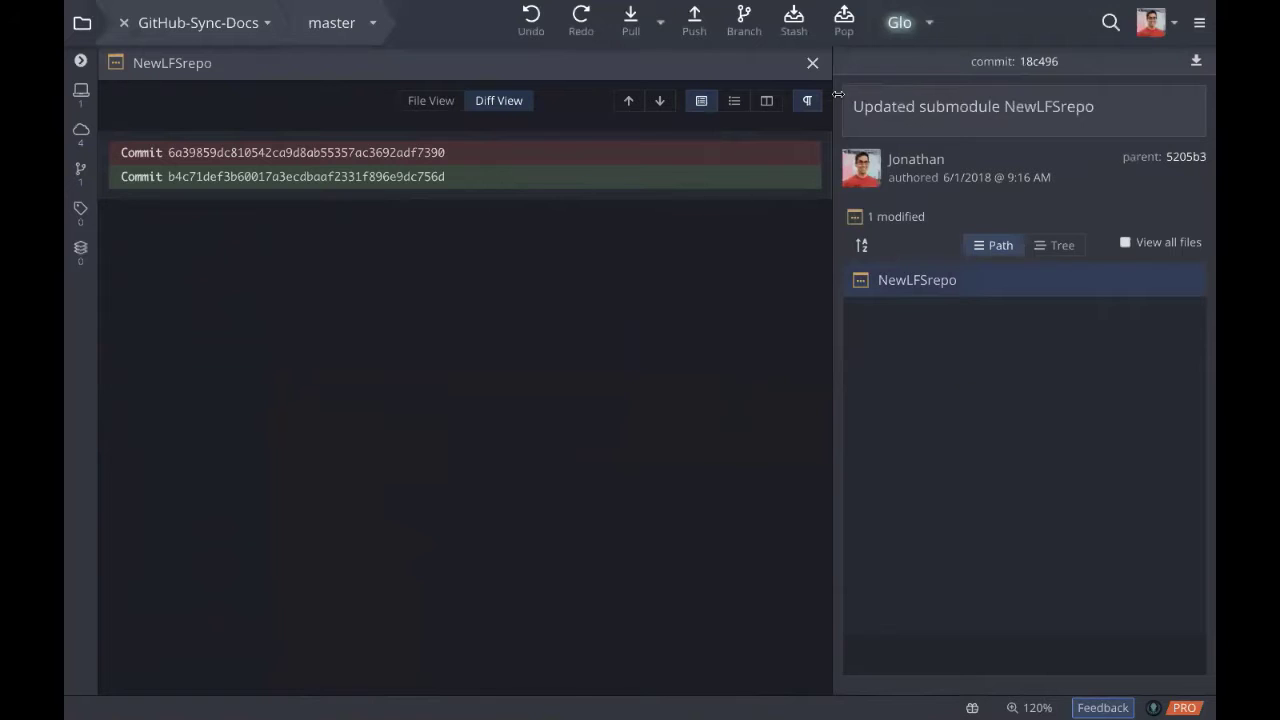
click(813, 64)
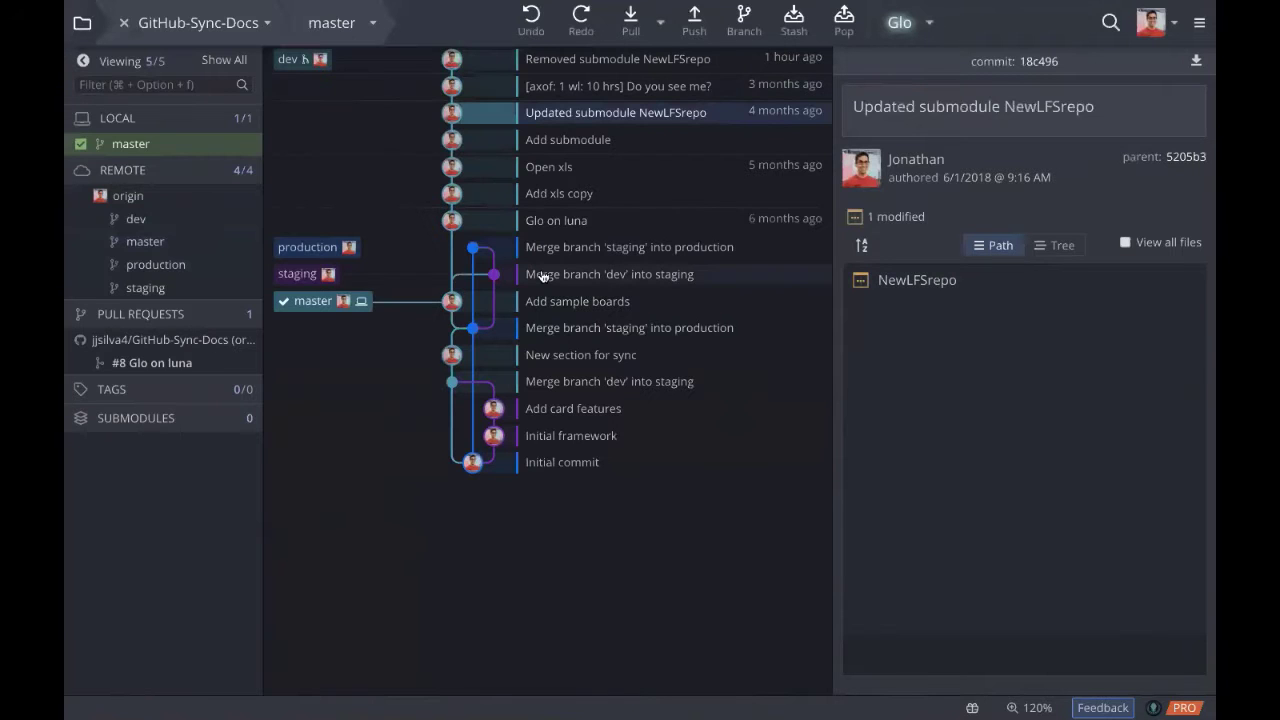
Step: View the github-sync.md diff in the "New section for sync" commit and return to the commit graph
click(594, 355)
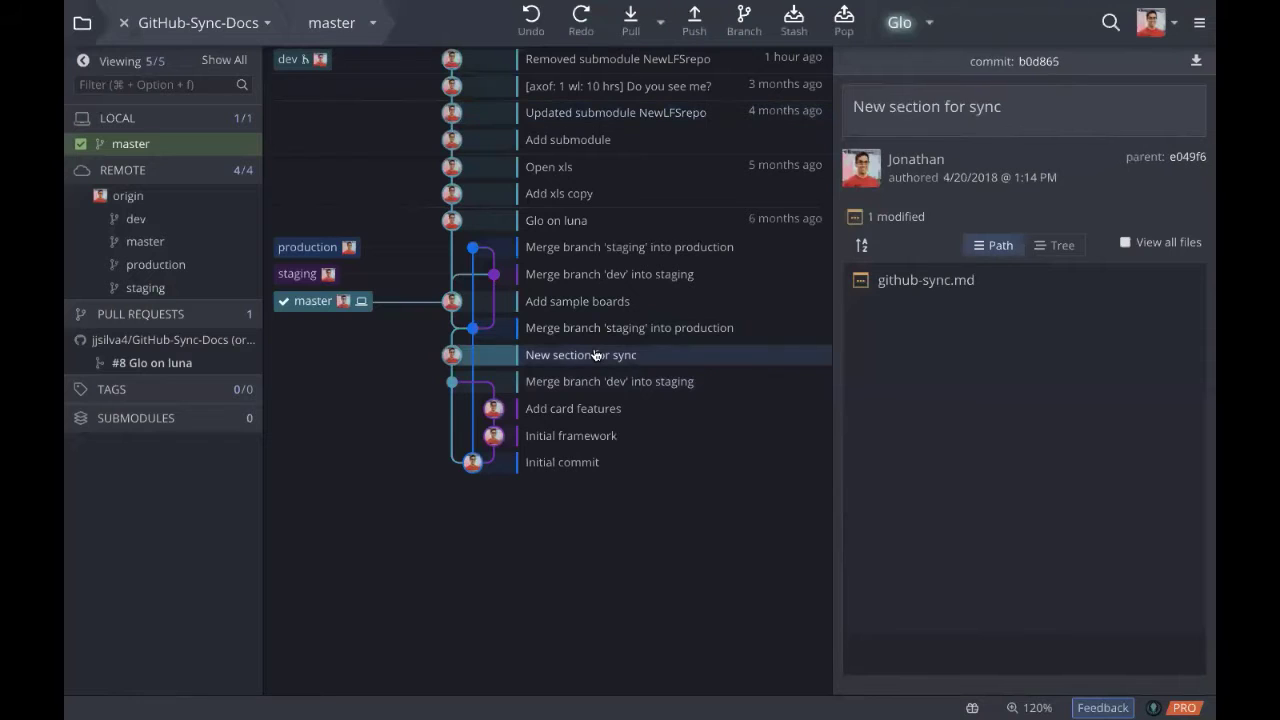
click(915, 285)
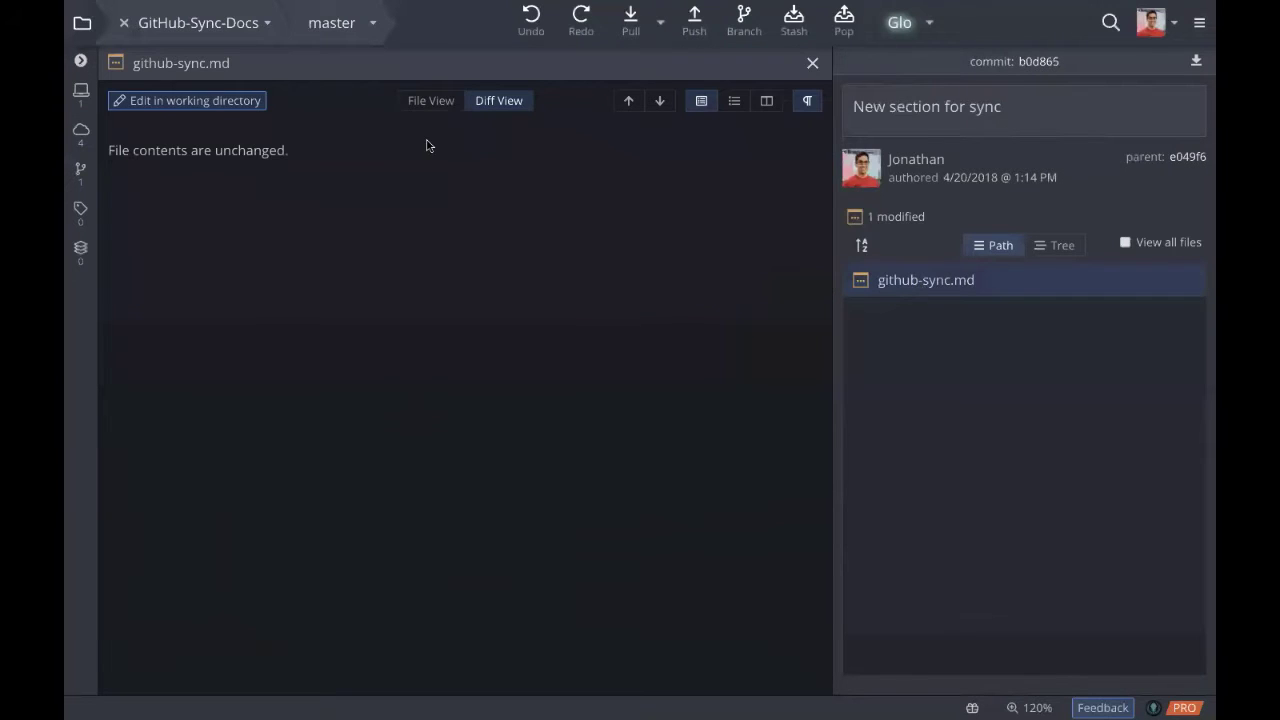
click(812, 66)
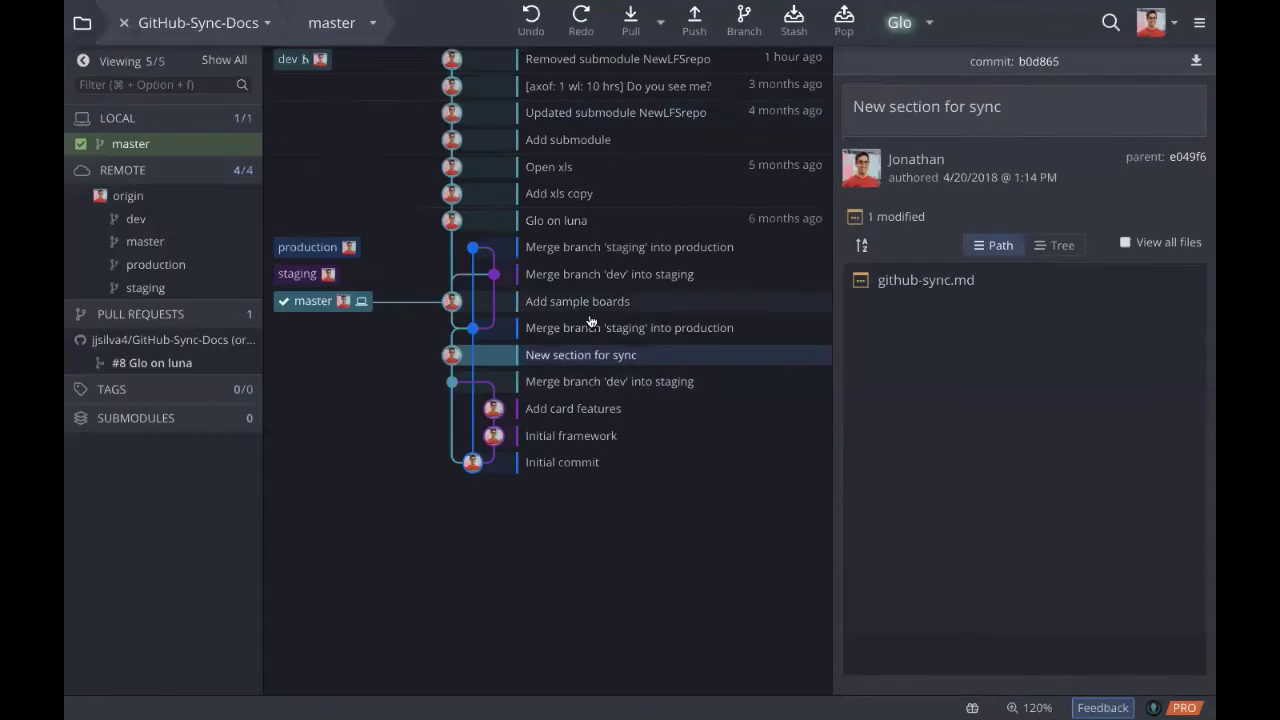
Step: View the start-glo-ing.md diff in the "Add sample boards" commit, and inspect the "Glo on luna" and "Add xls copy" commits
click(452, 301)
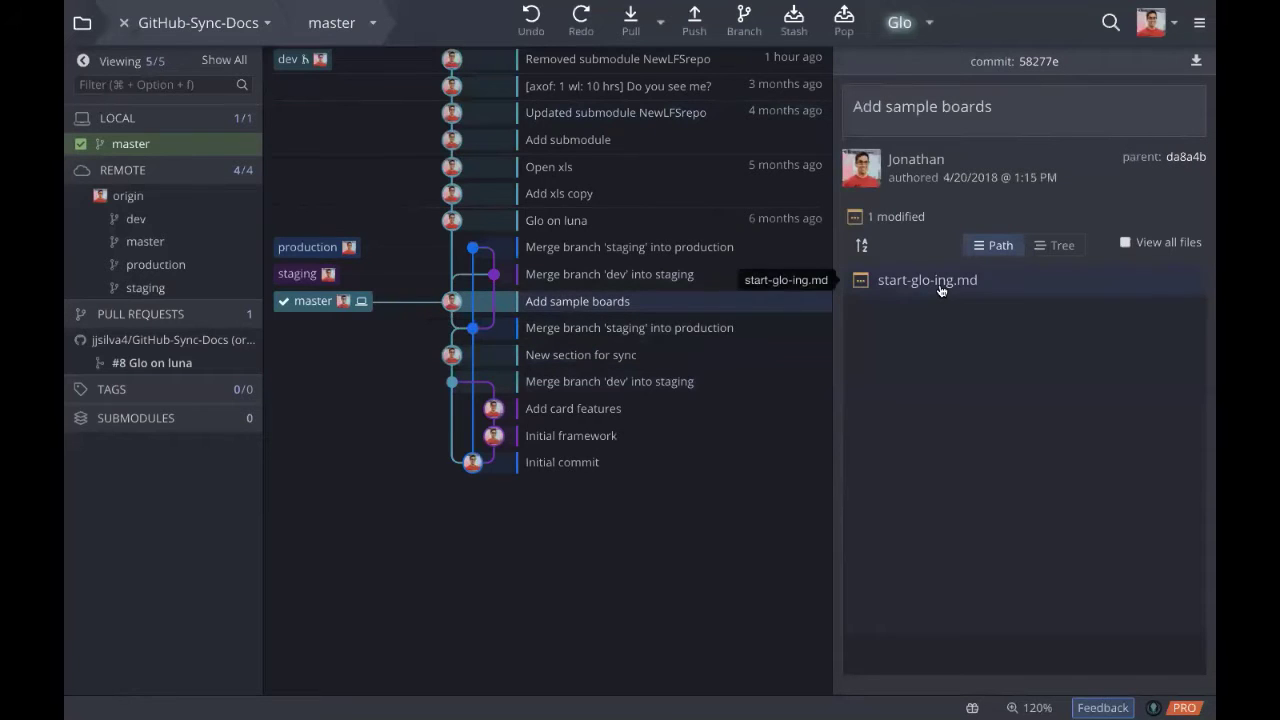
click(940, 287)
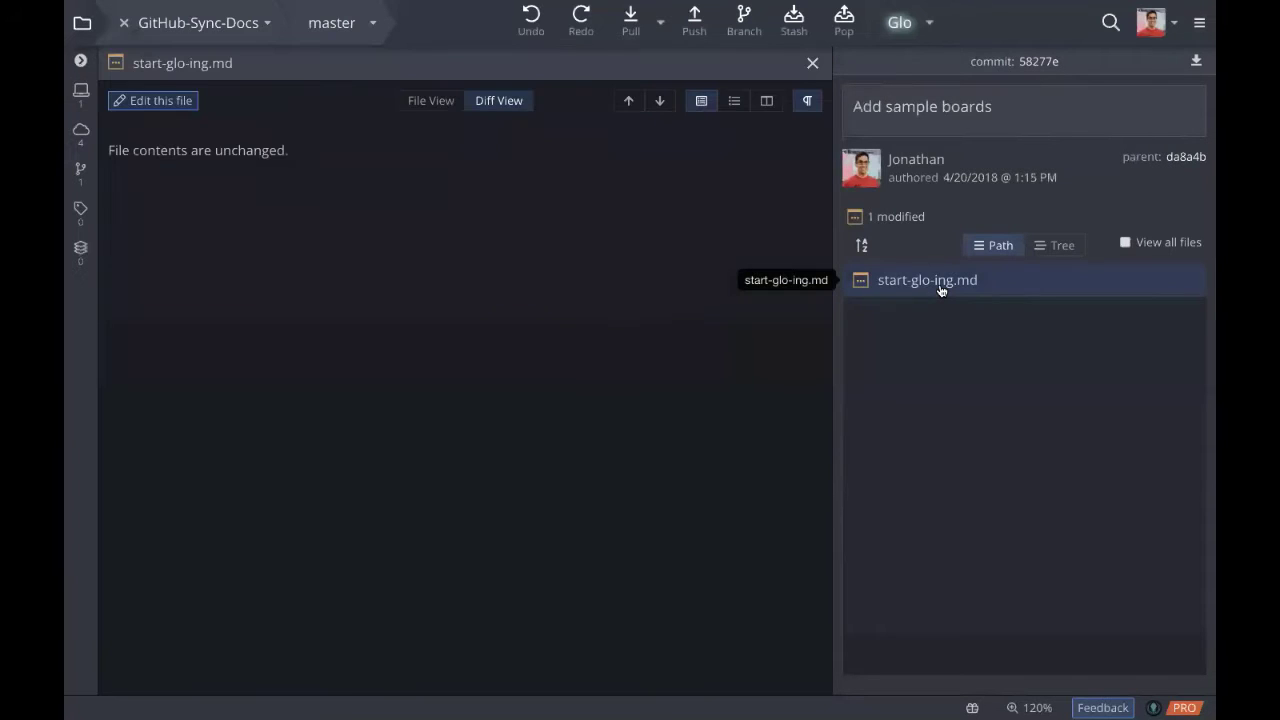
click(812, 63)
click(557, 224)
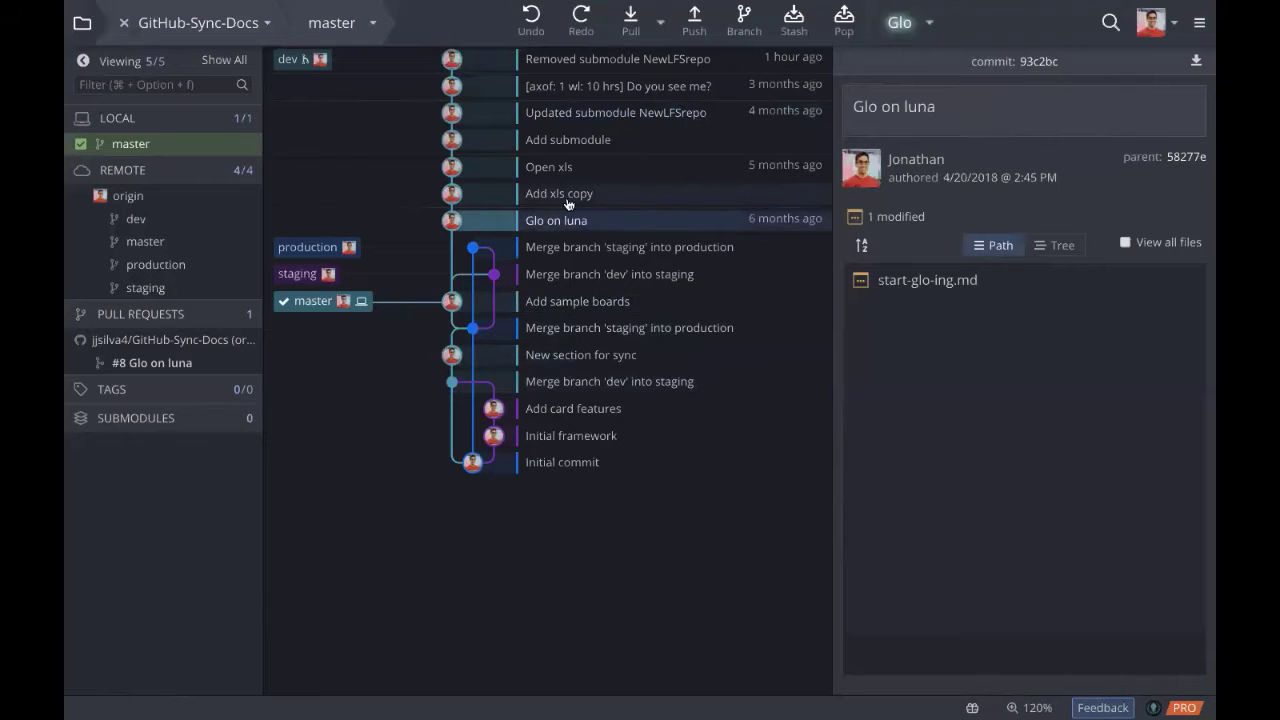
click(568, 195)
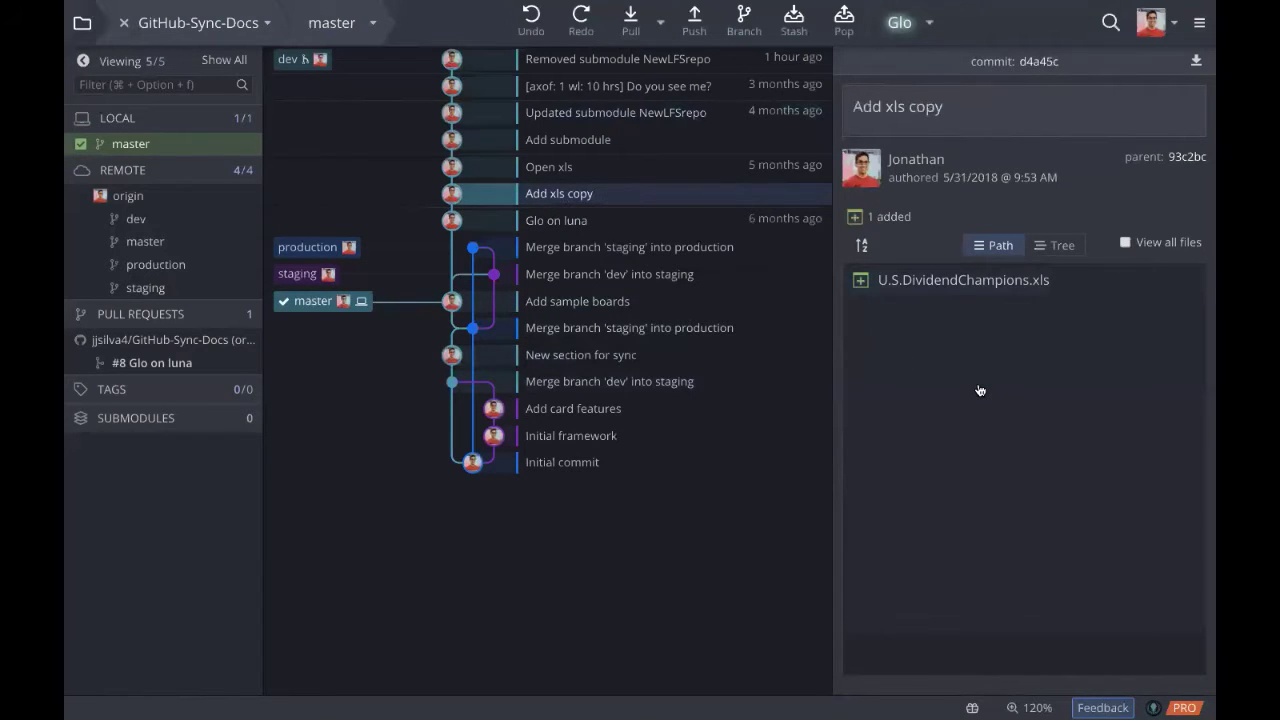
Step: Open the nodegit repository and look through its commit graph, returning to the newest commit
click(215, 33)
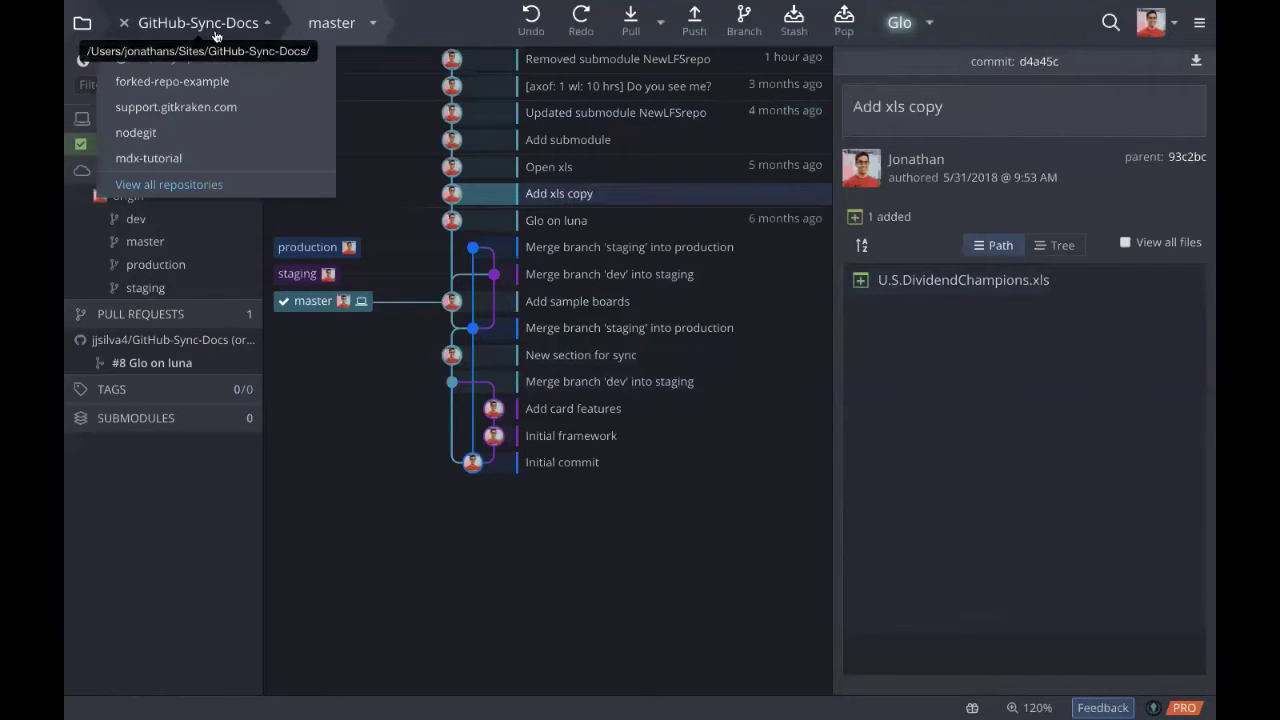
click(224, 134)
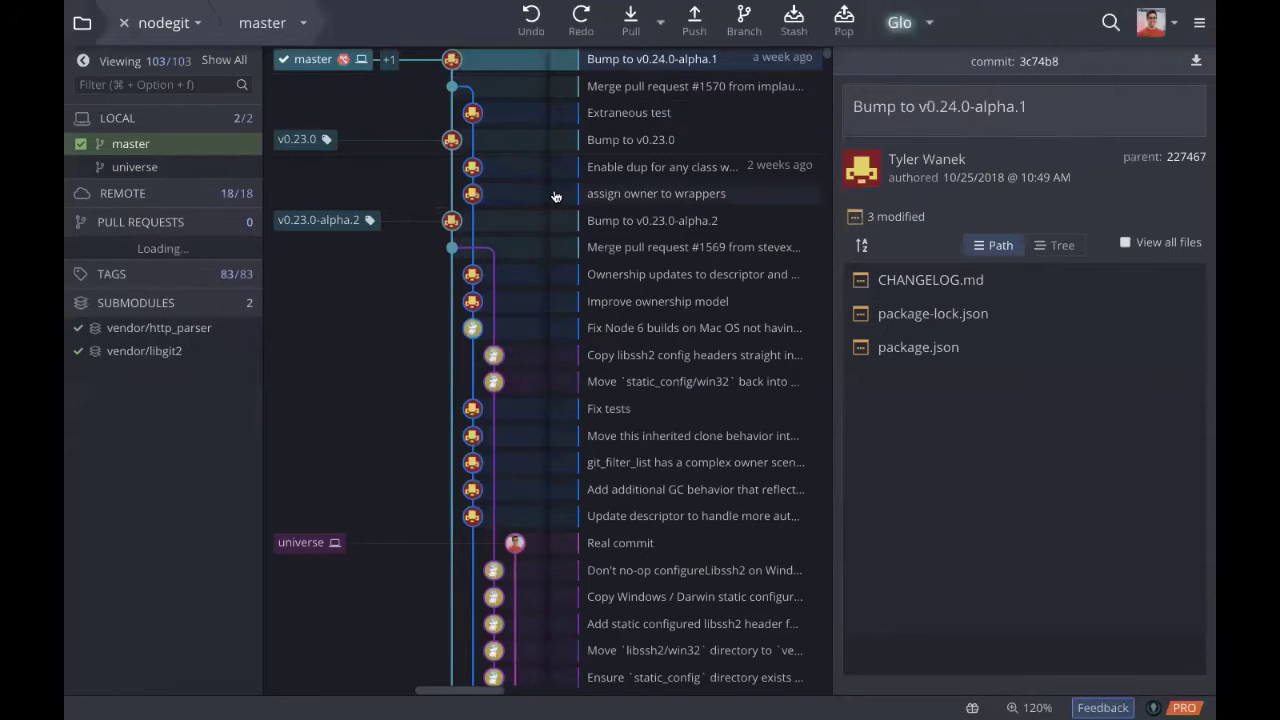
scroll(556, 197, down, 10)
scroll(556, 197, down, 15)
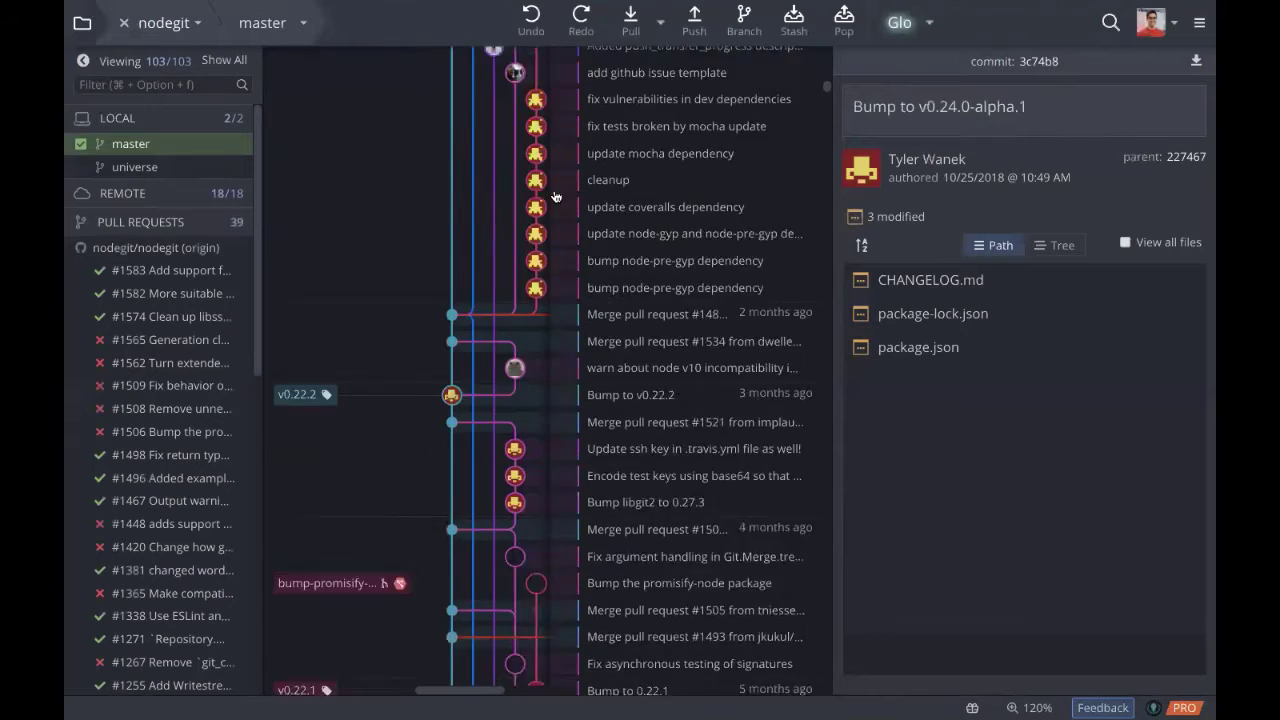
scroll(455, 281, up, 7)
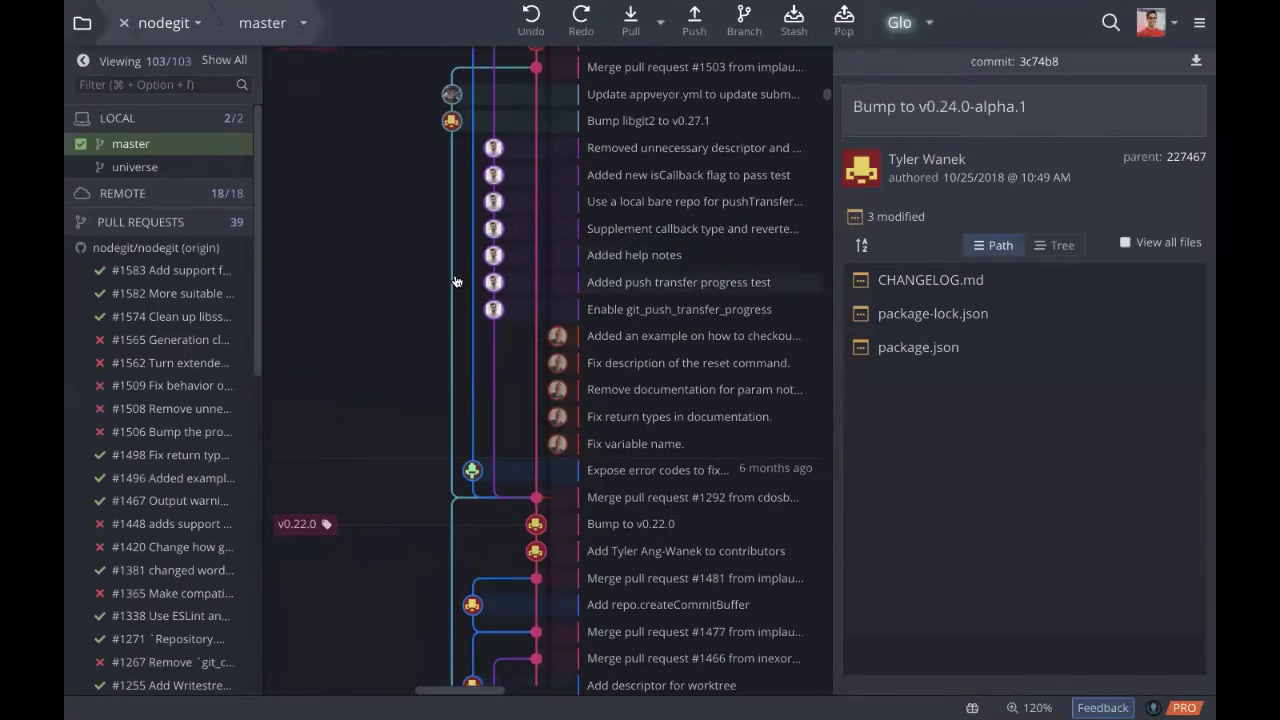
scroll(455, 281, up, 10)
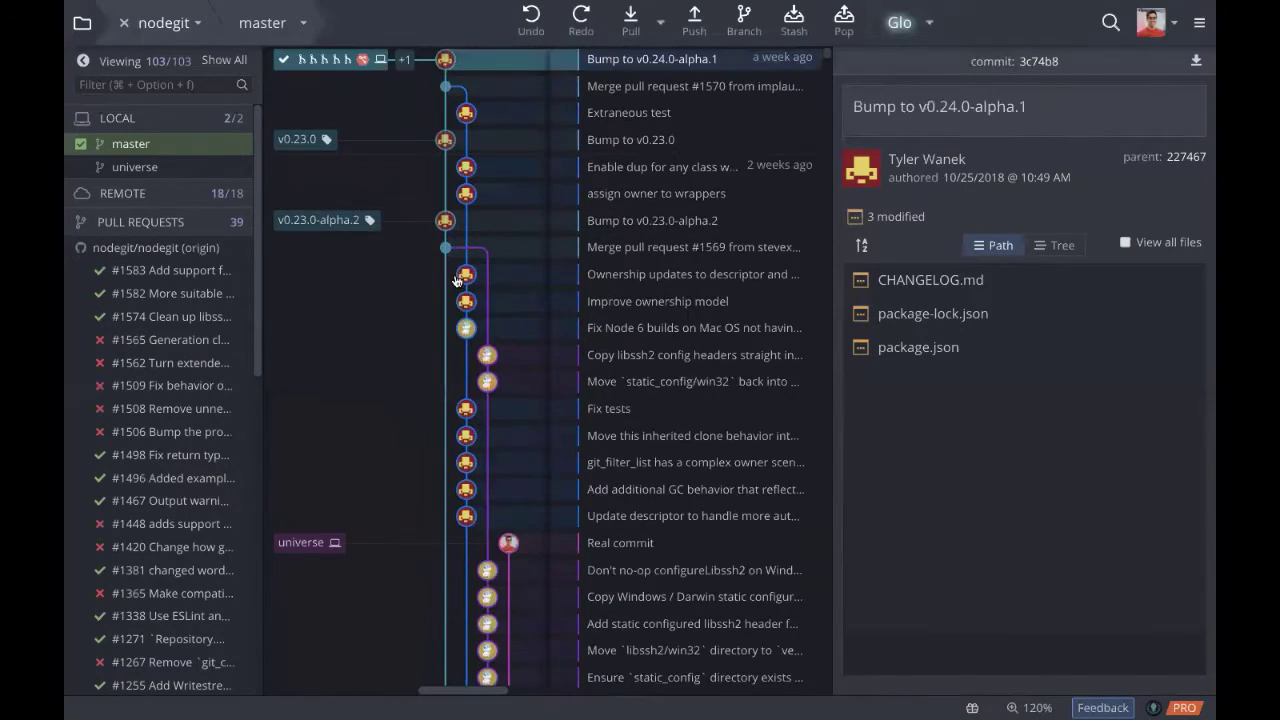
Step: View the package.json diff of the "Bump to v0.24.0-alpha.1" commit in hunk, inline and split views, and return to the graph
click(971, 346)
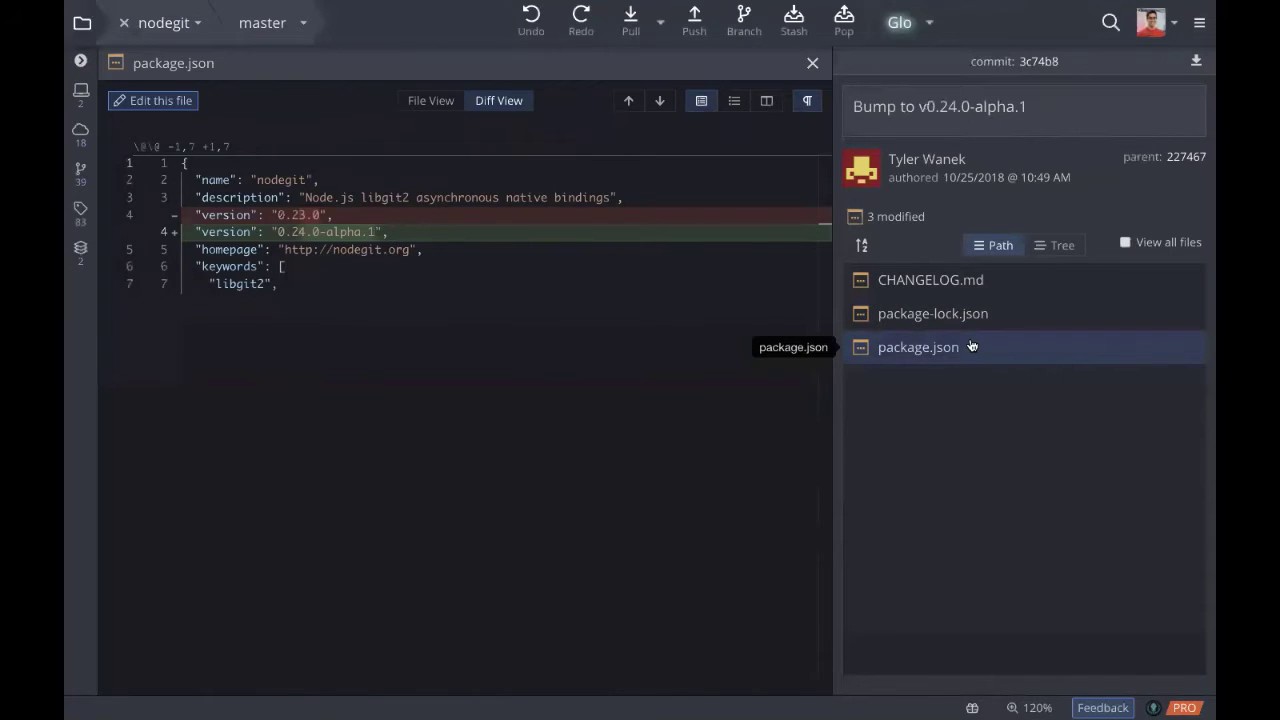
click(812, 63)
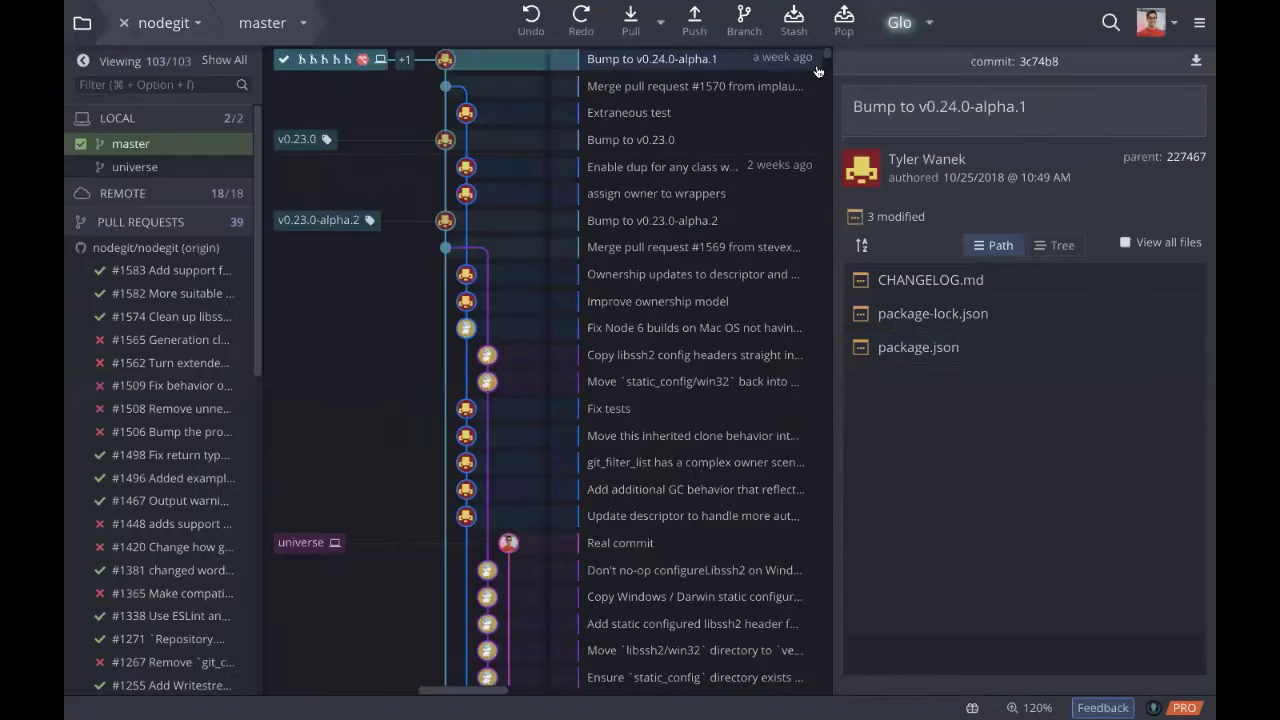
click(914, 345)
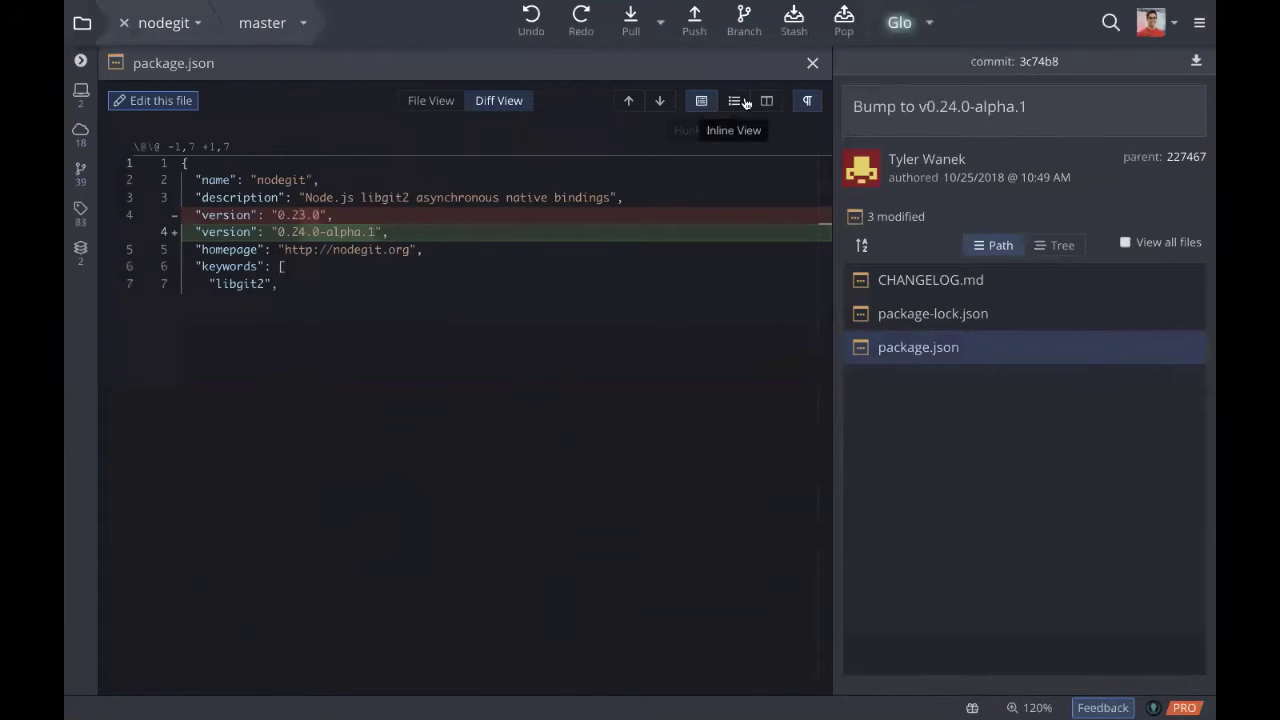
click(735, 101)
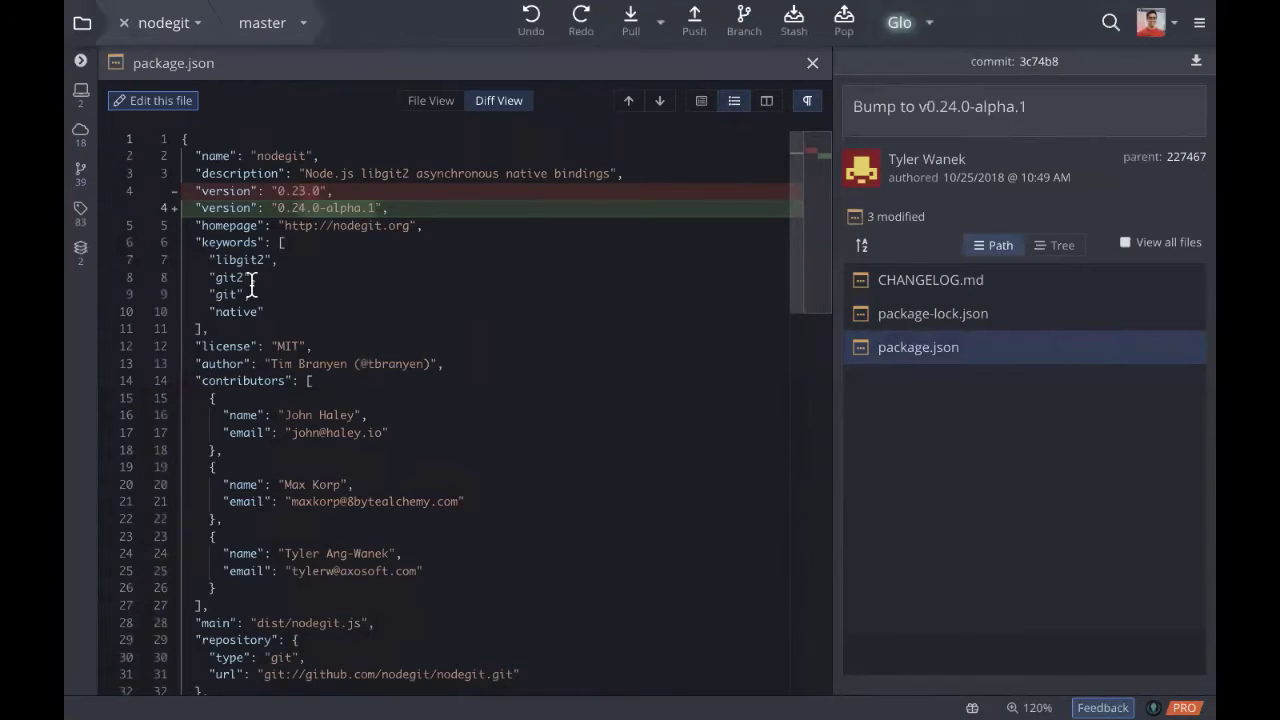
click(767, 102)
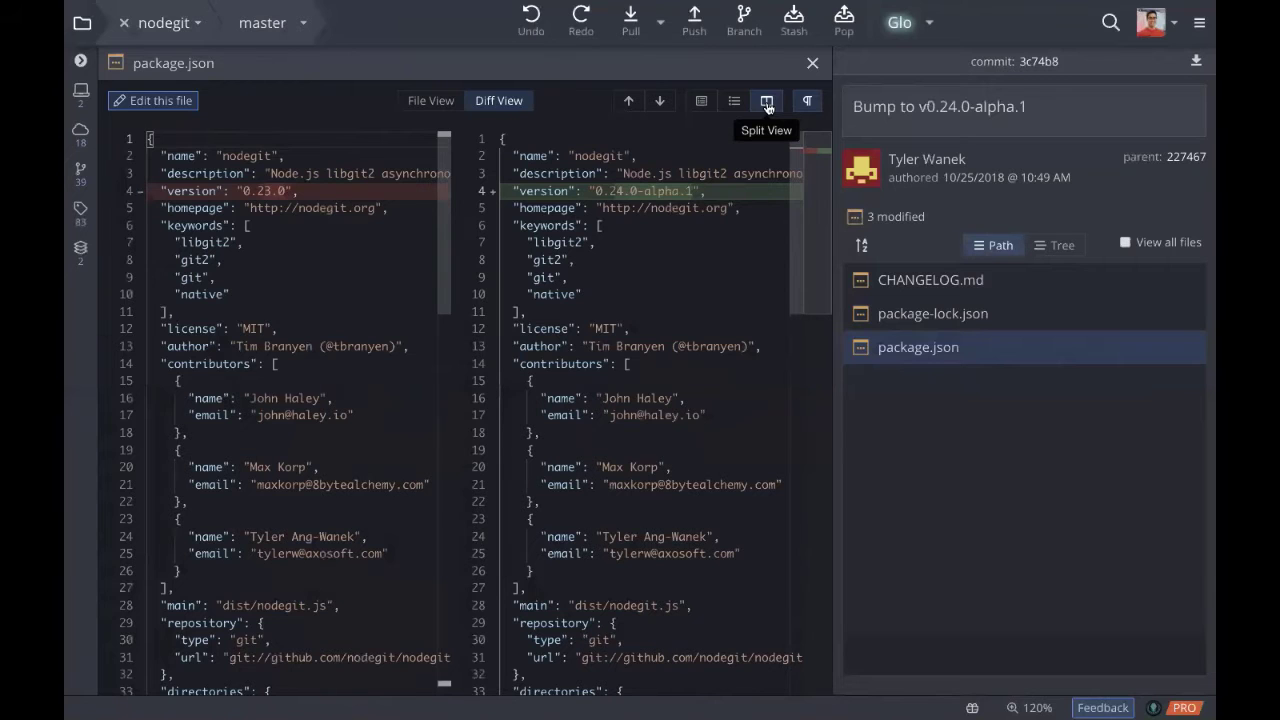
click(812, 63)
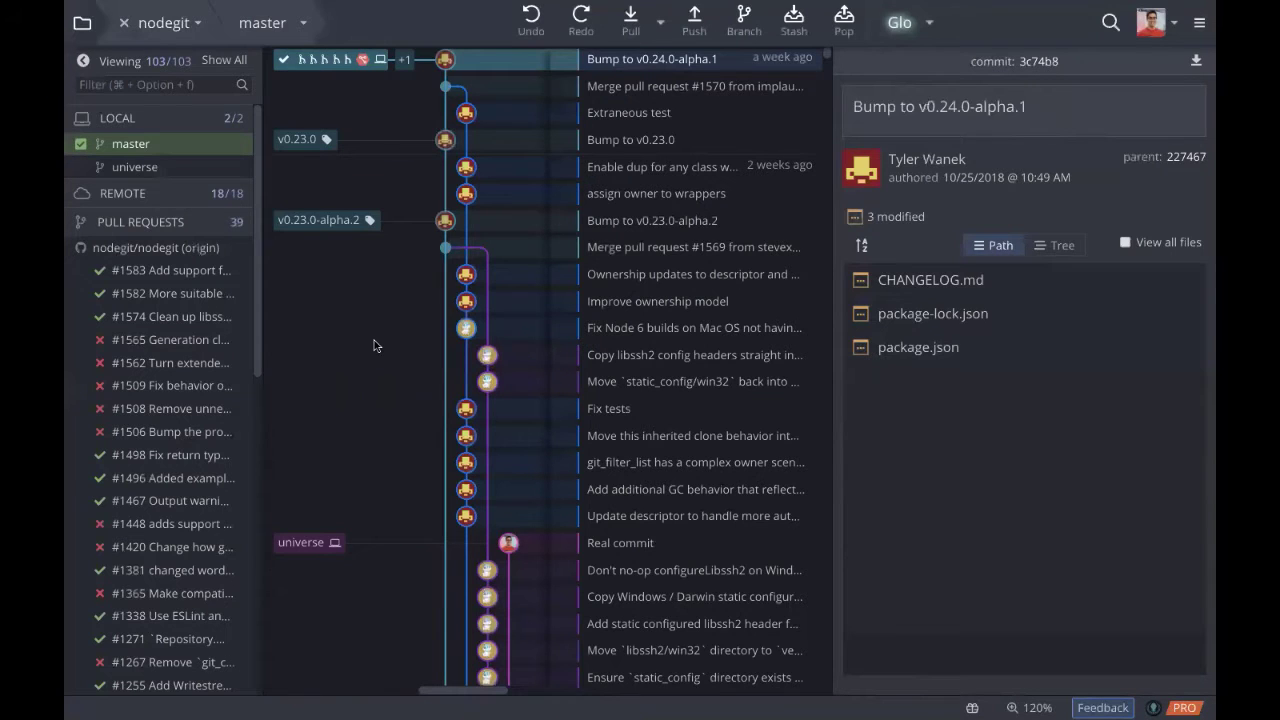
Step: Examine the branching lines in the nodegit commit graph, including the universe branch with its "Real commit"
scroll(528, 310, down, 5)
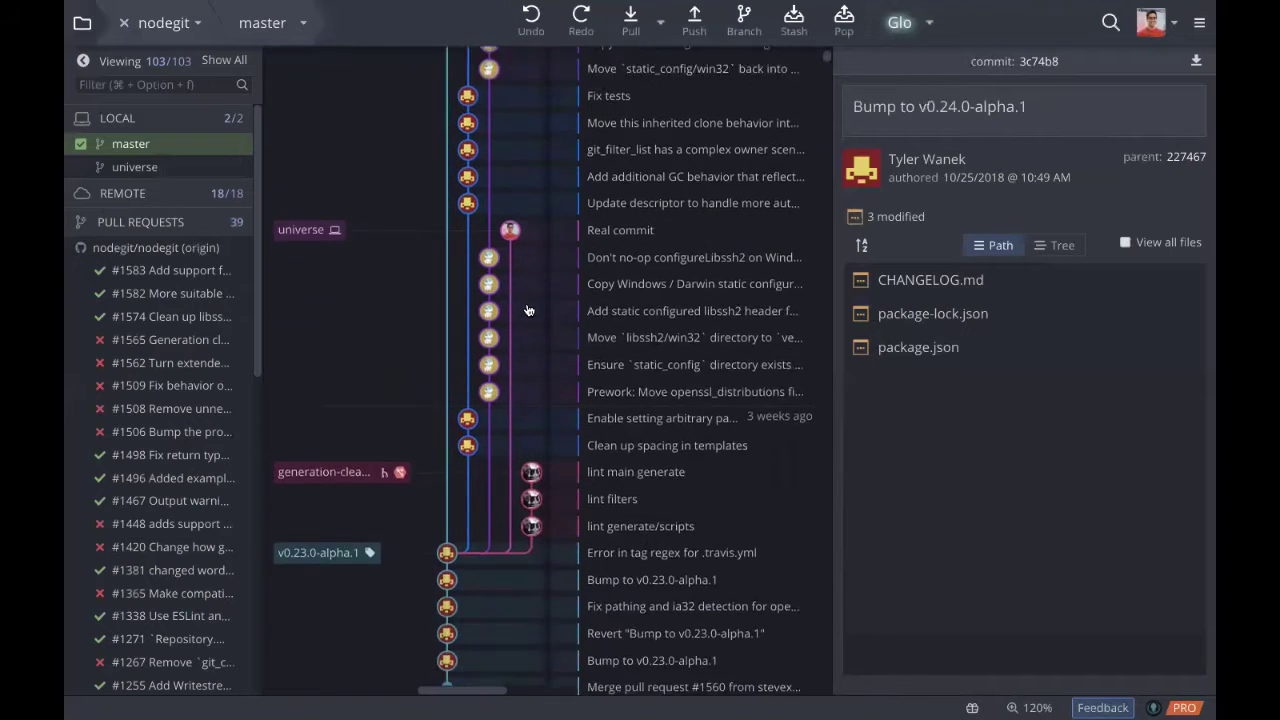
scroll(528, 310, down, 2)
scroll(528, 310, up, 6)
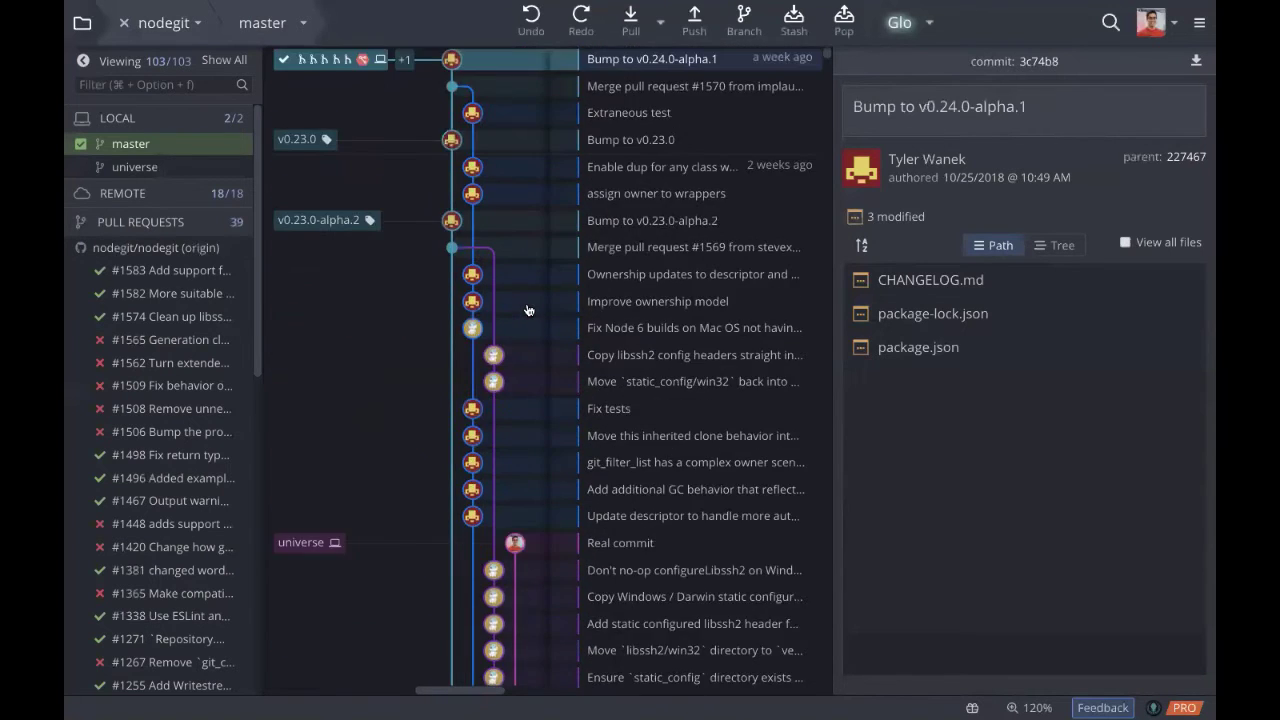
scroll(528, 310, down, 3)
scroll(528, 310, down, 1)
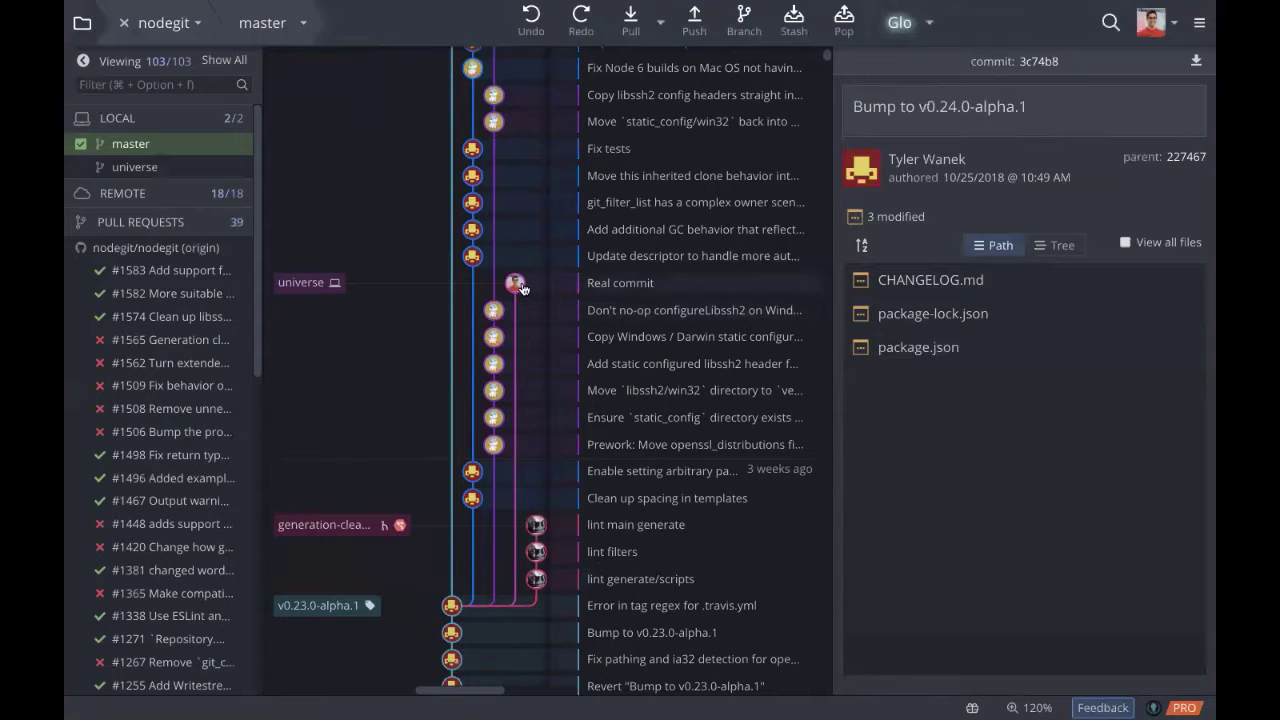
mouse_move(514, 284)
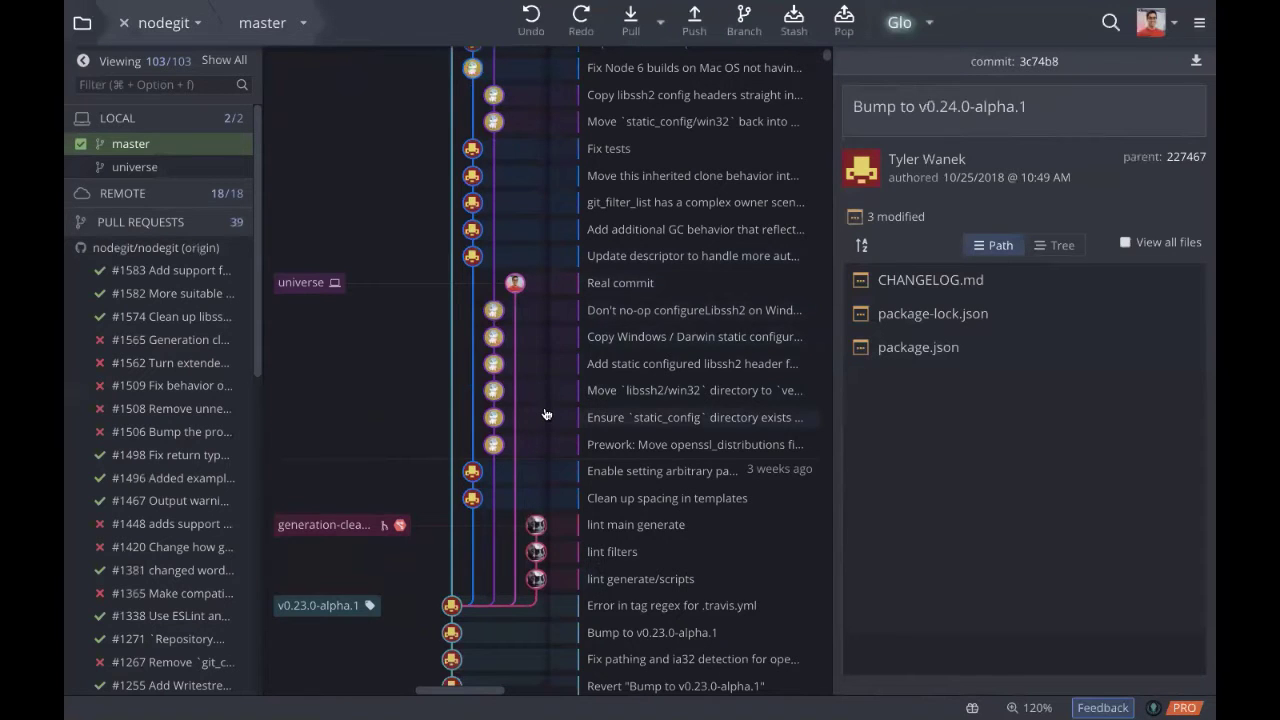
scroll(546, 412, up, 5)
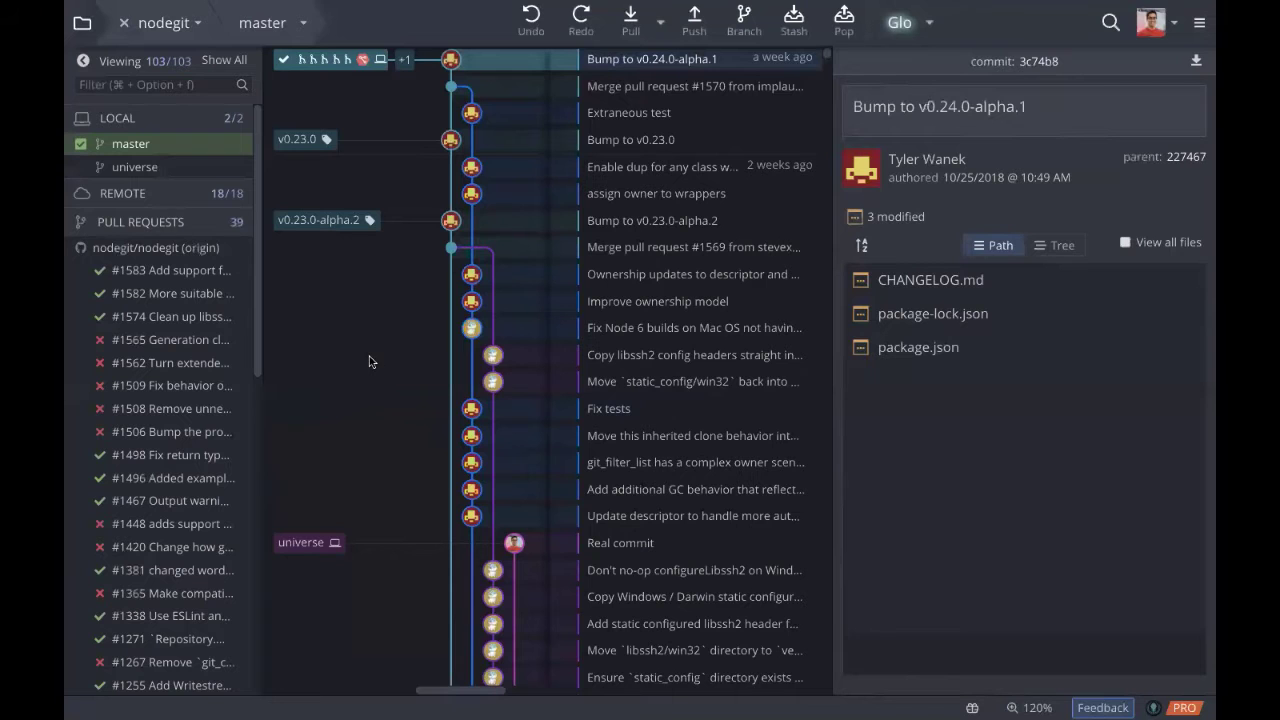
scroll(467, 407, down, 3)
scroll(467, 407, up, 3)
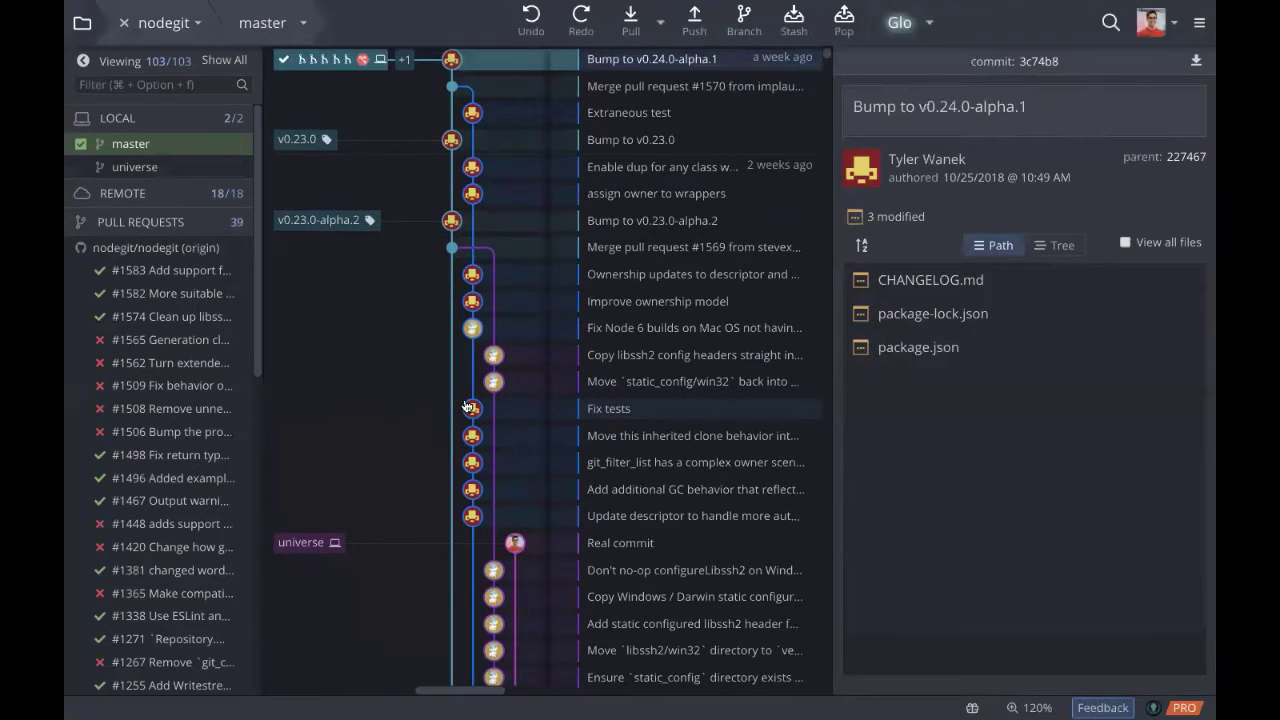
Step: Switch back to the GitHub-Sync-Docs repository and check out the dev branch from origin
click(188, 23)
click(208, 88)
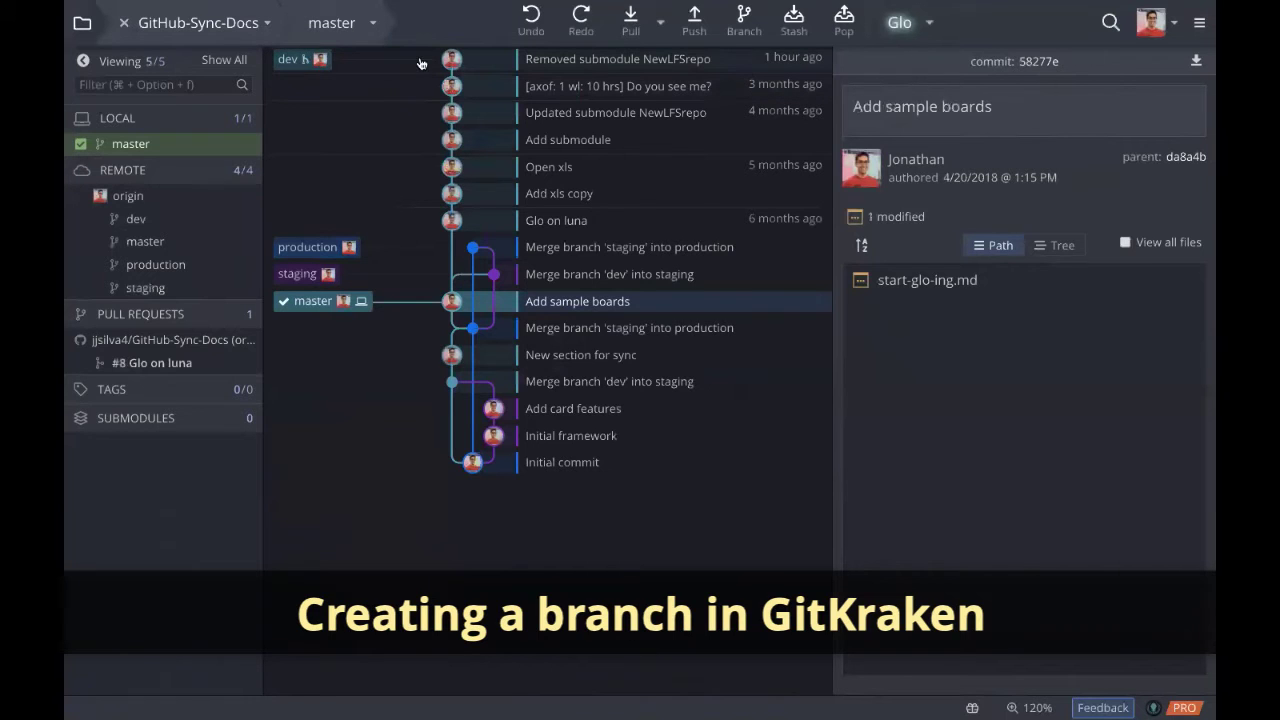
double_click(300, 59)
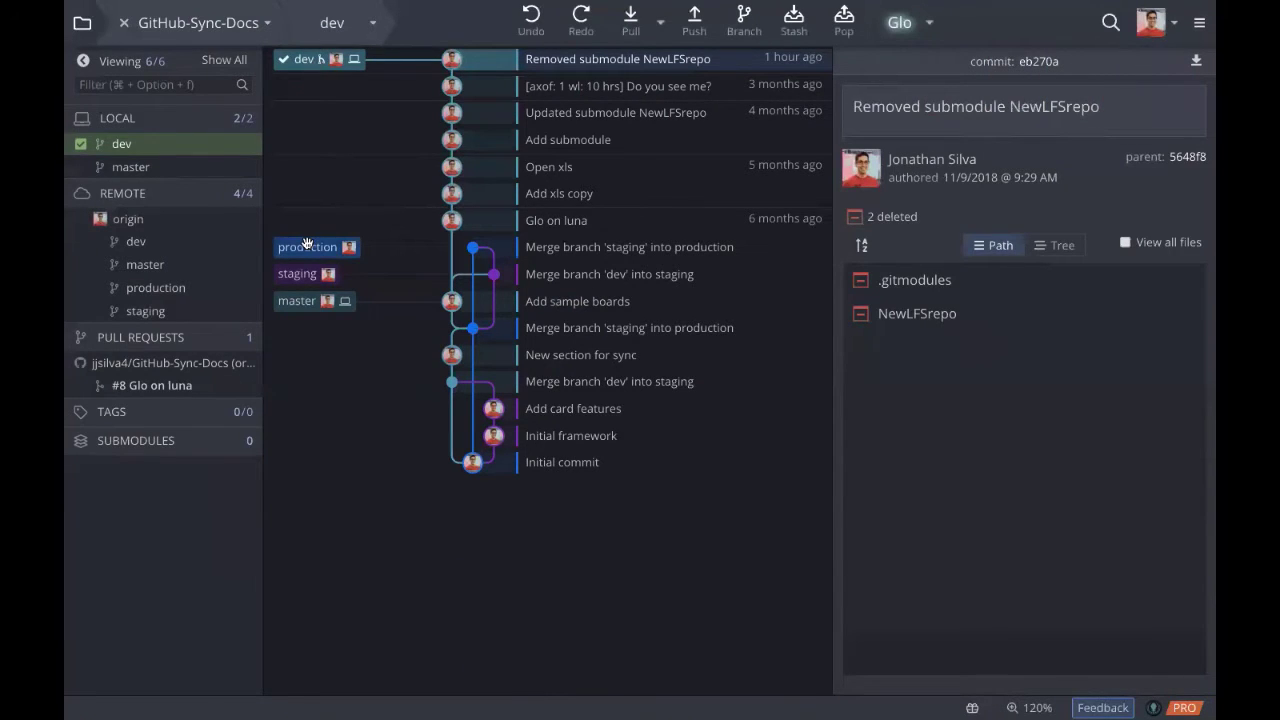
Step: Check out the local master branch and return to dev, doing this switch twice
double_click(307, 301)
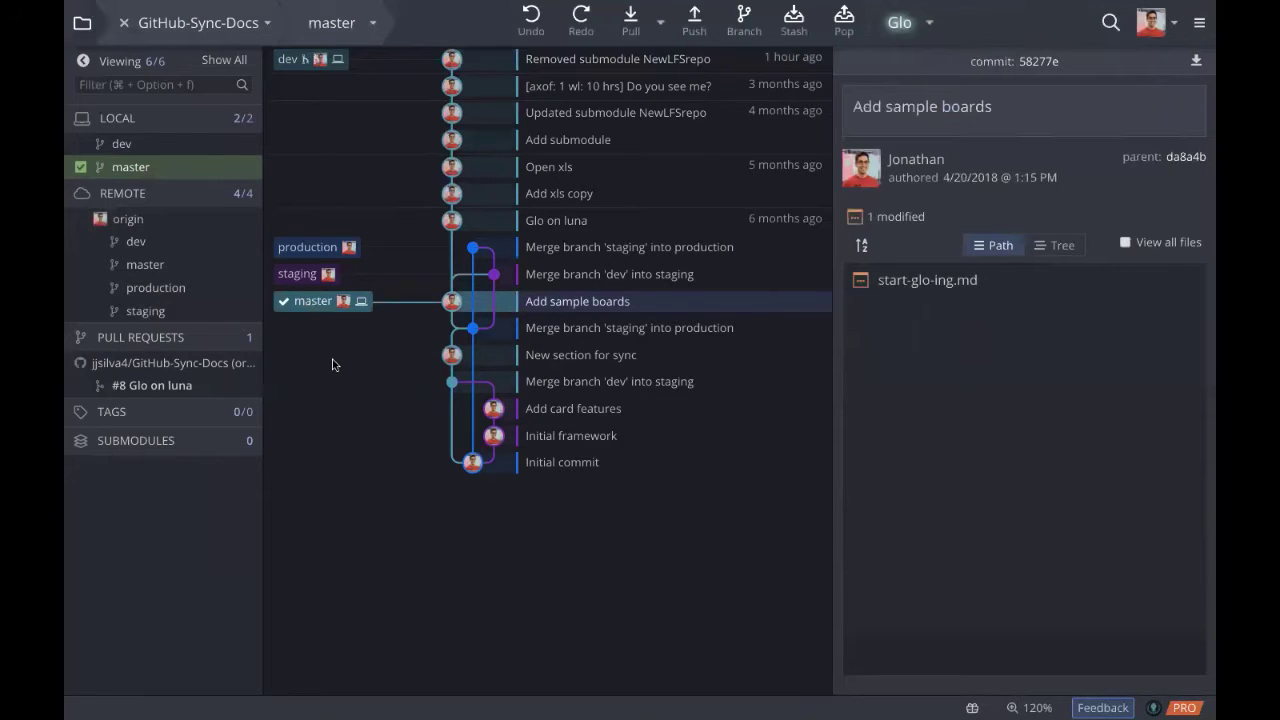
click(319, 61)
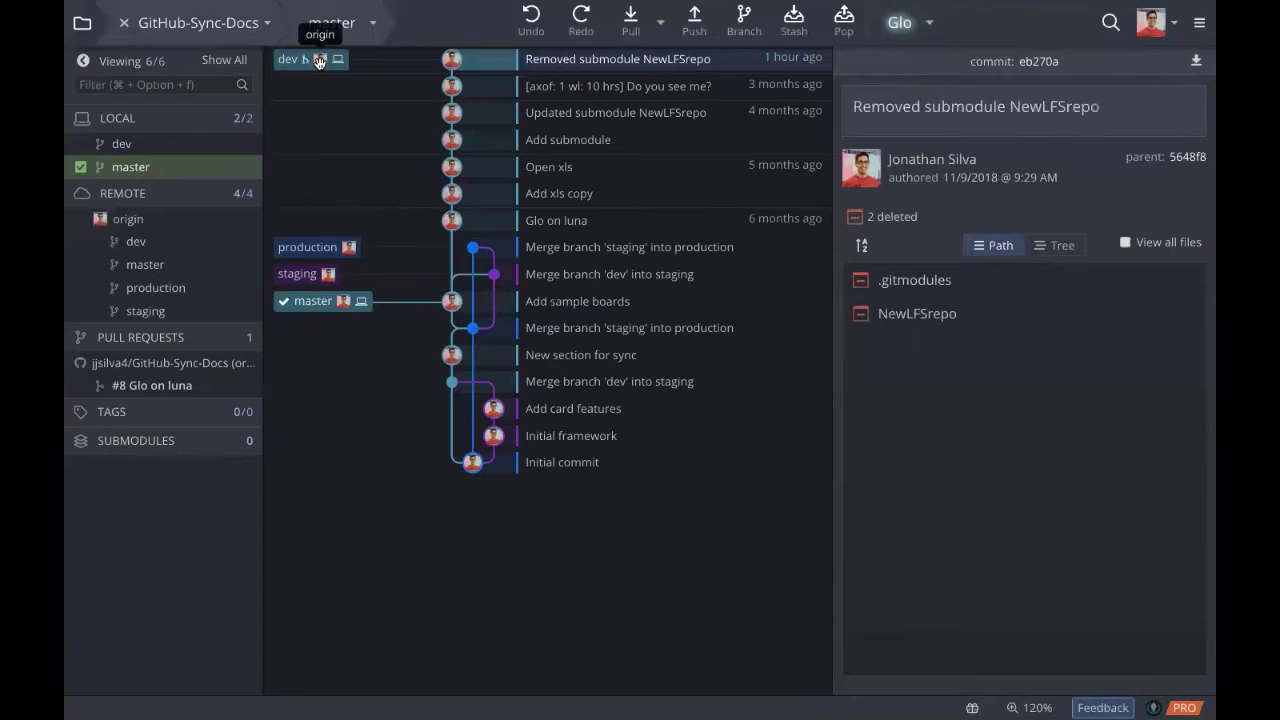
double_click(319, 61)
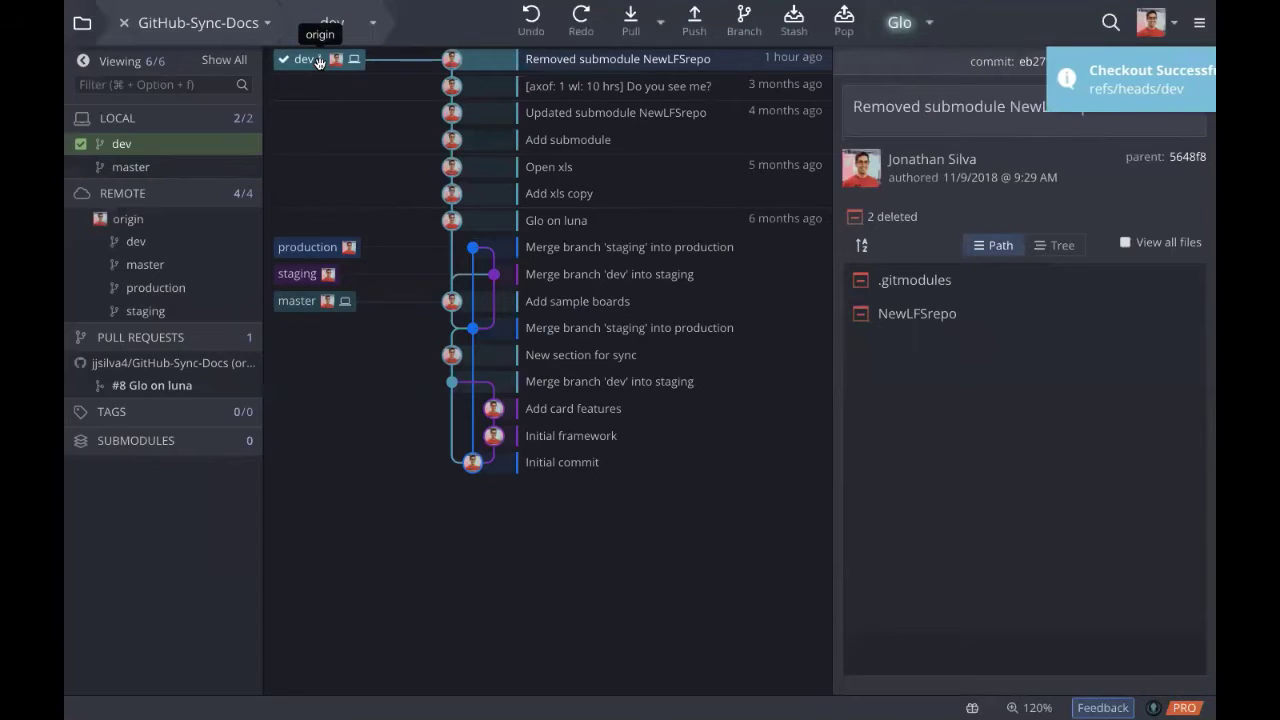
double_click(130, 166)
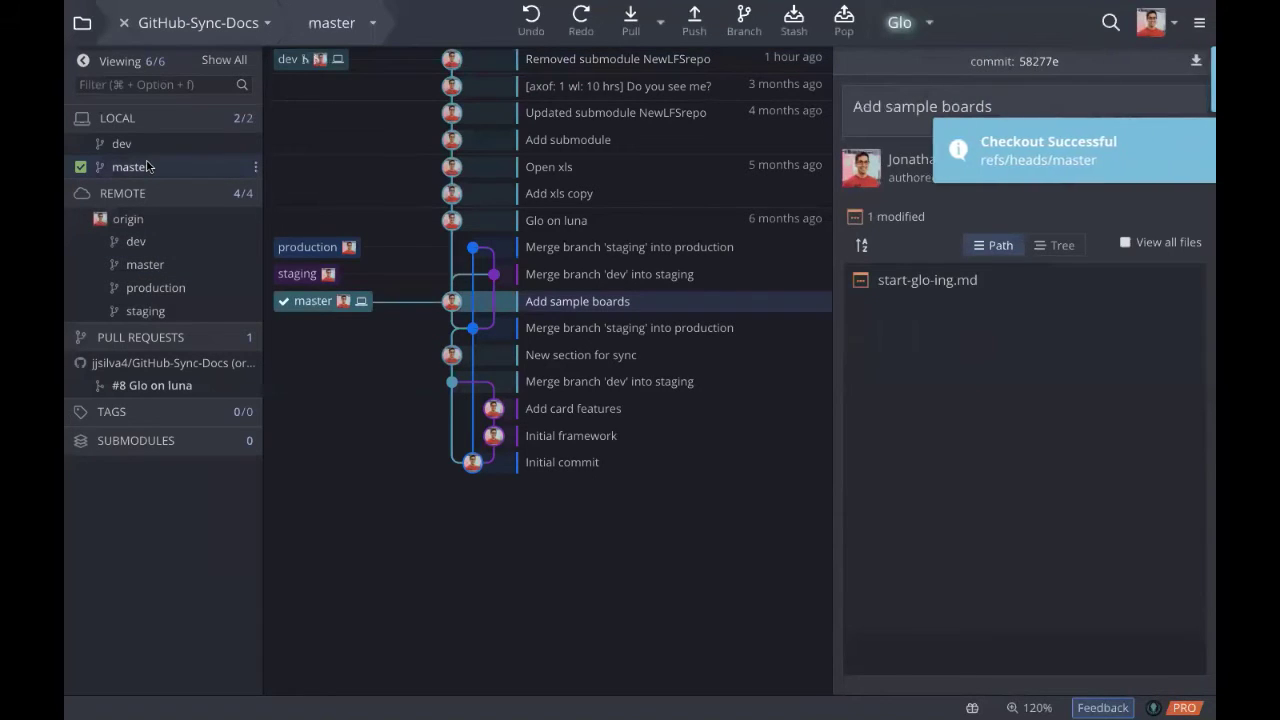
double_click(153, 148)
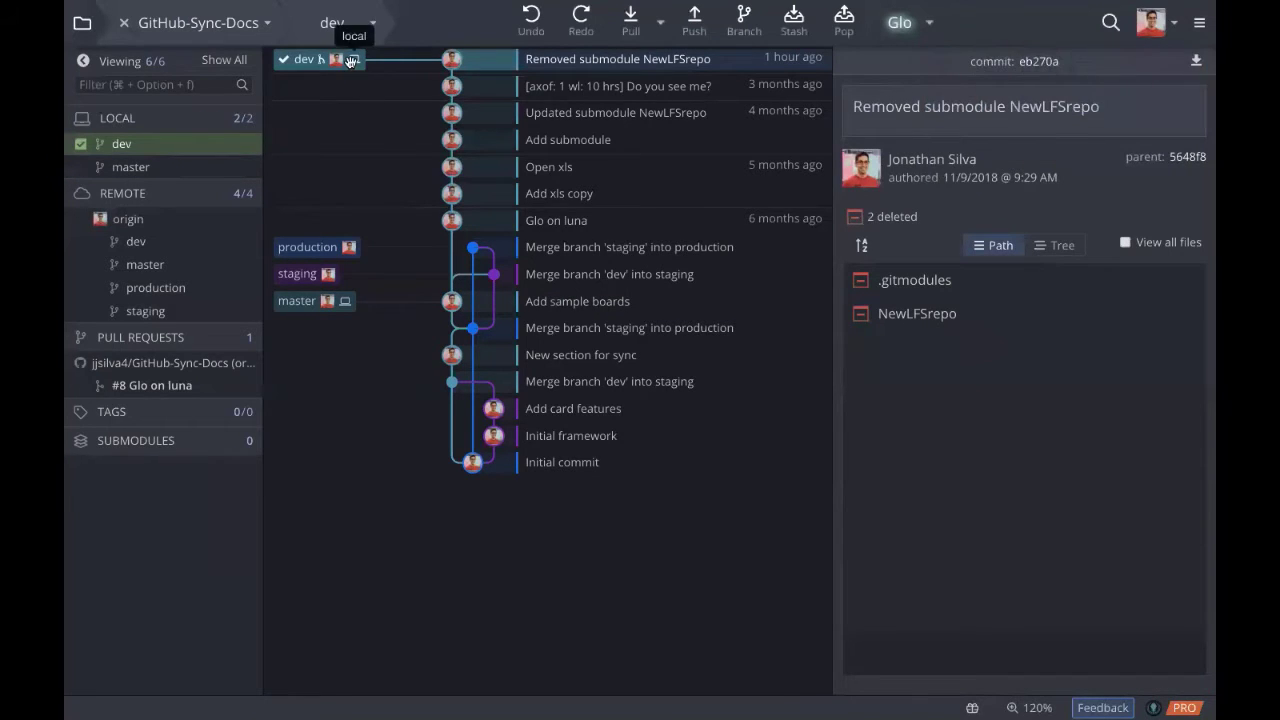
Step: Create a branch named github-gk from dev and show the branch labels on its commit
click(736, 33)
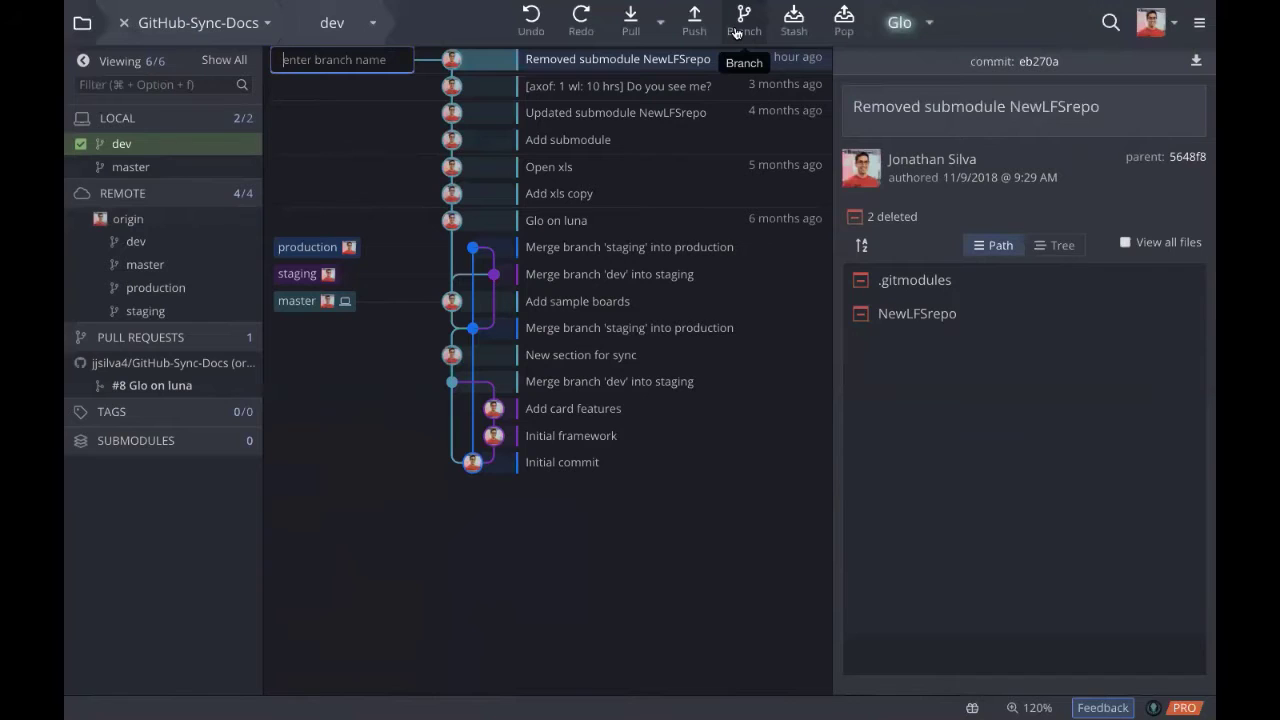
text(github-gk)
key(Return)
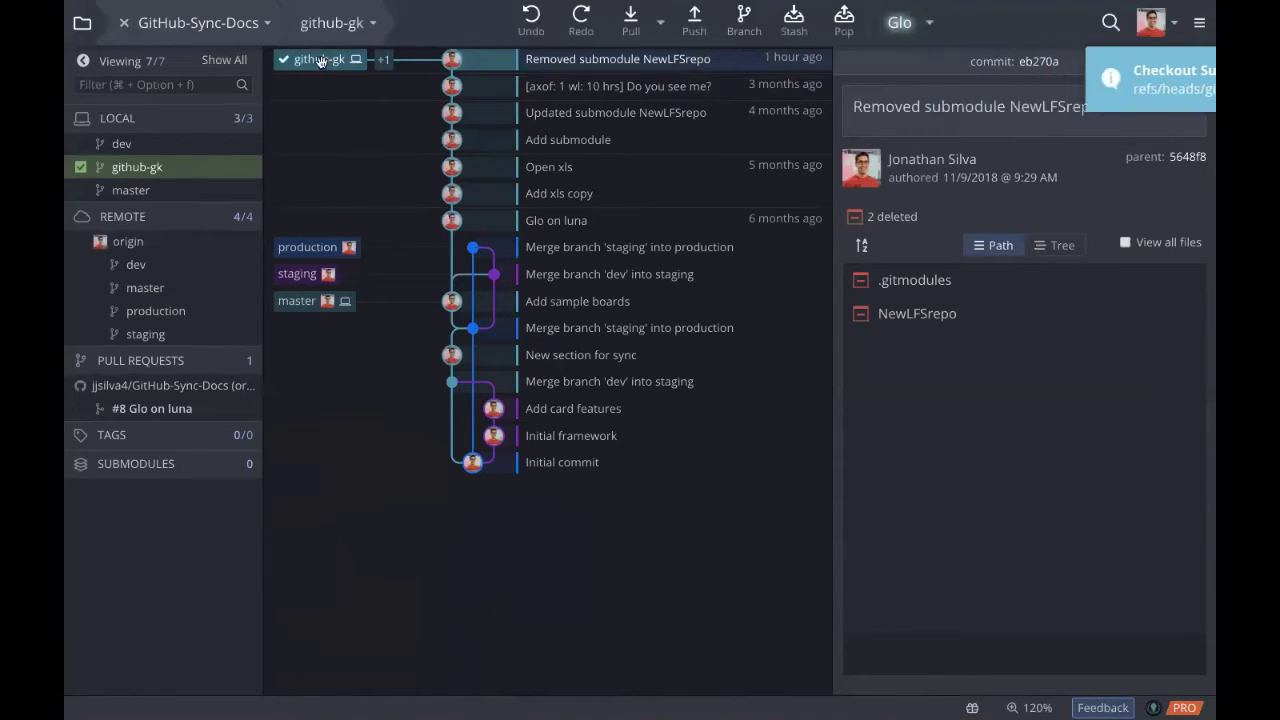
mouse_move(311, 62)
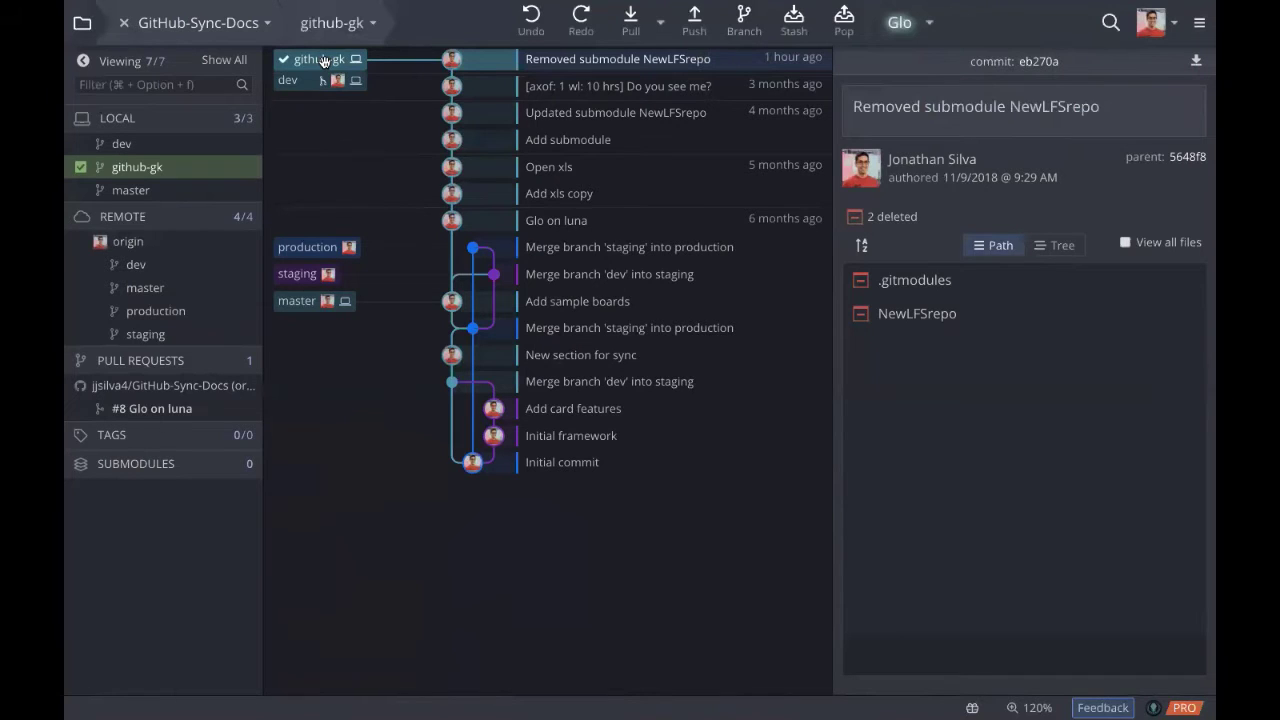
Step: List all files of the "Removed submodule NewLFSrepo" commit and open board-features.md
click(1127, 242)
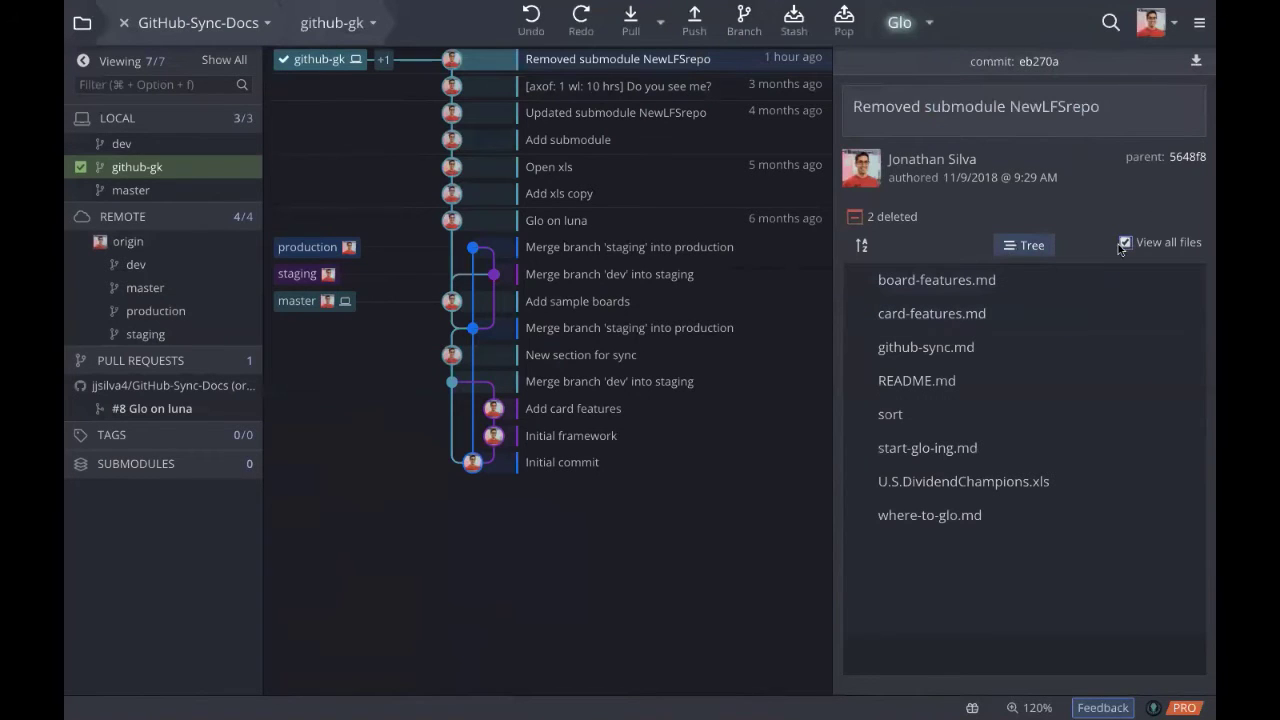
click(988, 295)
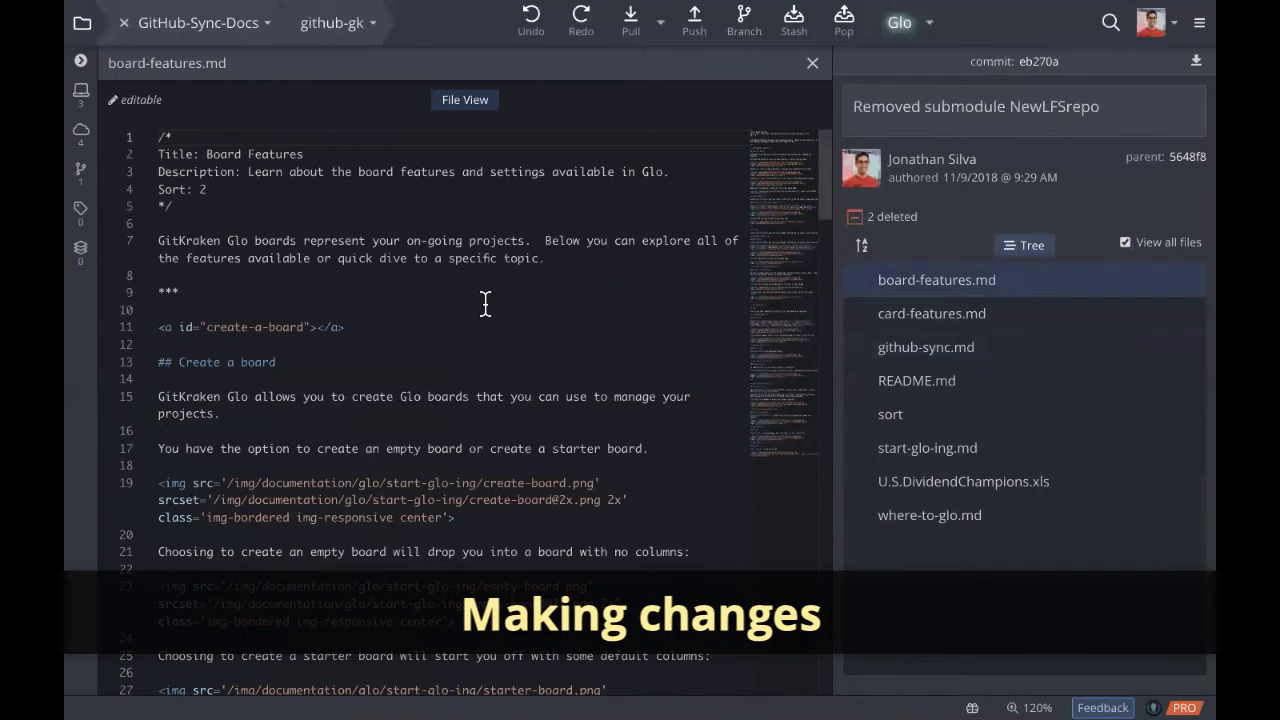
Step: Change the line 13 heading in board-features.md to "Create an EPIC board", save the file and close it
double_click(270, 364)
double_click(233, 363)
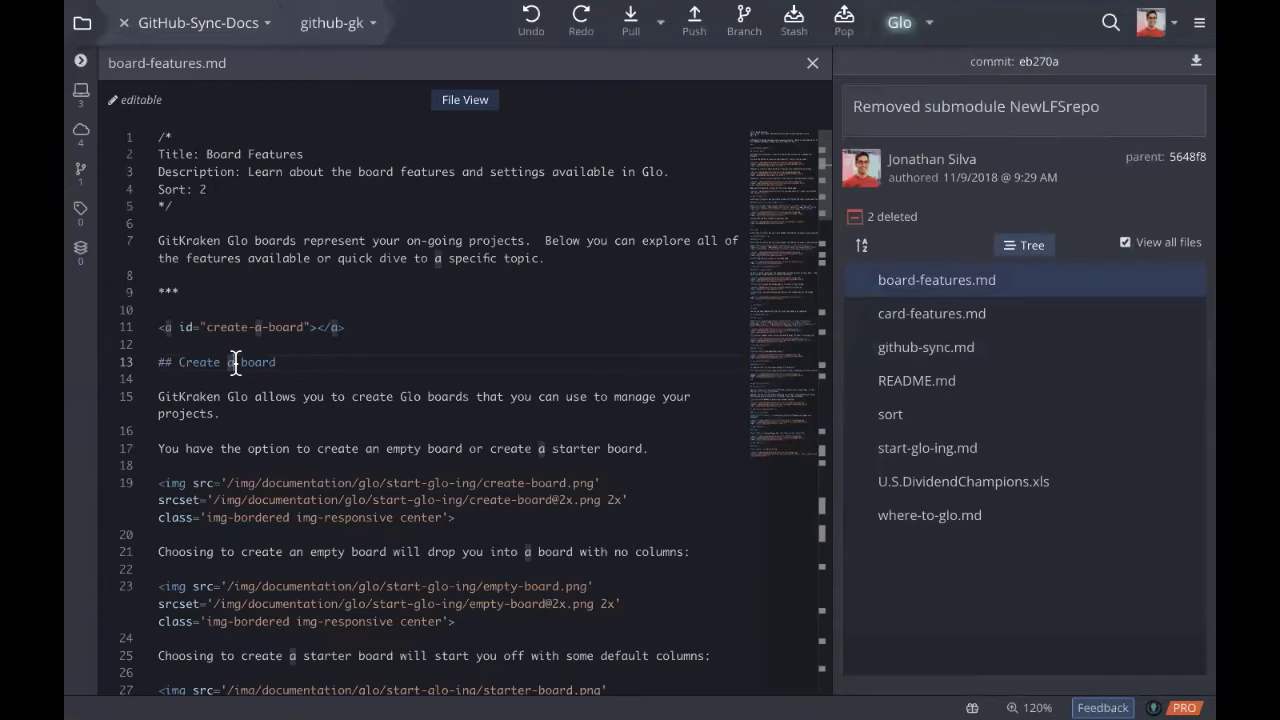
text(an EPI)
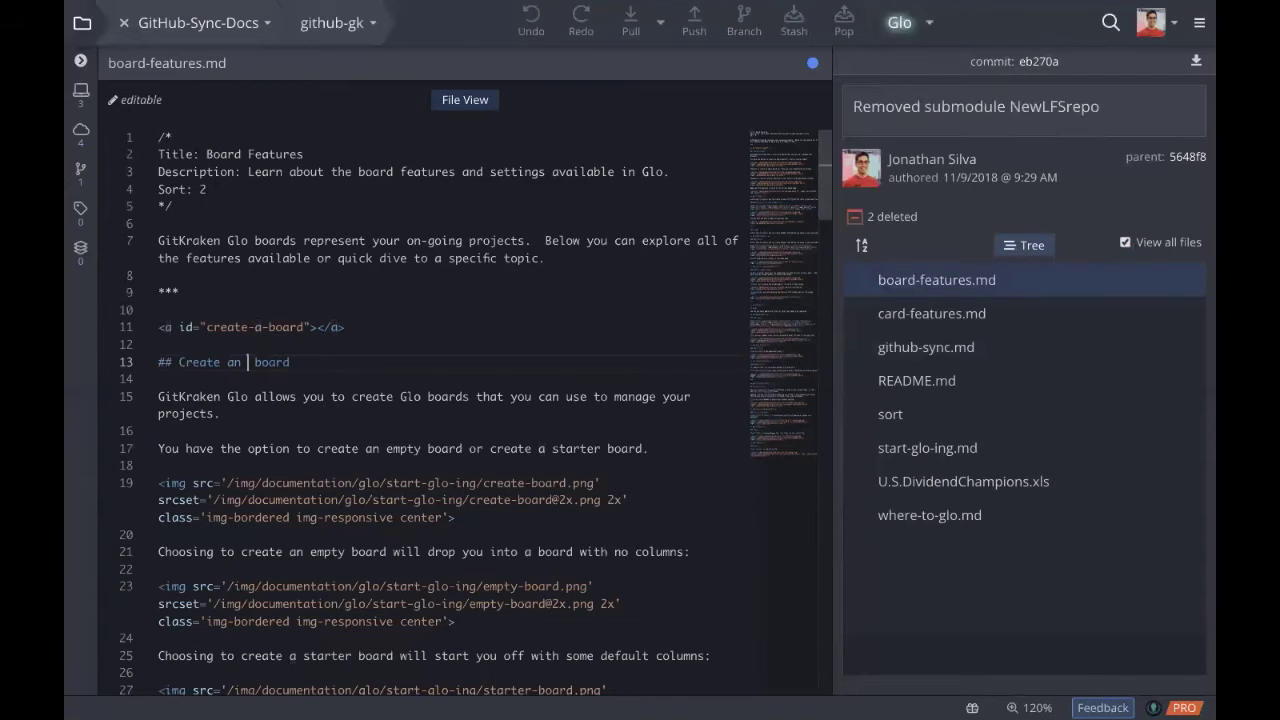
text(C)
key(ctrl+s)
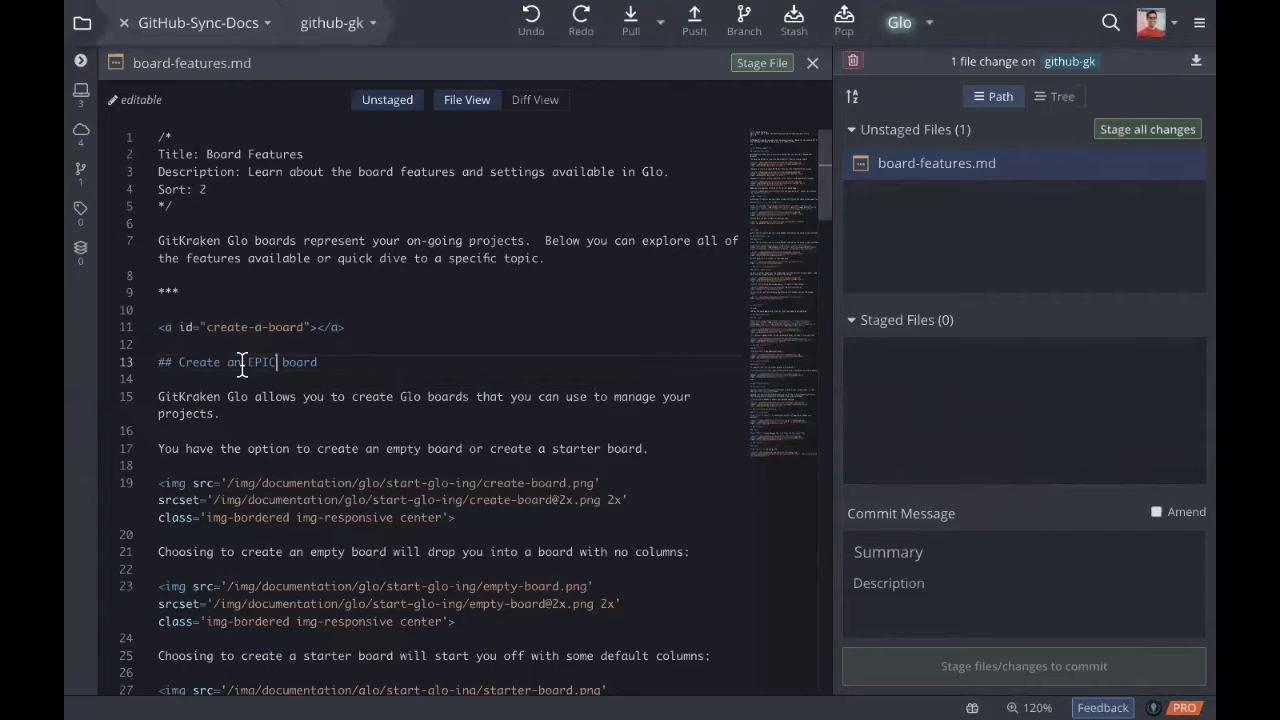
click(812, 62)
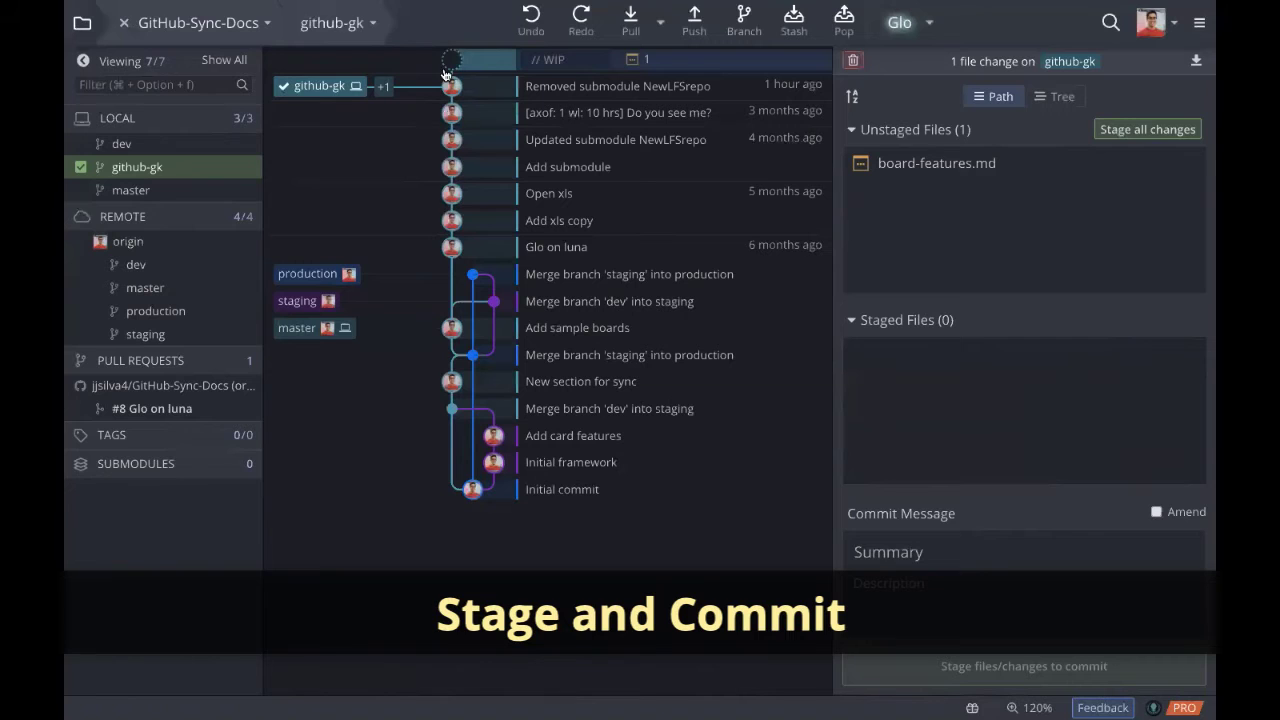
Step: Review the unstaged change to board-features.md in the split, inline and hunk diff views
click(968, 167)
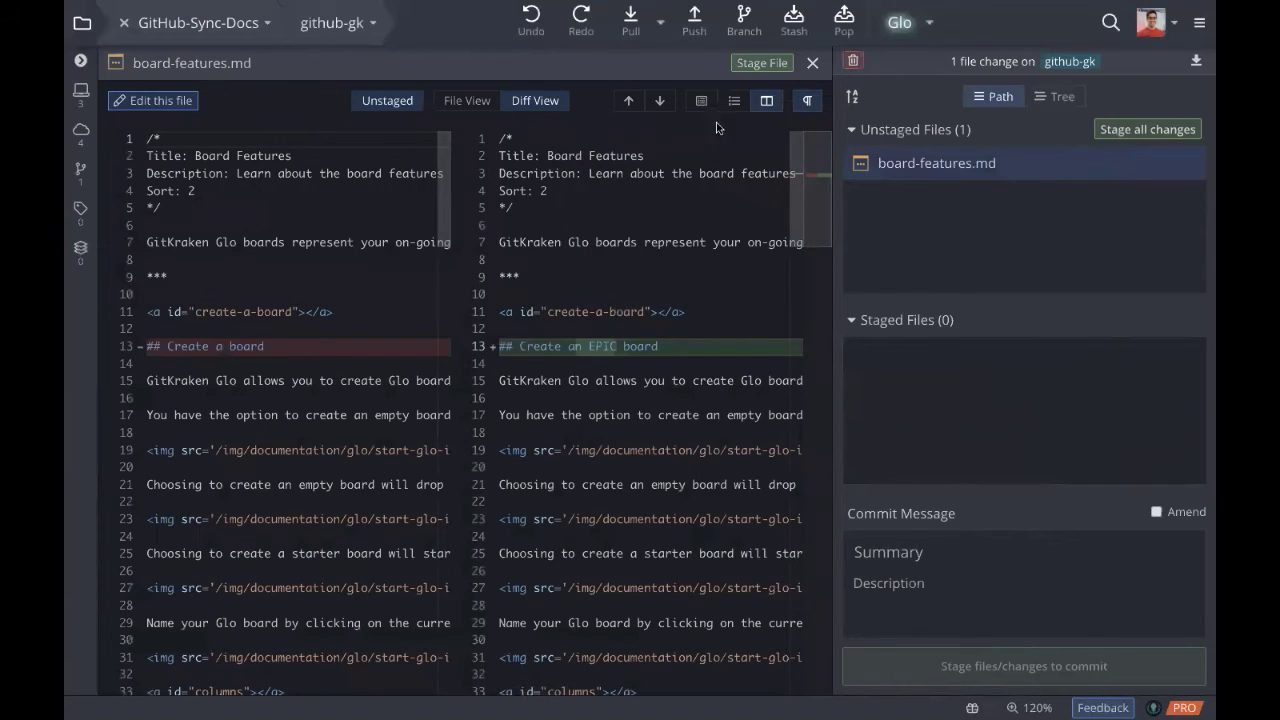
mouse_move(232, 346)
click(733, 102)
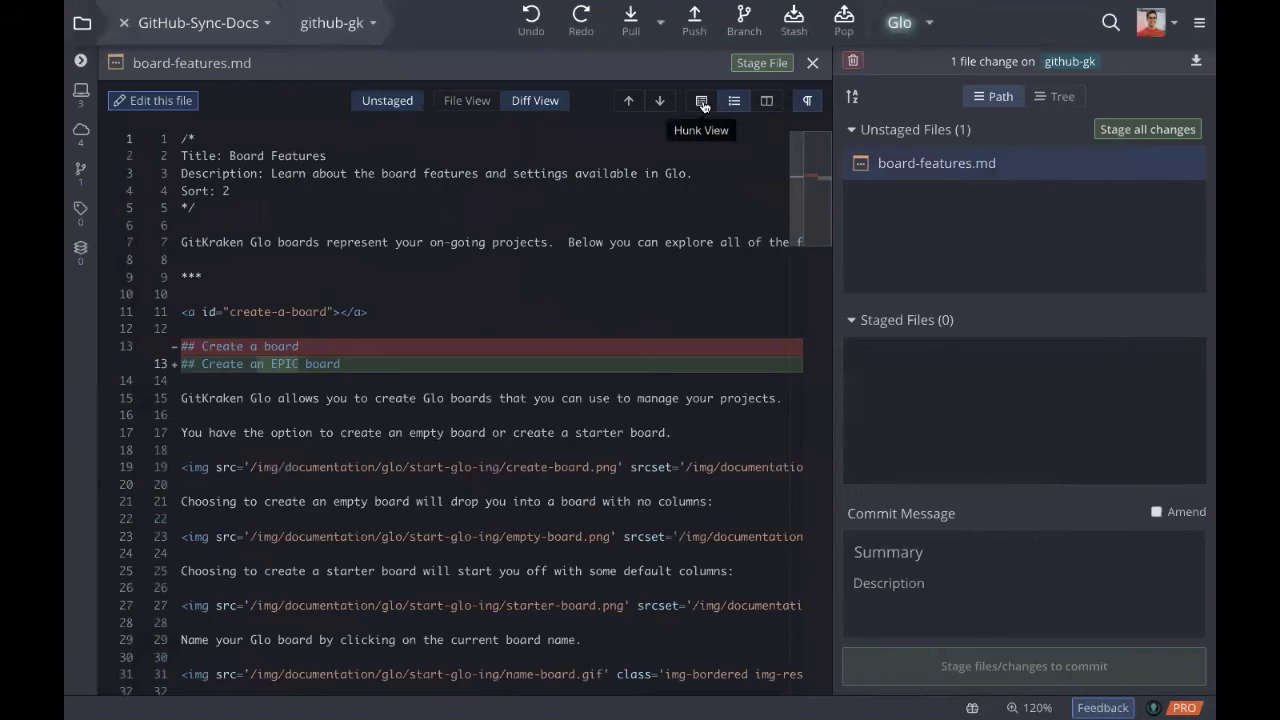
click(702, 103)
click(766, 102)
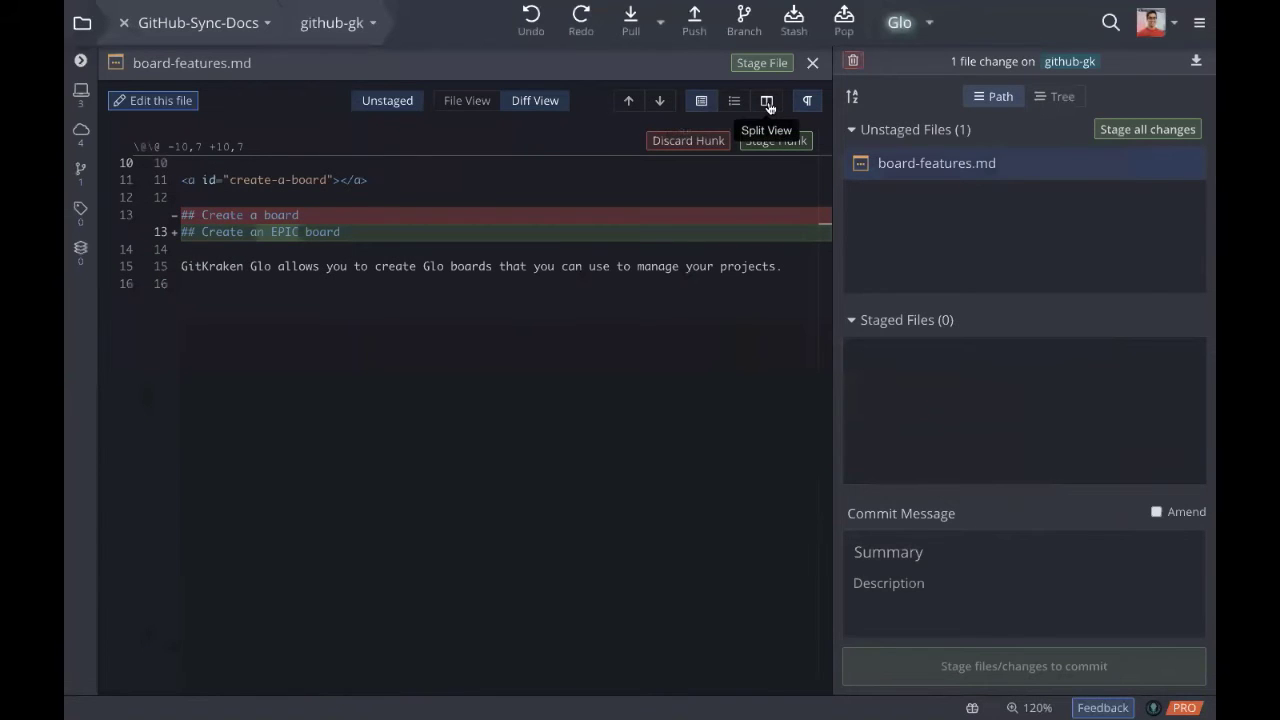
Step: Stage board-features.md and commit it with the summary "Add the word EPIC"
mouse_move(1150, 172)
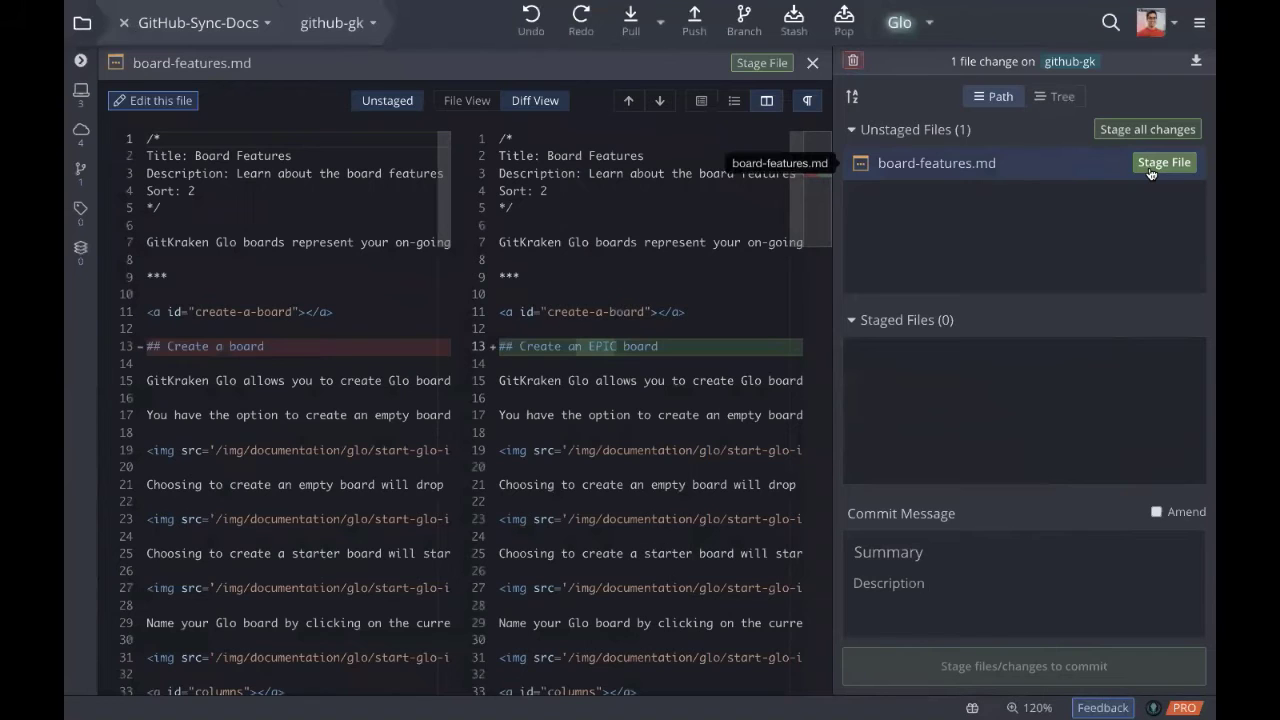
click(1162, 163)
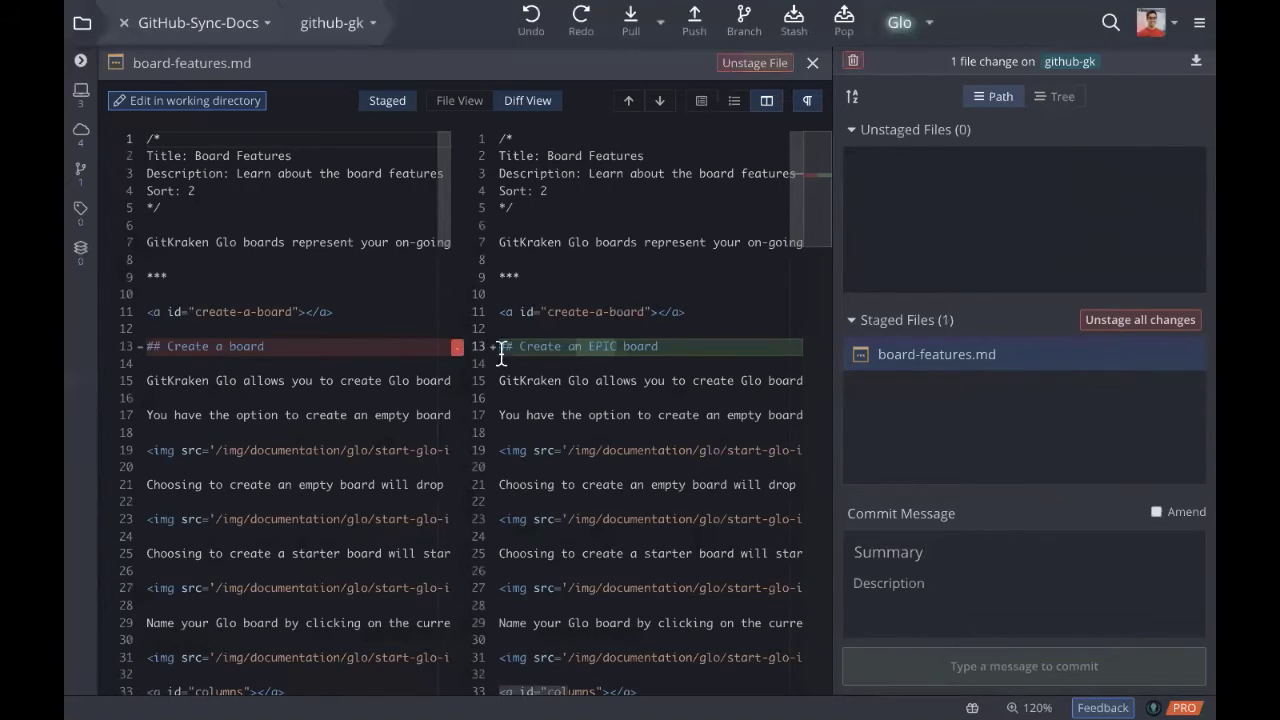
mouse_move(493, 352)
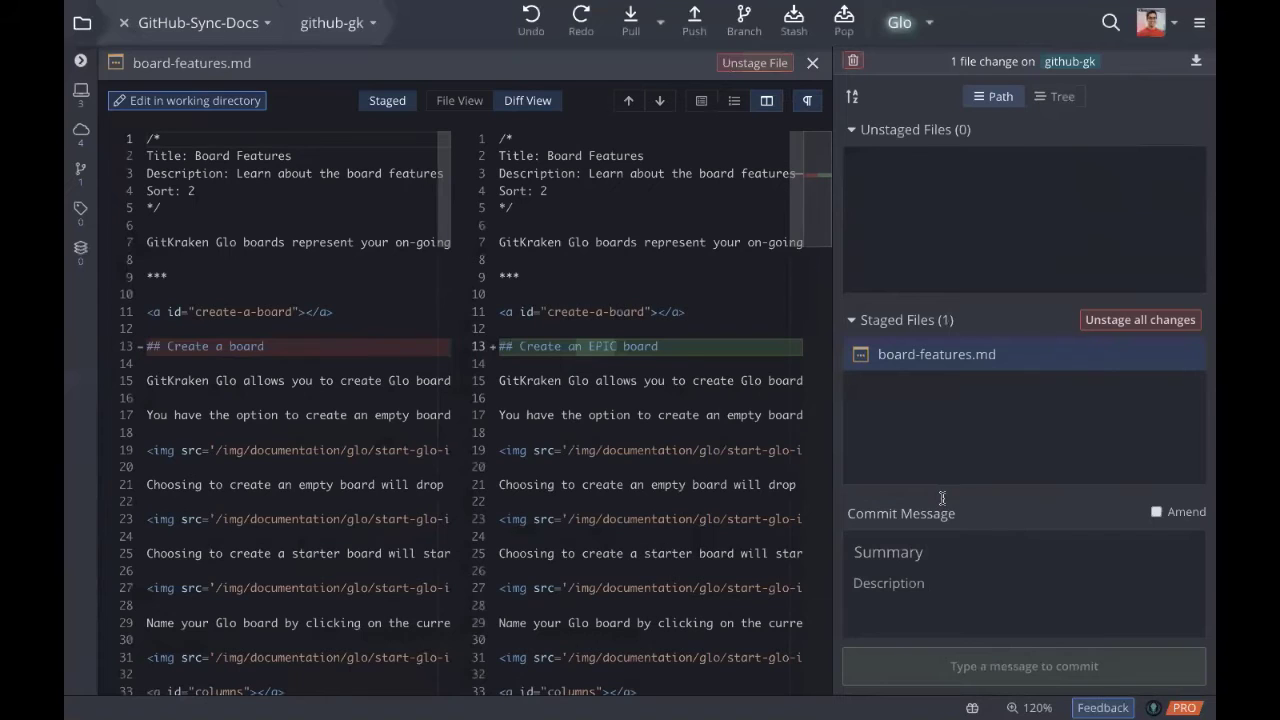
click(955, 550)
text(Ad)
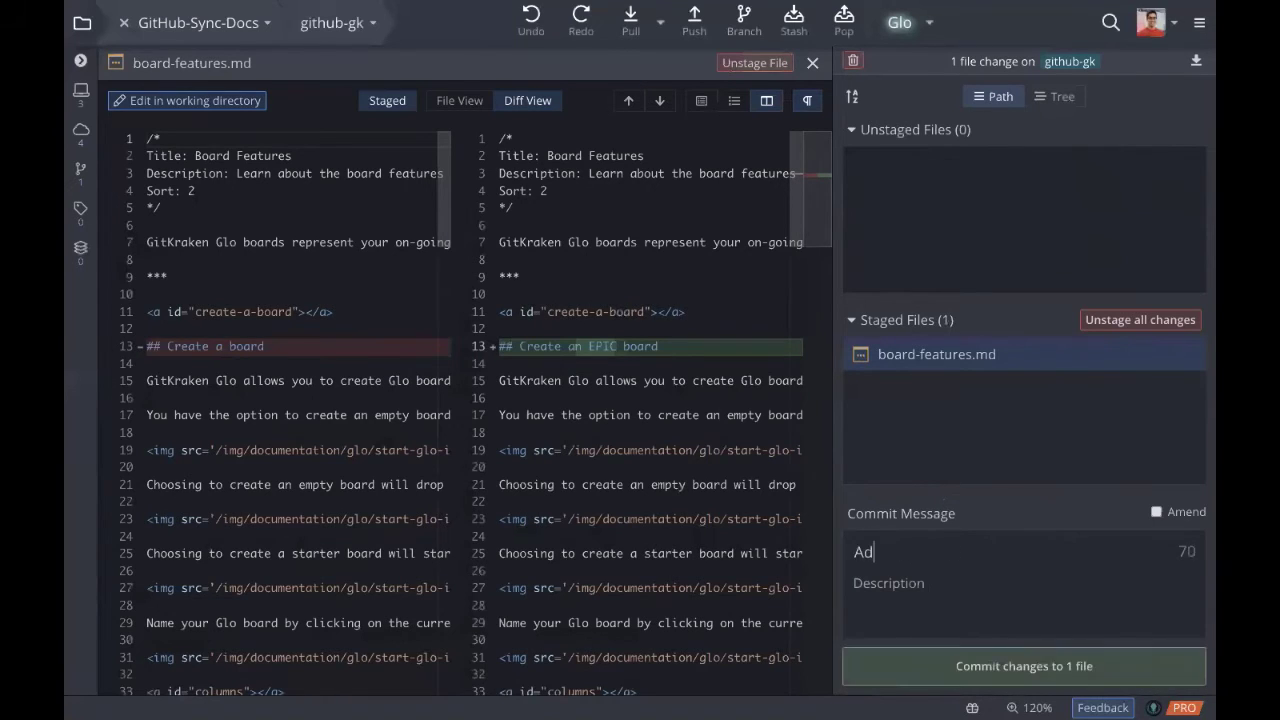
text(d the word comm)
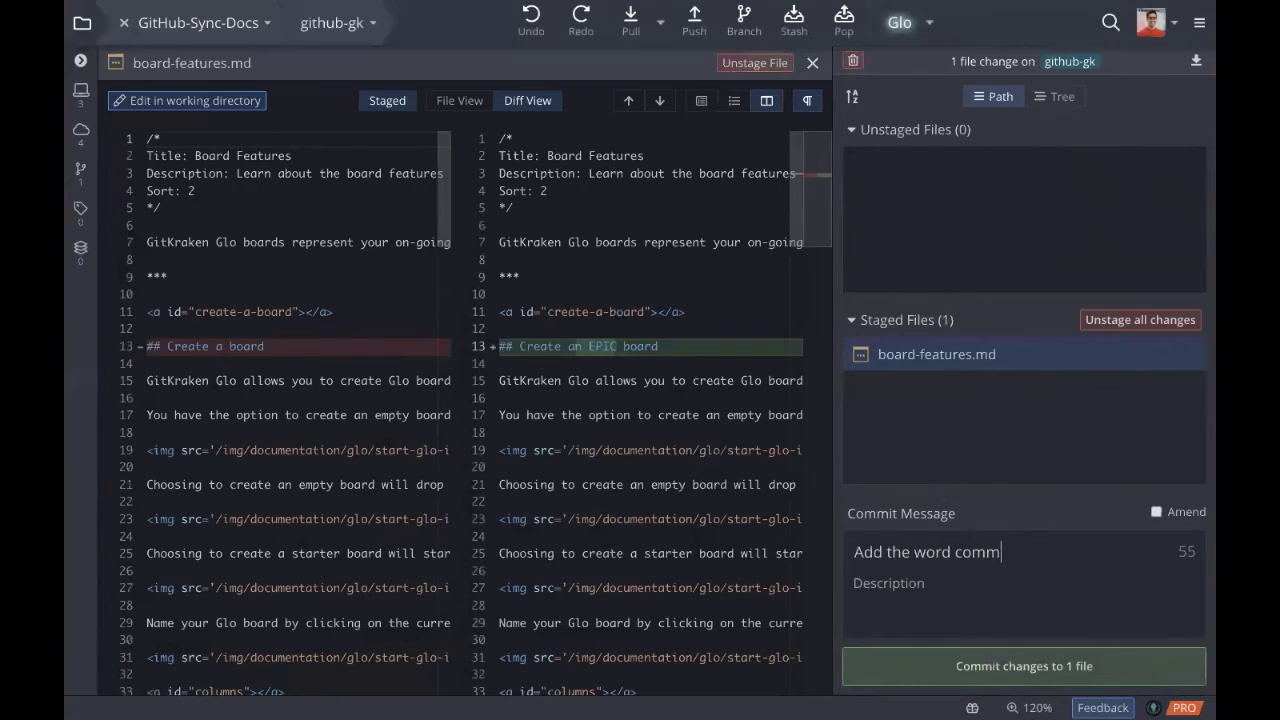
text(it)
double_click(958, 554)
key(BackSpace)
text(EPIC)
click(1032, 594)
click(1048, 665)
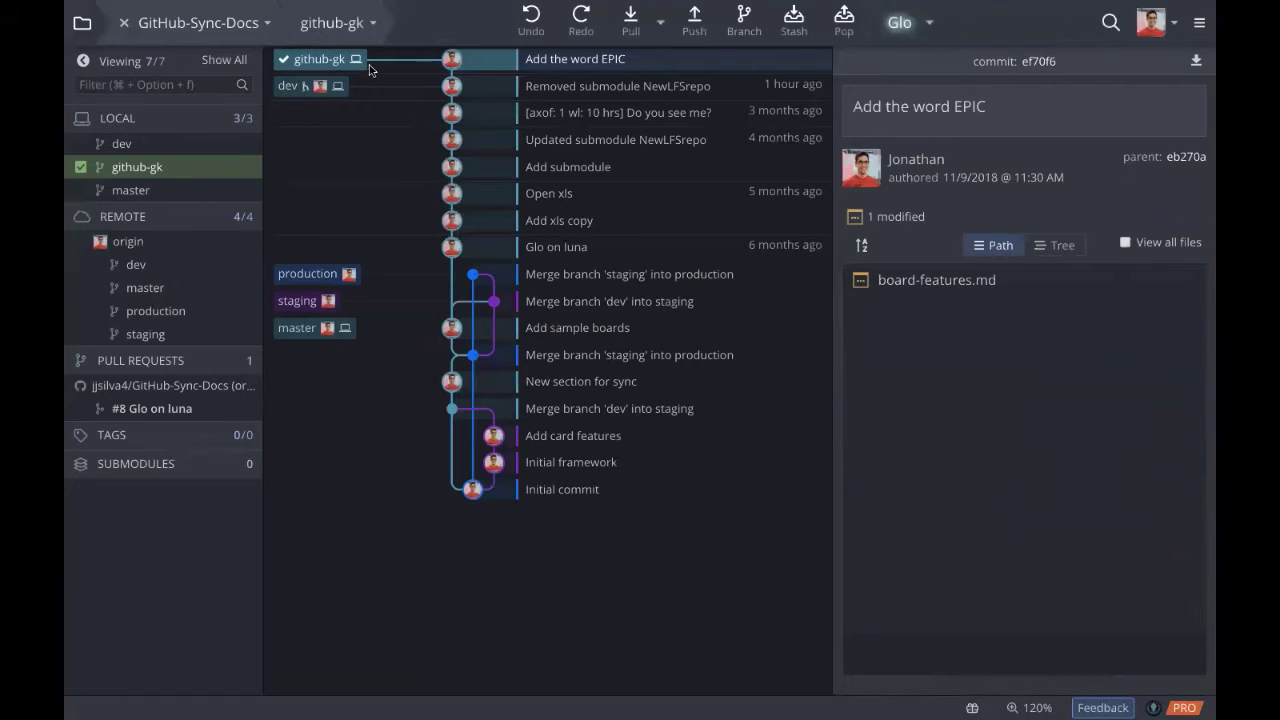
Step: Undo the "Add the word EPIC" commit, and unstage and restage board-features.md after checking its hunk diff
click(533, 34)
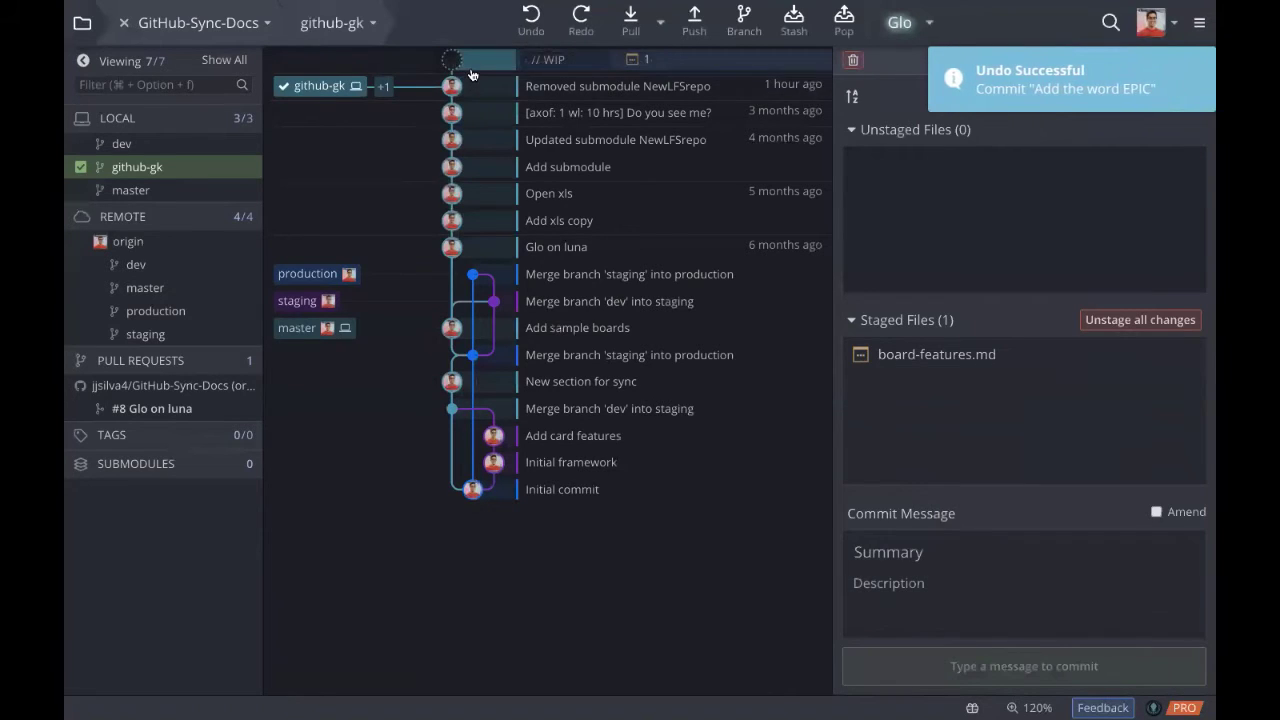
click(975, 369)
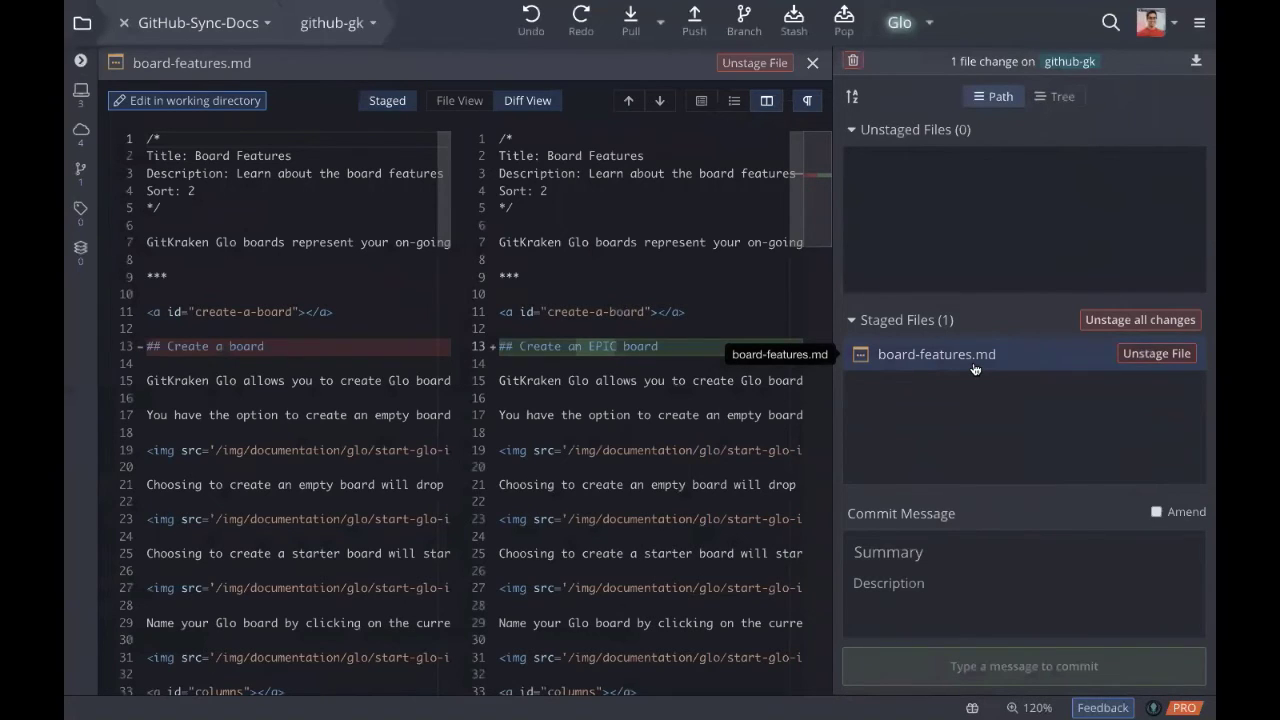
click(704, 108)
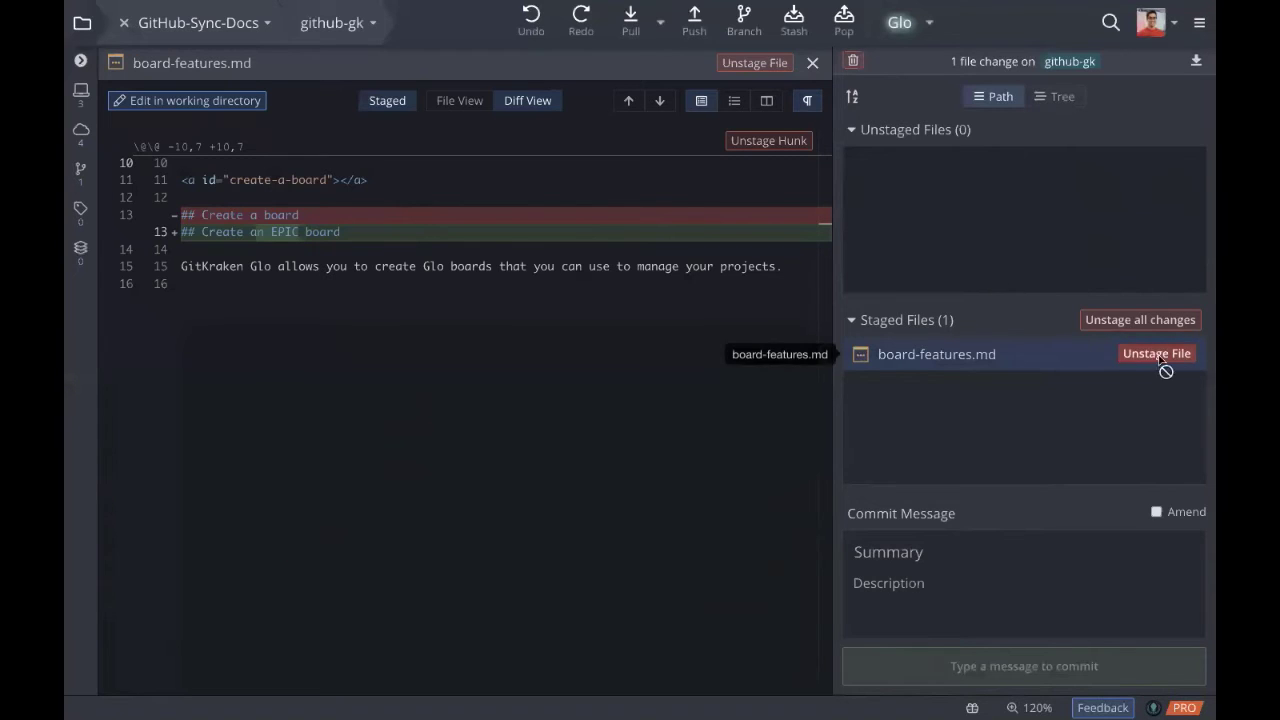
click(1162, 360)
click(1158, 172)
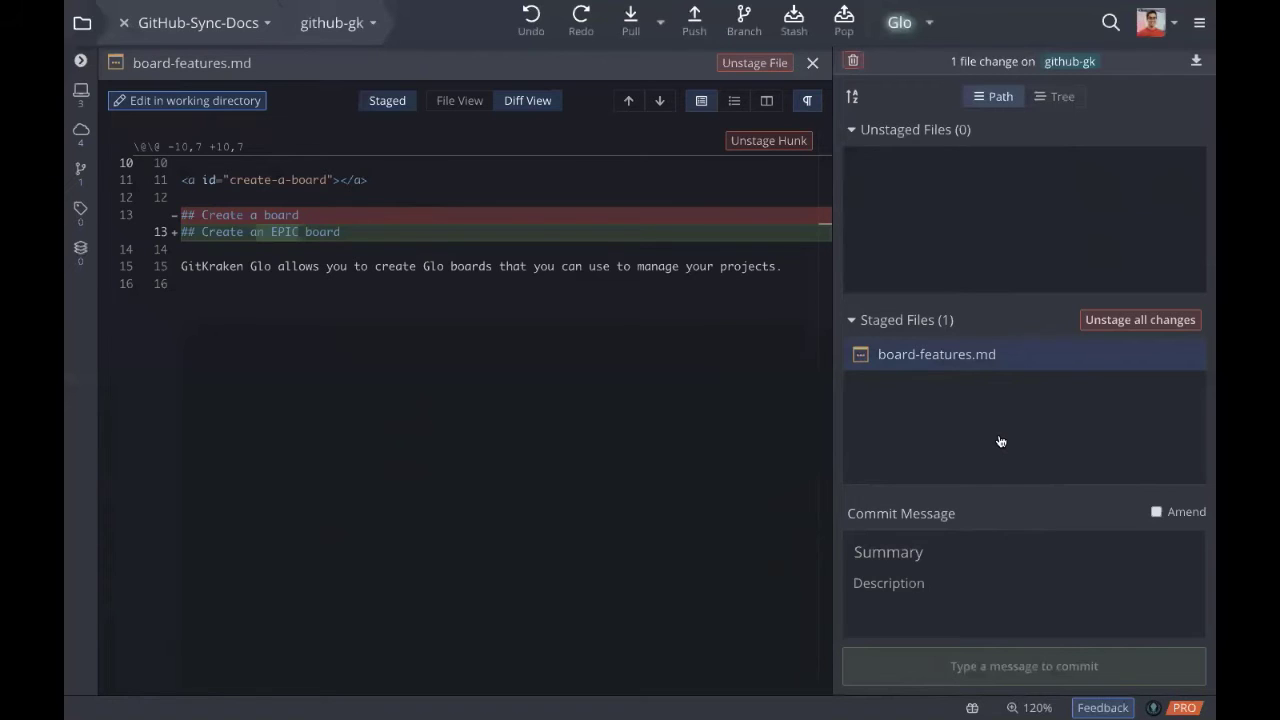
click(812, 62)
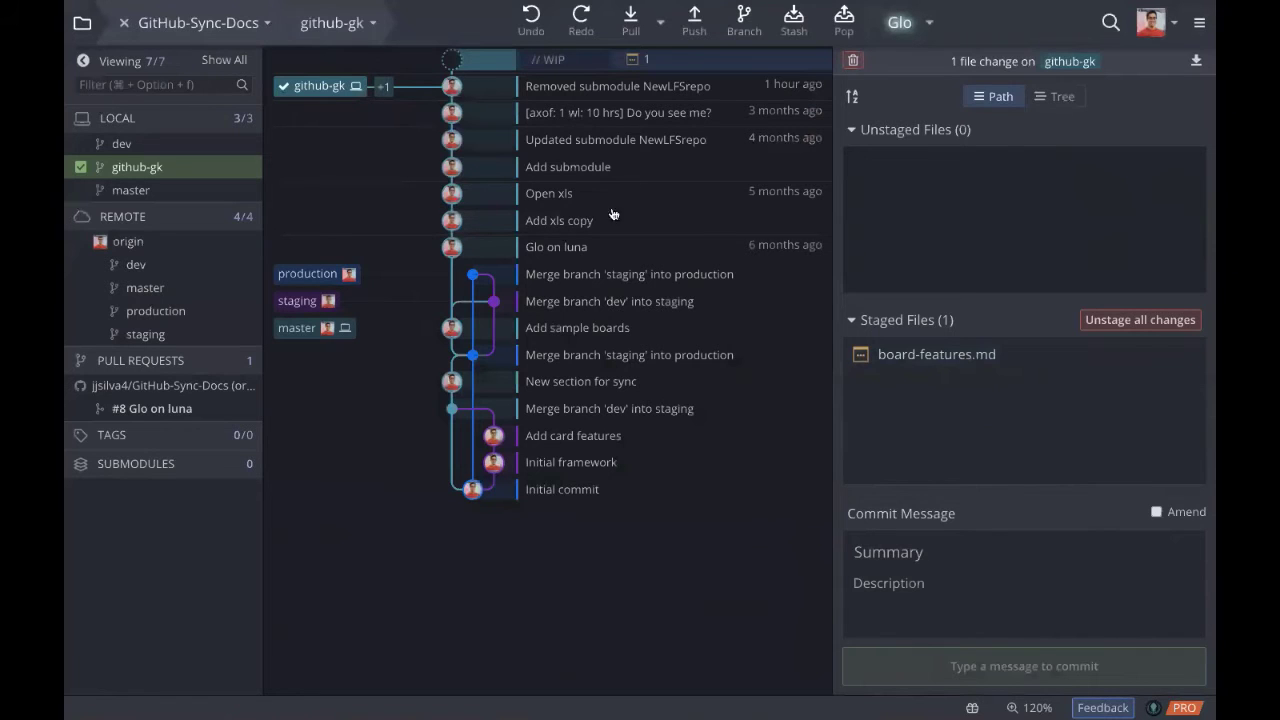
Step: Inspect the "Add submodule" and "Add sample boards" commits, looking through the editable start-glo-ing.md of the latter and closing it
click(560, 167)
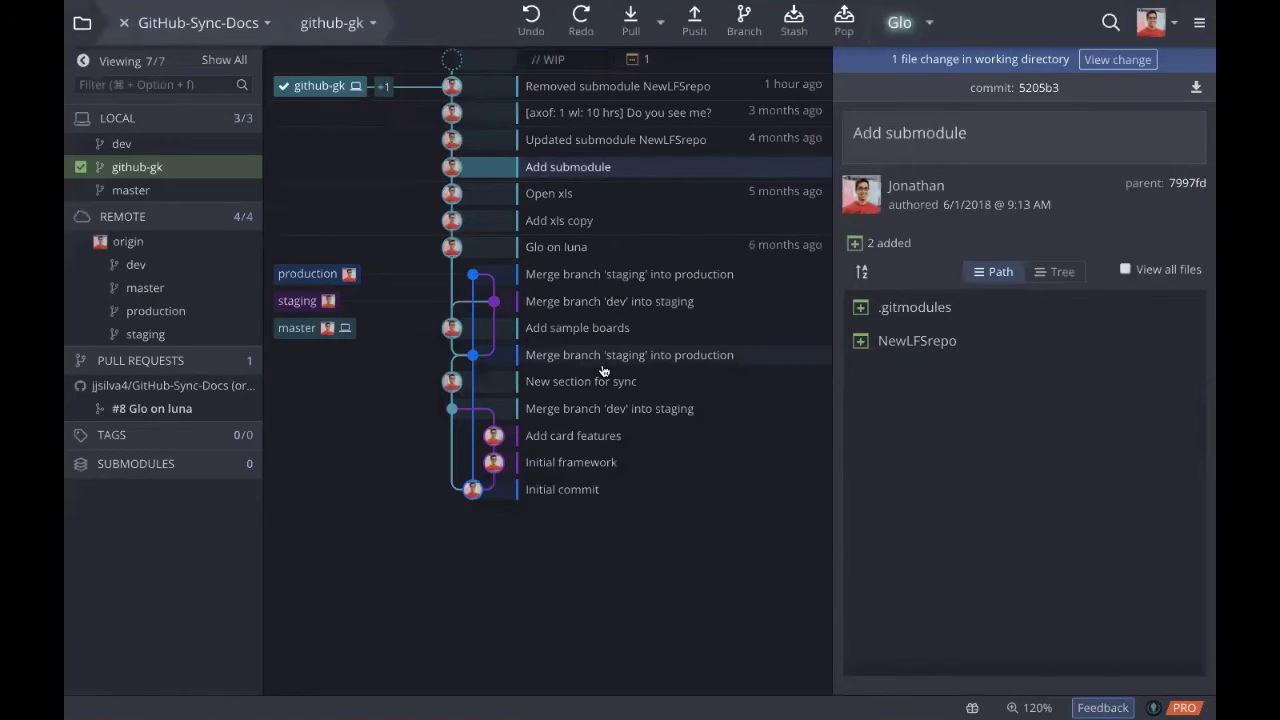
click(605, 330)
click(943, 312)
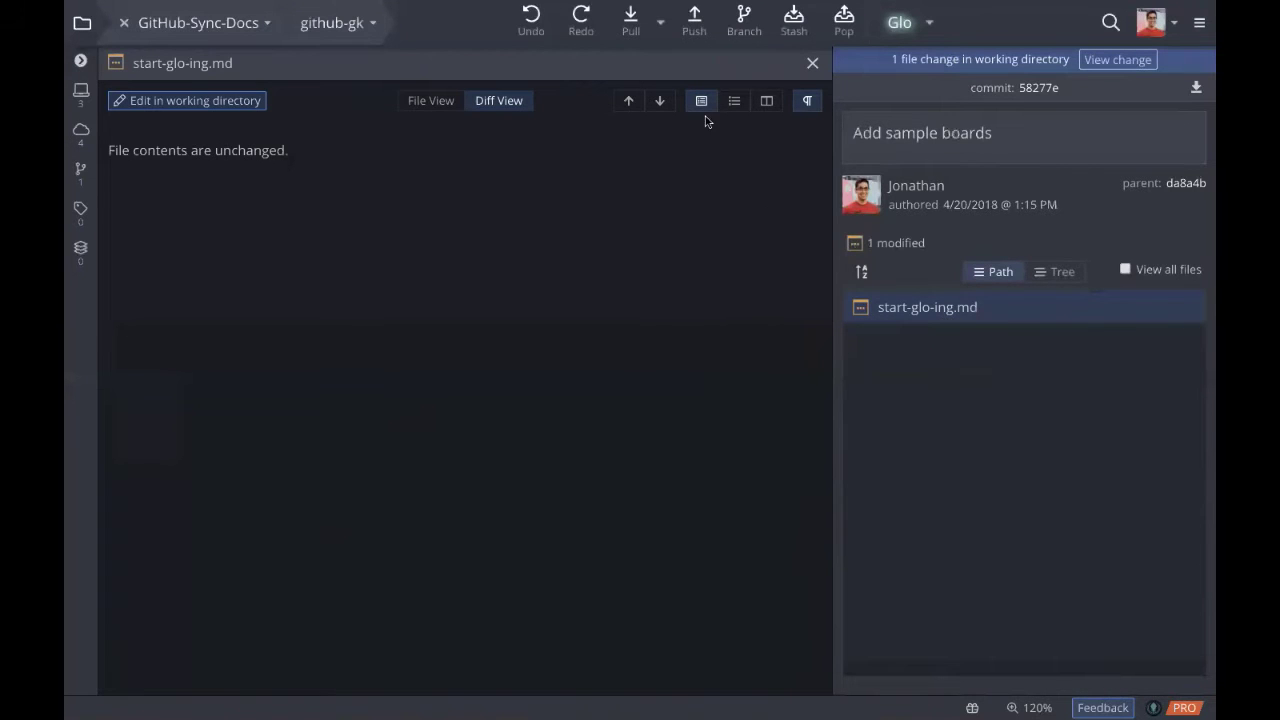
click(253, 100)
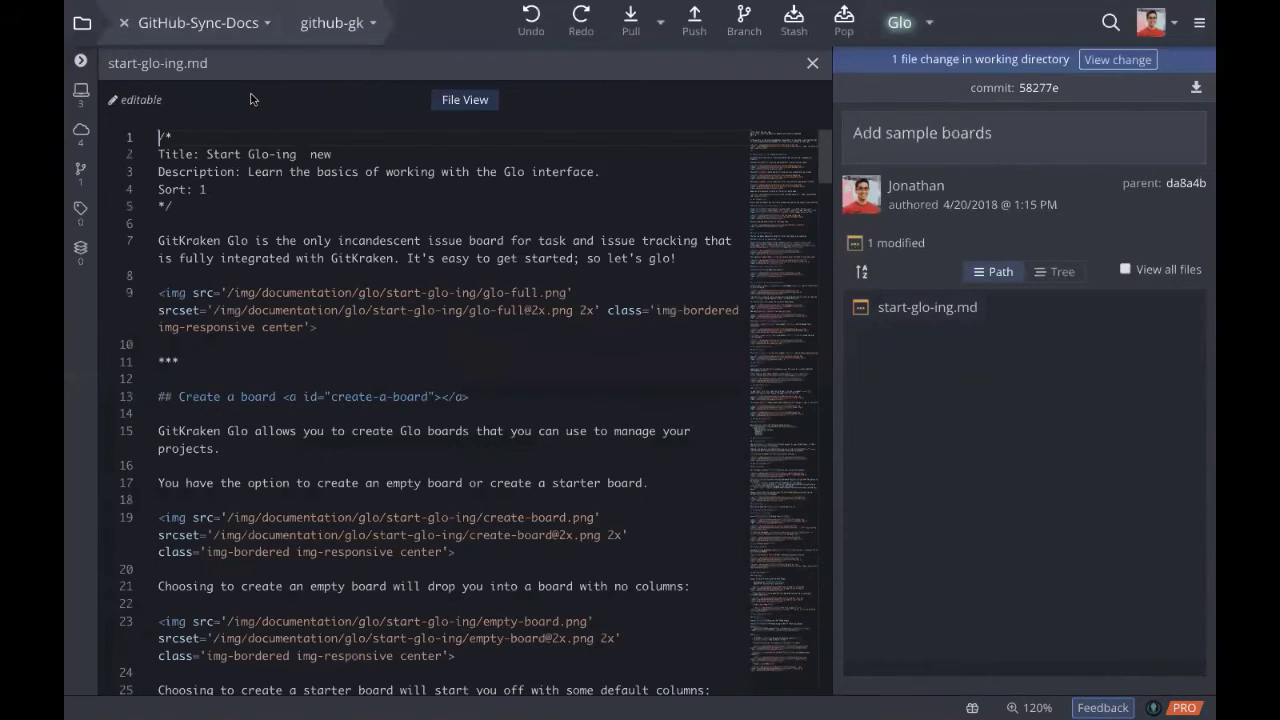
scroll(389, 265, down, 15)
scroll(389, 265, up, 15)
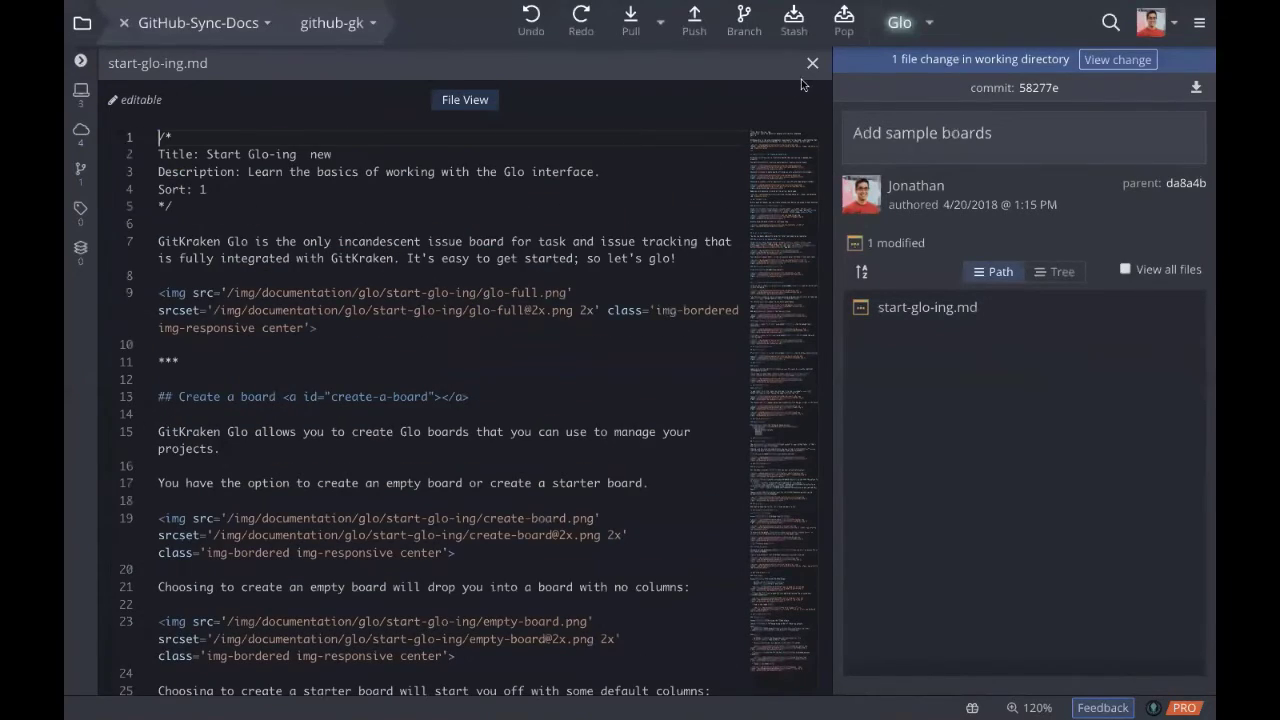
scroll(441, 313, down, 12)
scroll(608, 314, up, 12)
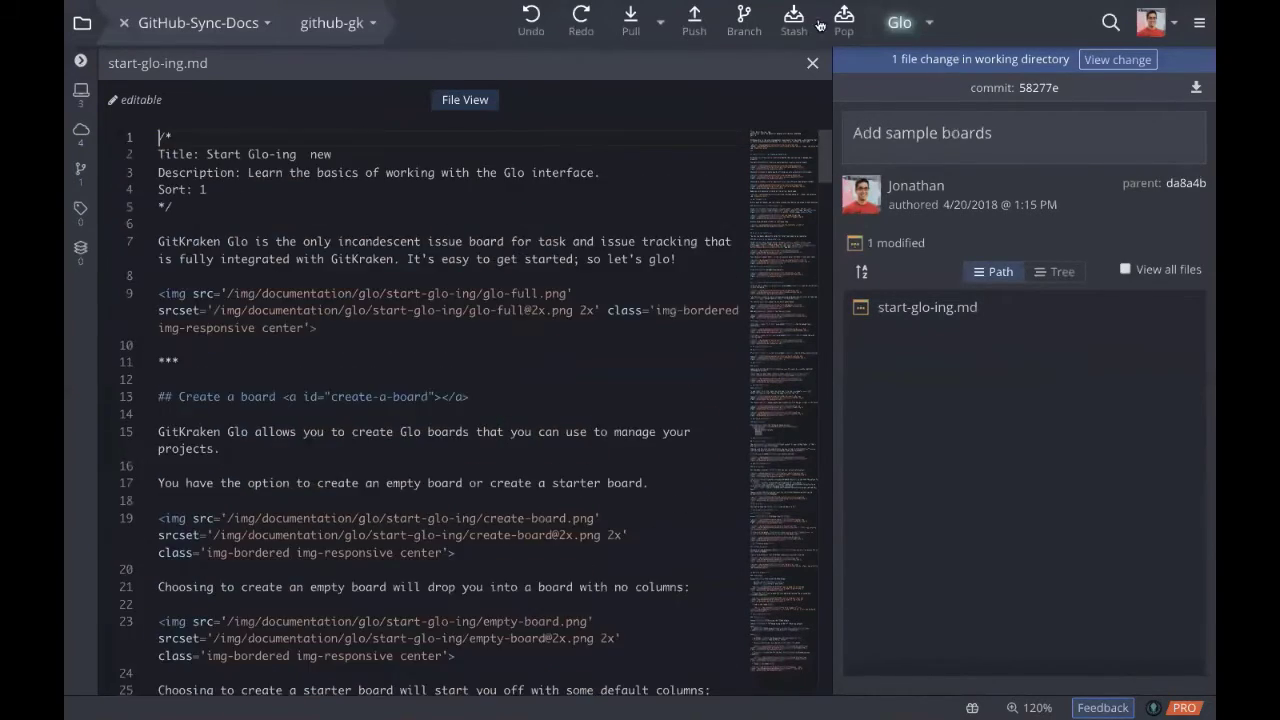
click(812, 63)
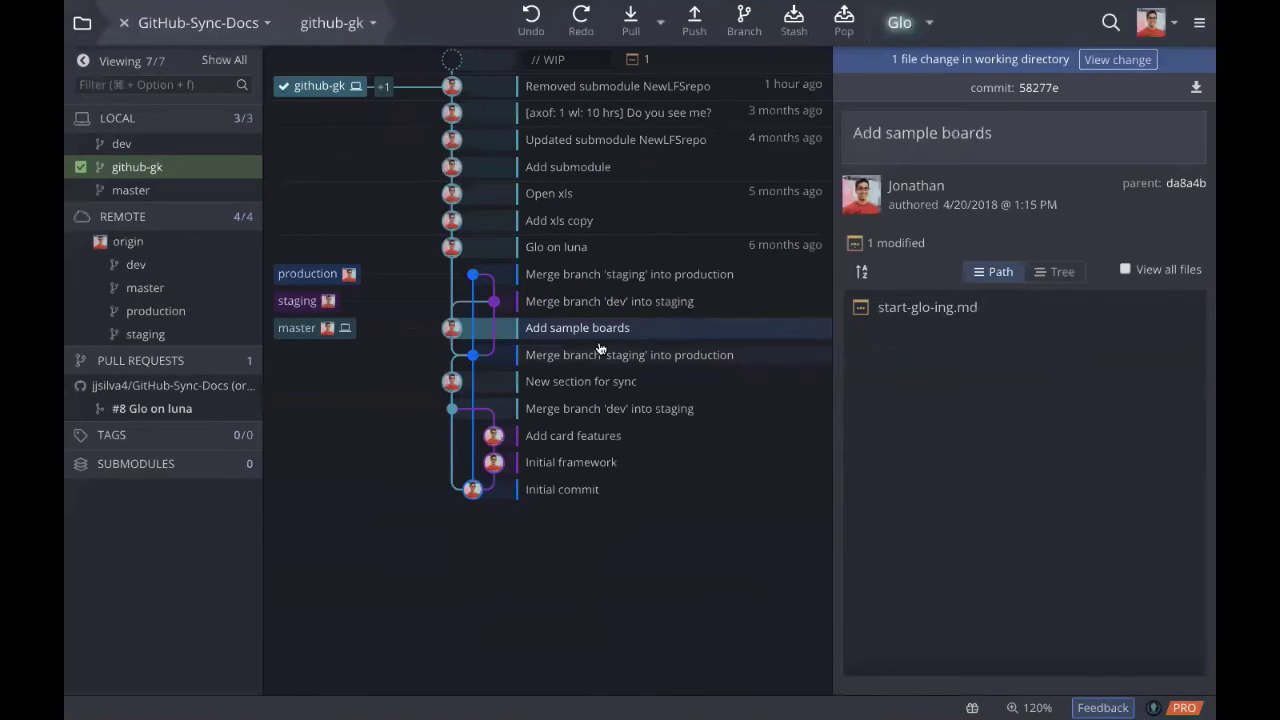
Step: Redo the "Add the word EPIC" commit on github-gk
click(472, 68)
click(577, 30)
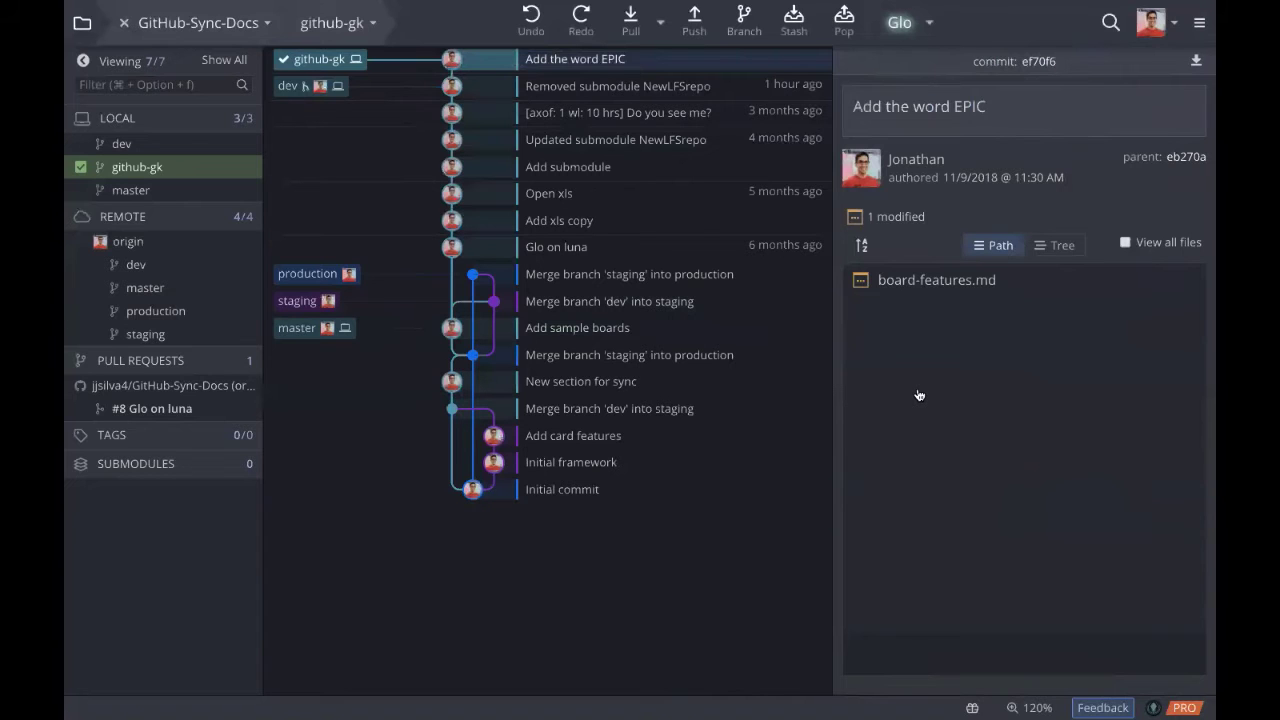
Step: Switch to Chrome to look at the open issues of GitHub-Sync-Docs on GitHub, and return to GitKraken
key(ctrl+Left)
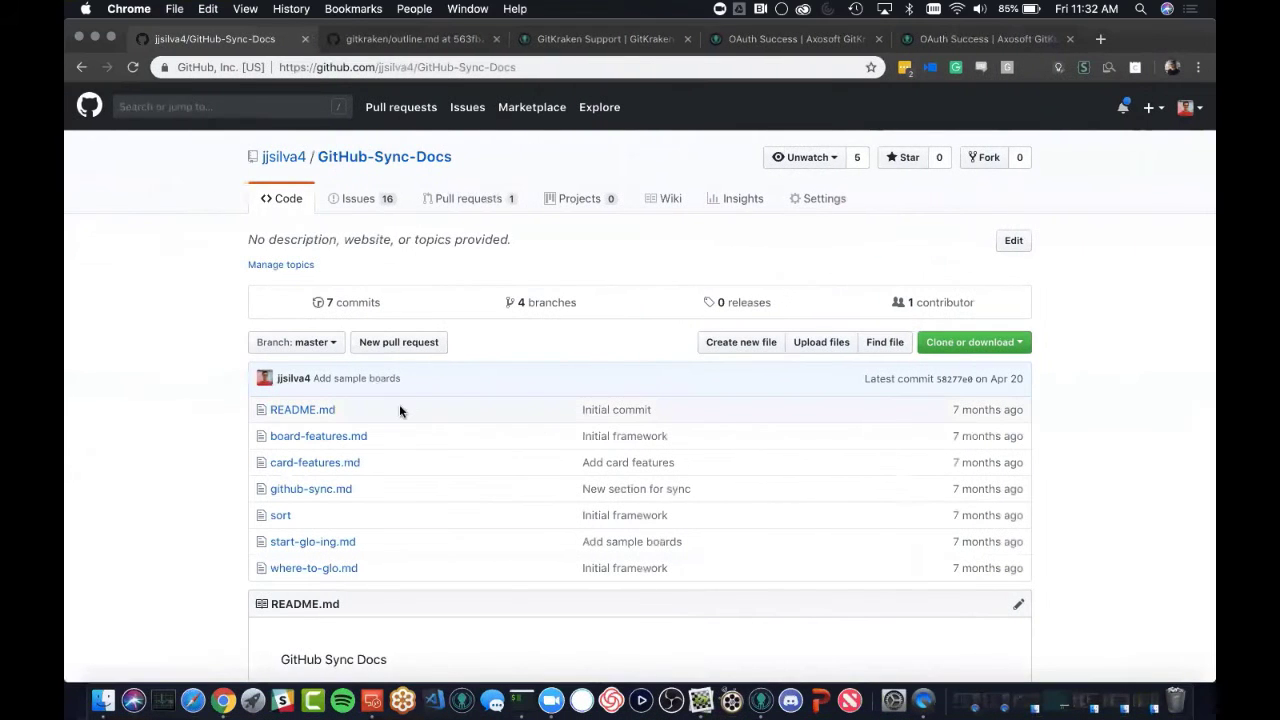
click(358, 197)
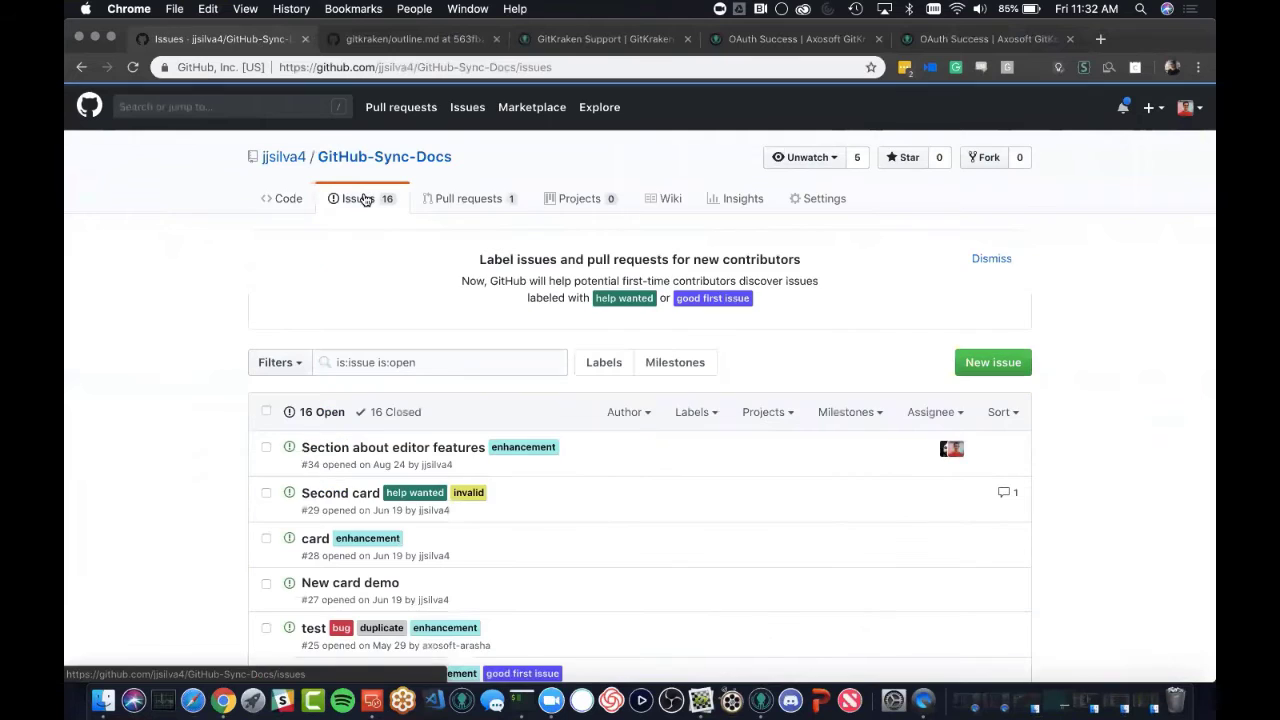
scroll(430, 317, down, 2)
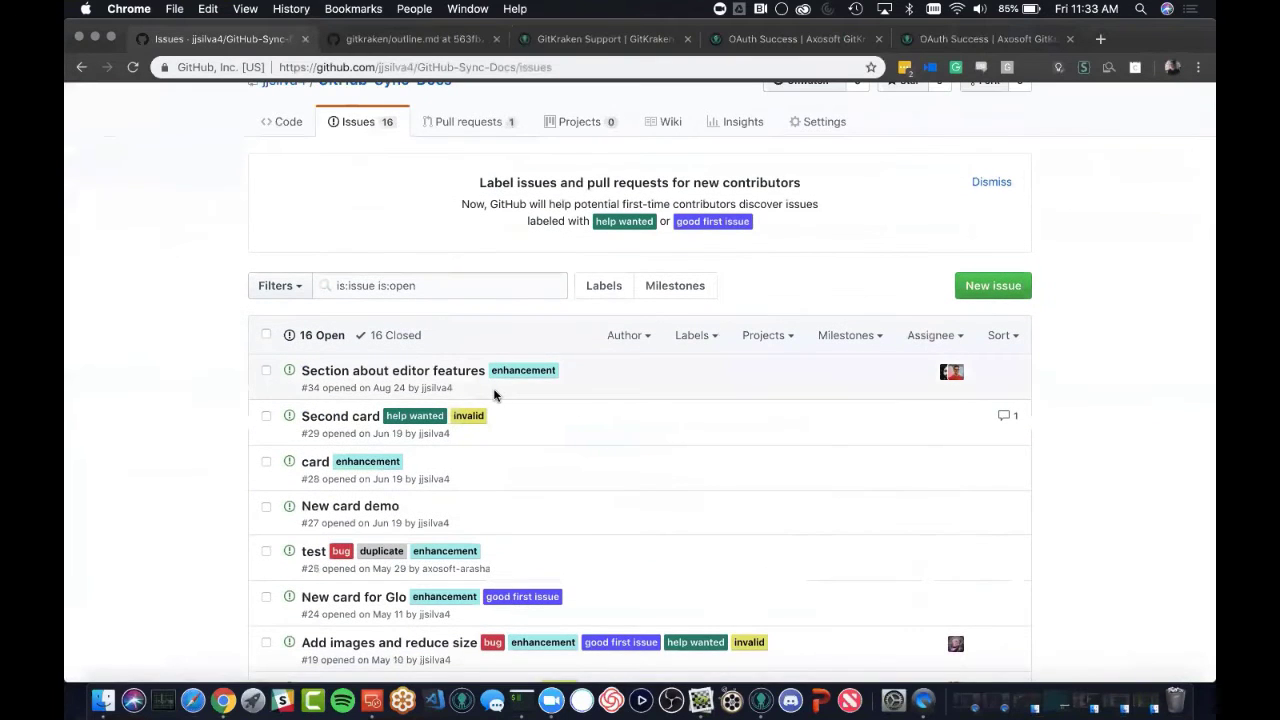
key(ctrl+Right)
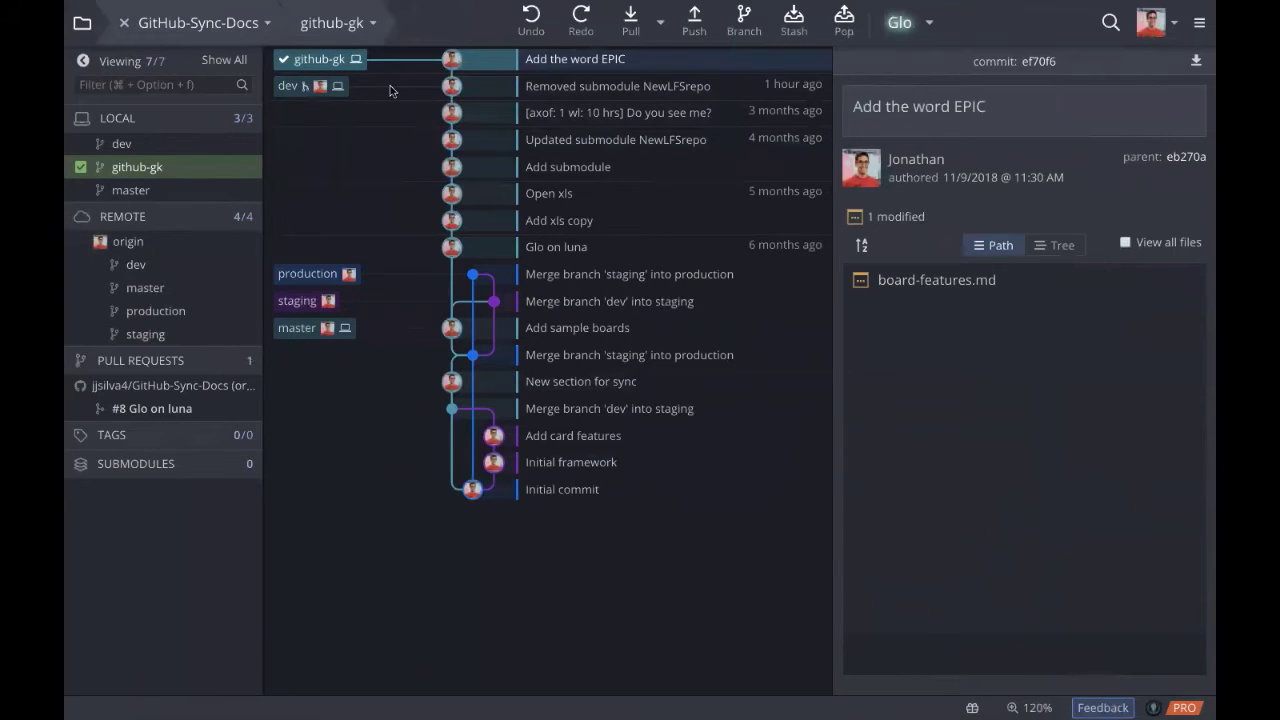
Step: Push github-gk to the origin remote, keeping github-gk as the remote branch name
click(692, 22)
click(690, 25)
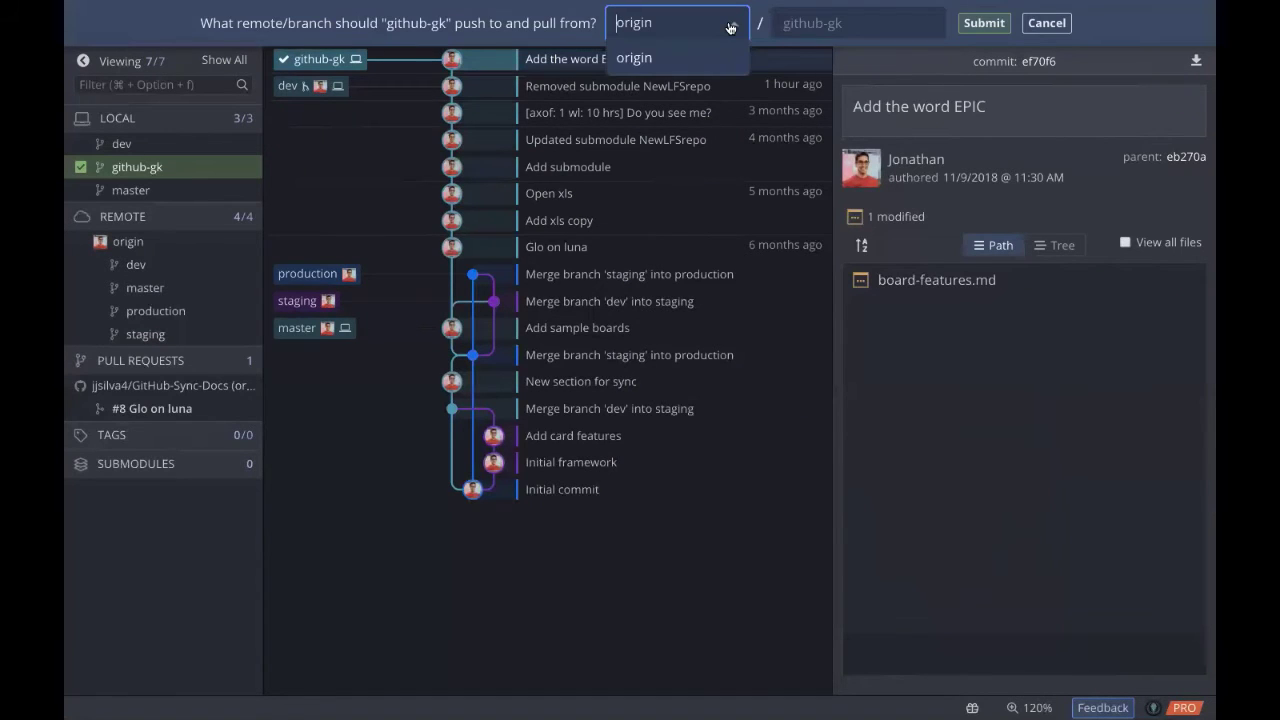
click(698, 56)
click(995, 22)
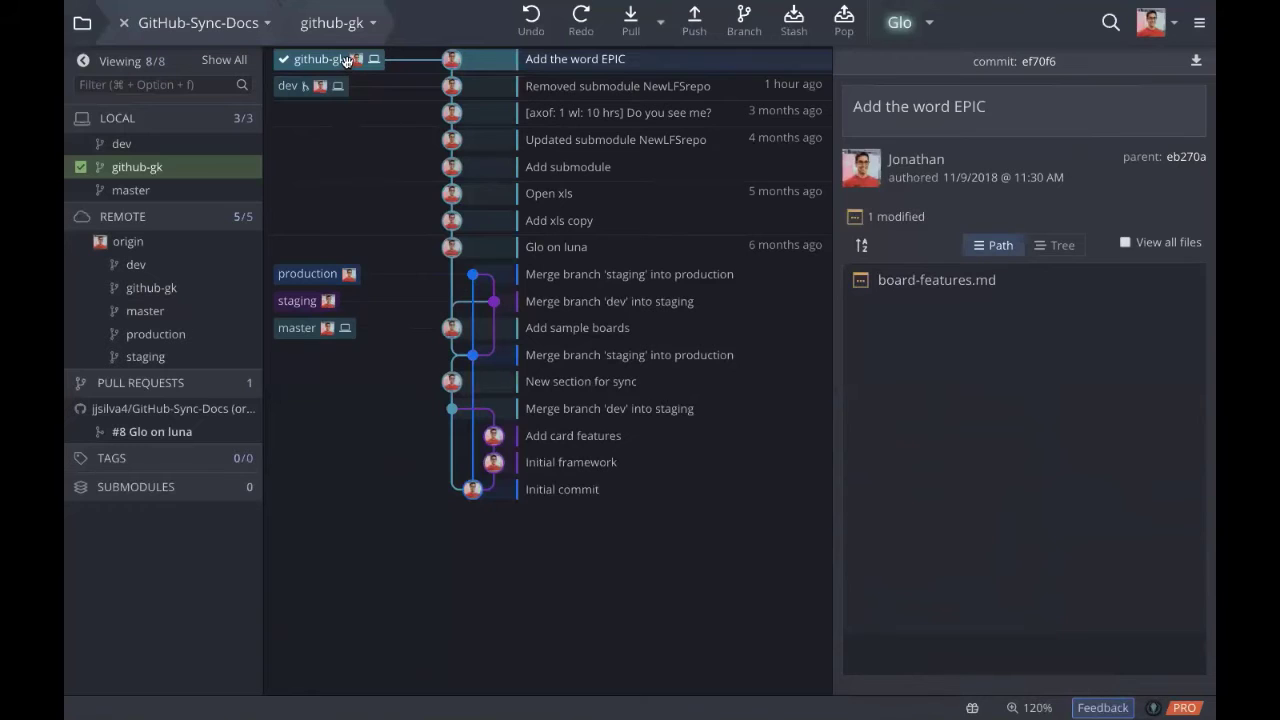
Step: Start a pull request from origin/github-gk to origin/staging and reduce the interface zoom to 100%
drag(345, 60, 320, 310)
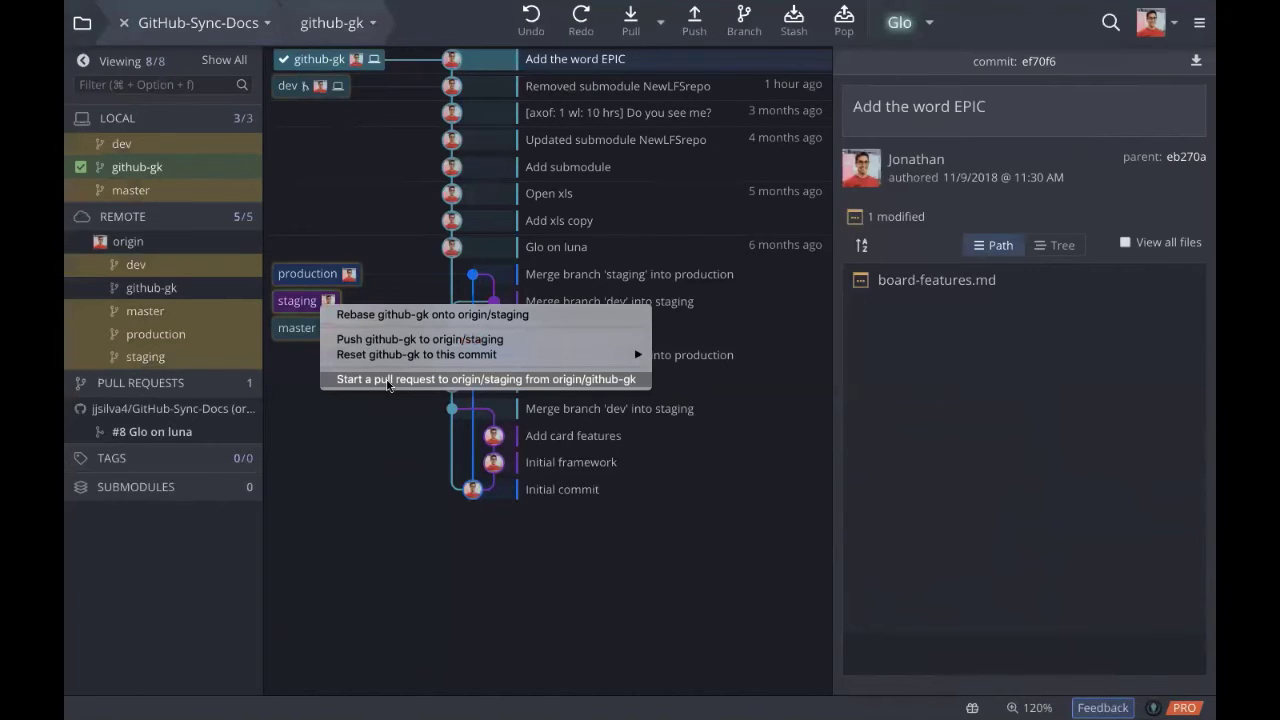
click(397, 165)
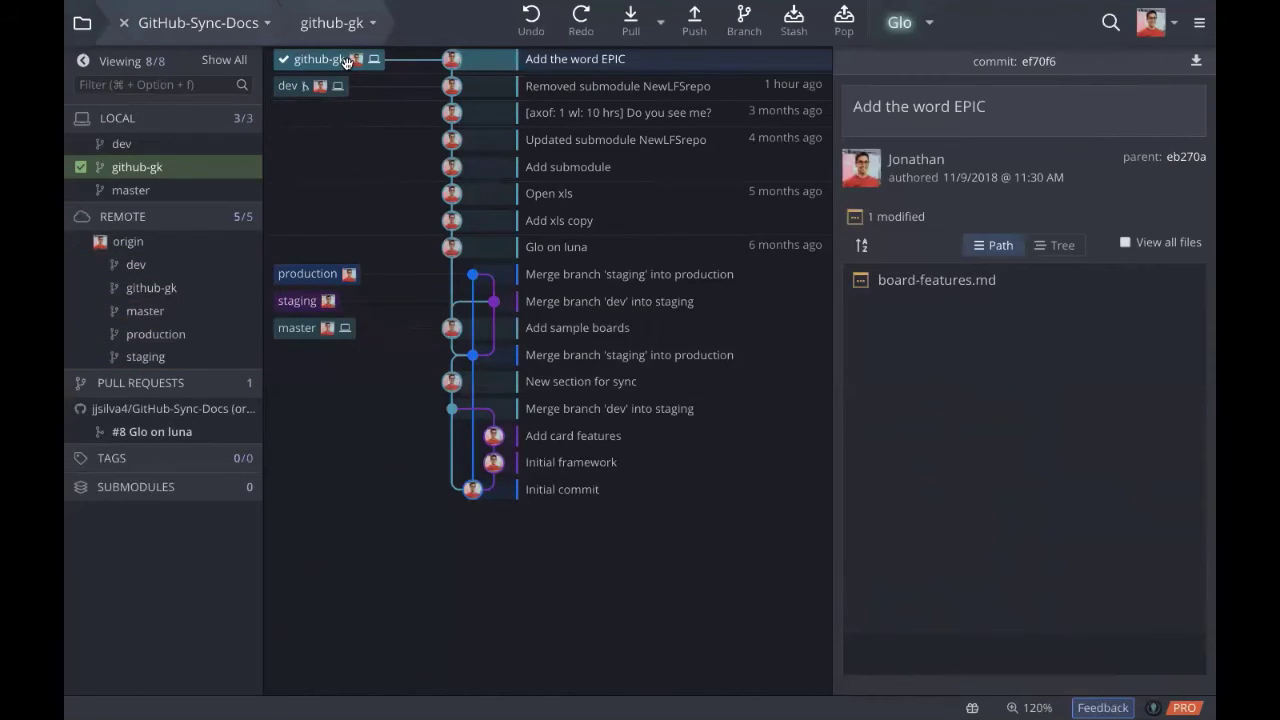
drag(345, 62, 316, 301)
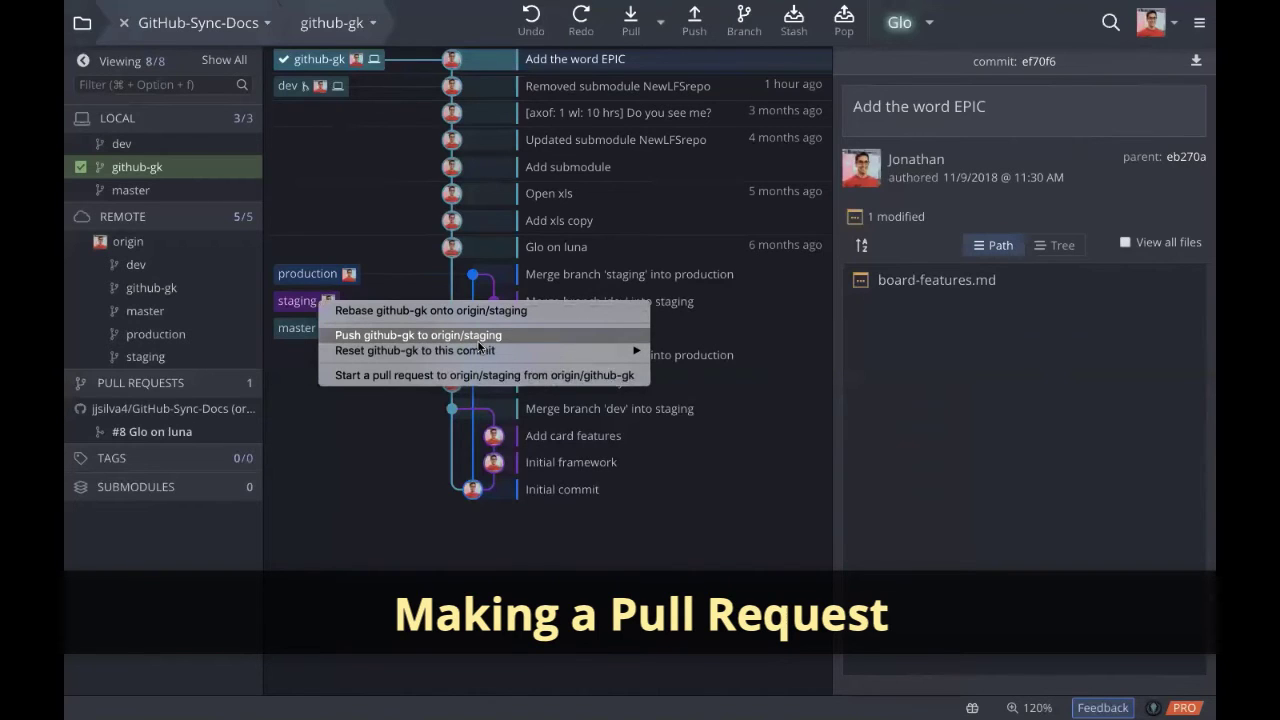
mouse_move(481, 352)
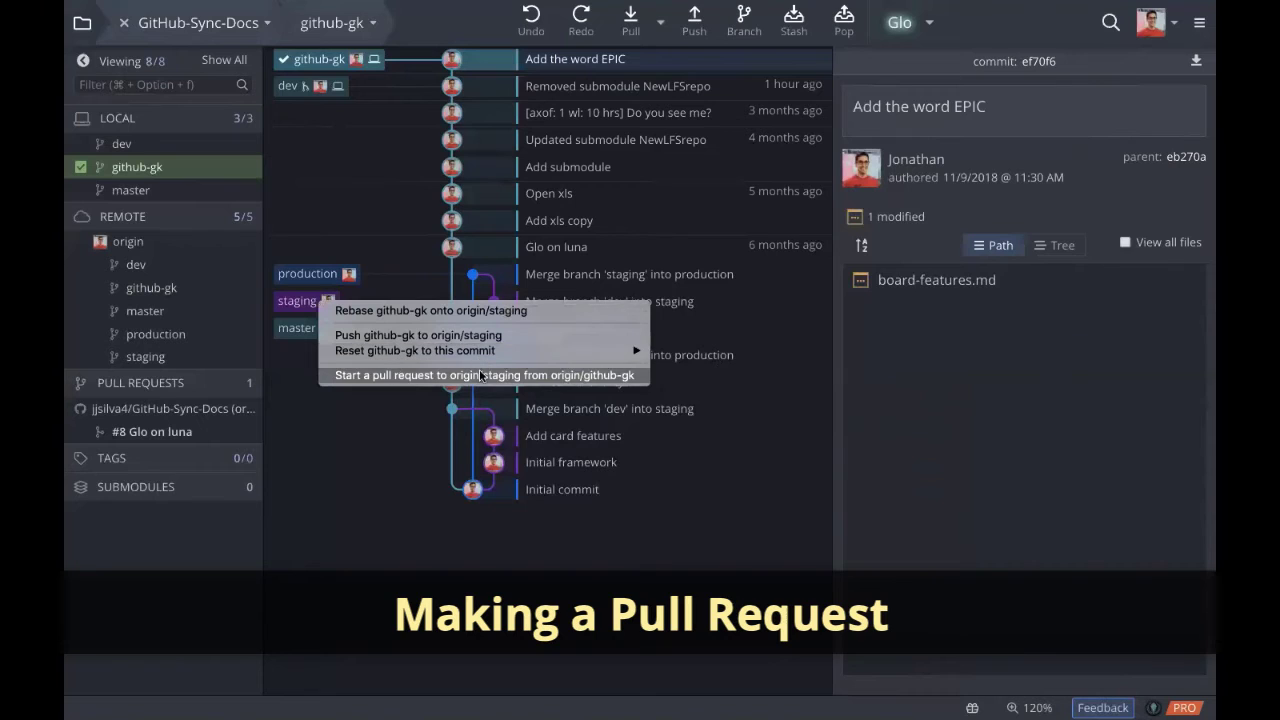
click(481, 375)
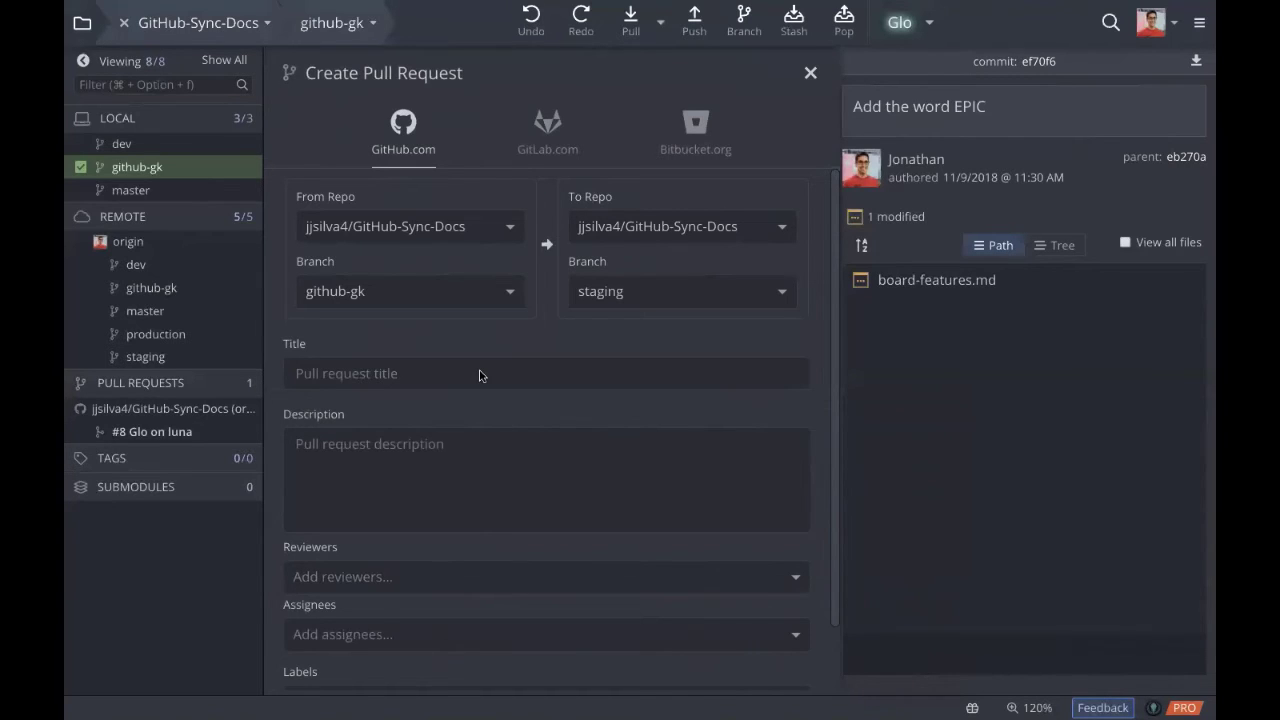
click(1035, 707)
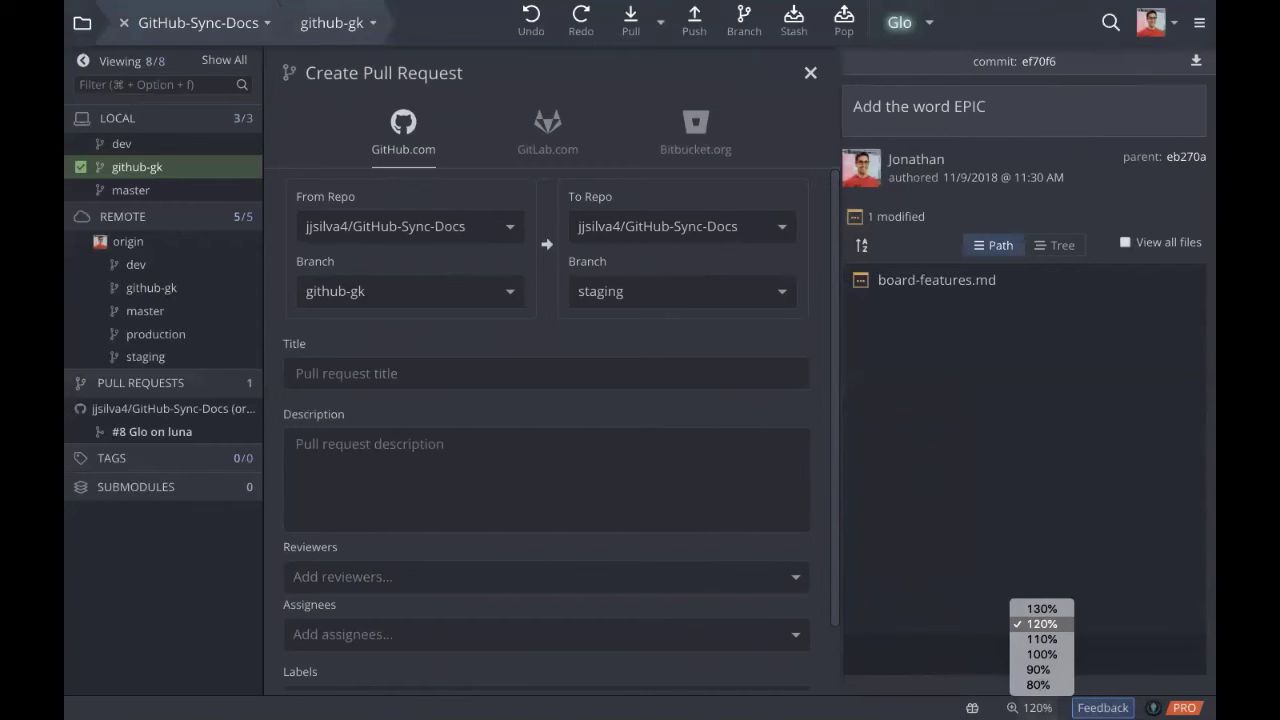
click(1043, 655)
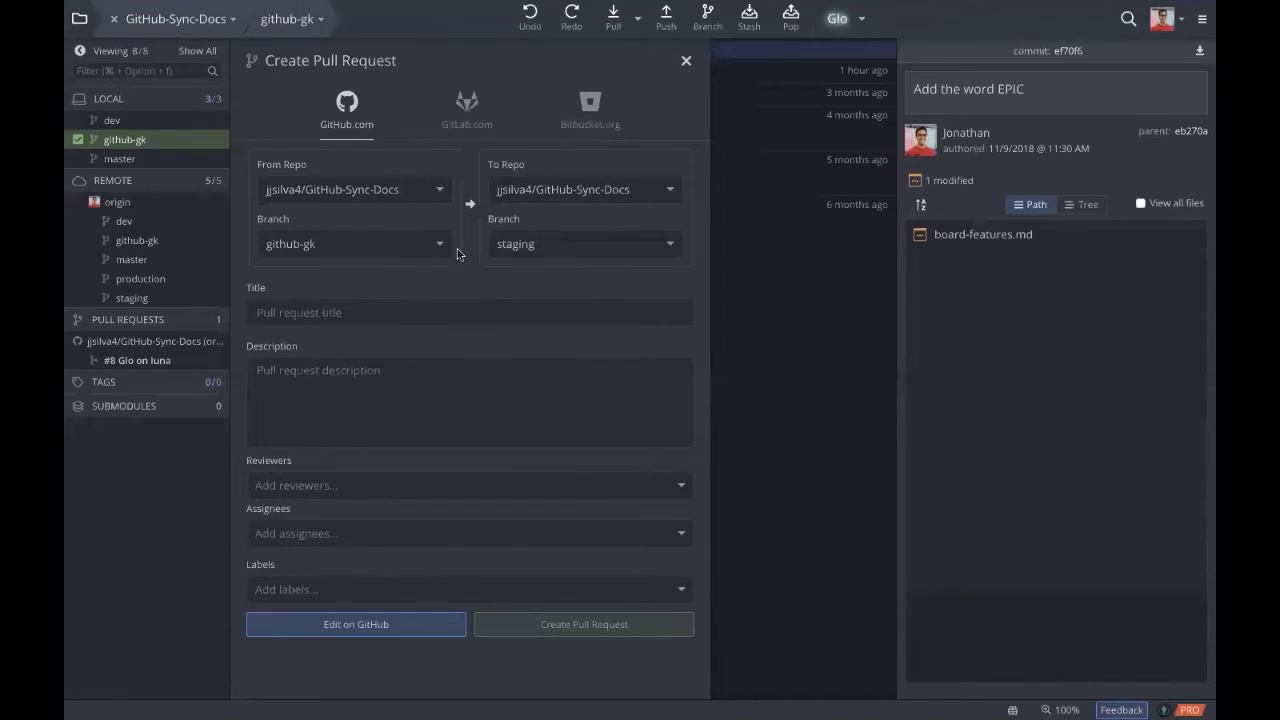
Step: Title the pull request "Add epic change" and enter the description "+ Be descriptive"
click(379, 309)
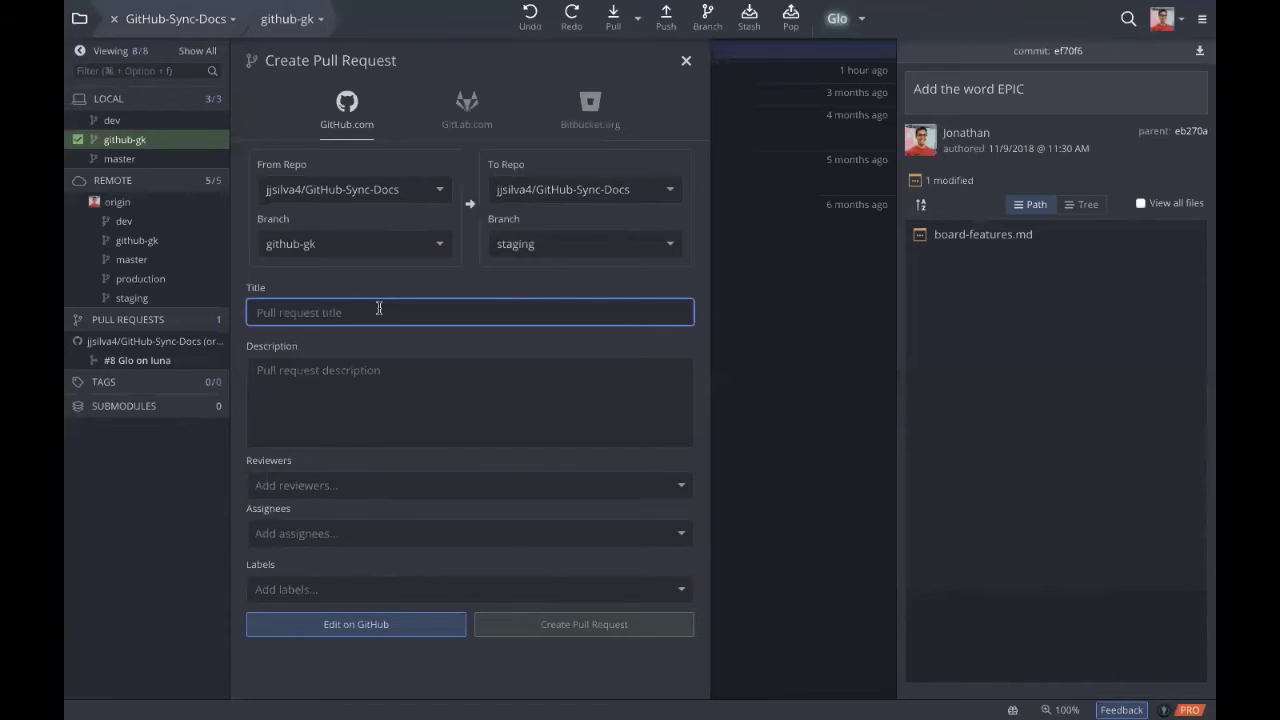
text(Add e)
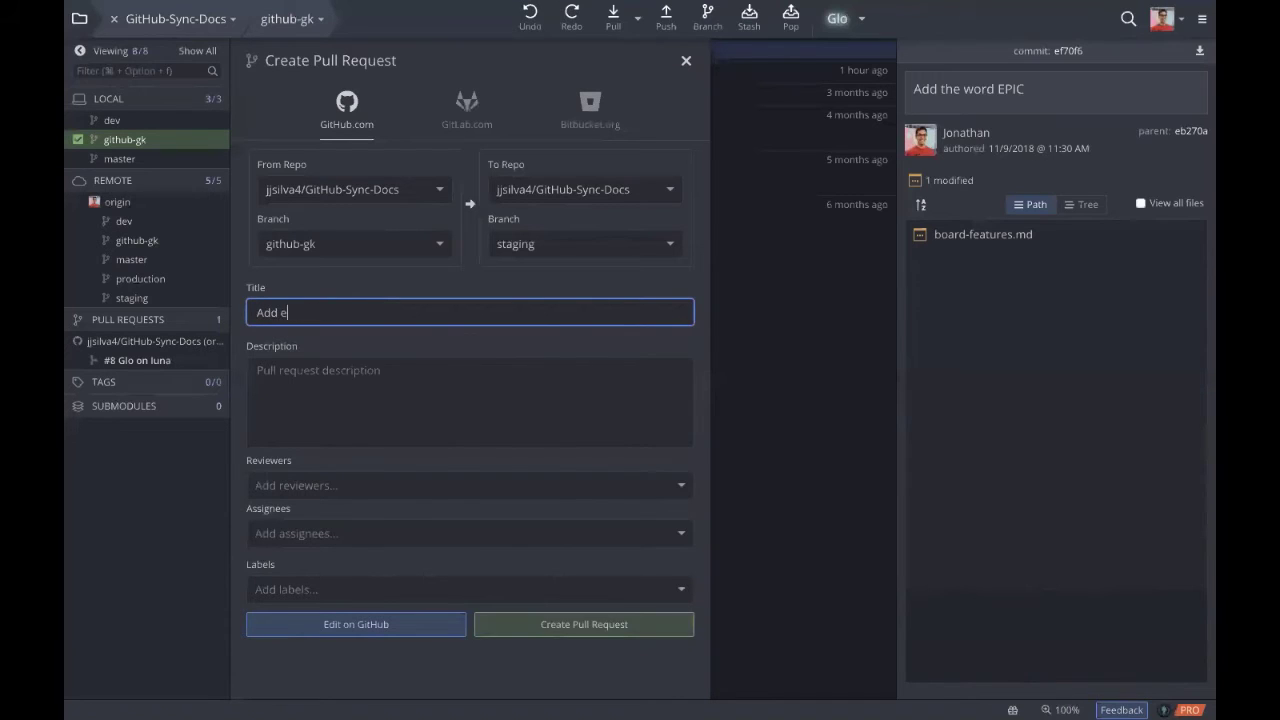
text(pic change)
click(420, 378)
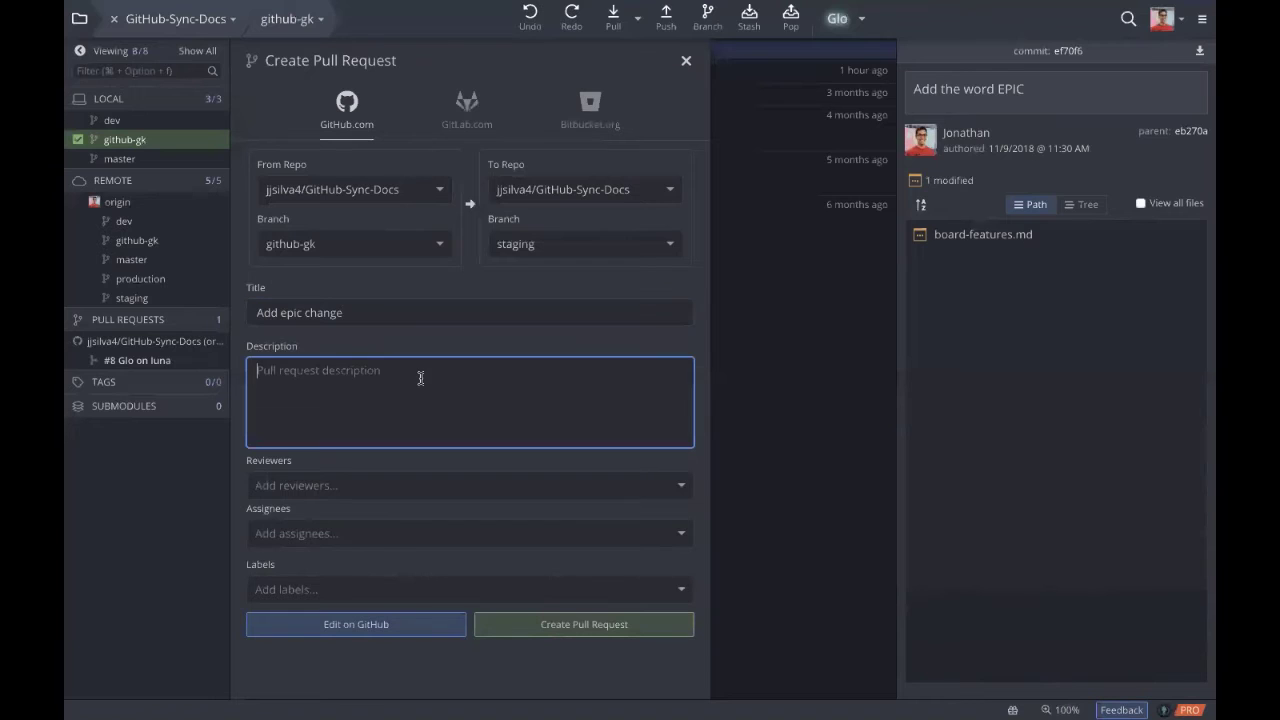
text(+ Be descriptive)
Step: Find a collaborator to add as the pull request's reviewer, and set the repository owner as assignee
click(484, 488)
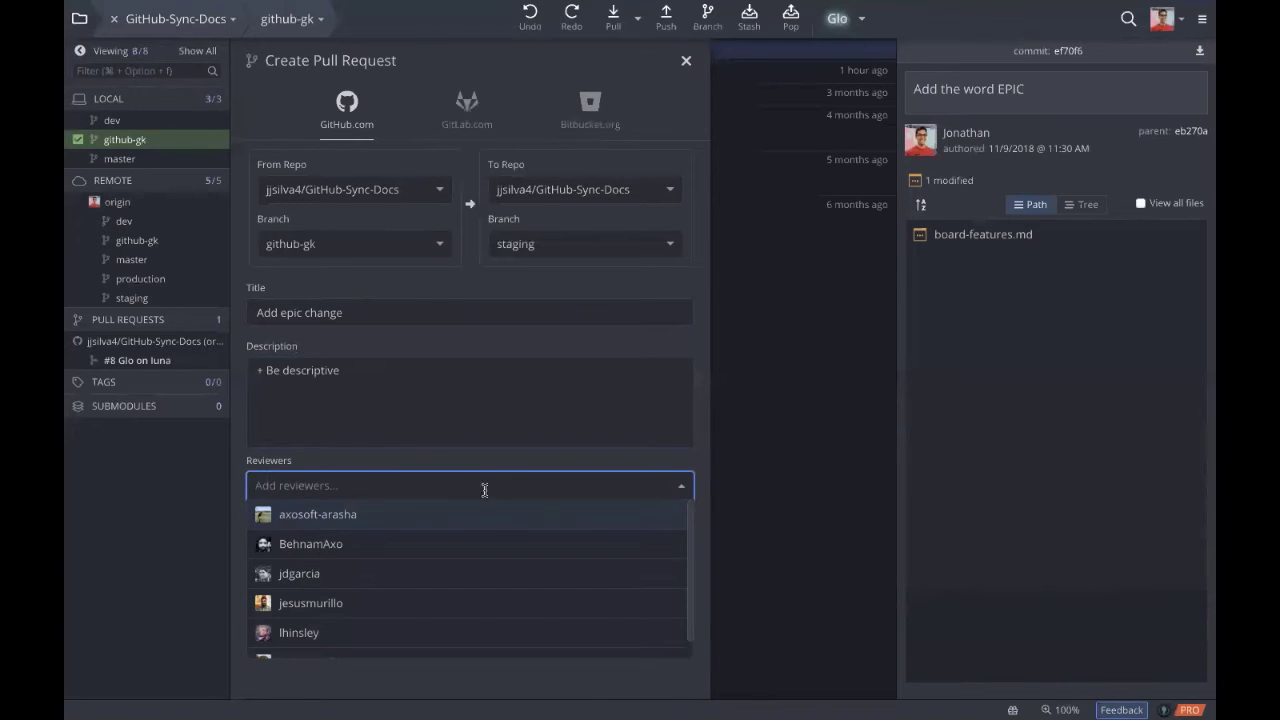
scroll(485, 543, down, 1)
scroll(485, 544, up, 1)
text(manny)
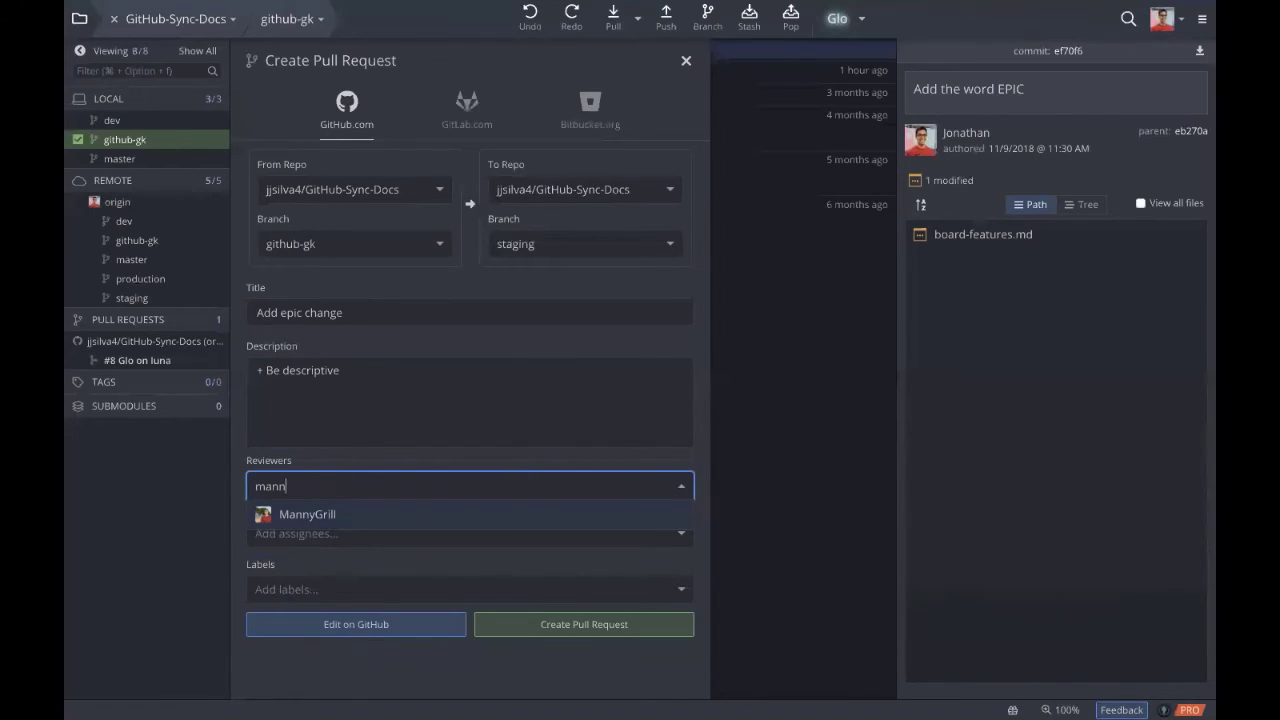
key(Return)
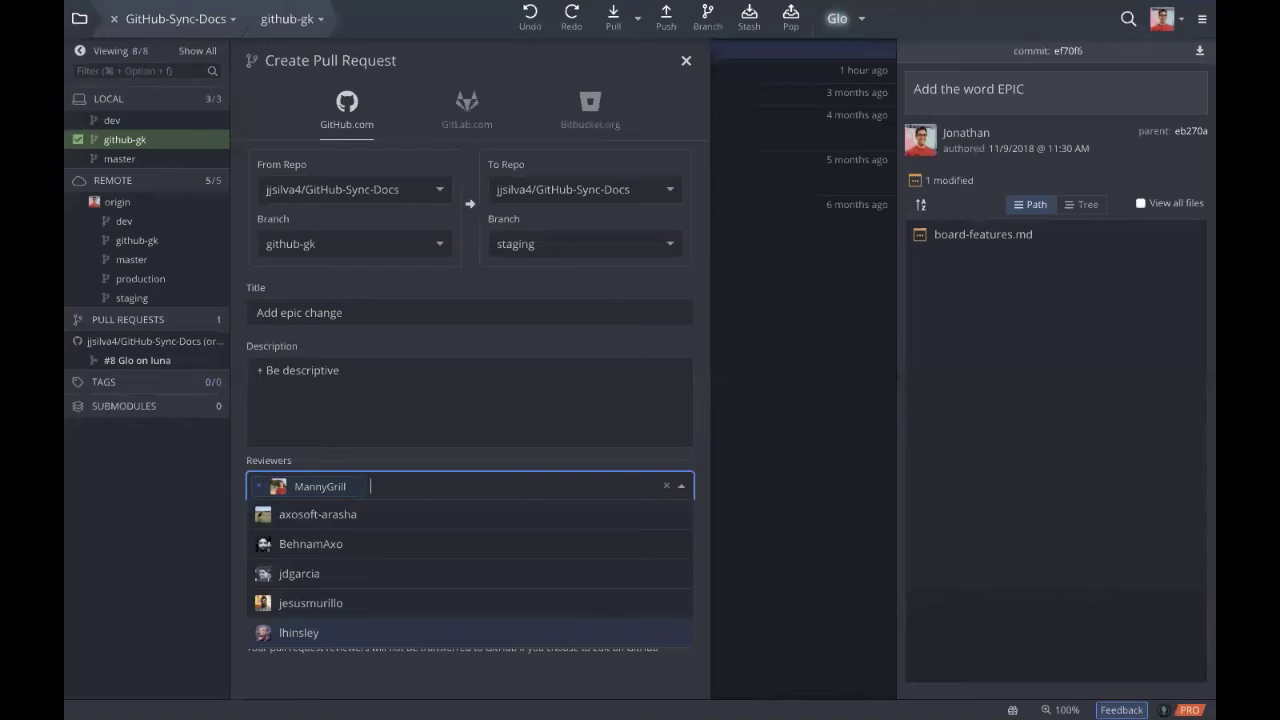
click(663, 462)
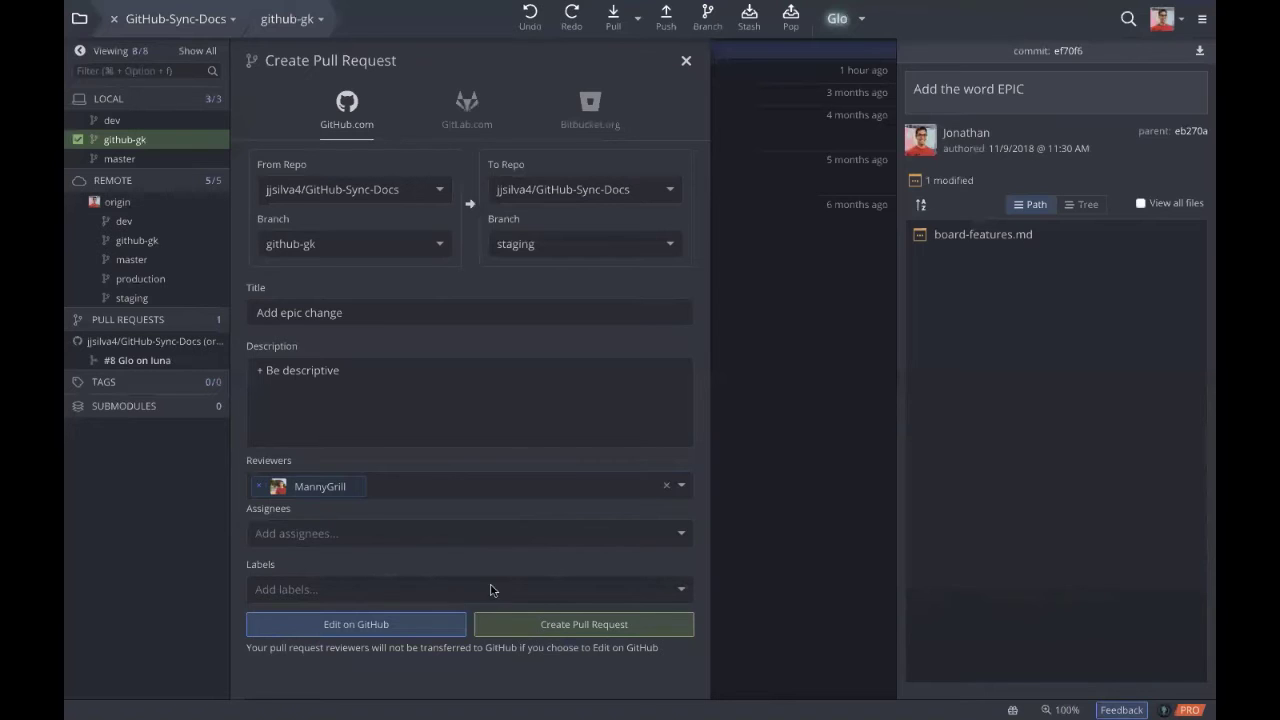
click(363, 535)
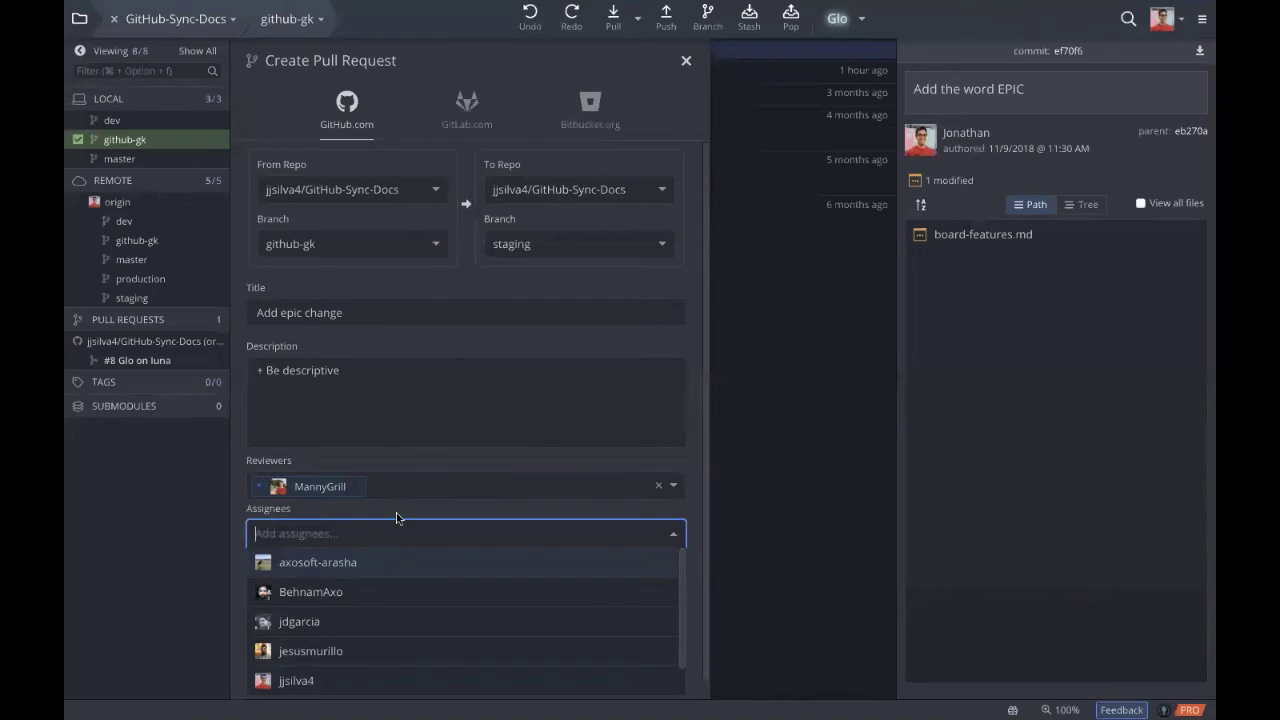
click(383, 686)
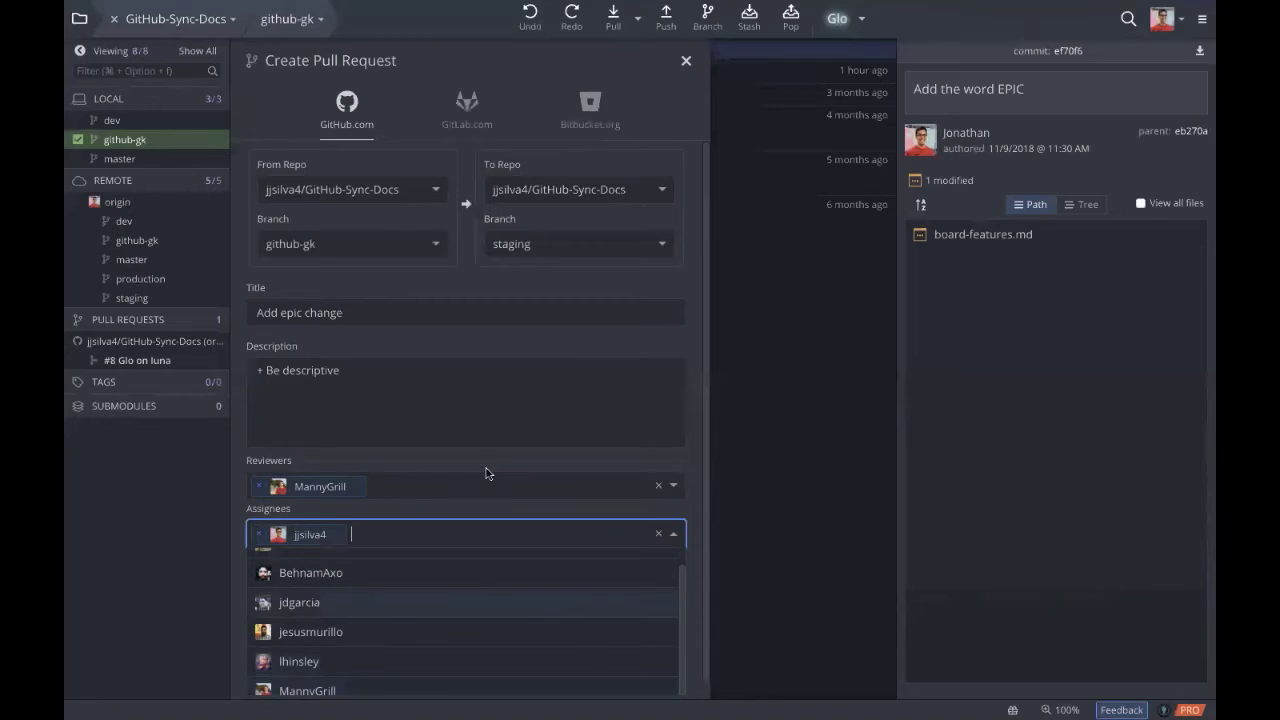
click(473, 503)
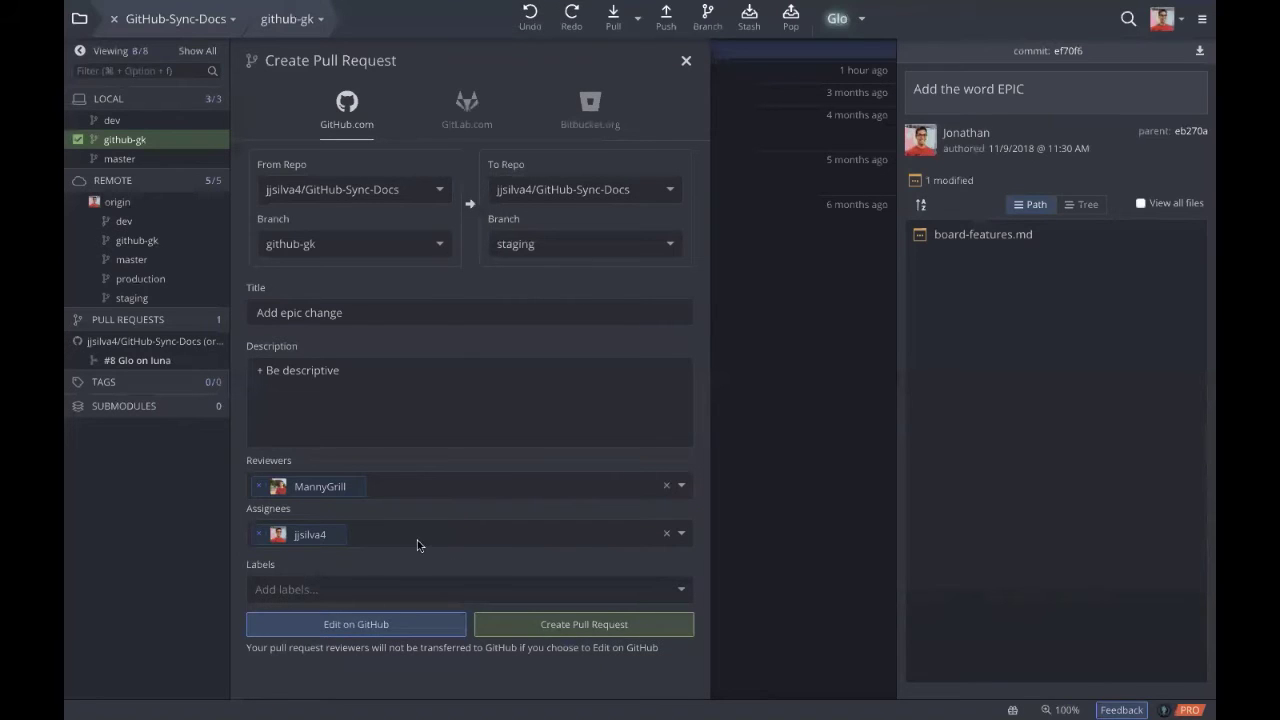
Step: Label the pull request "good first issue" and create it
click(446, 589)
scroll(446, 592, down, 5)
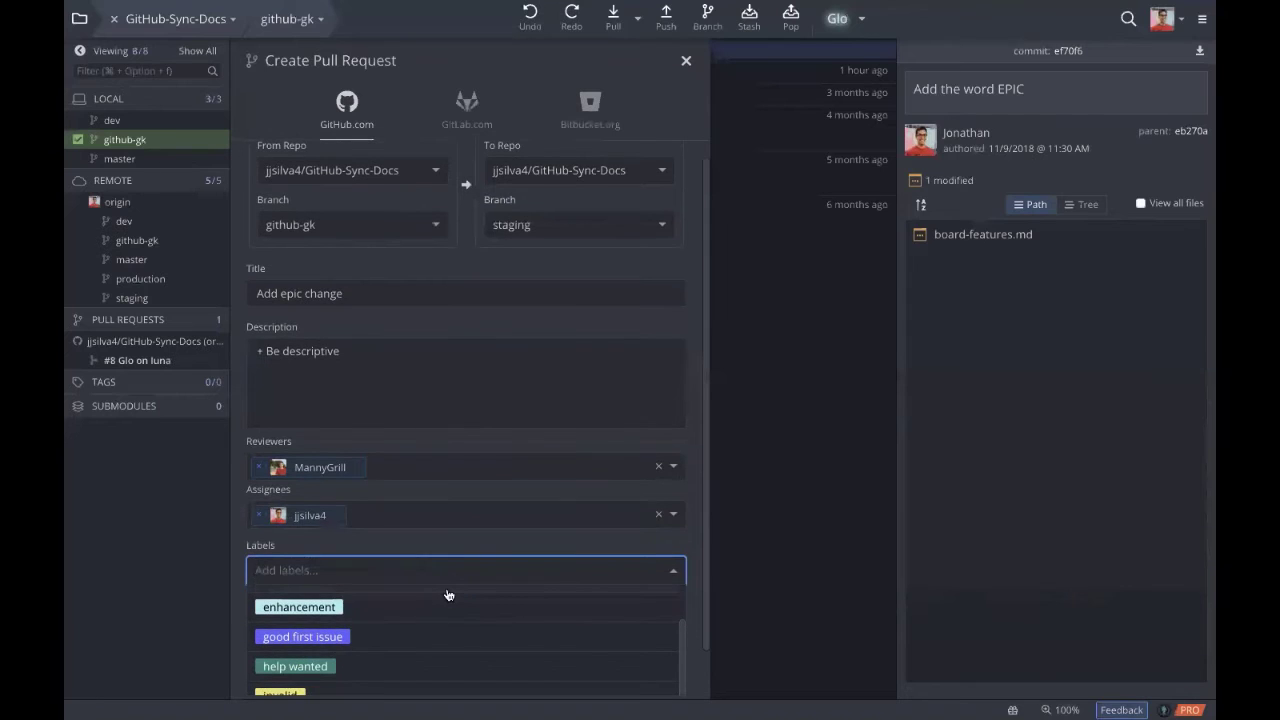
scroll(443, 594, up, 2)
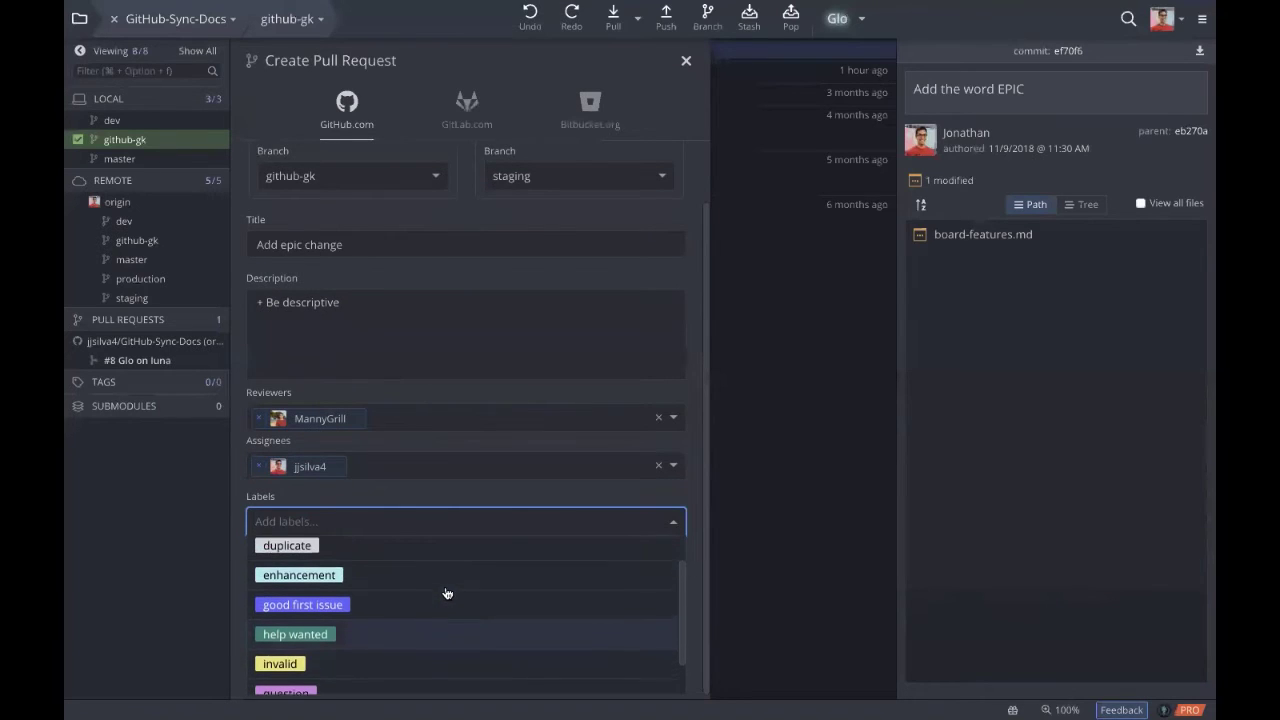
click(442, 602)
click(505, 495)
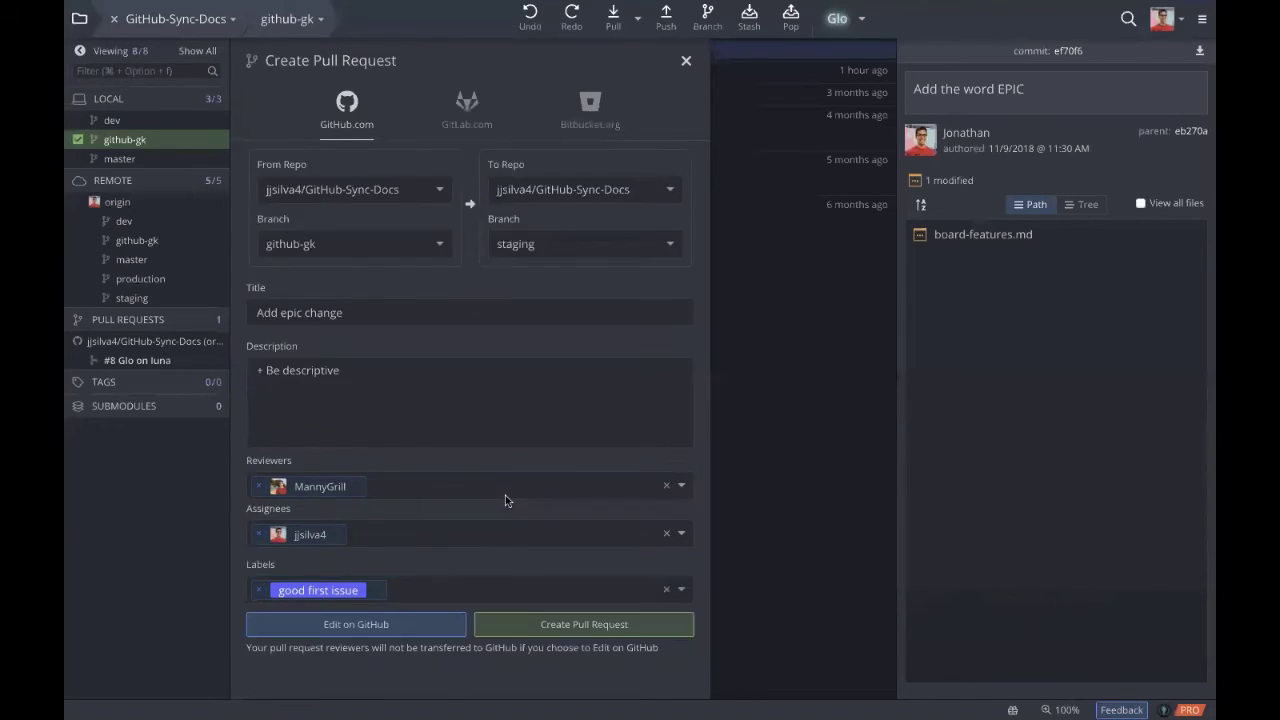
click(531, 624)
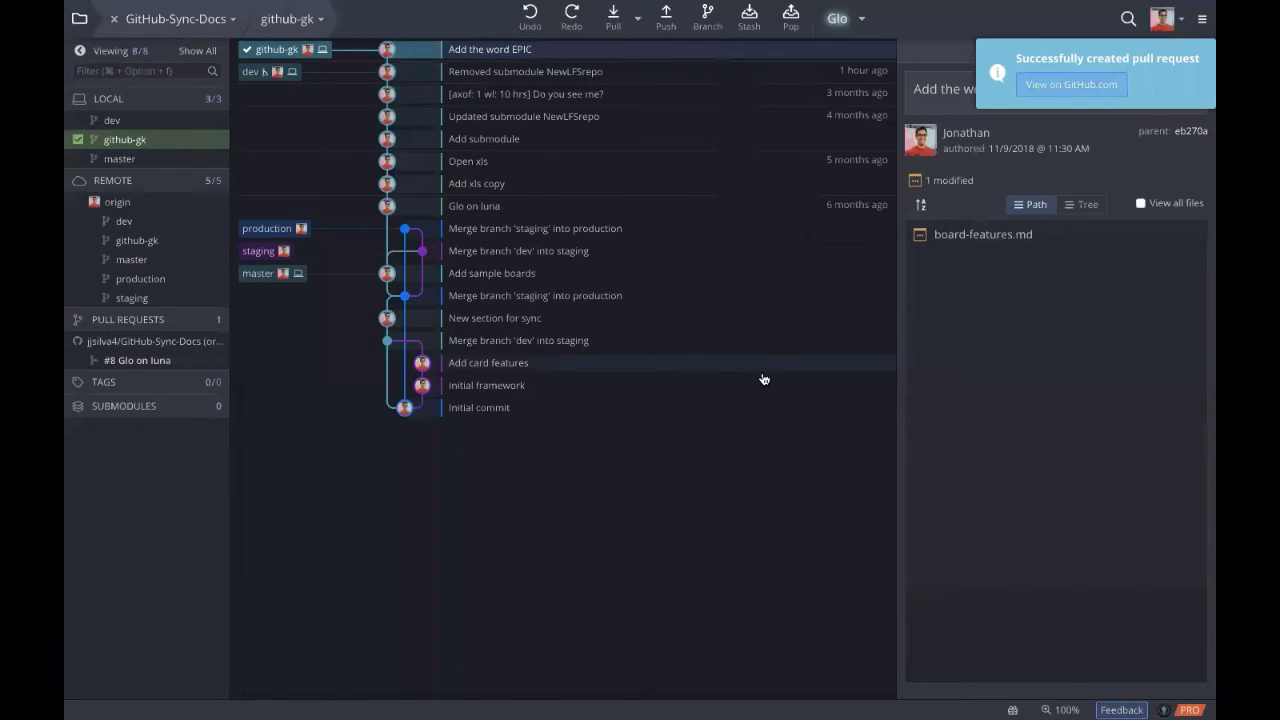
Step: Switch to Chrome to view the repository's pull requests on GitHub, open "Add epic change", and return to GitKraken
key(ctrl+Left)
click(478, 123)
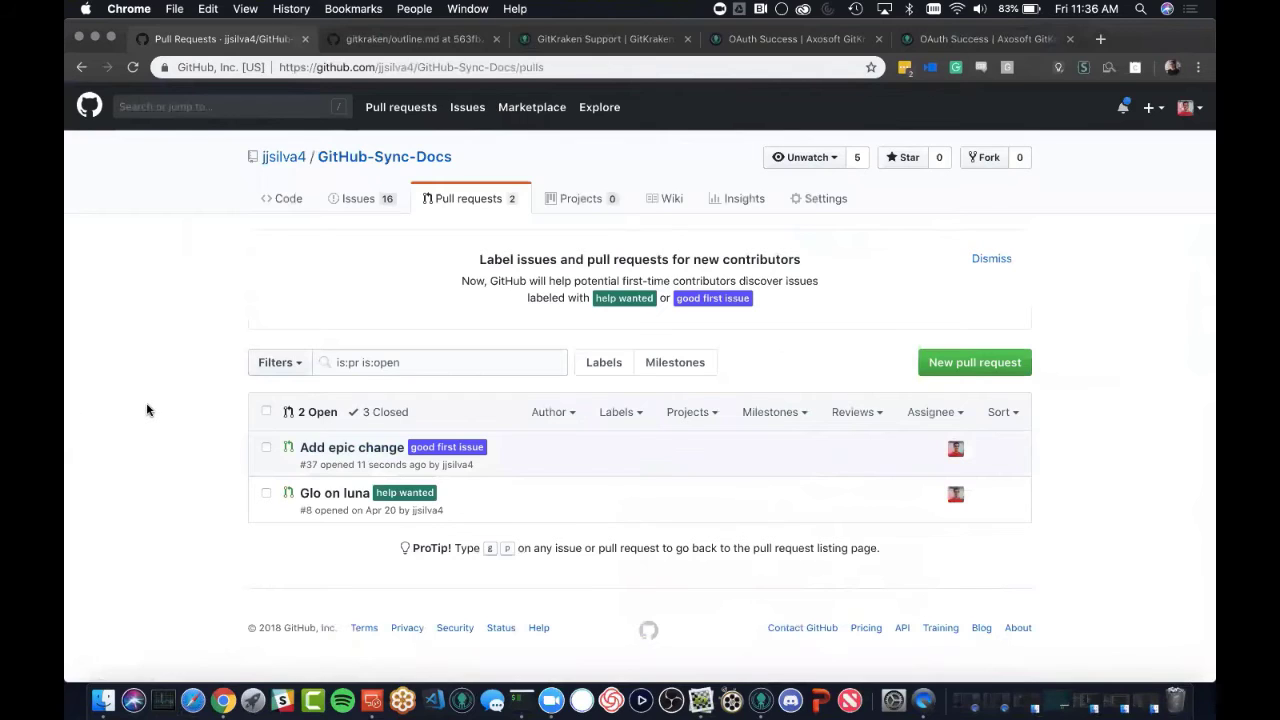
click(371, 450)
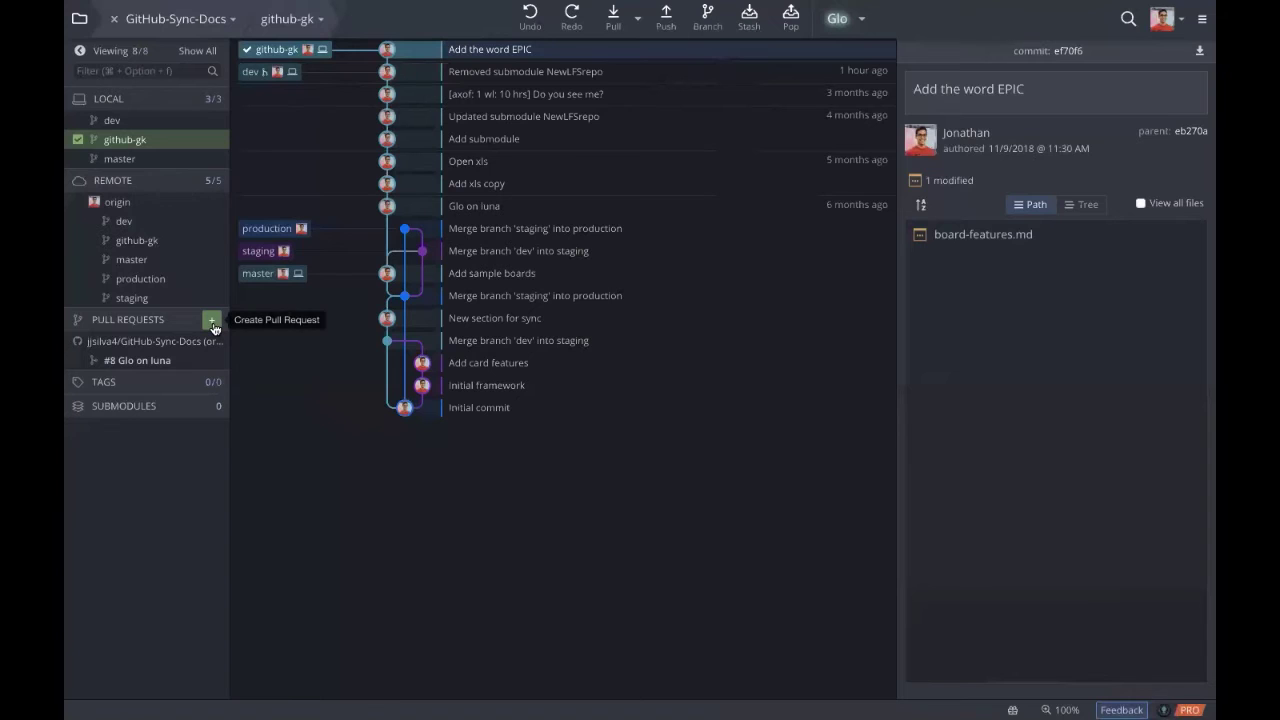
Step: Start another pull request with GitHub-Sync-Docs as both the source and the target repository
click(212, 322)
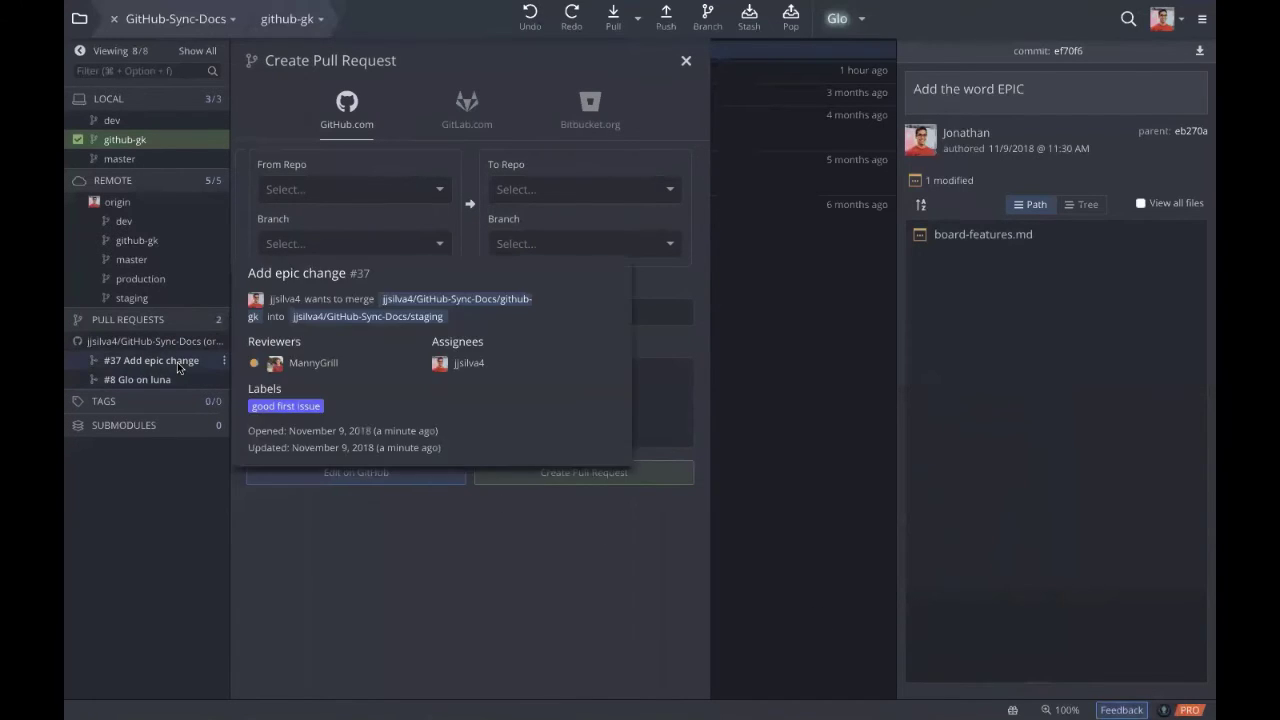
mouse_move(226, 364)
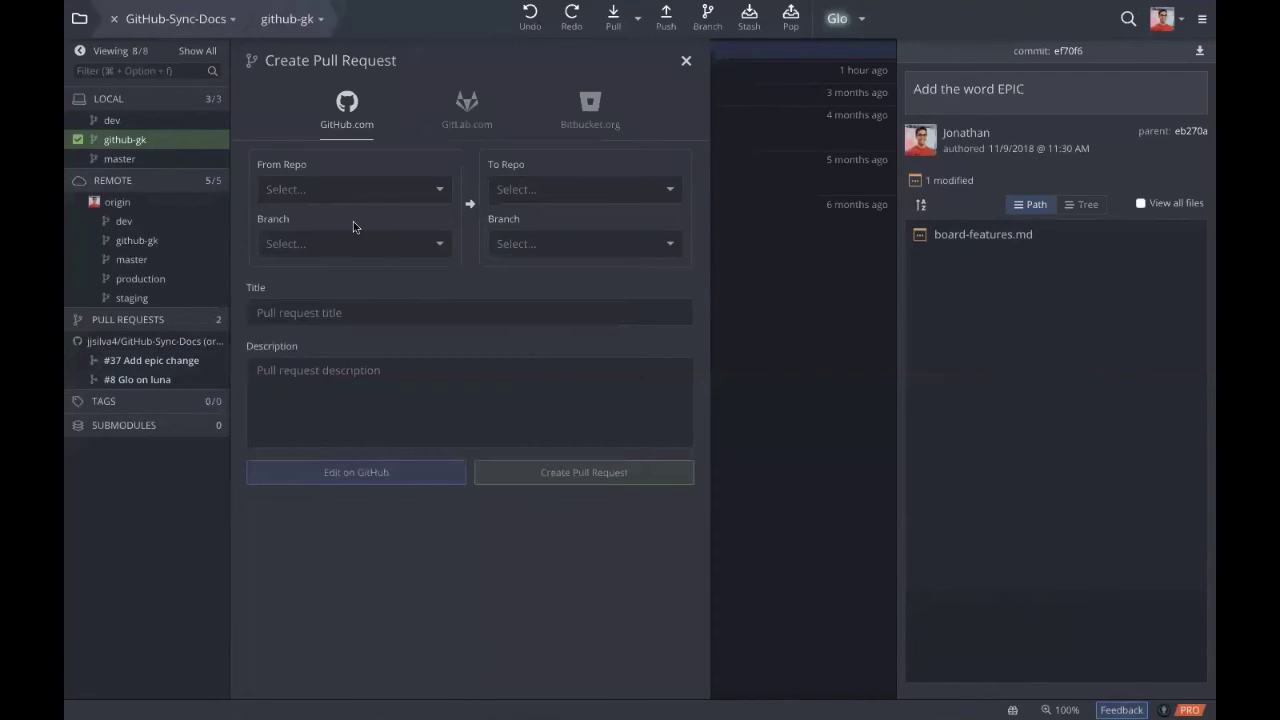
click(364, 189)
click(377, 212)
click(568, 190)
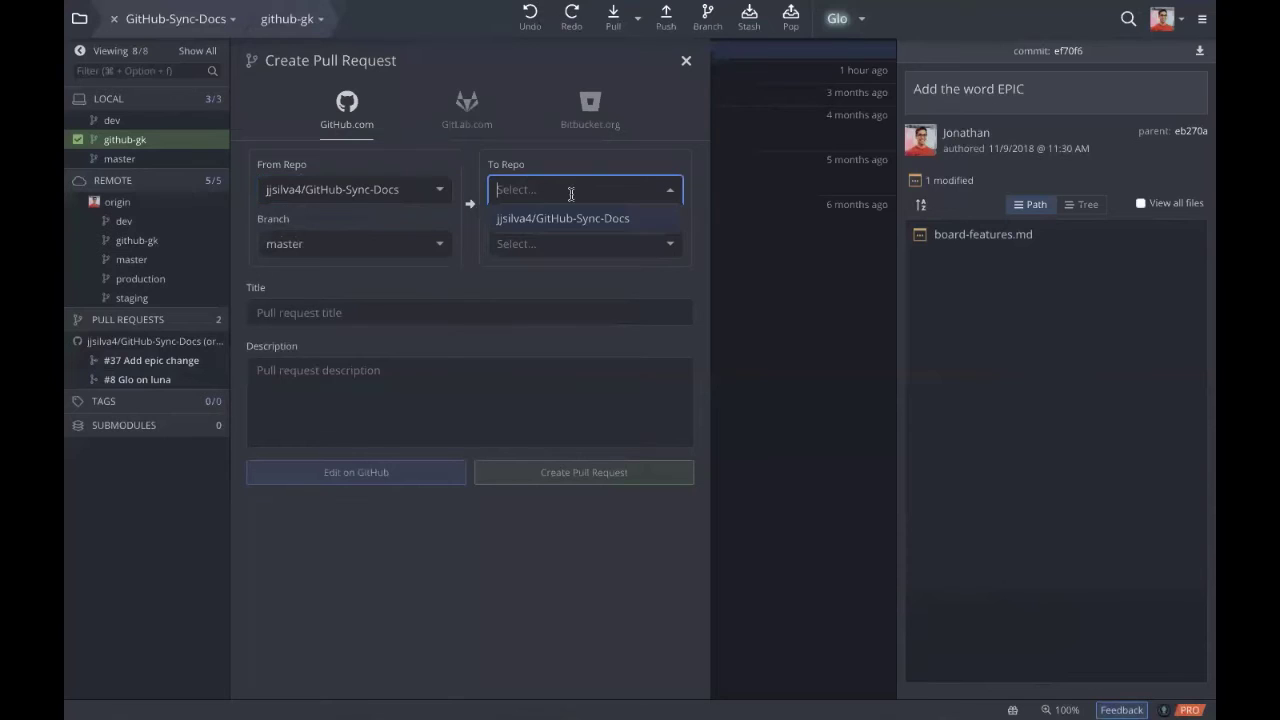
click(577, 210)
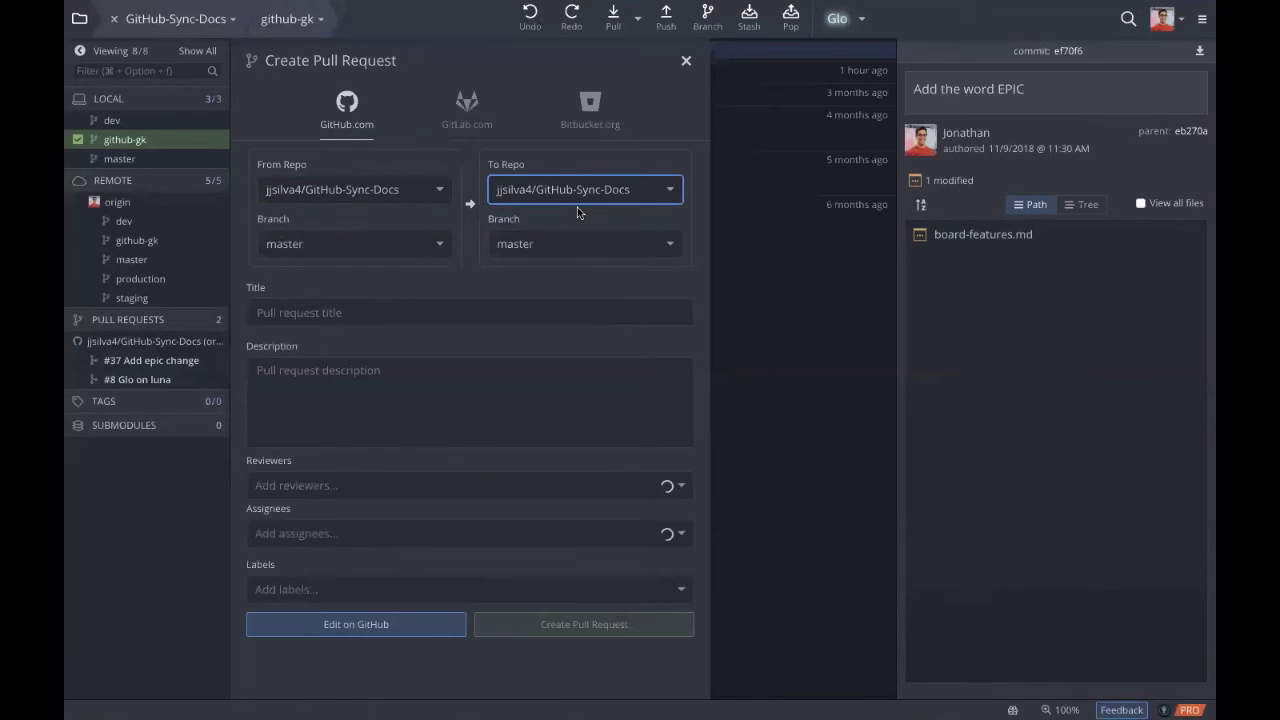
Step: Continue the blank pull request on GitHub, look over the comparison page and the repository's pull requests, and return to GitKraken
click(388, 628)
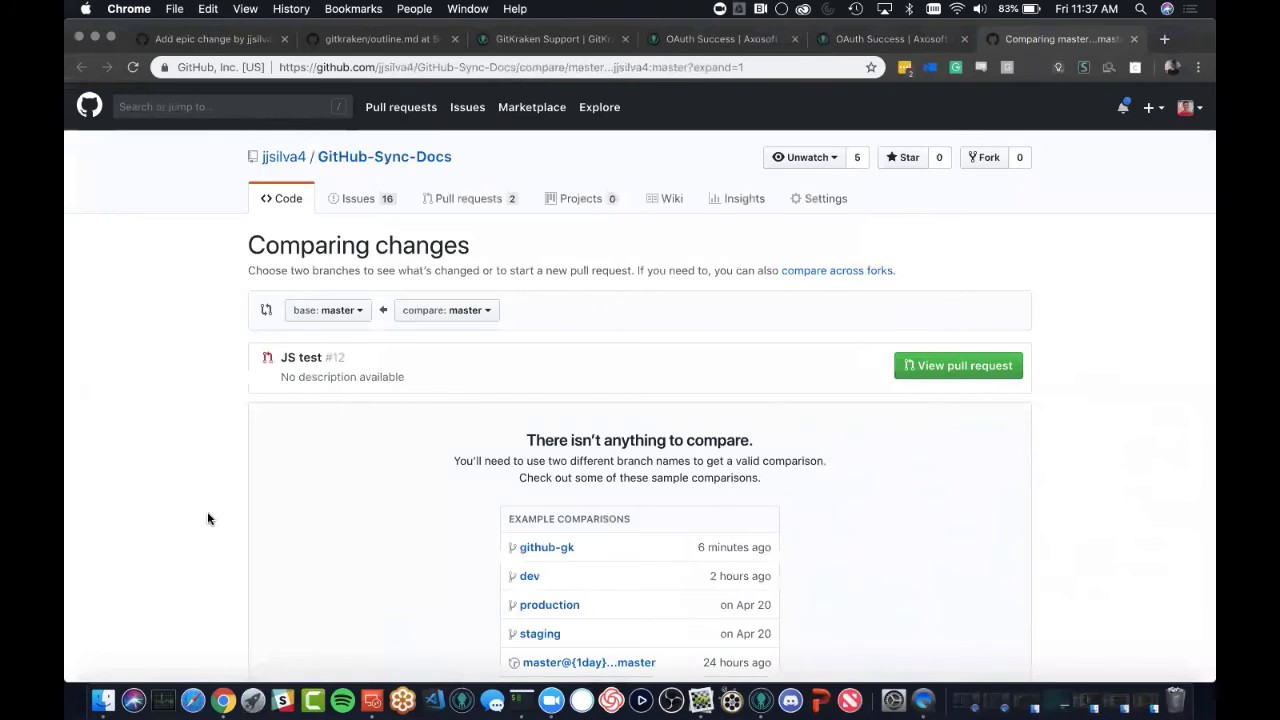
scroll(207, 511, down, 4)
scroll(207, 511, up, 4)
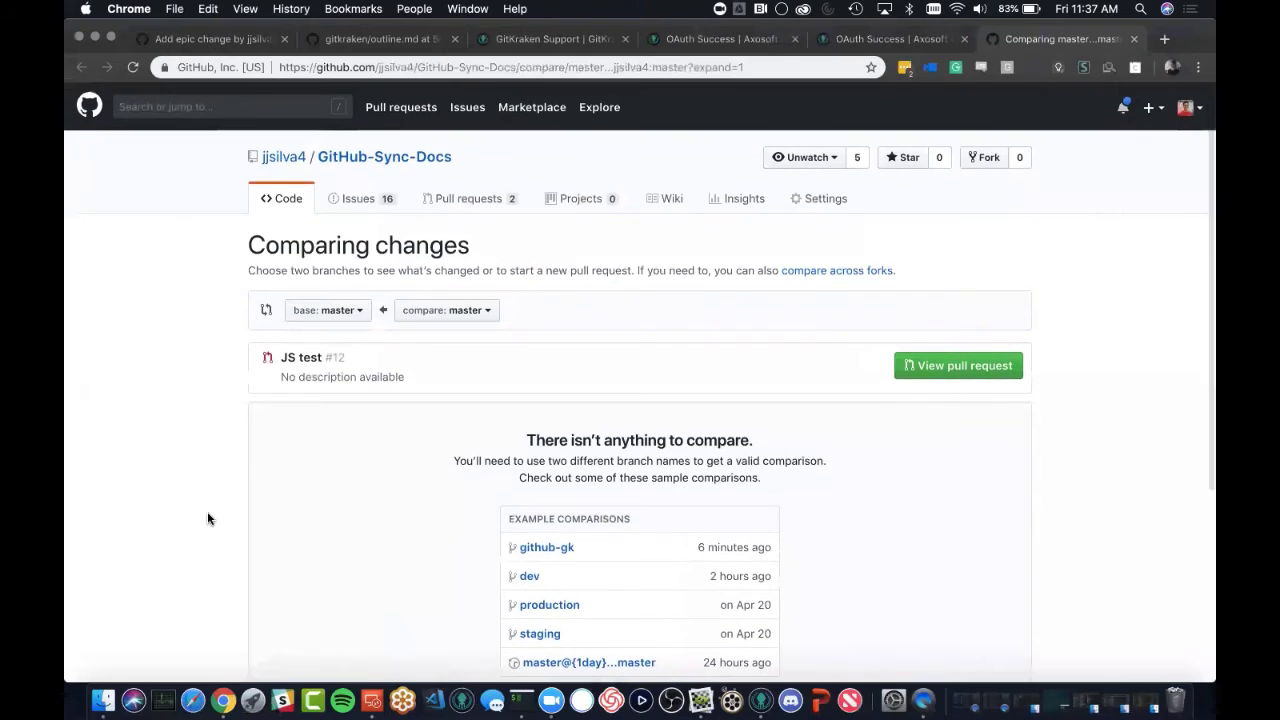
scroll(208, 513, down, 1)
scroll(208, 513, up, 2)
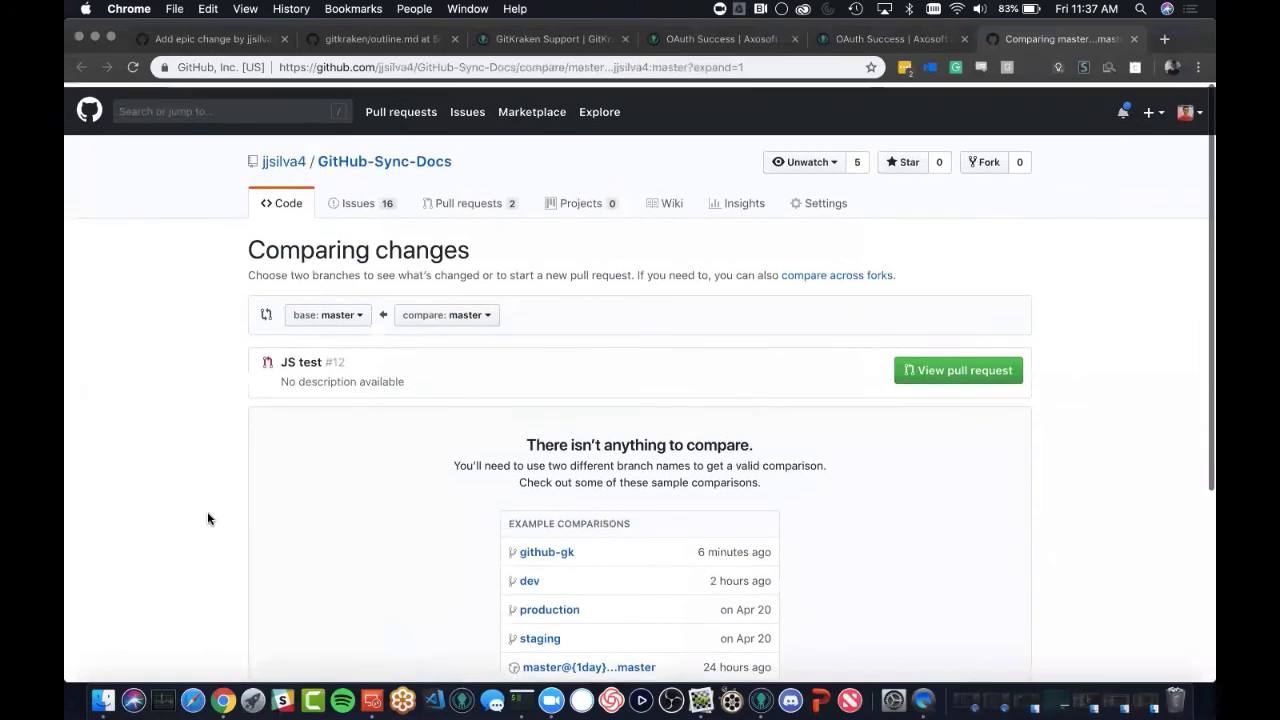
click(470, 199)
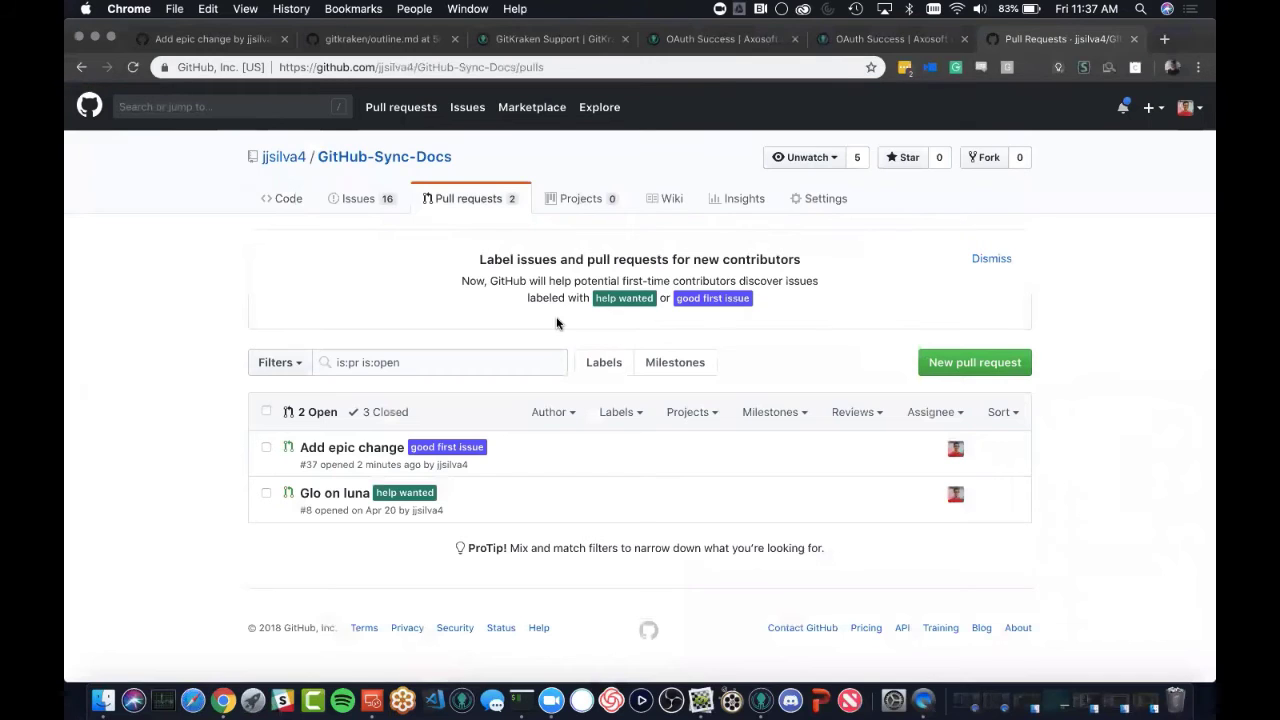
key(ctrl+Right)
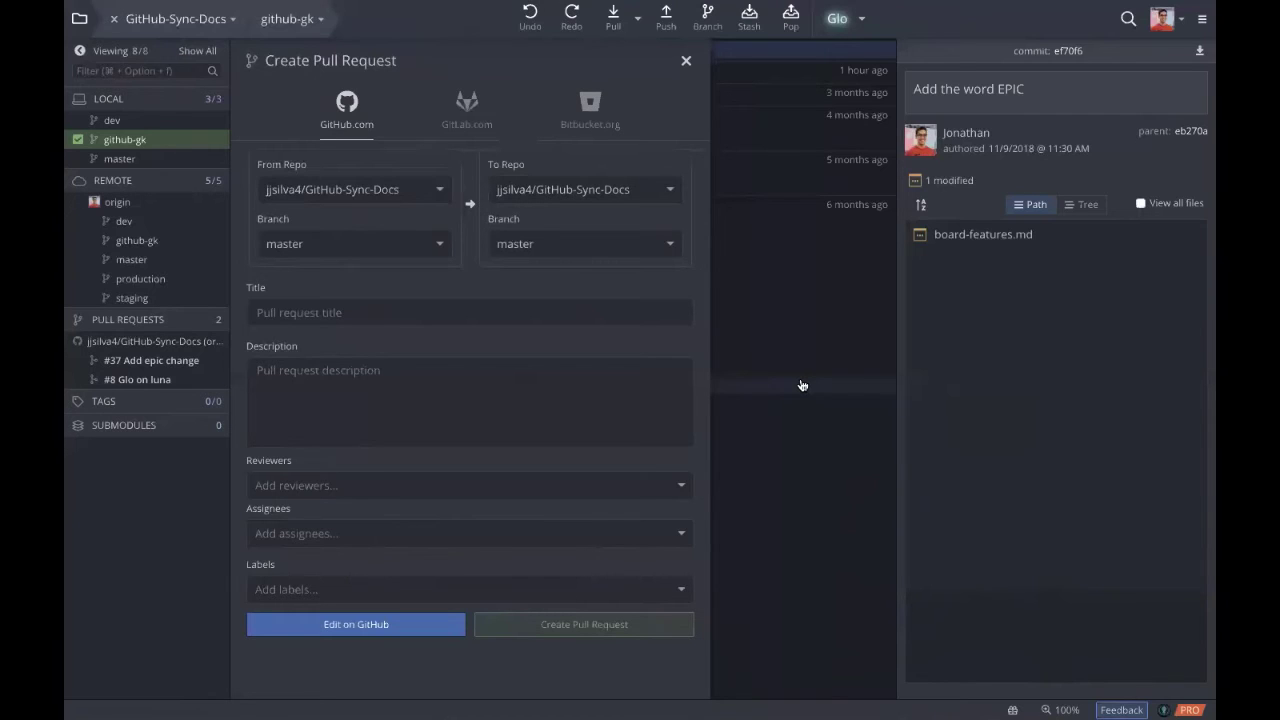
Step: Close the unfinished pull request form and set the interface zoom to 120%
click(686, 61)
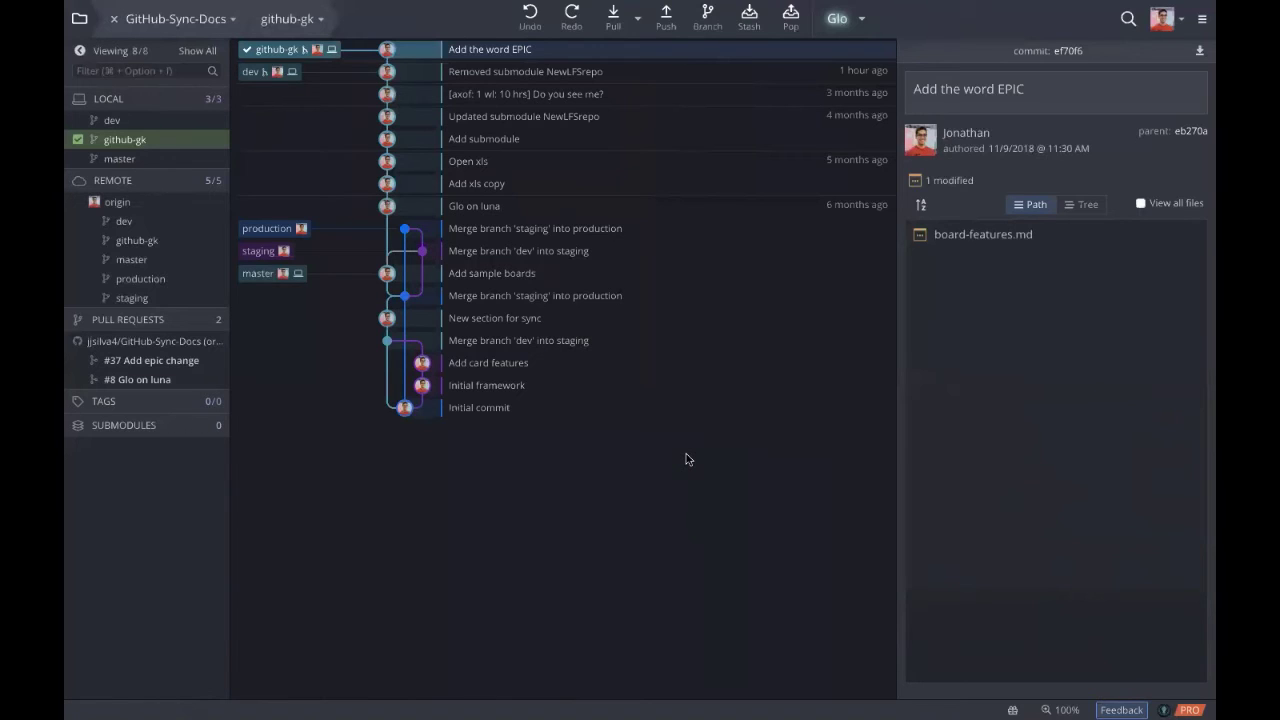
click(1064, 710)
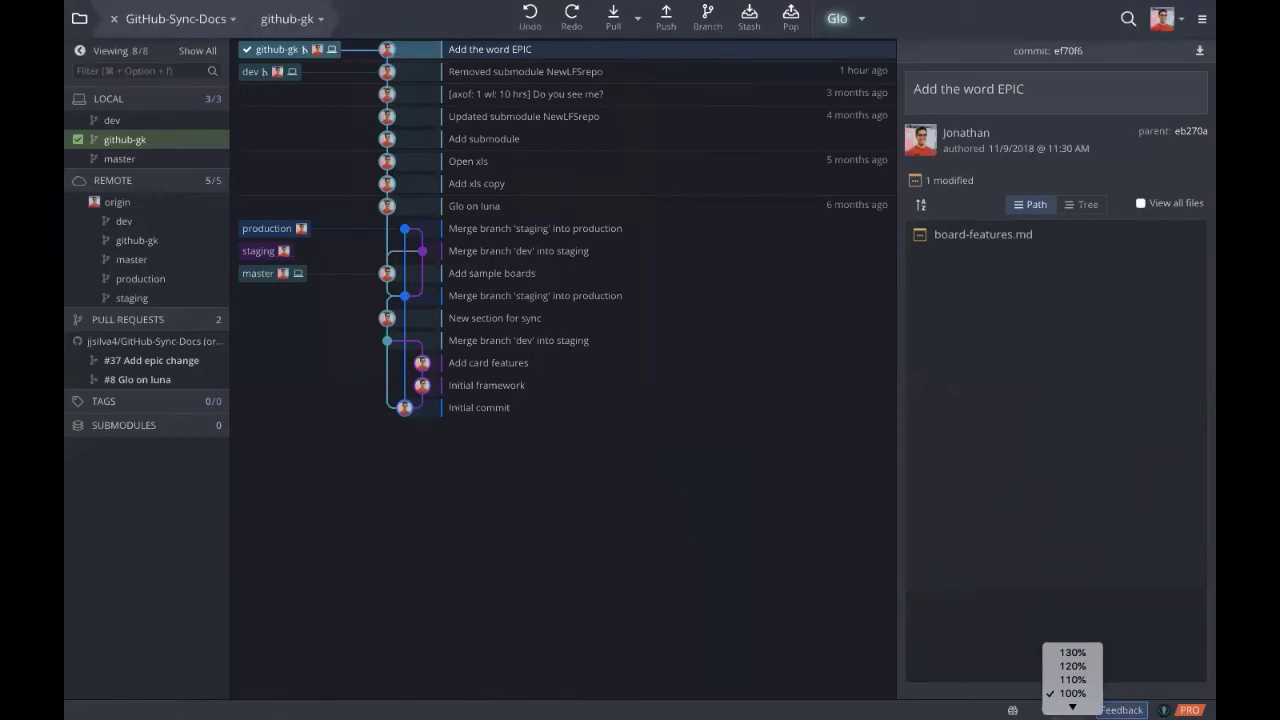
click(1073, 666)
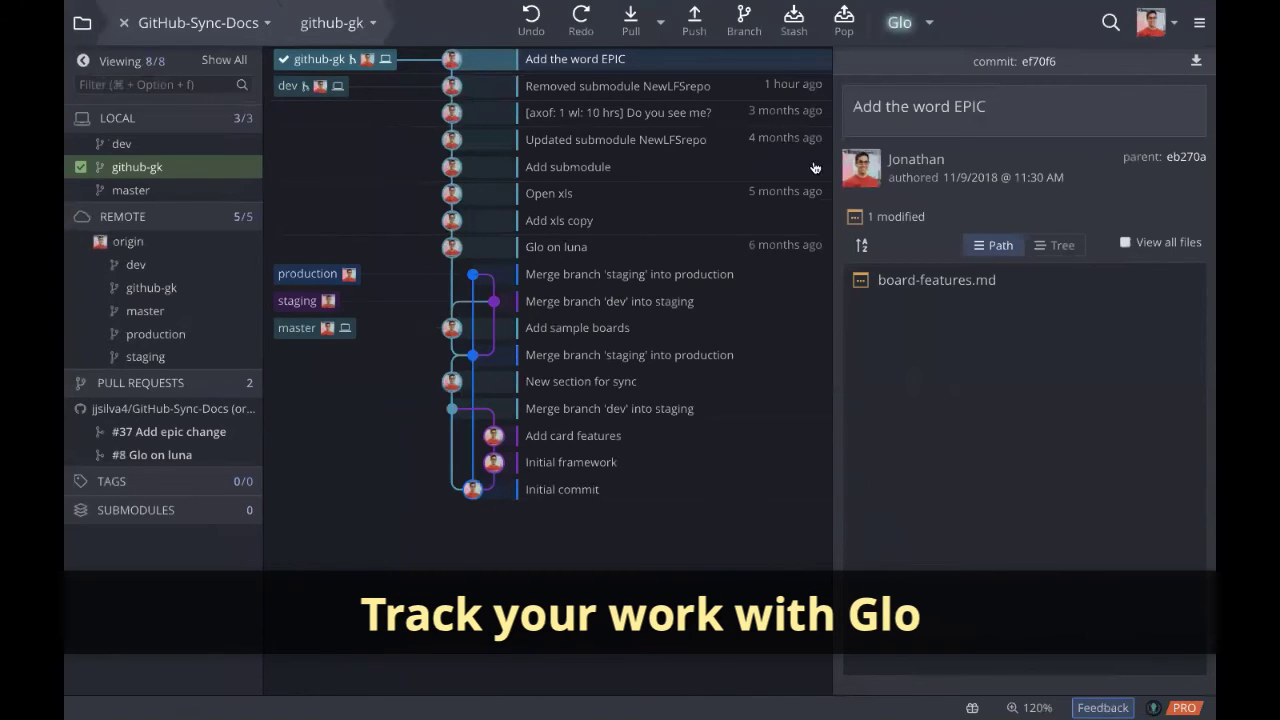
Step: Open Glo, switch to the GitHub-Sync-Docs board, hide the board list, and look through the Issues column
click(899, 25)
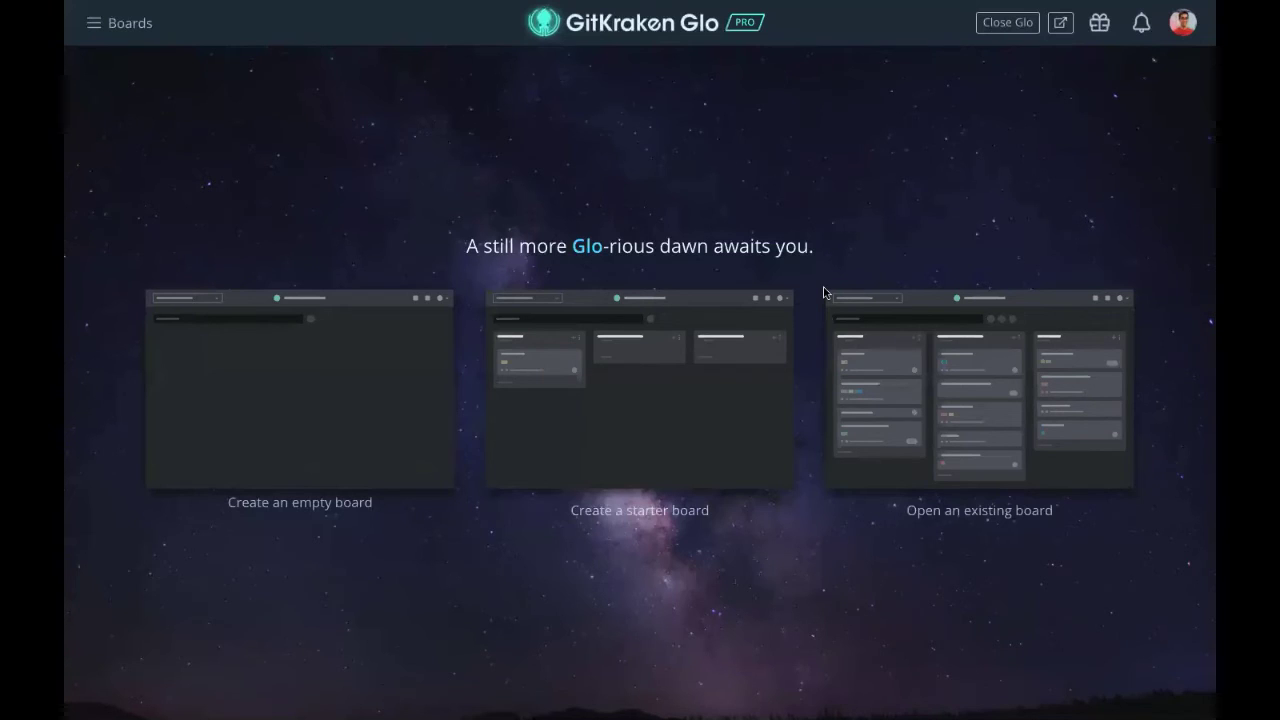
click(130, 27)
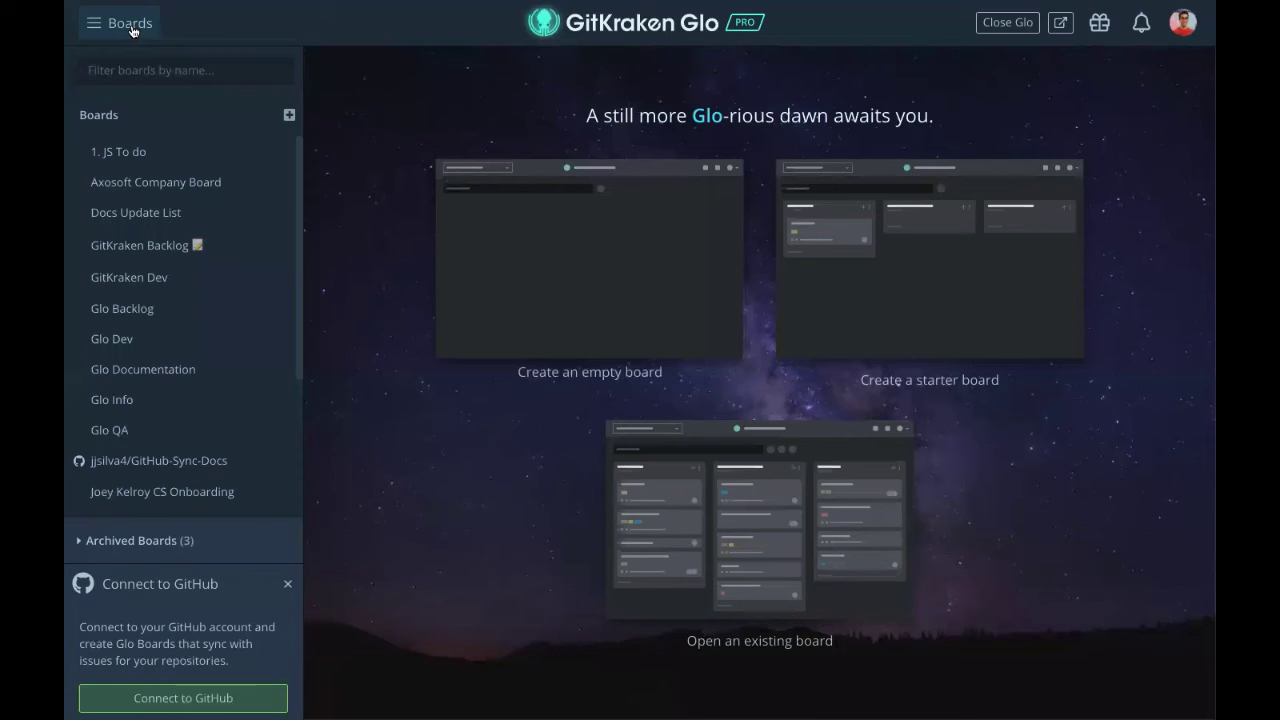
click(206, 460)
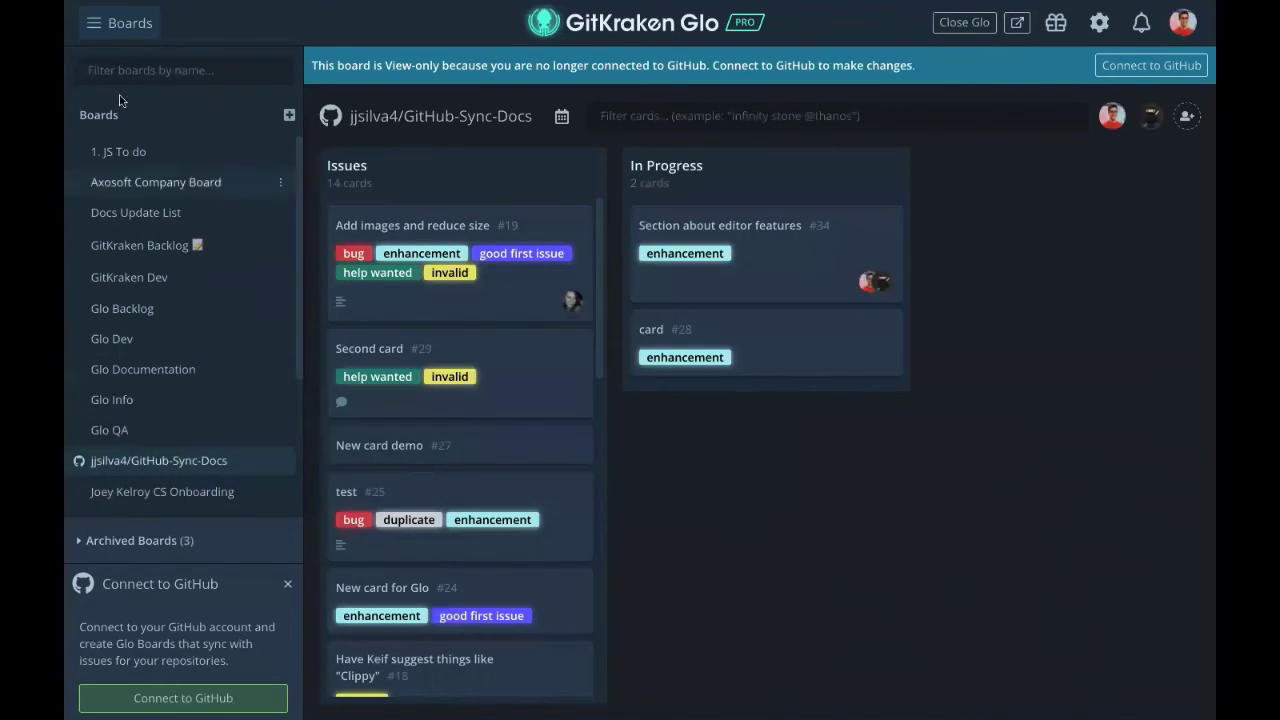
click(126, 31)
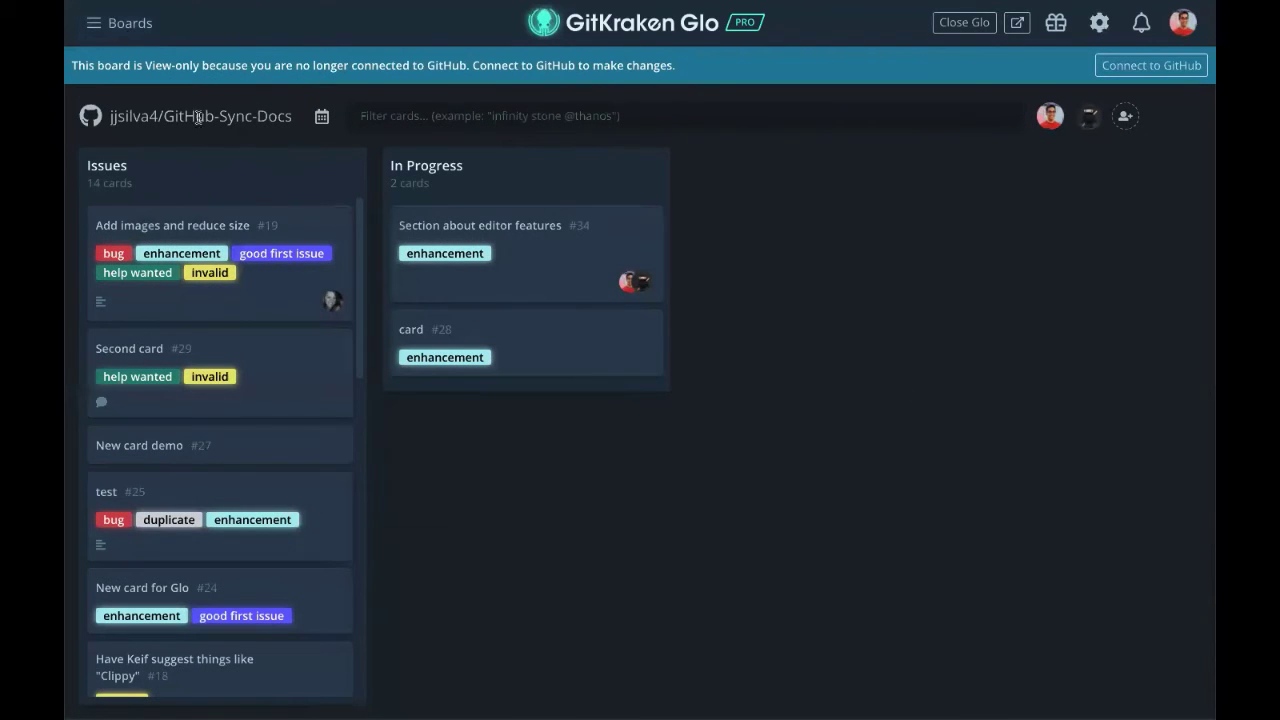
scroll(229, 243, down, 10)
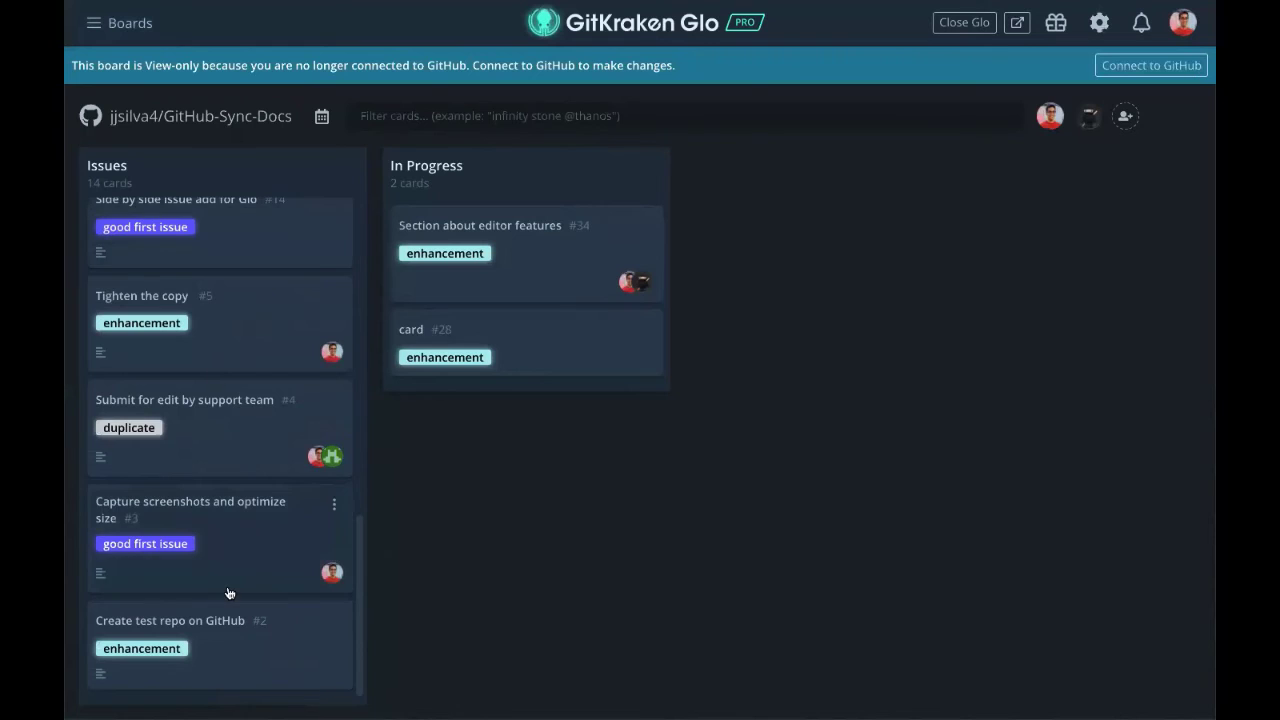
scroll(229, 594, up, 10)
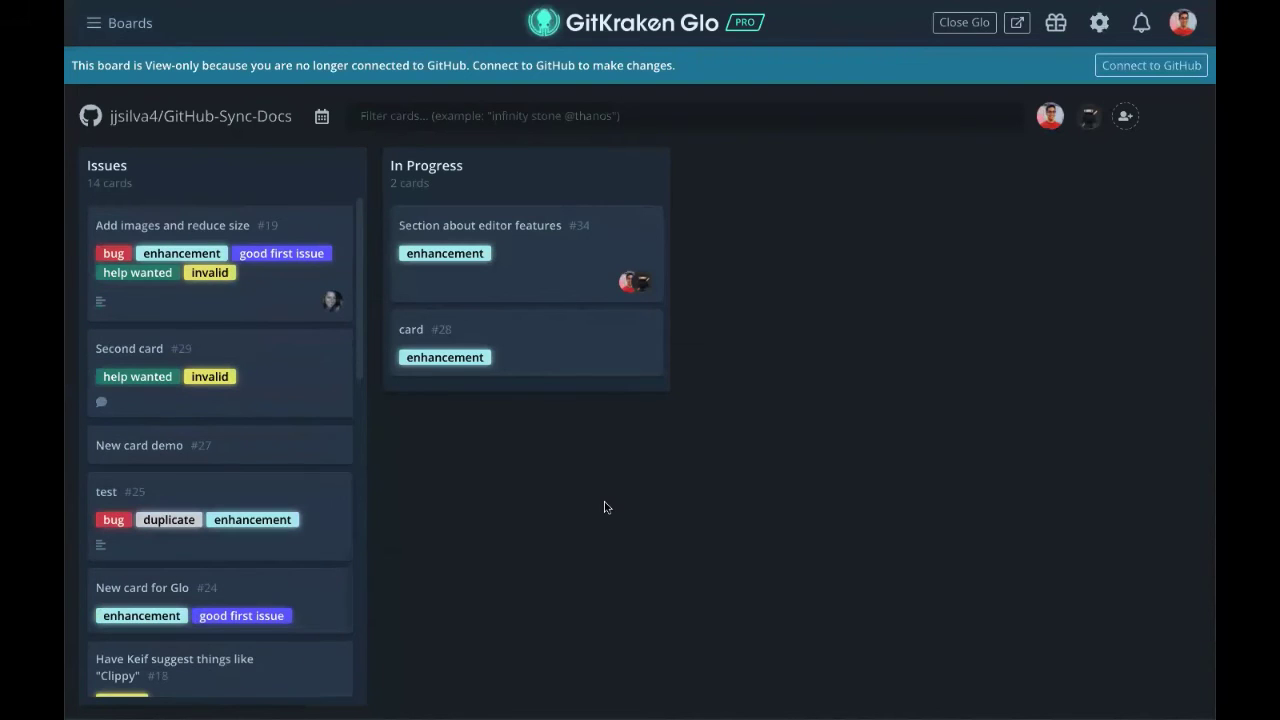
Step: View the "Add images and reduce size" card, then switch to Chrome and open the same issue from the repository's issue list on GitHub
click(283, 288)
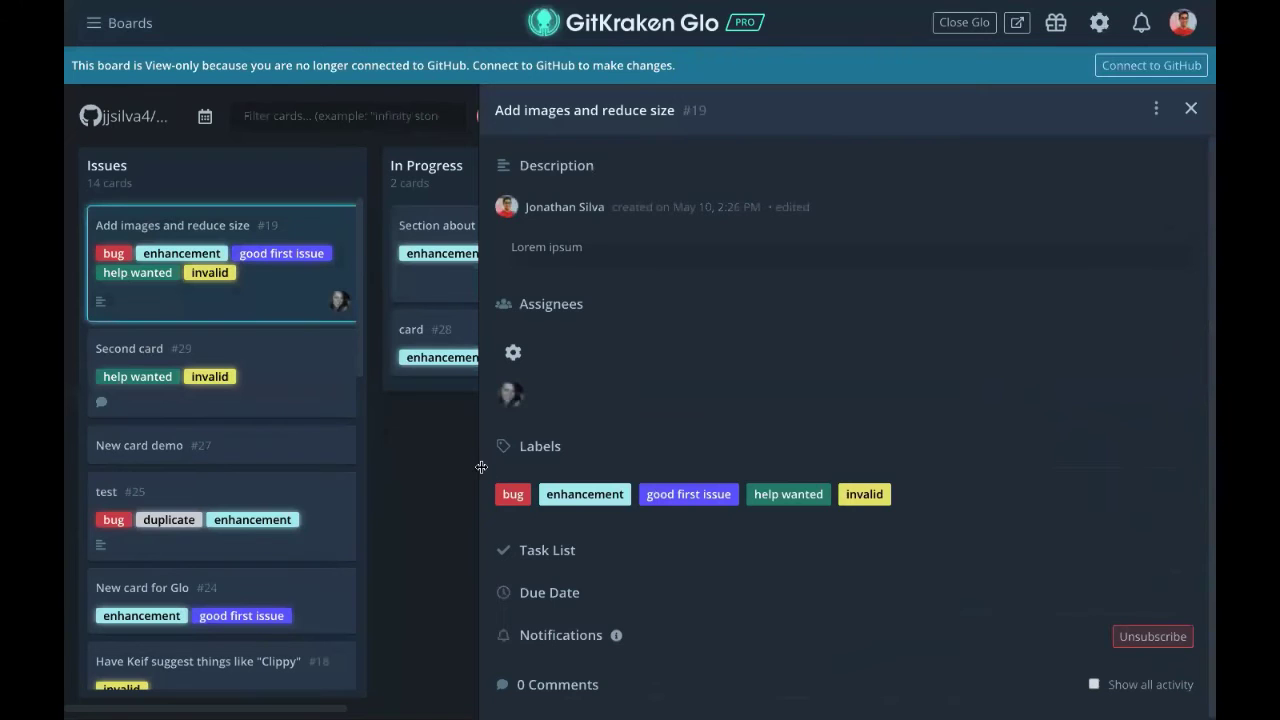
drag(480, 466, 643, 483)
key(ctrl+Left)
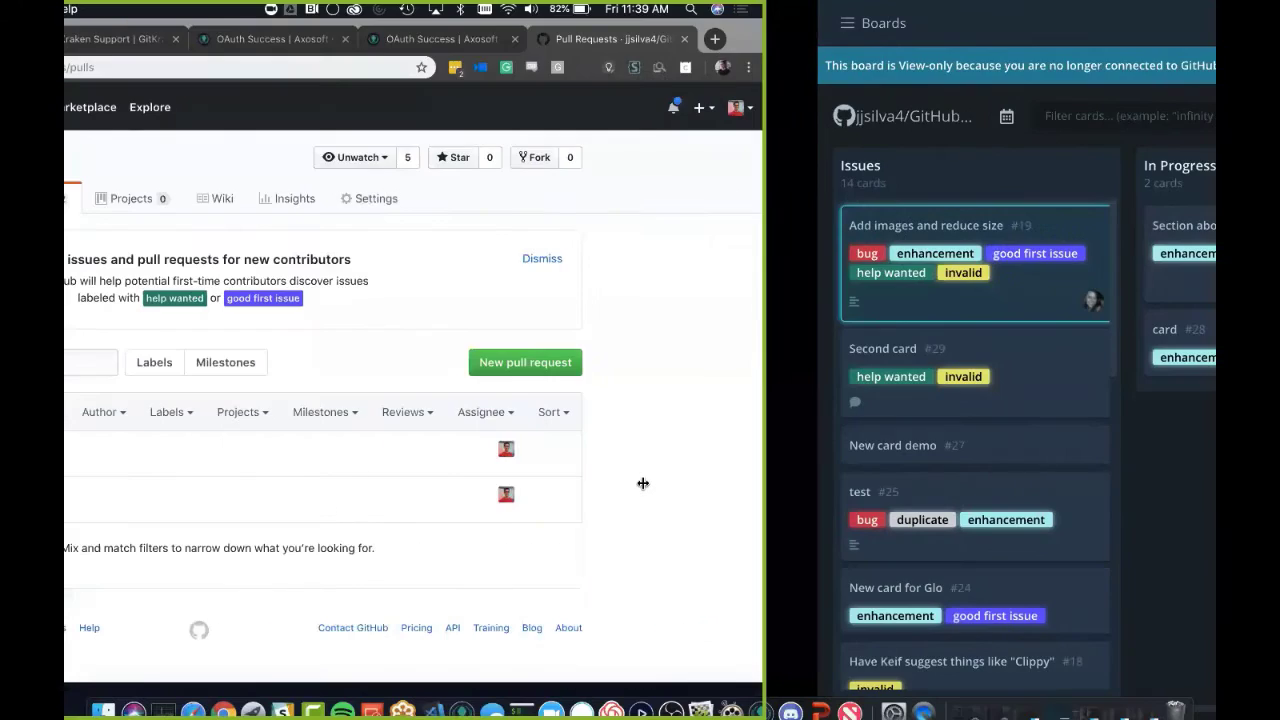
click(369, 199)
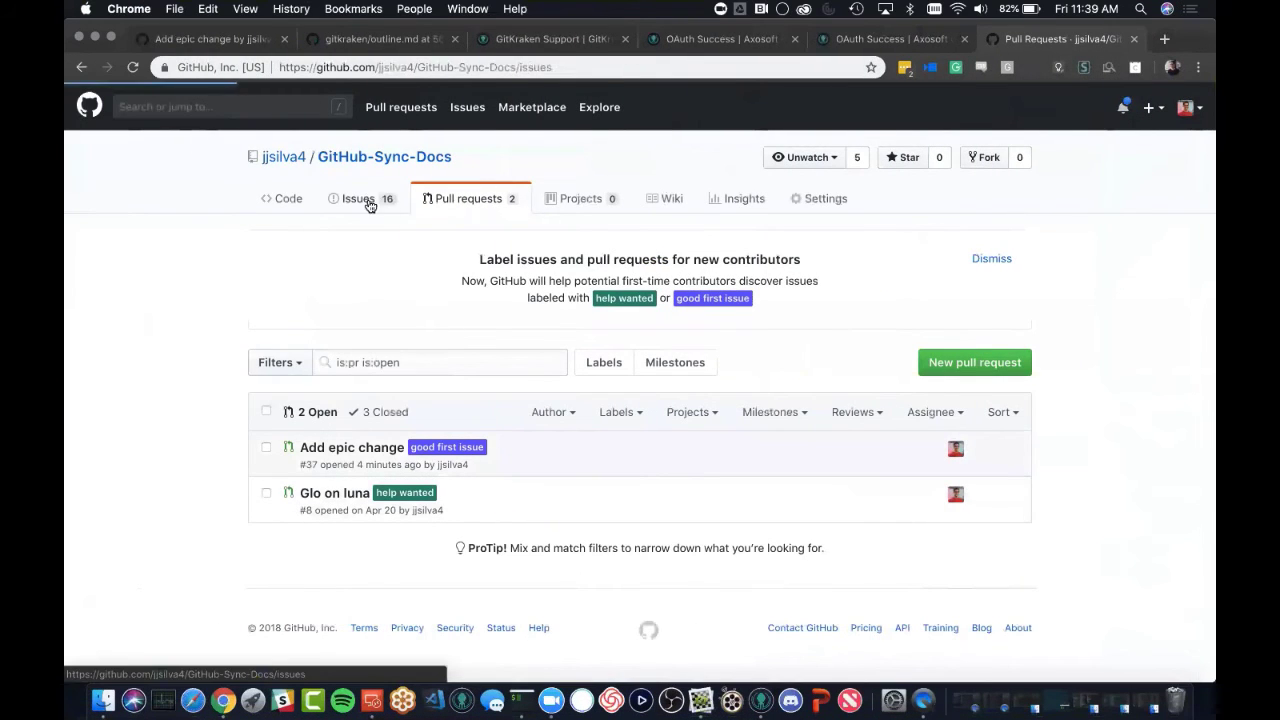
scroll(440, 448, down, 2)
scroll(452, 446, down, 3)
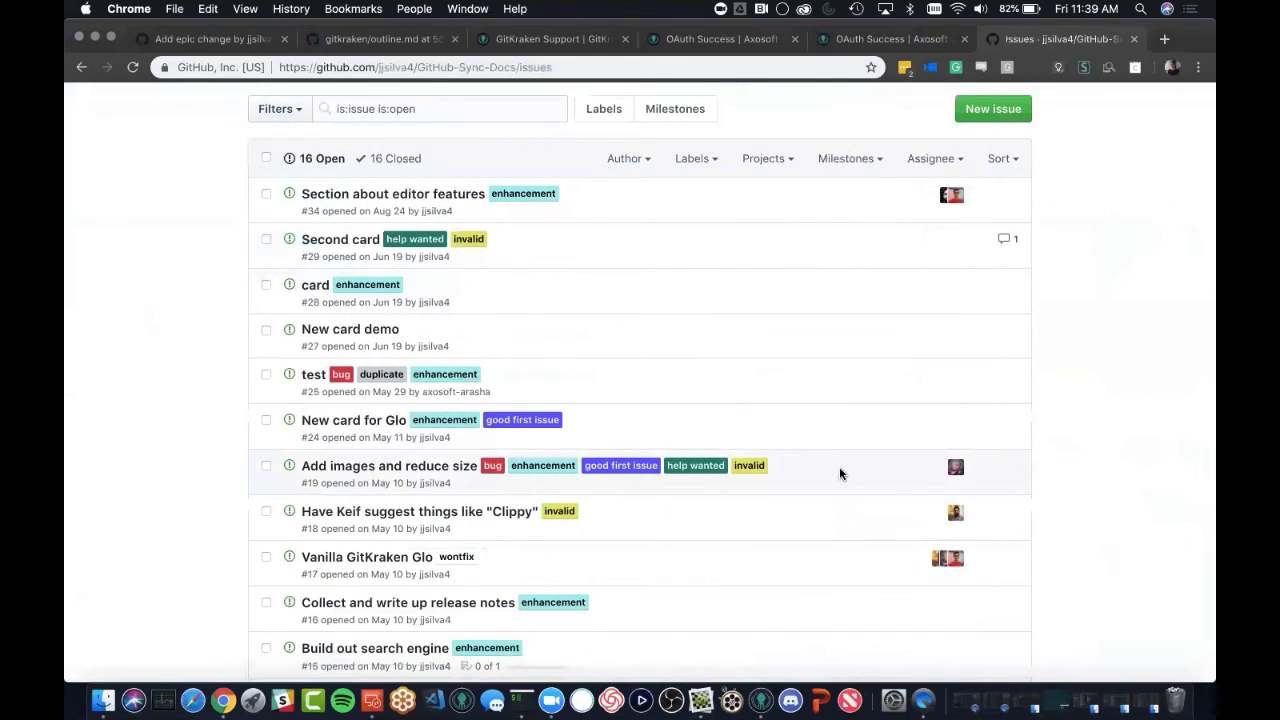
click(389, 472)
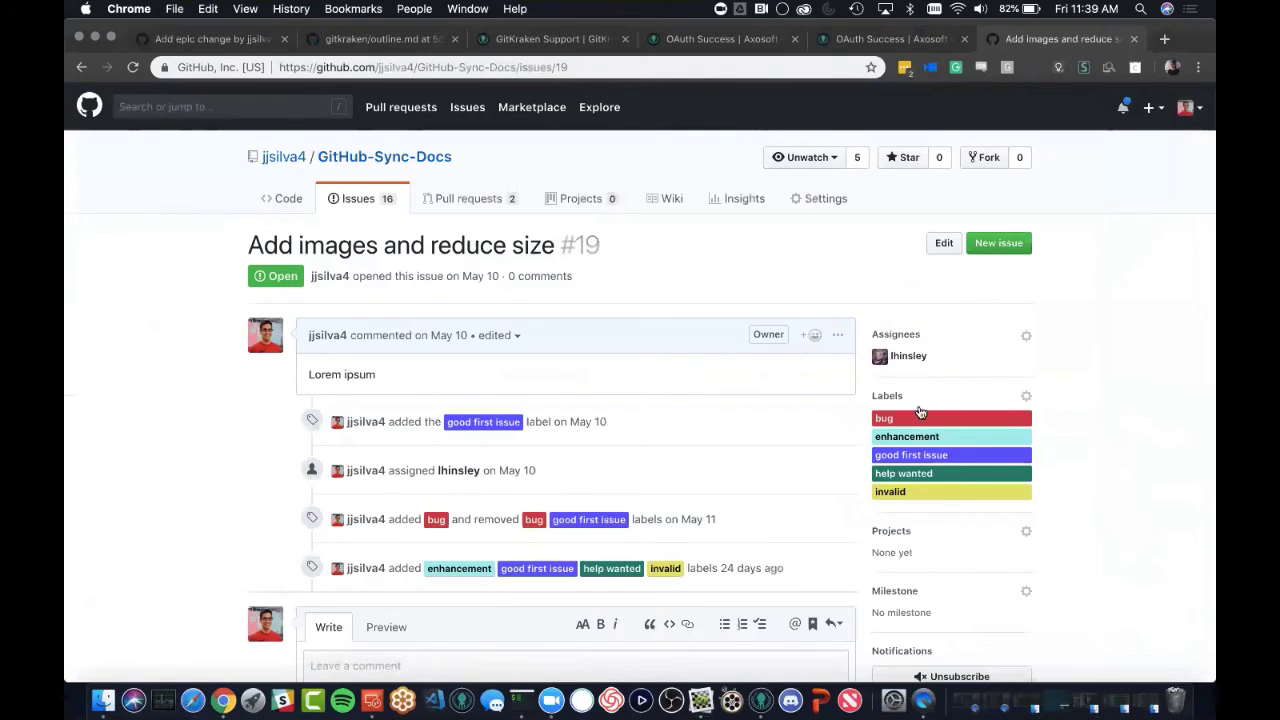
Step: Remove the bug, enhancement, help wanted and invalid labels from the issue, keeping only good first issue
click(1025, 397)
scroll(944, 523, down, 1)
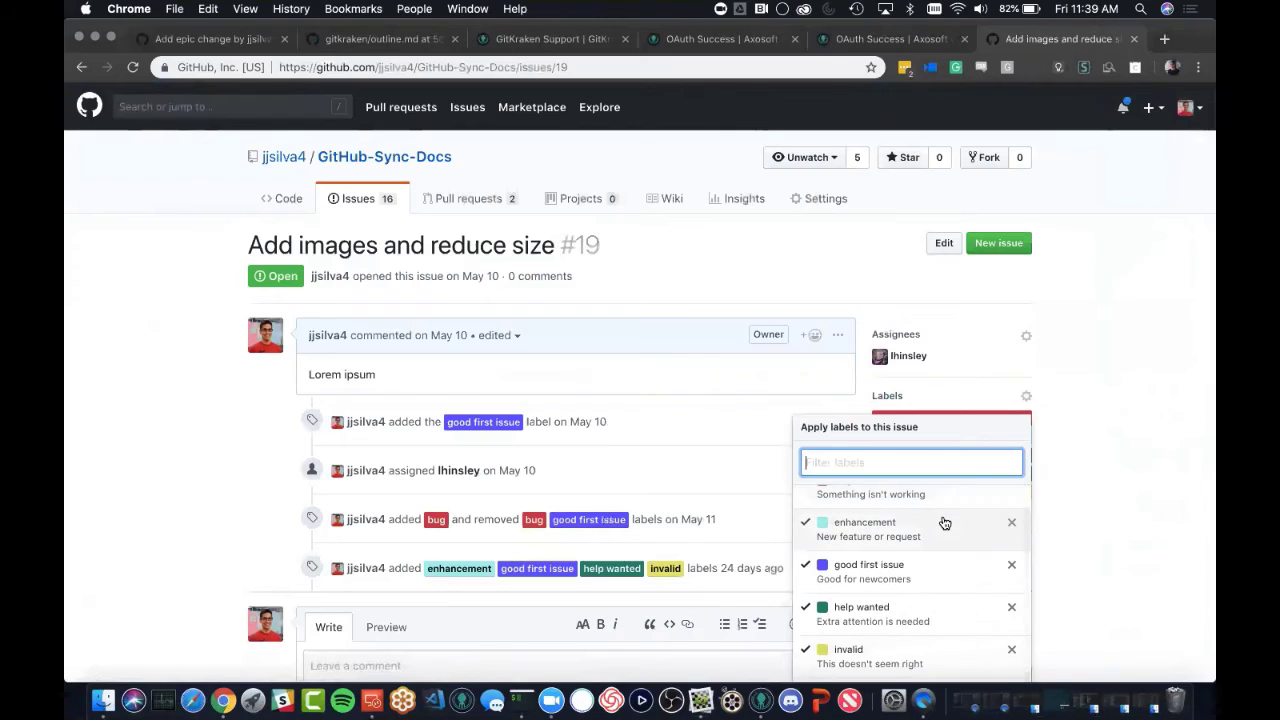
scroll(943, 523, up, 1)
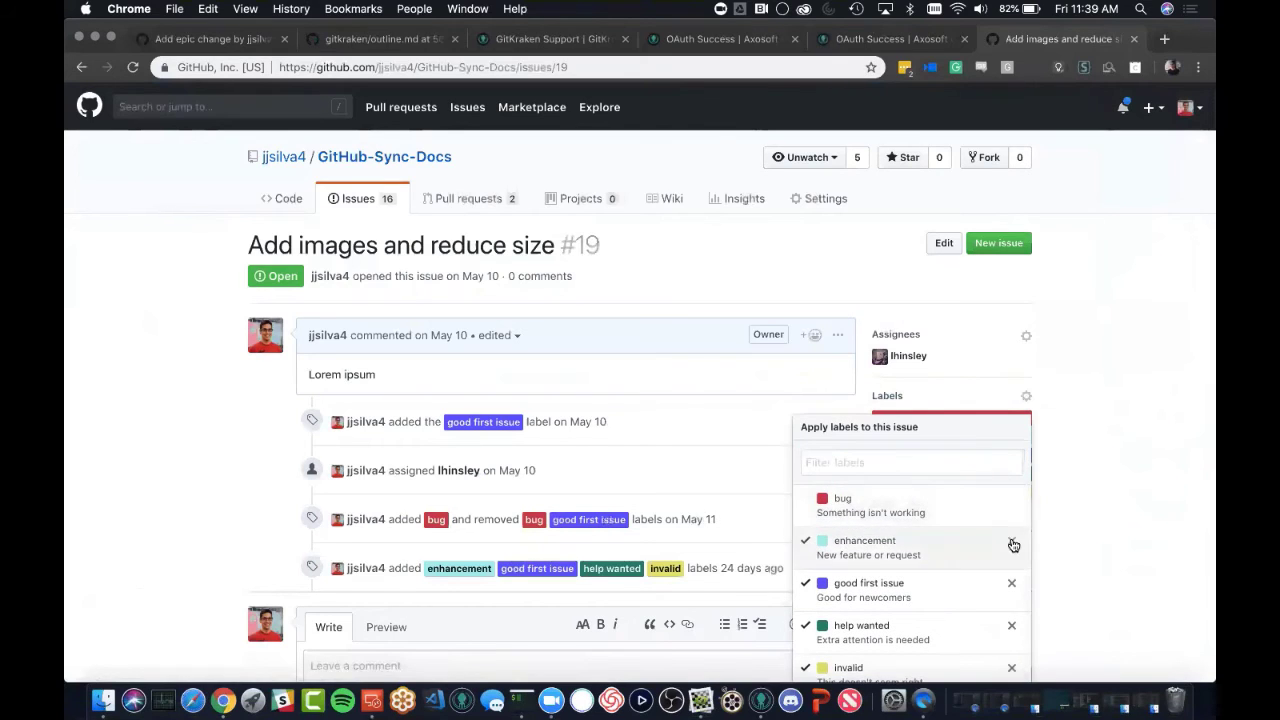
click(1010, 541)
scroll(1008, 600, down, 1)
click(1007, 650)
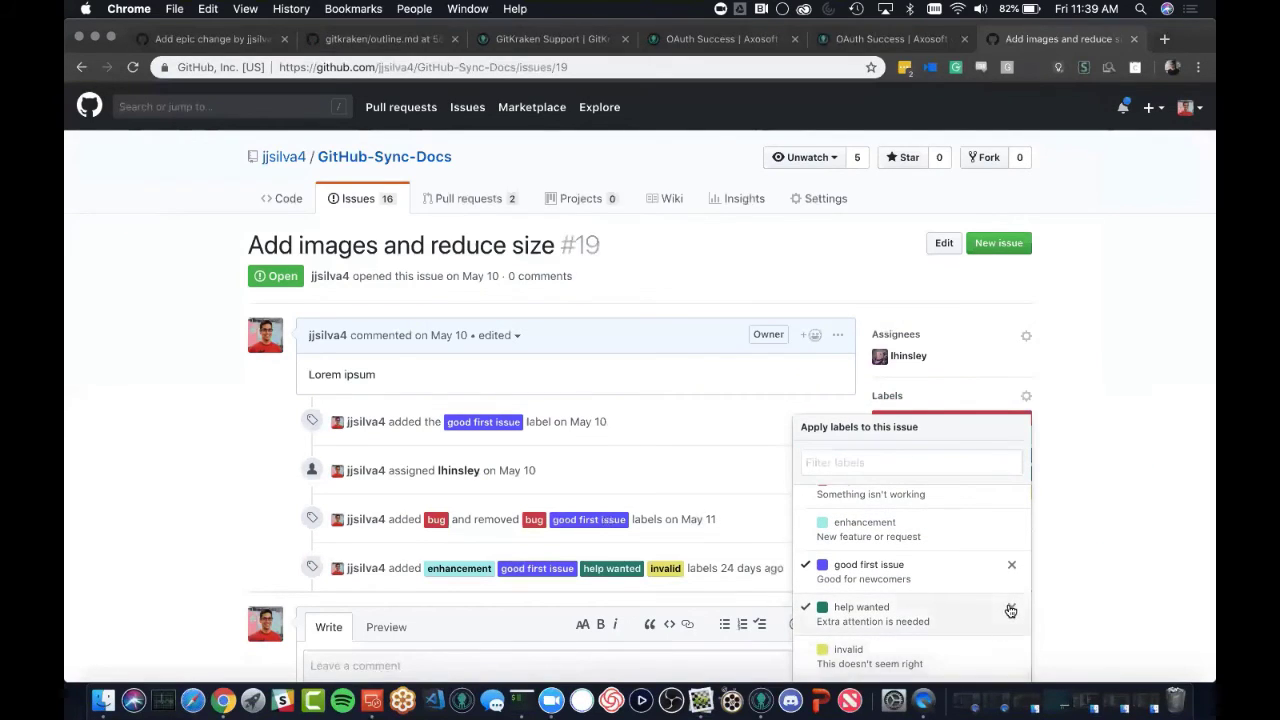
click(1011, 607)
click(1091, 537)
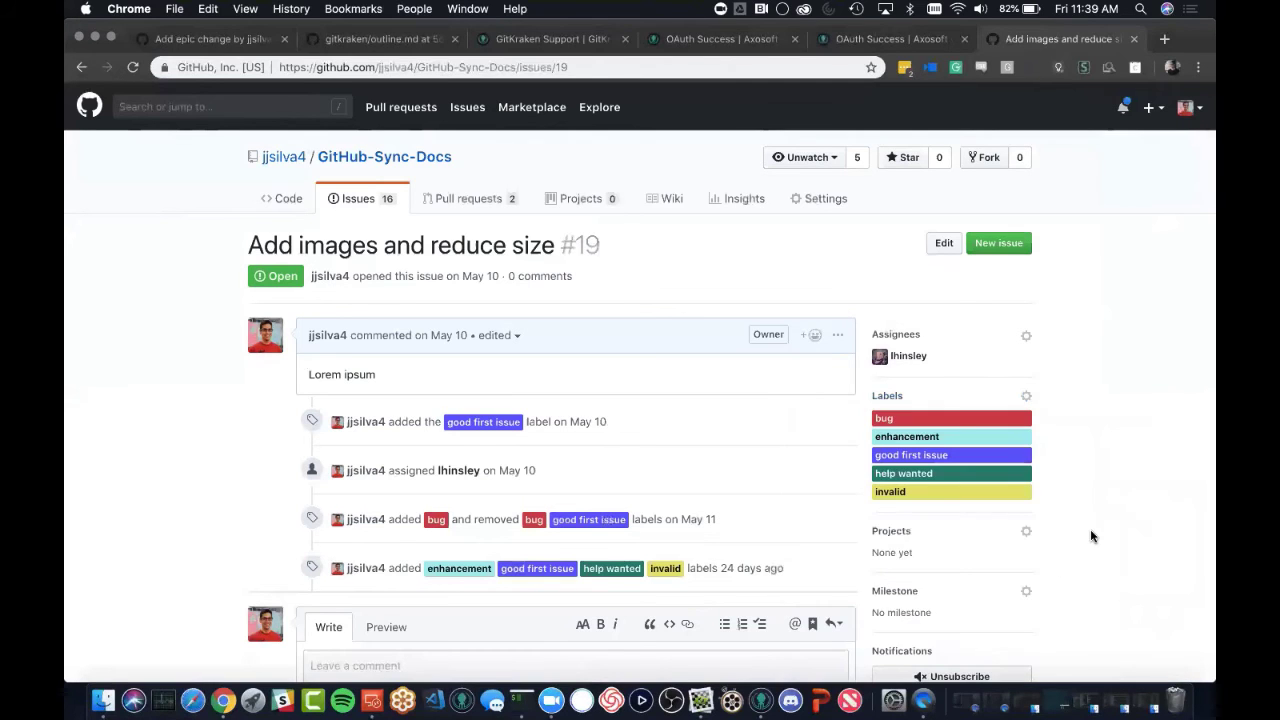
scroll(1091, 537, down, 1)
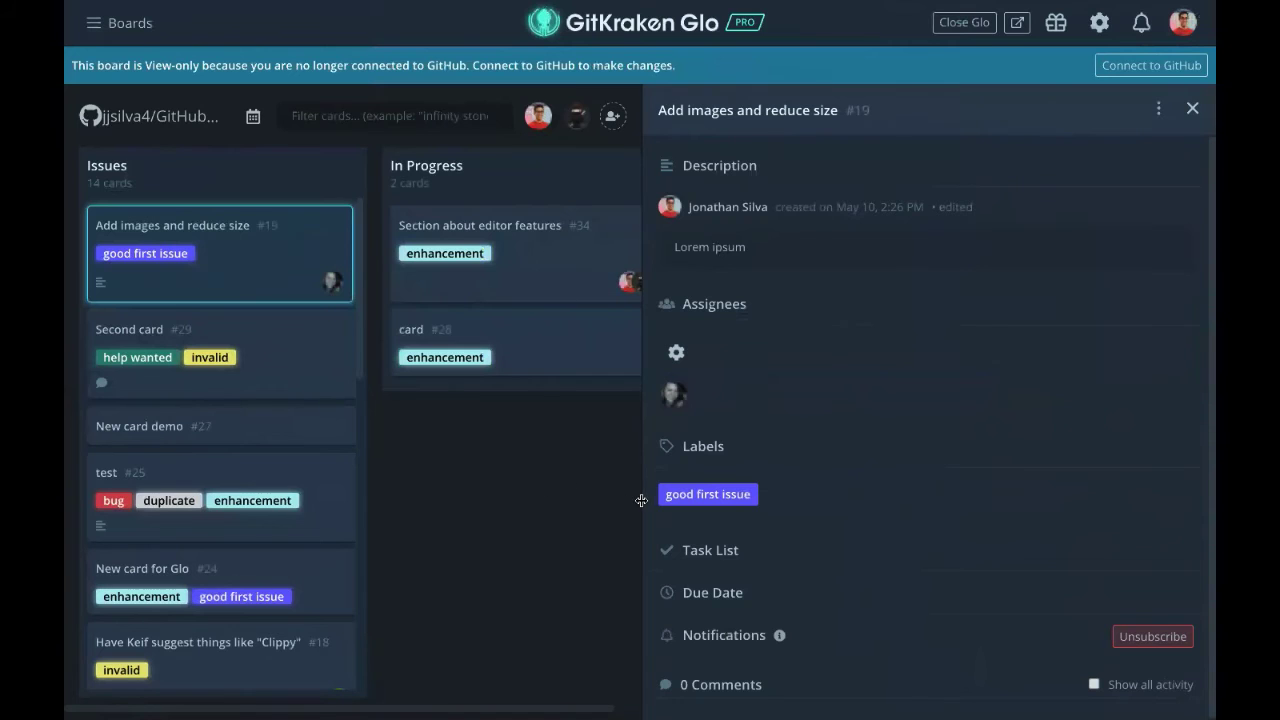
Step: In GitKraken, check the labels on the "Add images and reduce size" card, close its details, and look through the Issues column
drag(641, 500, 699, 513)
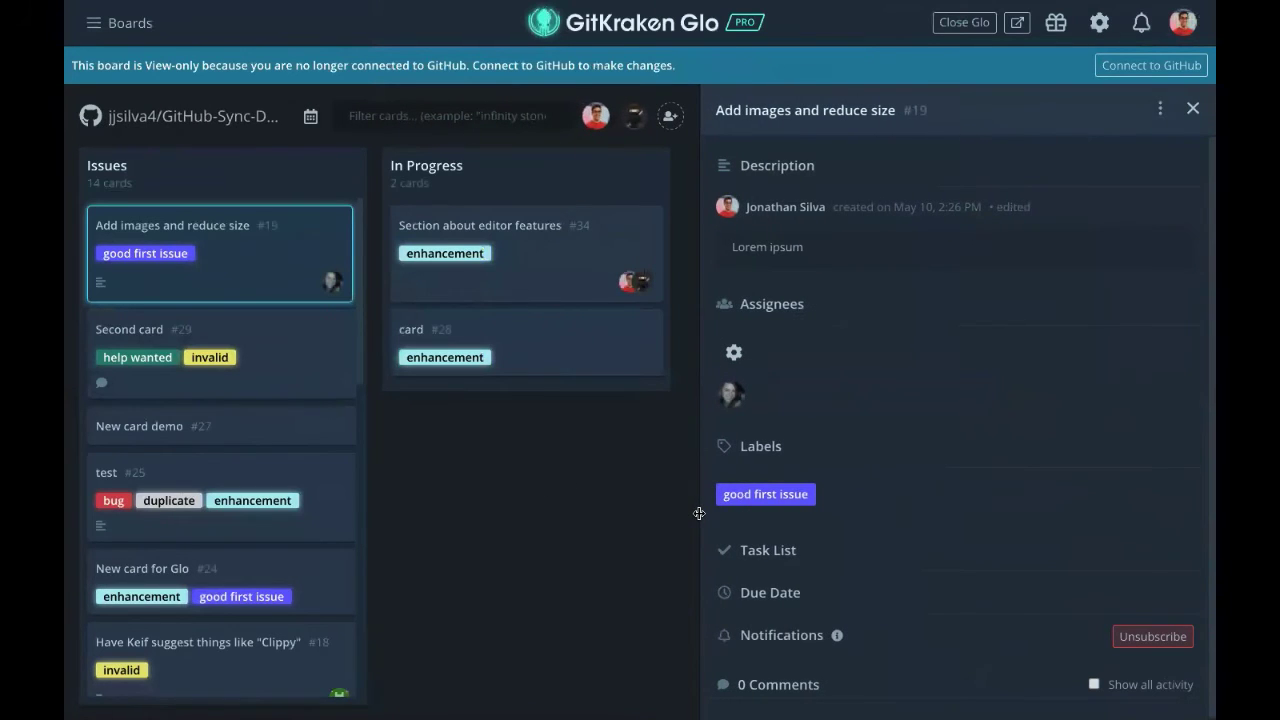
click(172, 263)
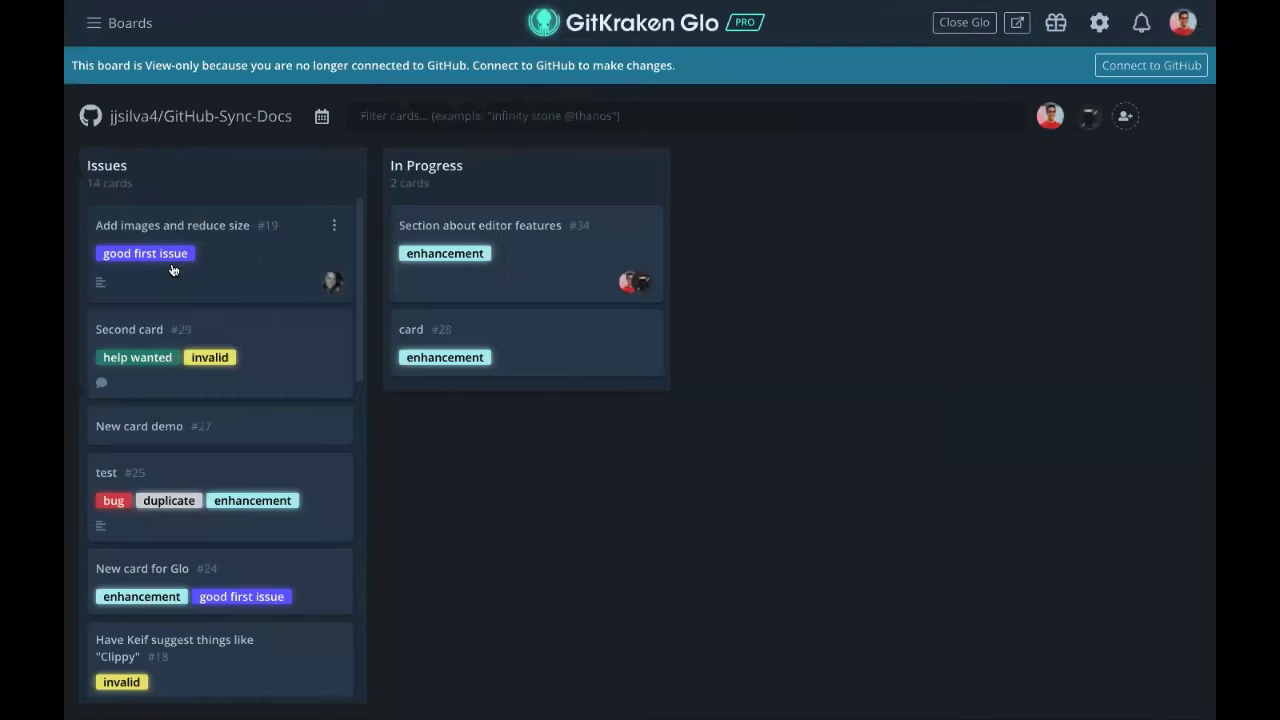
scroll(254, 207, down, 10)
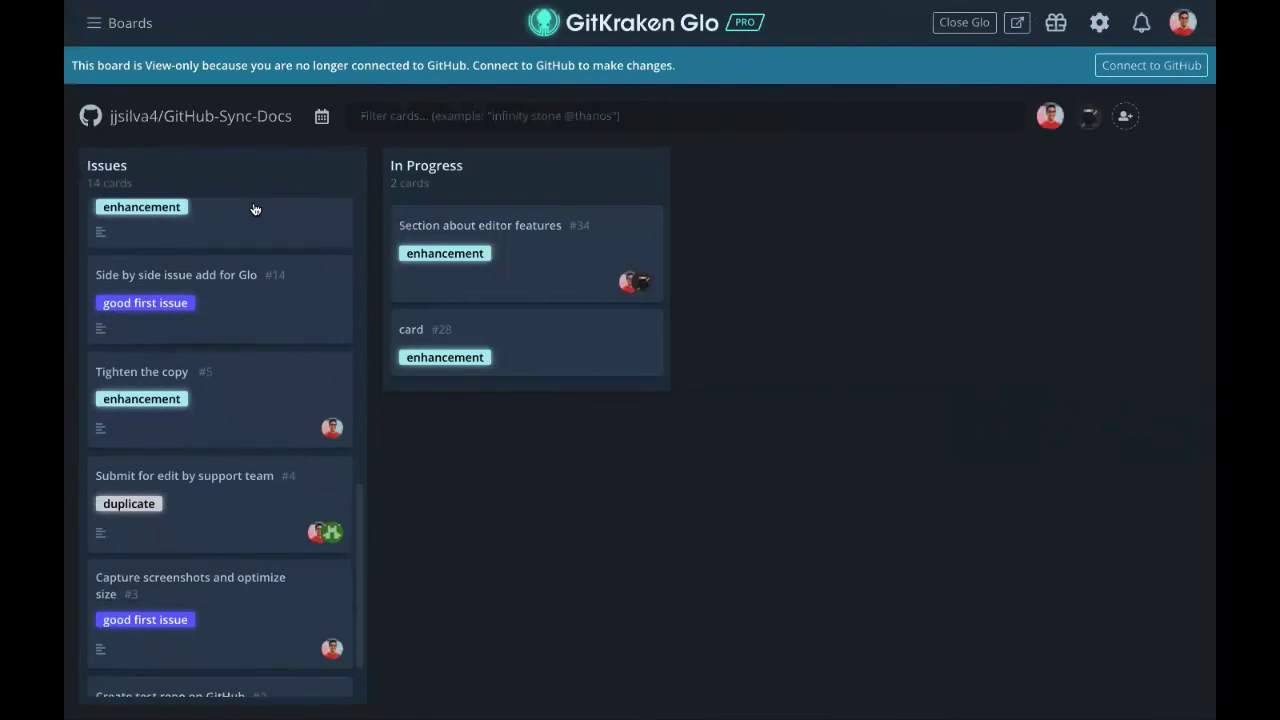
scroll(254, 207, up, 10)
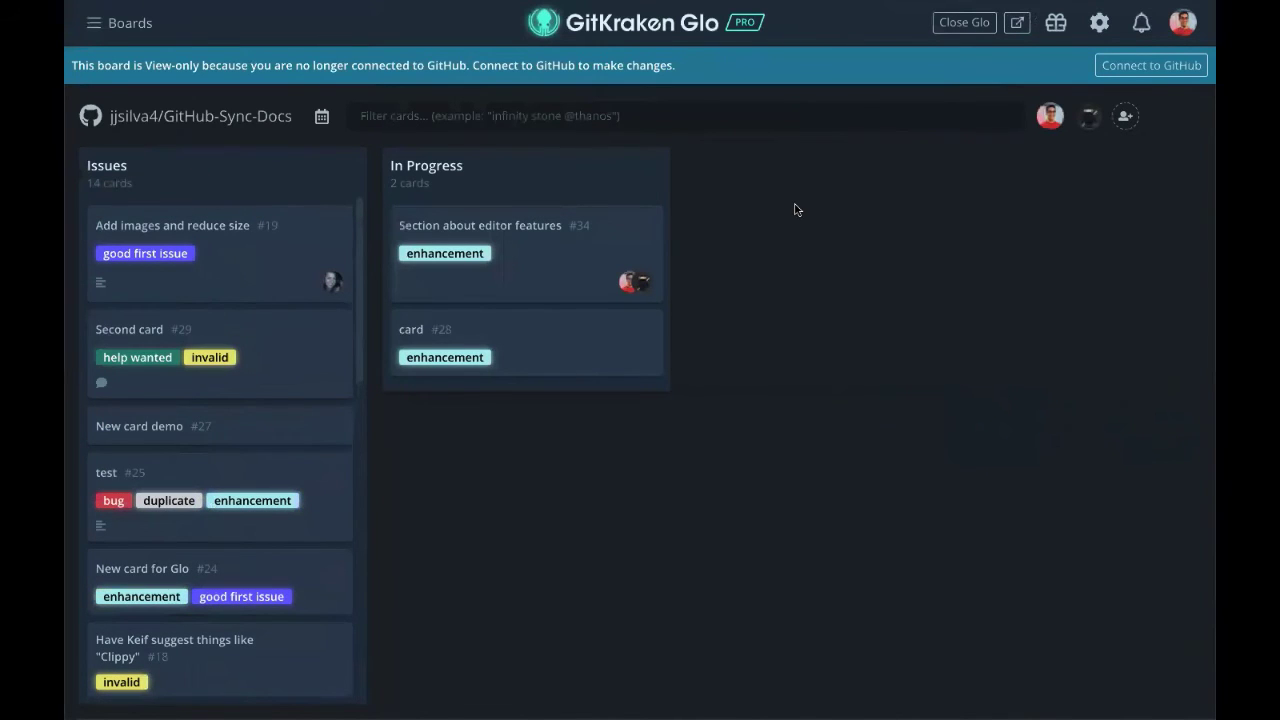
Step: Connect the board to GitHub and add a column named Complete
click(1172, 72)
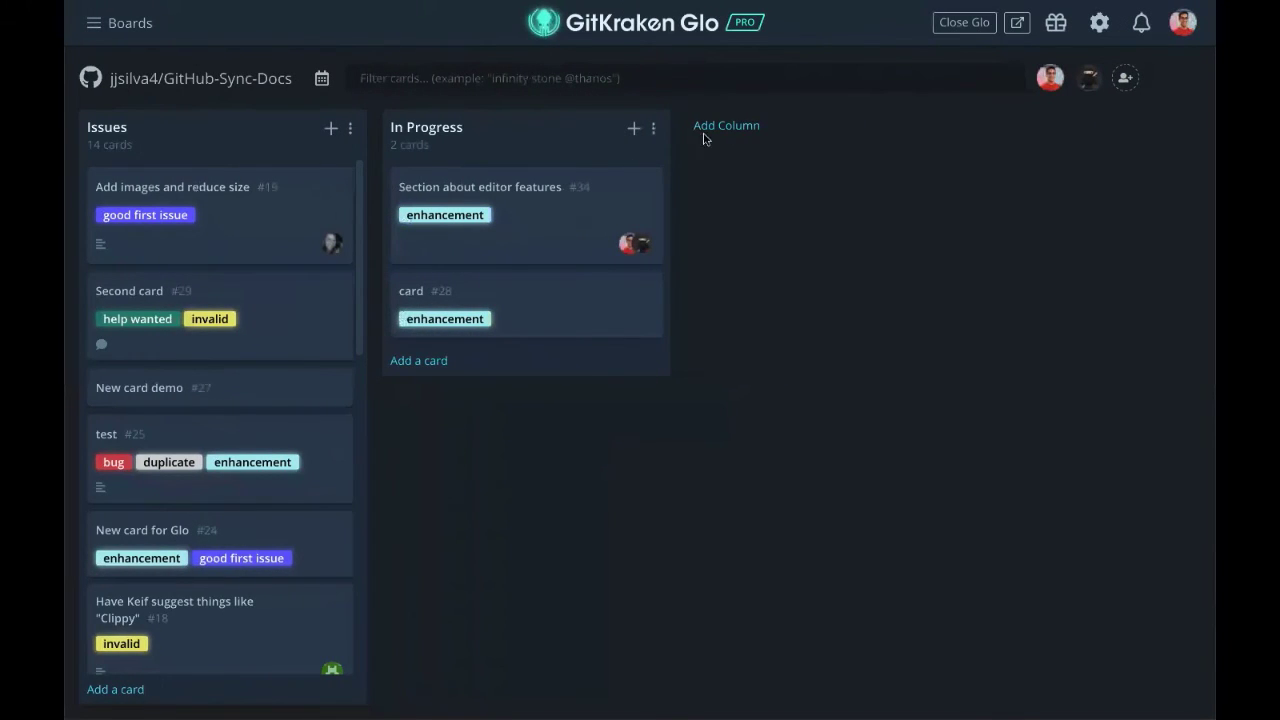
click(752, 125)
text(Comp)
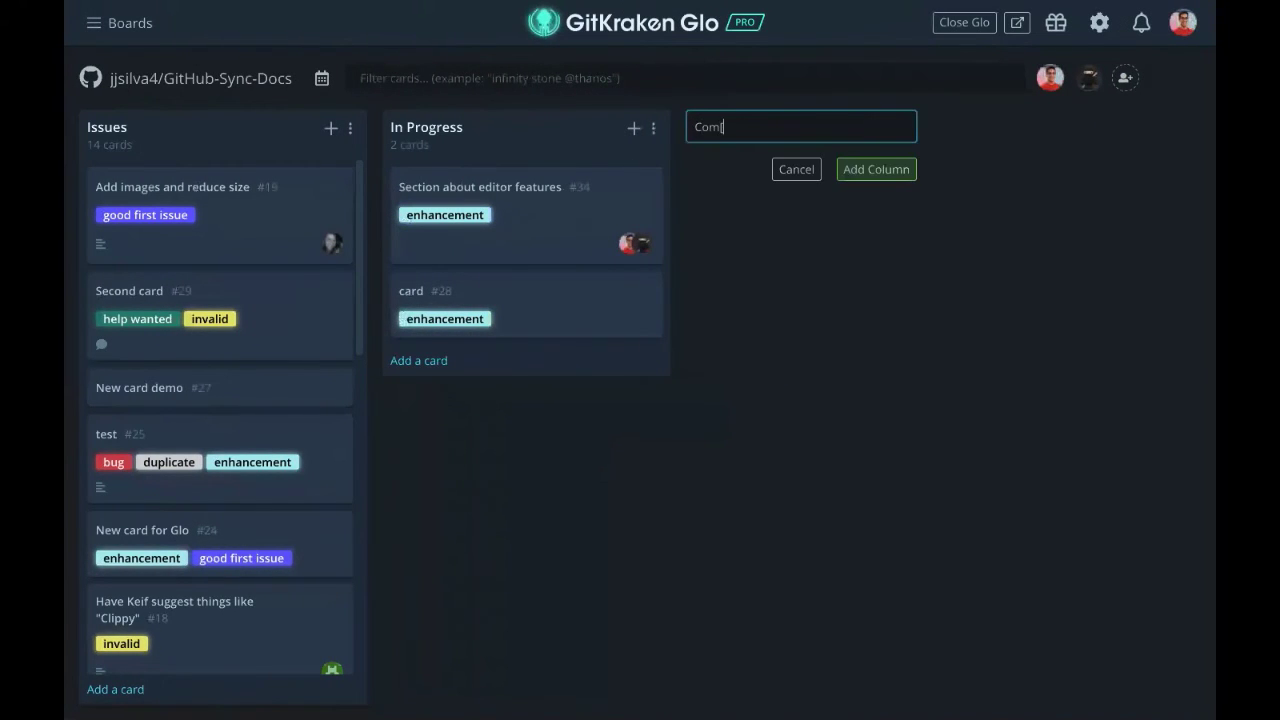
text(lete)
click(900, 172)
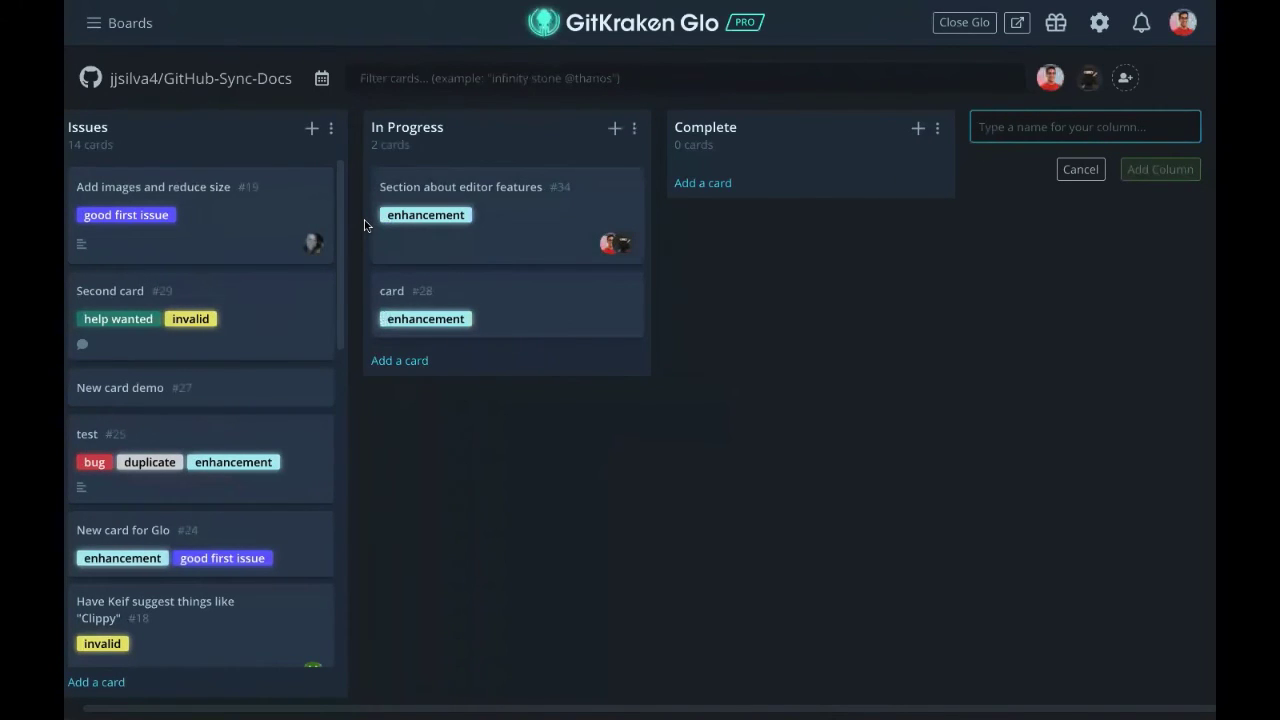
Step: Switch to Chrome, look at the "Add images and reduce size" issue on GitHub, and return to GitKraken
key(ctrl+Left)
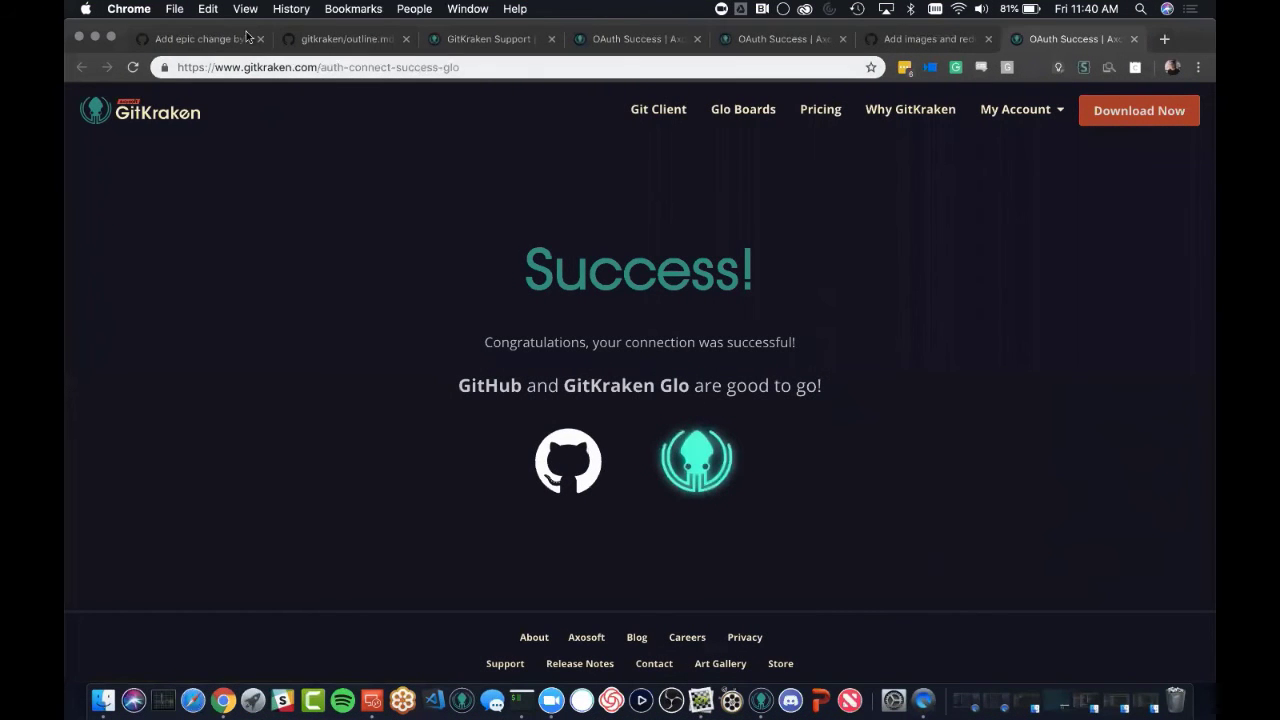
click(925, 38)
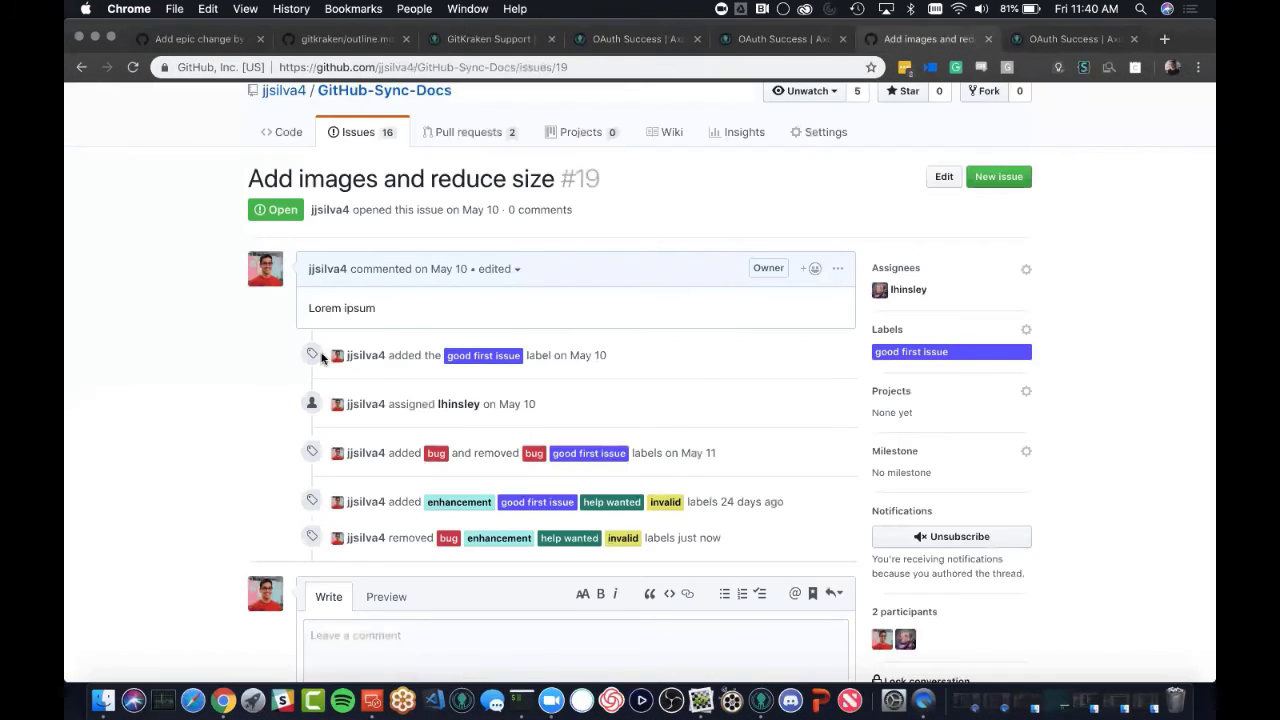
key(ctrl+Right)
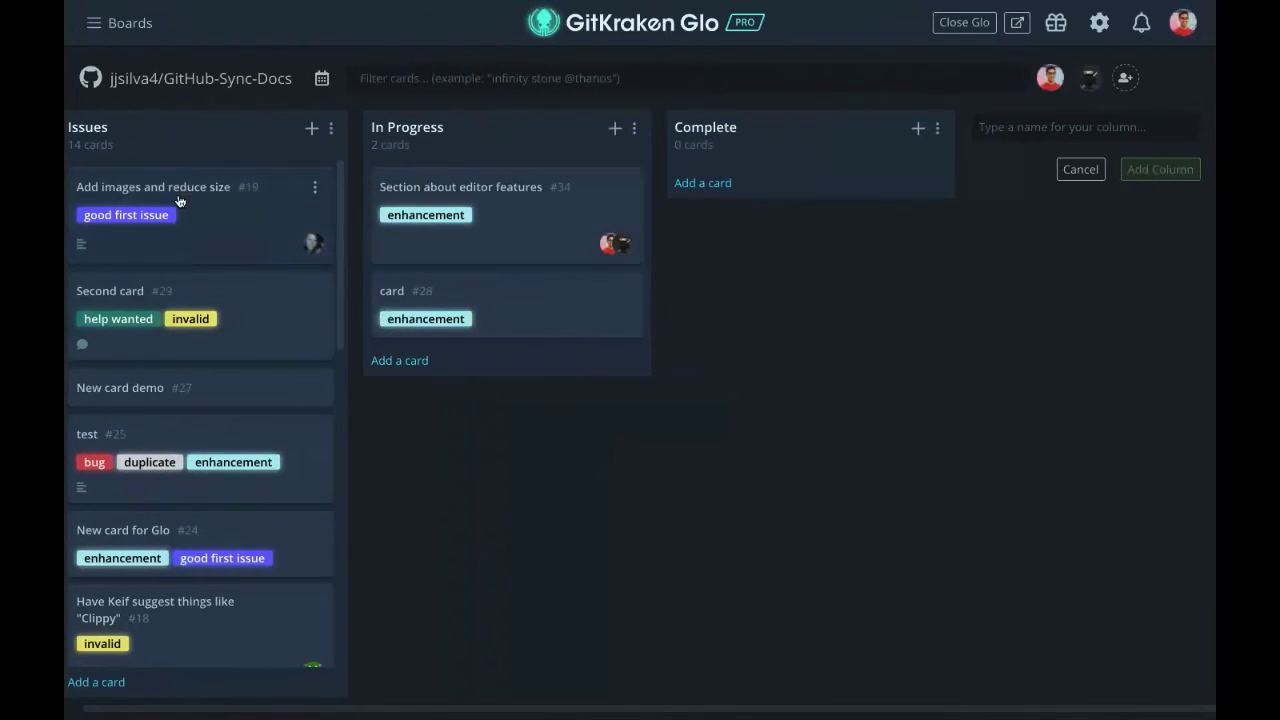
Step: Move "card" and "Section about editor features" to Complete, and "Add images and reduce size" and "test" to In Progress
drag(477, 297, 787, 174)
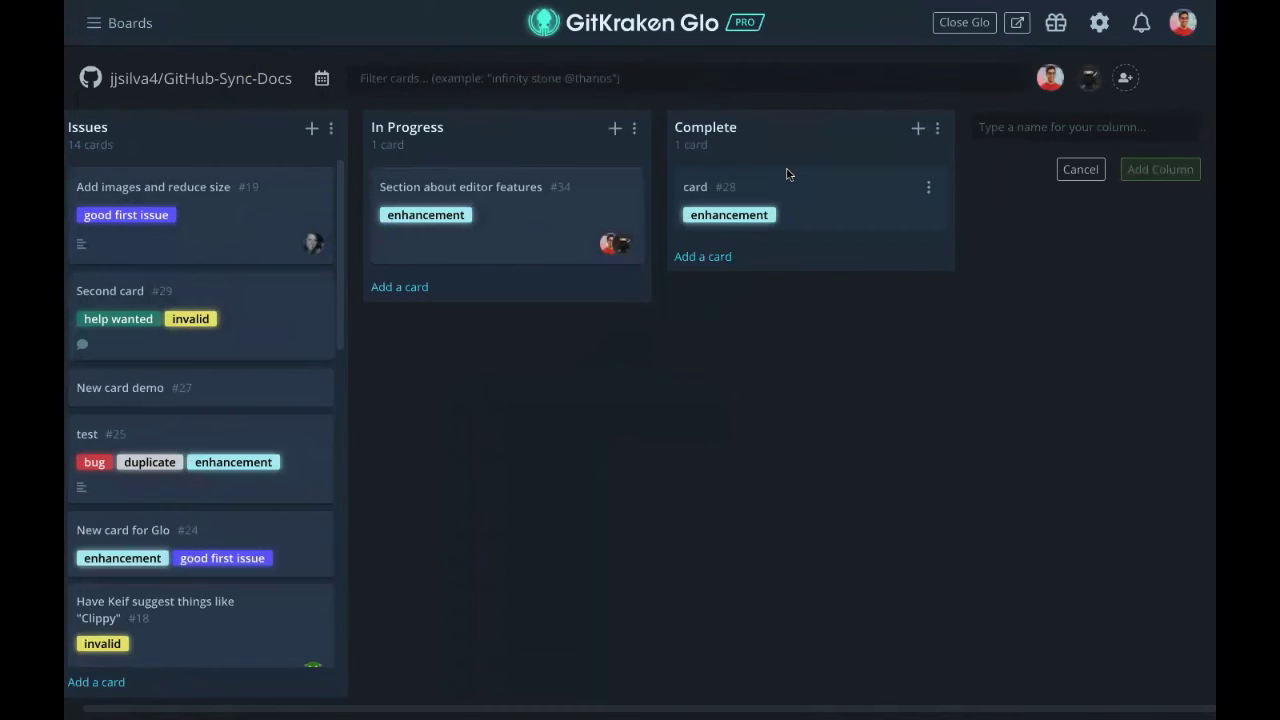
drag(560, 186, 800, 176)
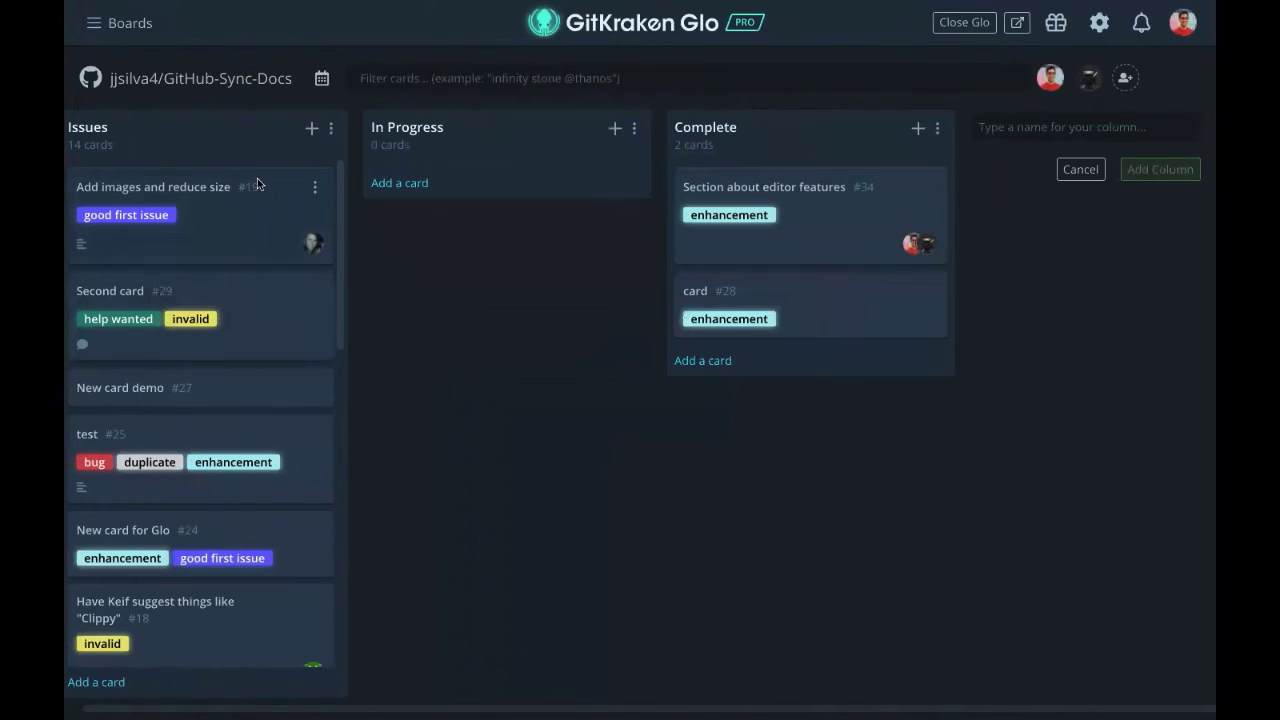
drag(252, 184, 550, 178)
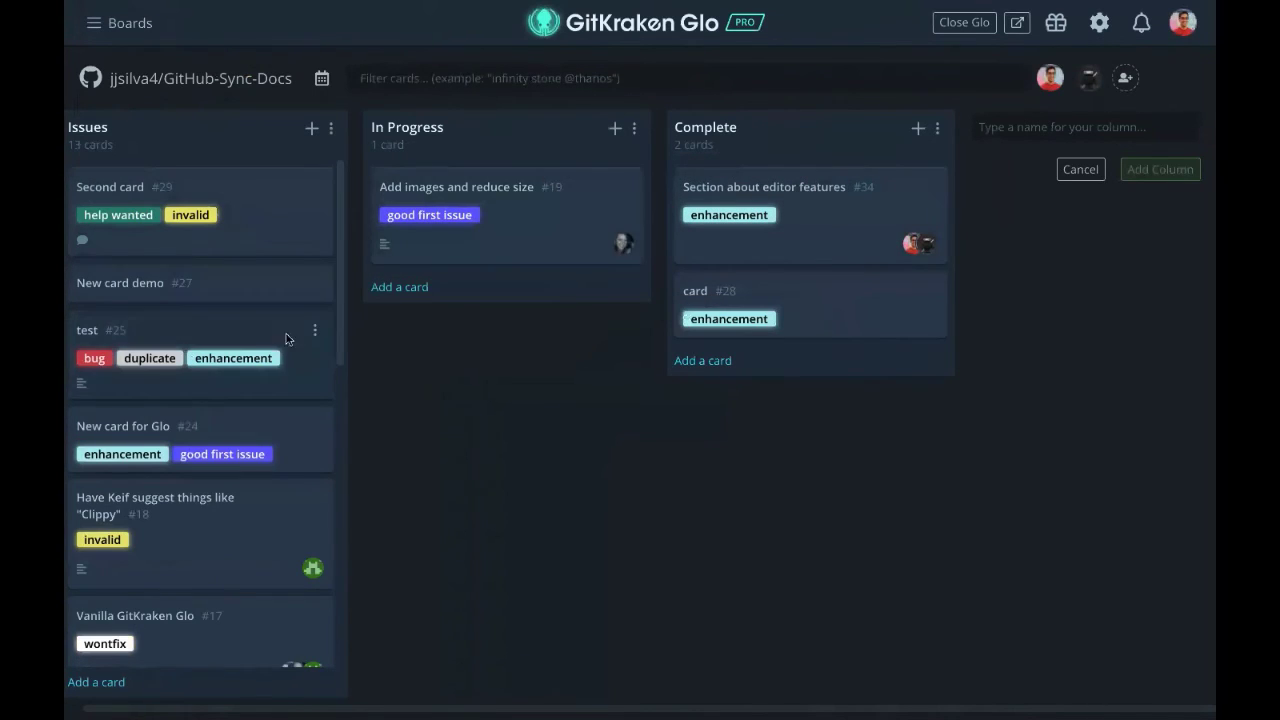
drag(286, 335, 540, 263)
Step: Replace the description of the "Add images and reduce size" card with "Hello from Glo!" and save it
click(551, 243)
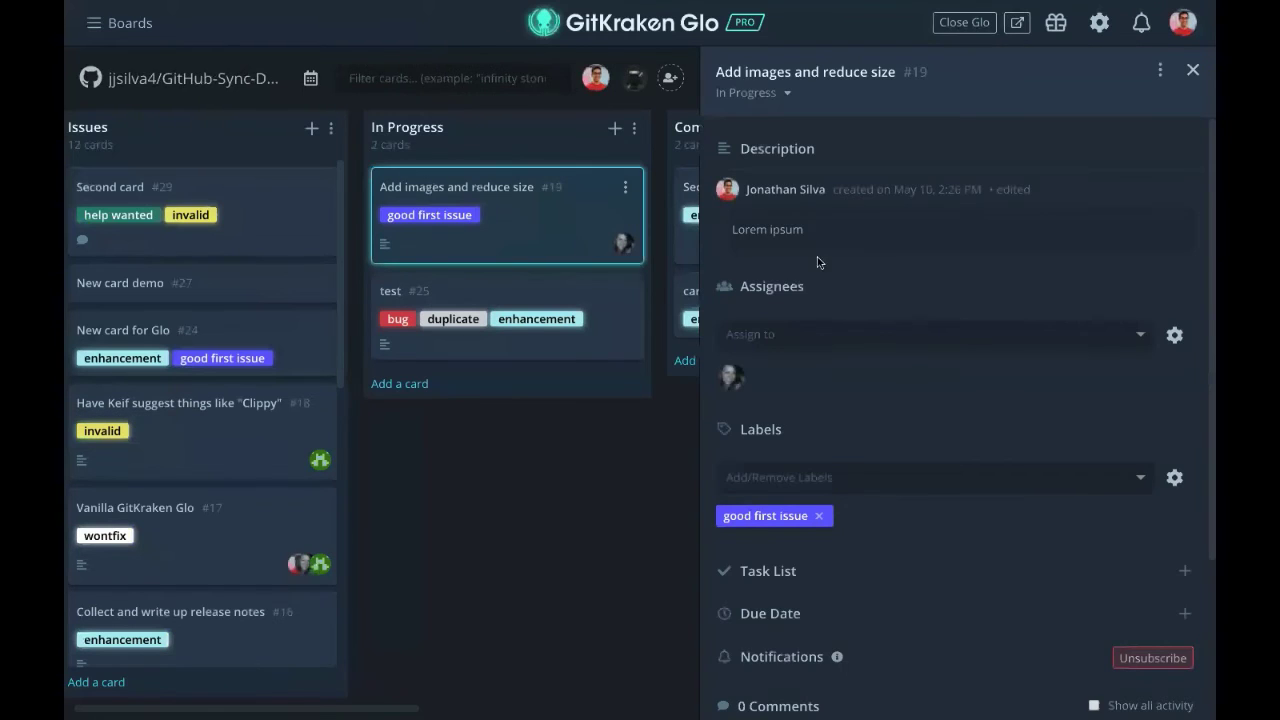
click(1188, 193)
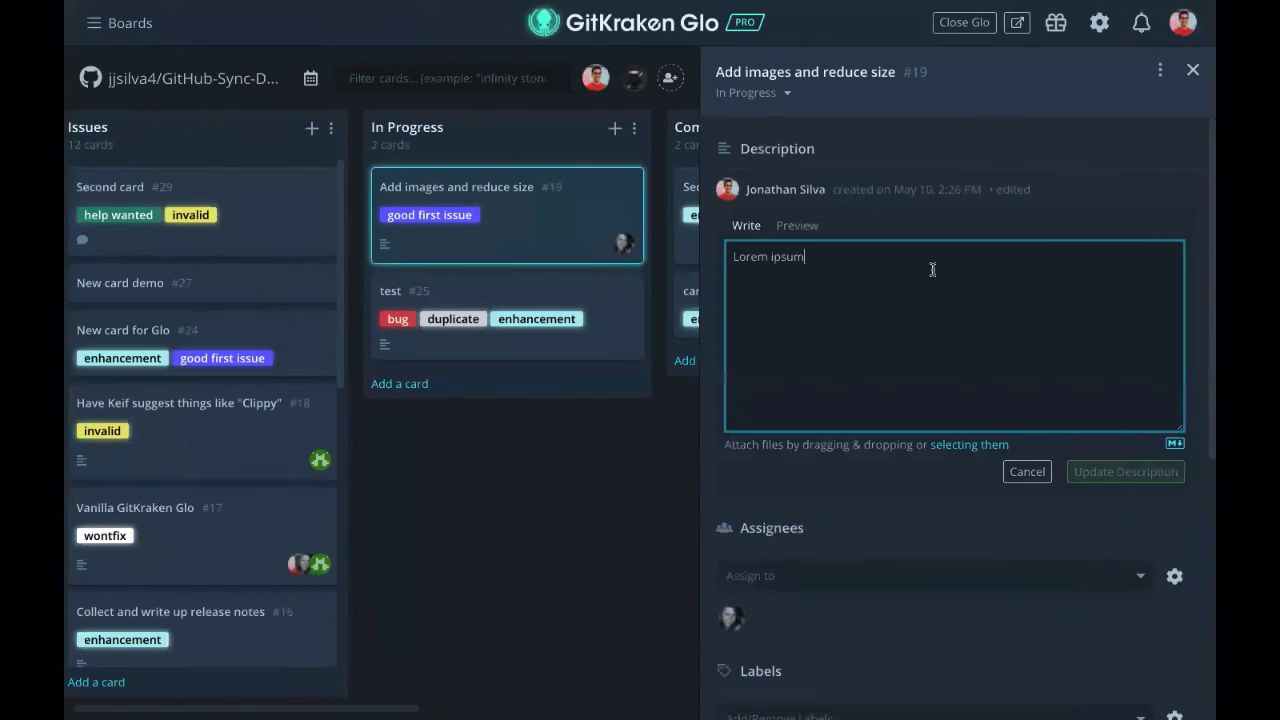
key(ctrl+a)
text(Hello)
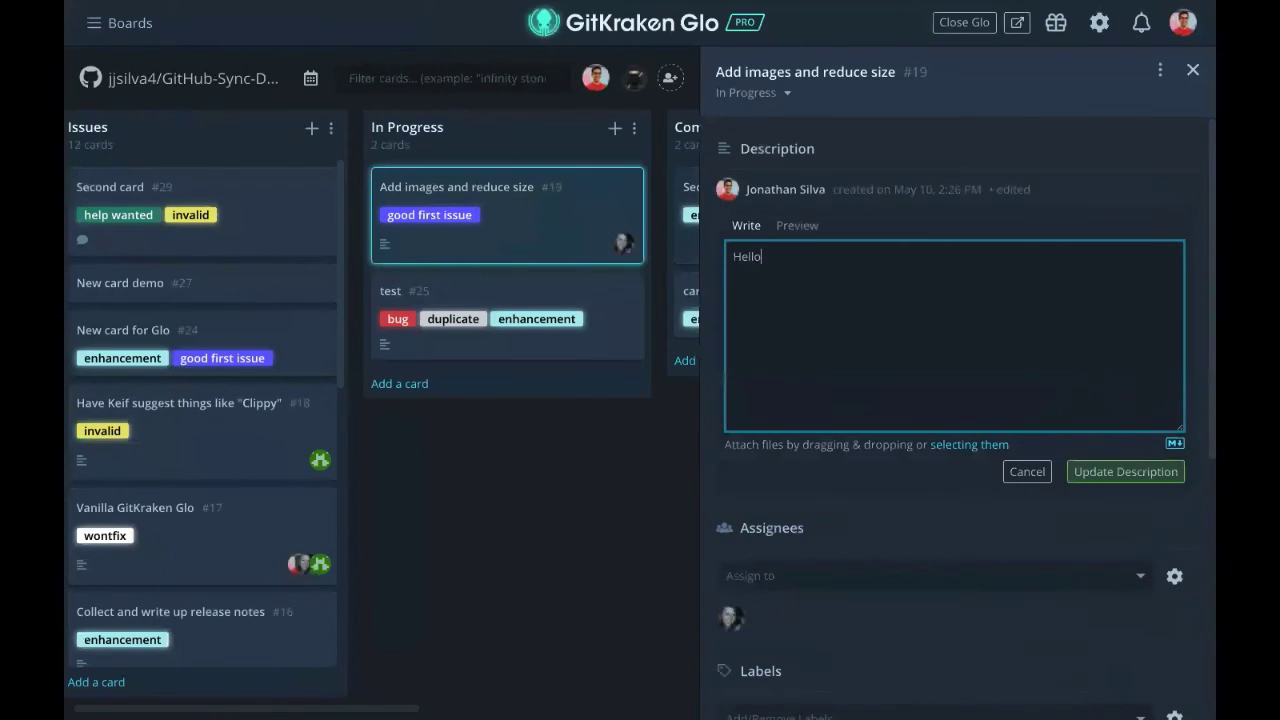
text( from Glo!)
click(1125, 471)
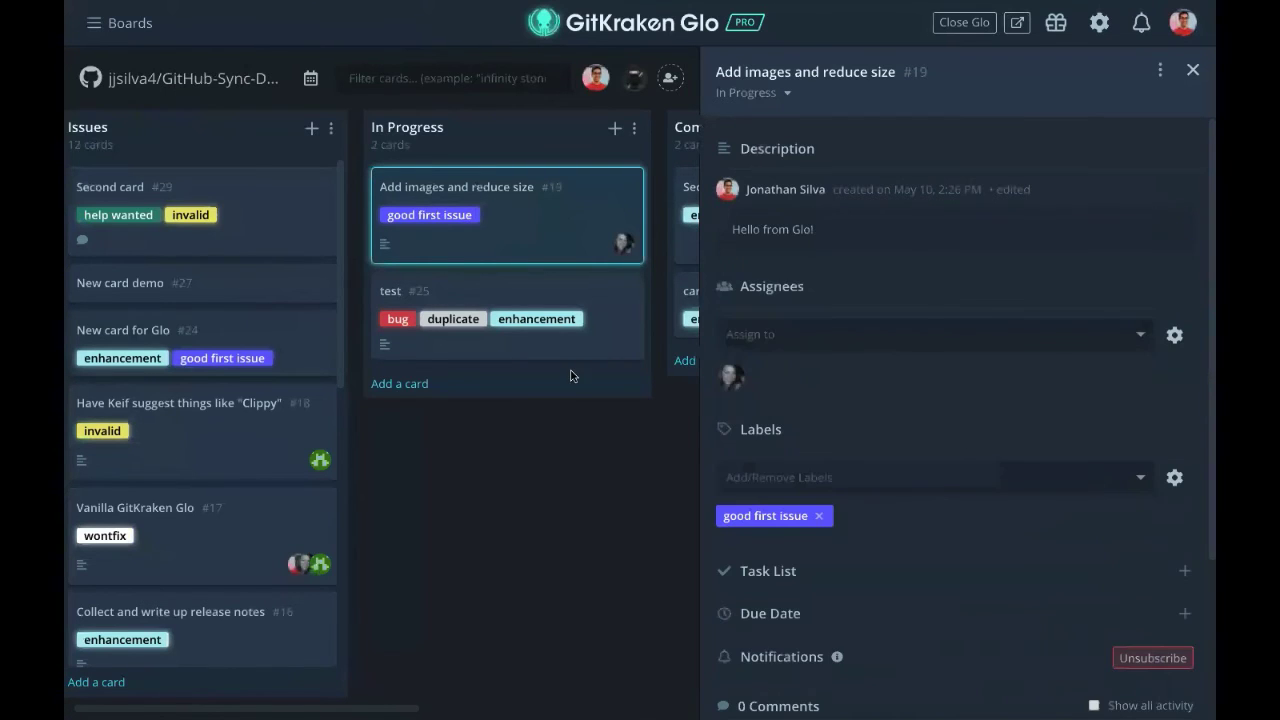
Step: Switch to Chrome and reload the "Add images and reduce size" issue page on GitHub to check its description
key(ctrl+Left)
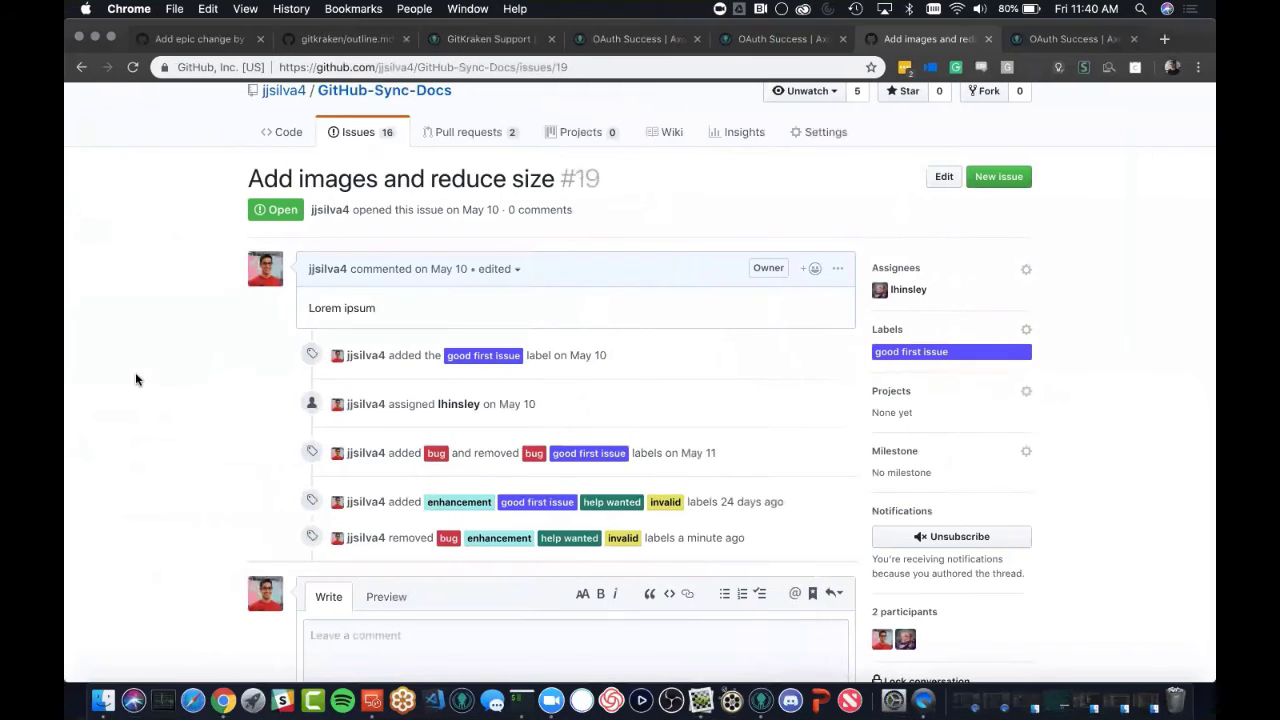
click(132, 68)
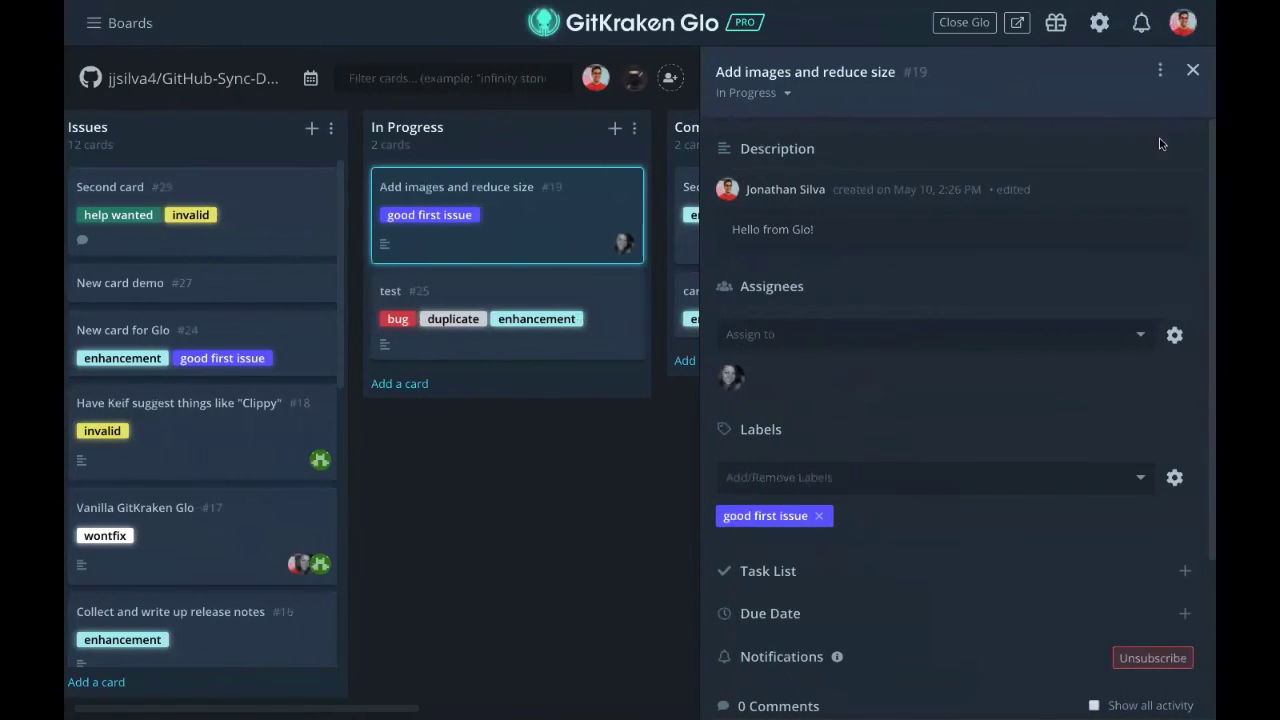
Step: Add the tasks "Make recording" and "Another thing" to the task list of the "Add images and reduce size" card
click(1194, 70)
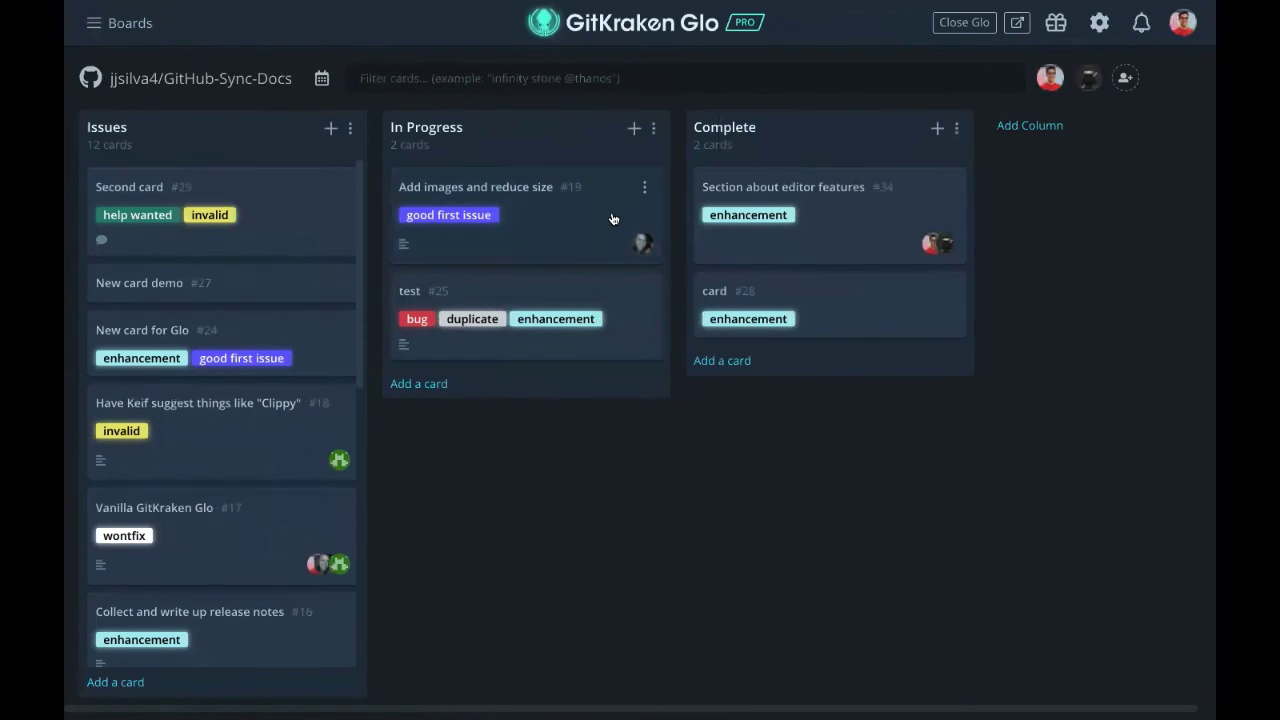
click(531, 200)
scroll(750, 349, down, 1)
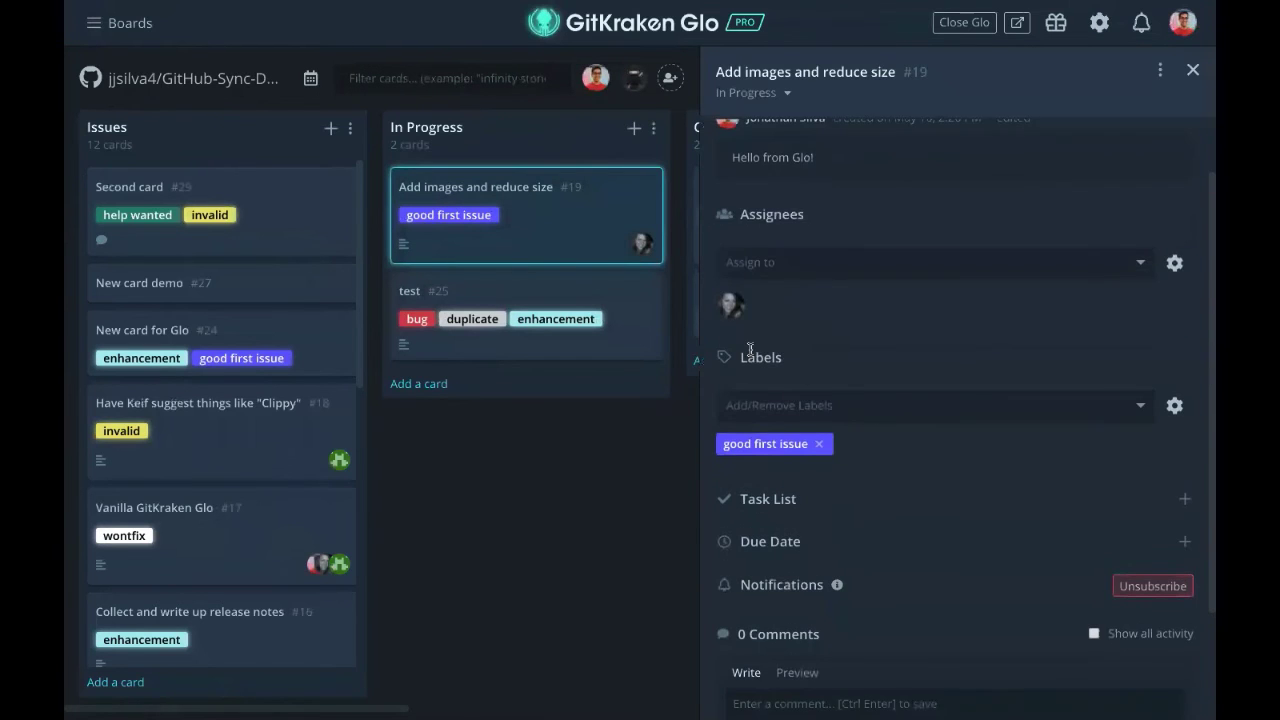
scroll(750, 349, down, 2)
click(806, 357)
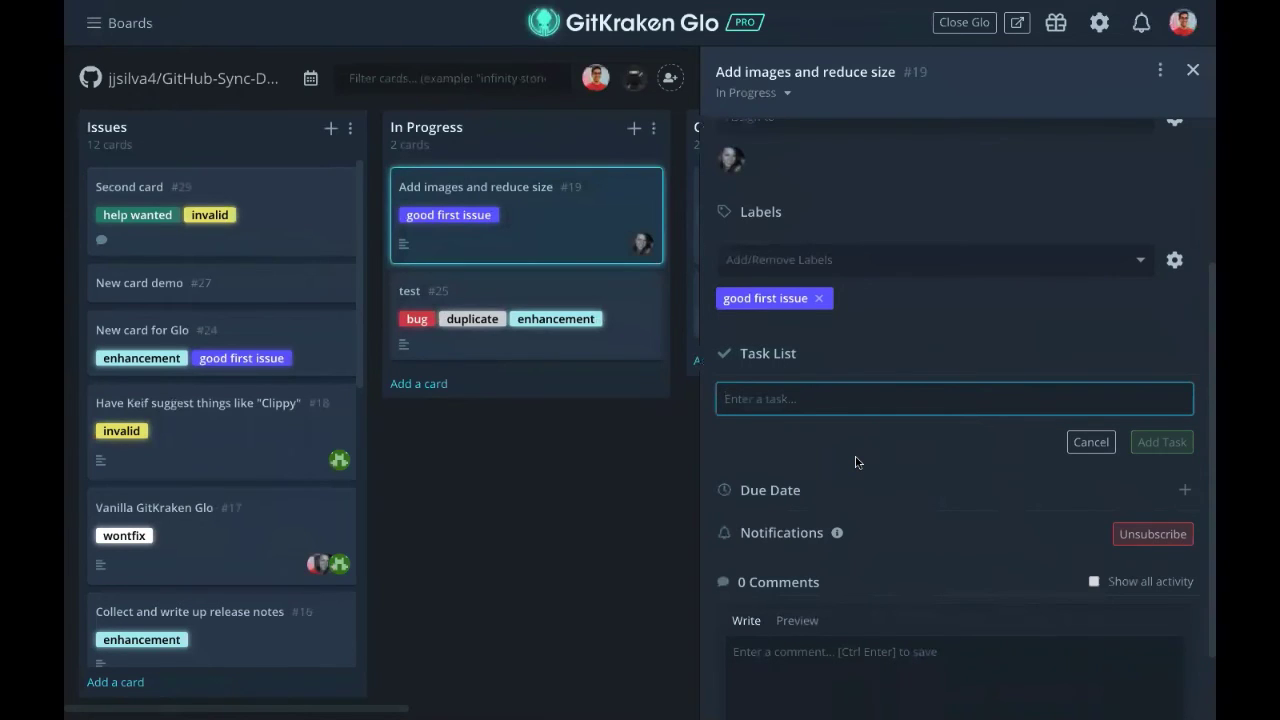
text(Make recordi)
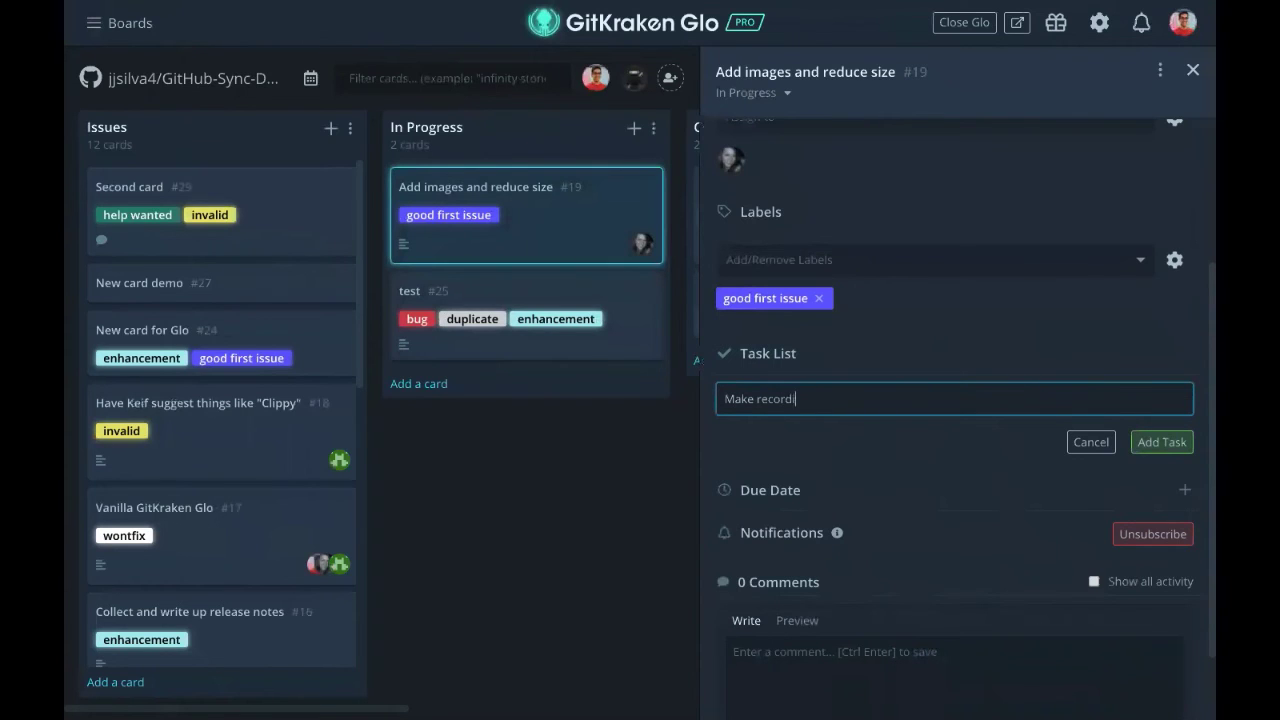
text(ng)
key(Return)
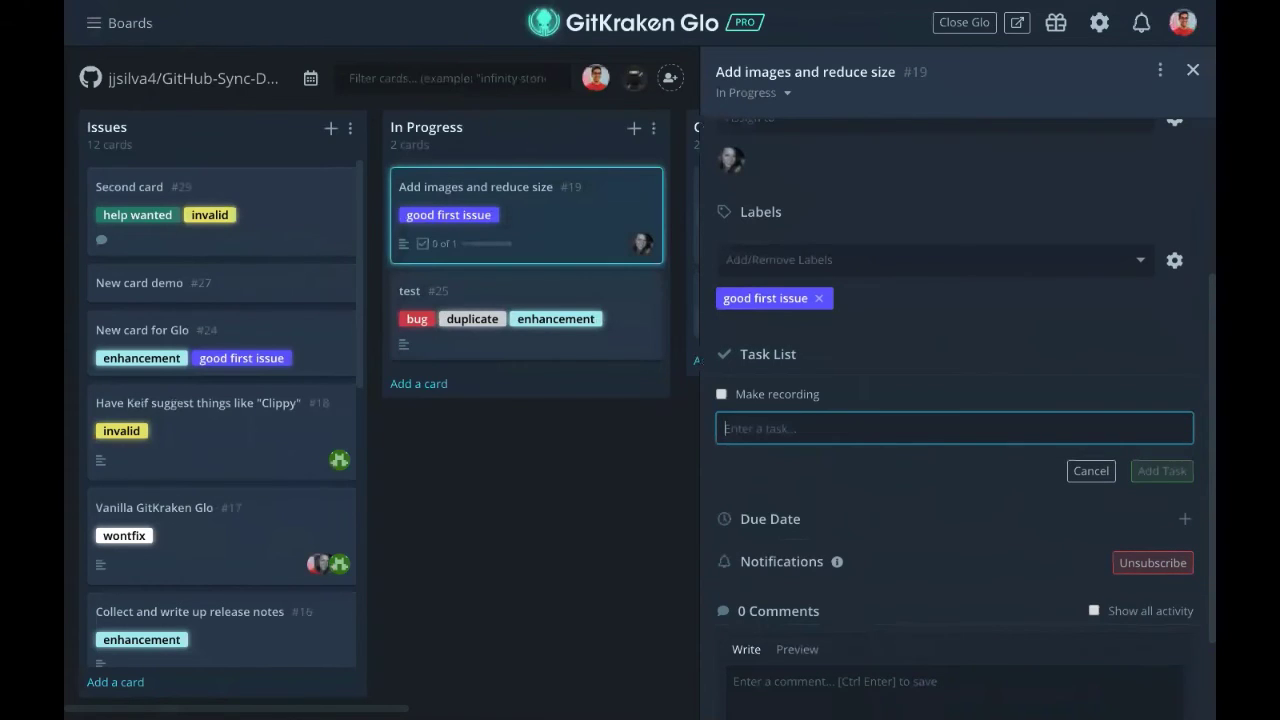
text(Another thing)
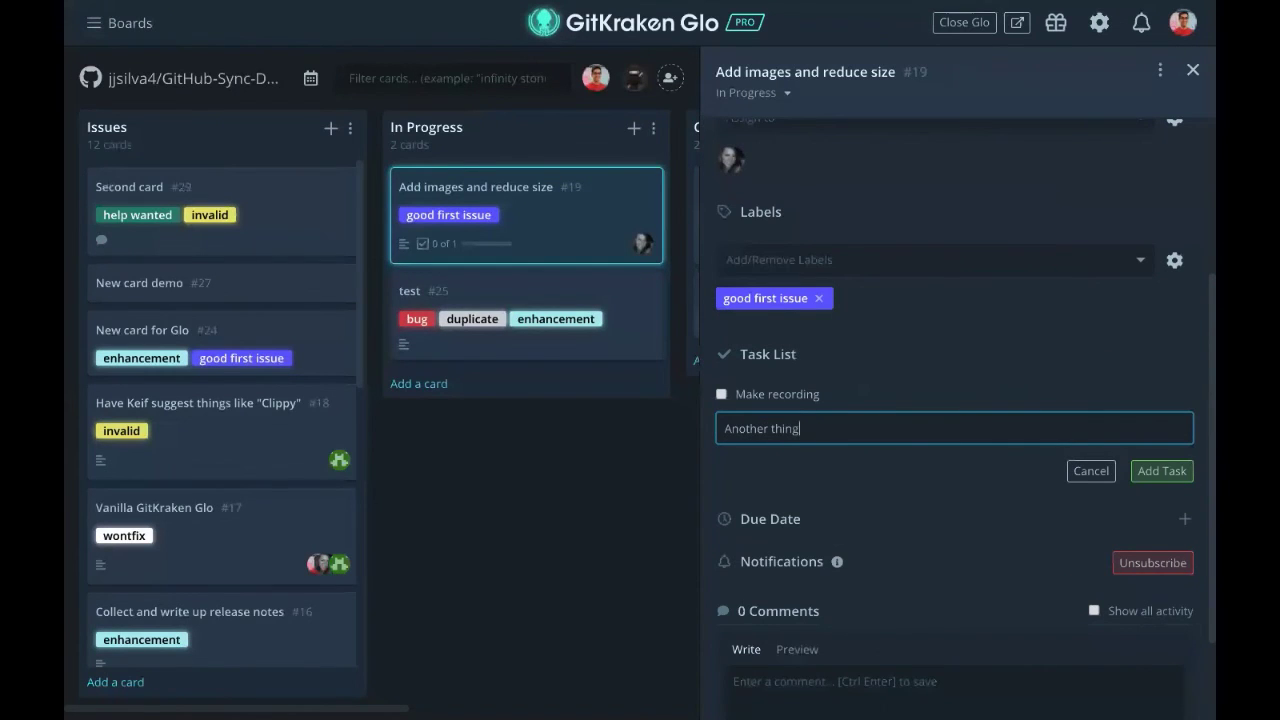
key(Return)
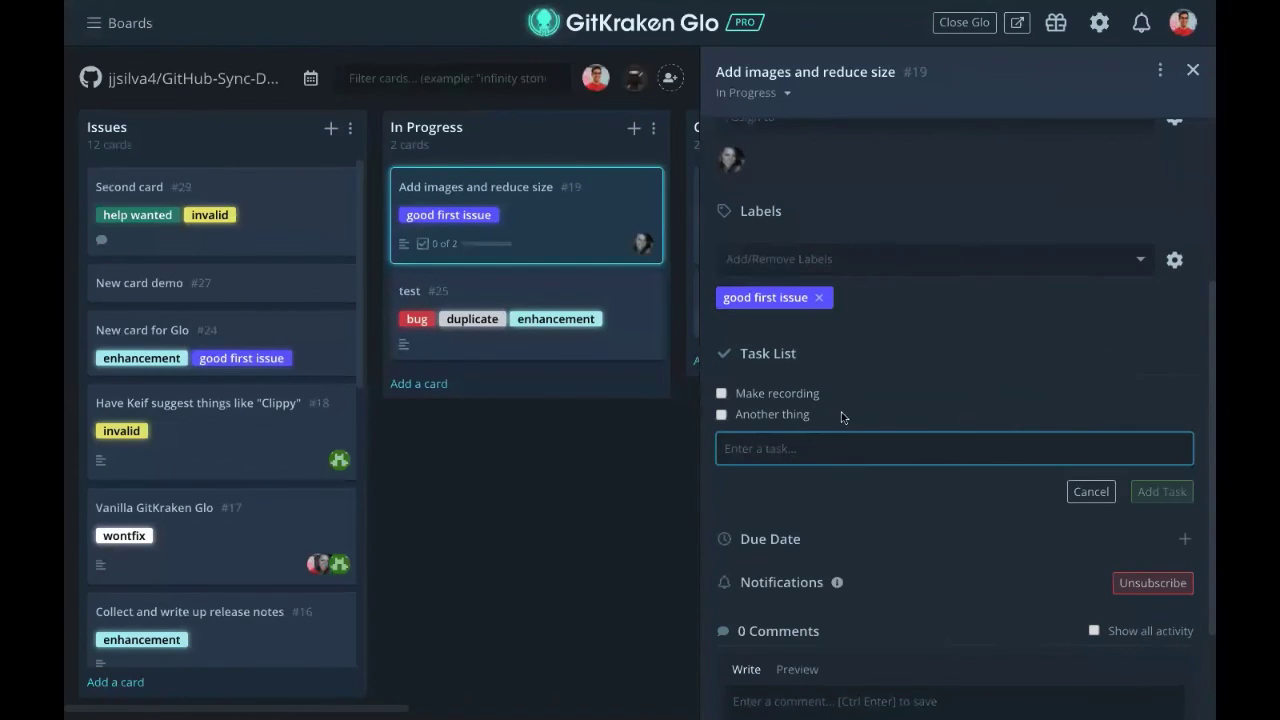
Step: Look over the card's description, then switch to Chrome and reload the GitHub issue page to check its tasks
scroll(830, 400, up, 3)
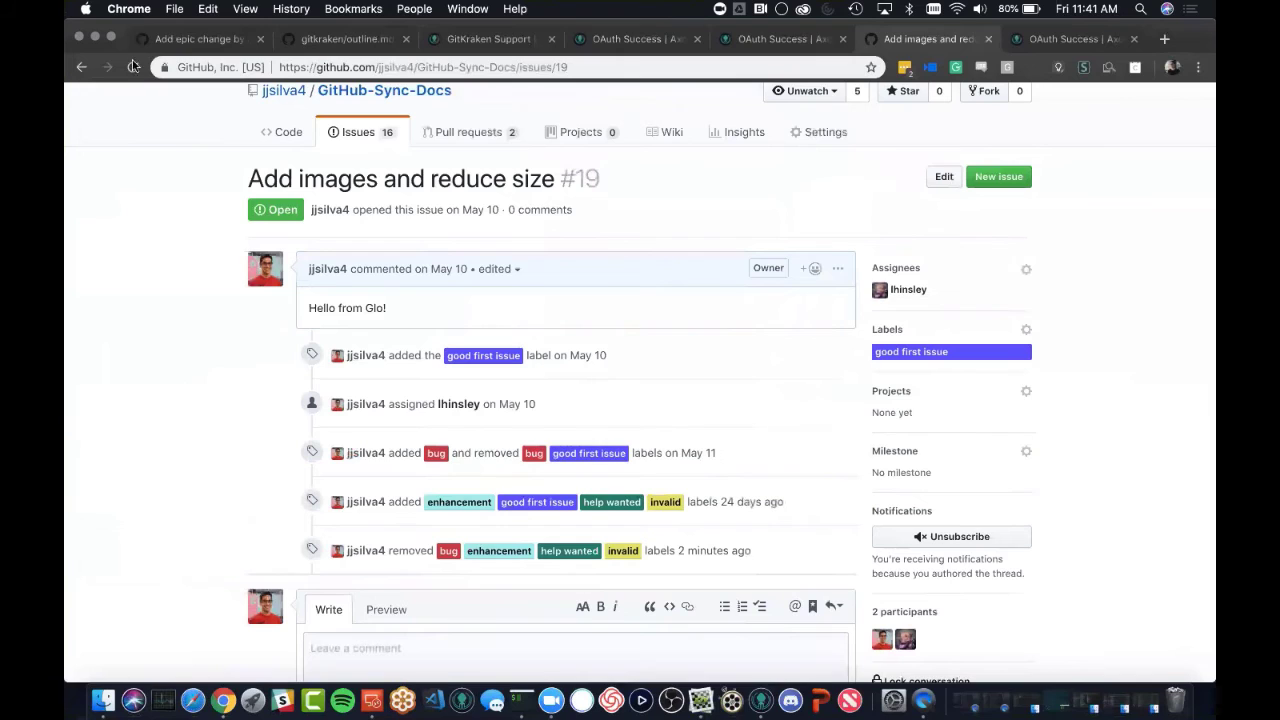
click(133, 66)
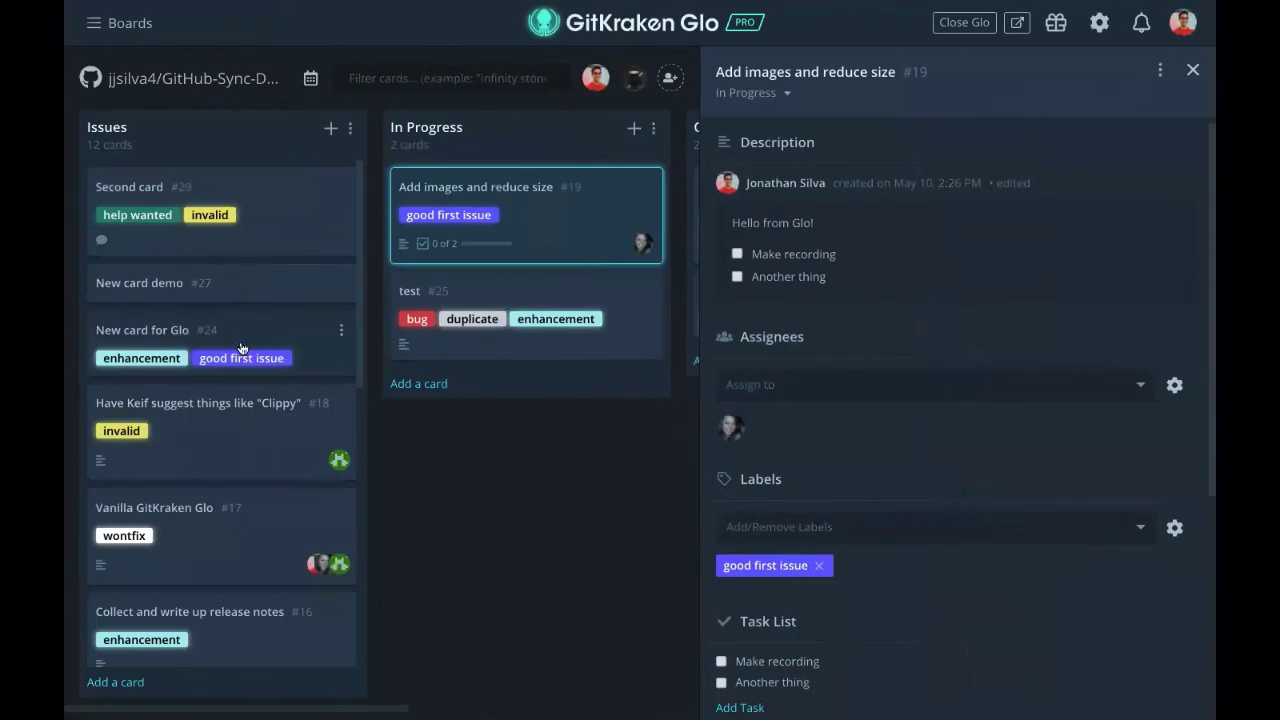
Step: Return to GitKraken and add the comment "Let's make a comment" to the "Add images and reduce size" card
scroll(926, 404, down, 5)
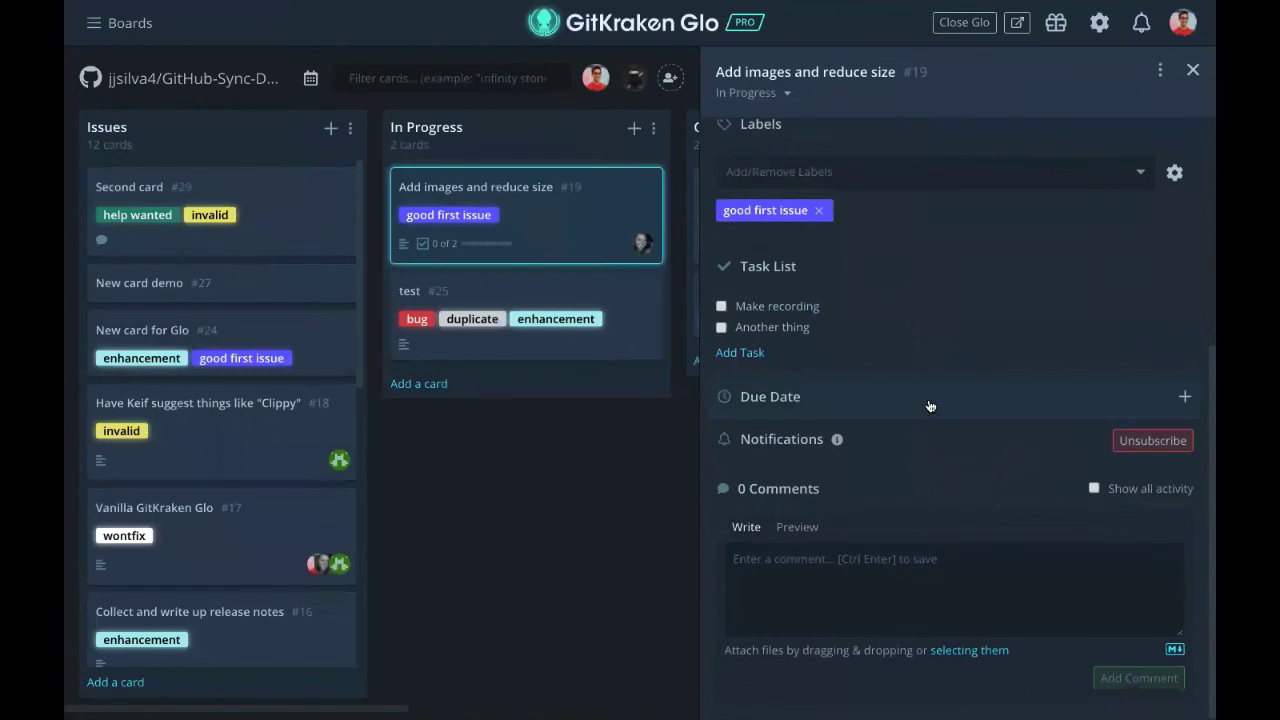
click(903, 560)
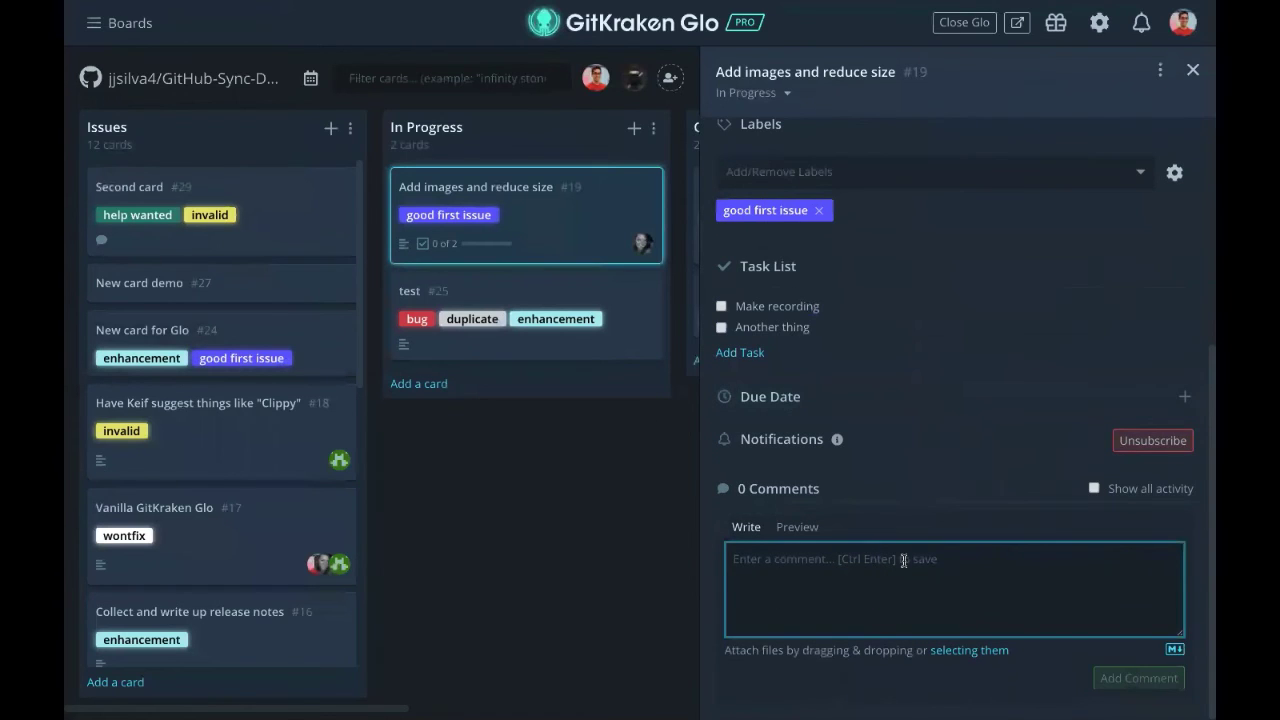
text(Let's make a c)
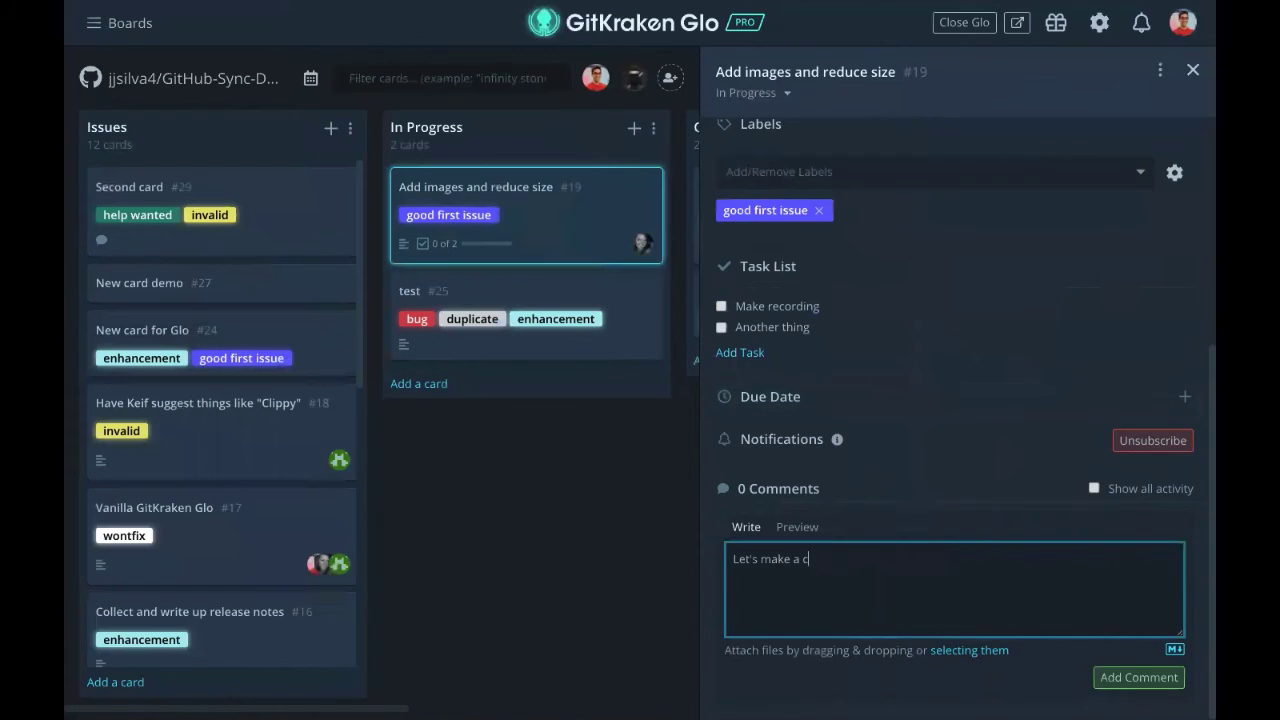
text(omment)
click(1139, 677)
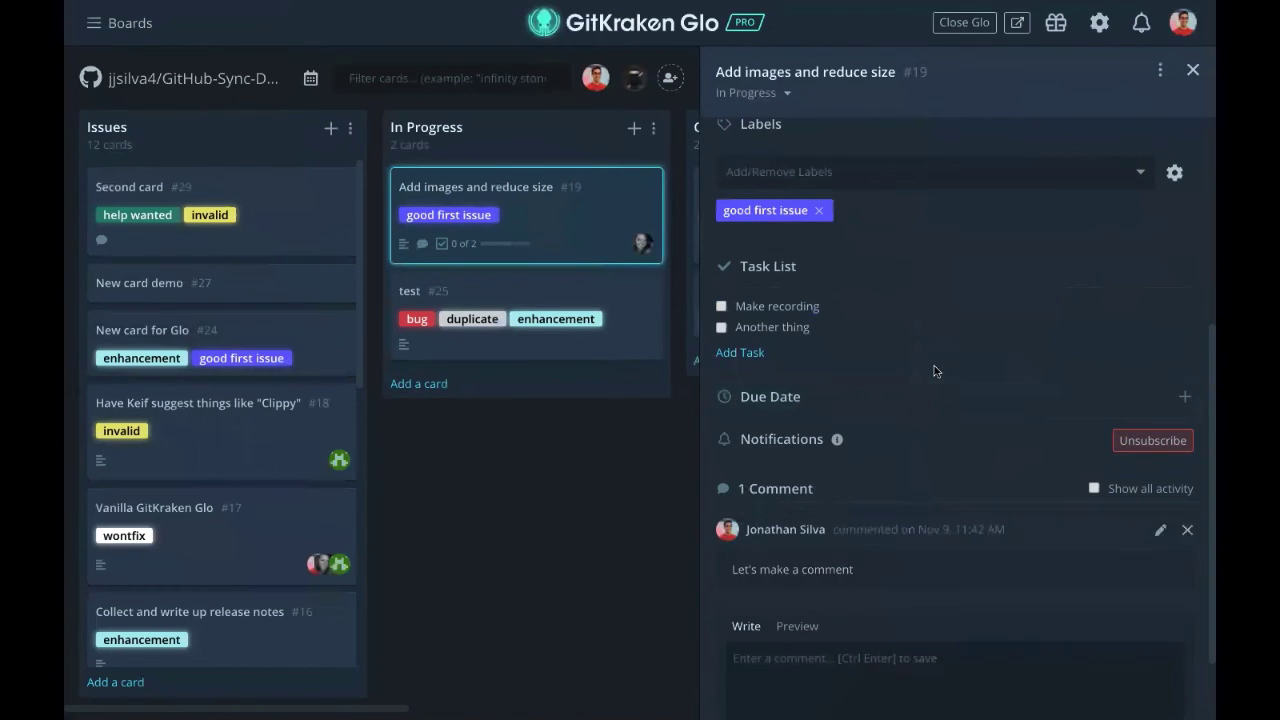
Step: Switch to Chrome, reload the "Add images and reduce size" issue page and post the comment "Comment from GitHub"
key(ctrl+Left)
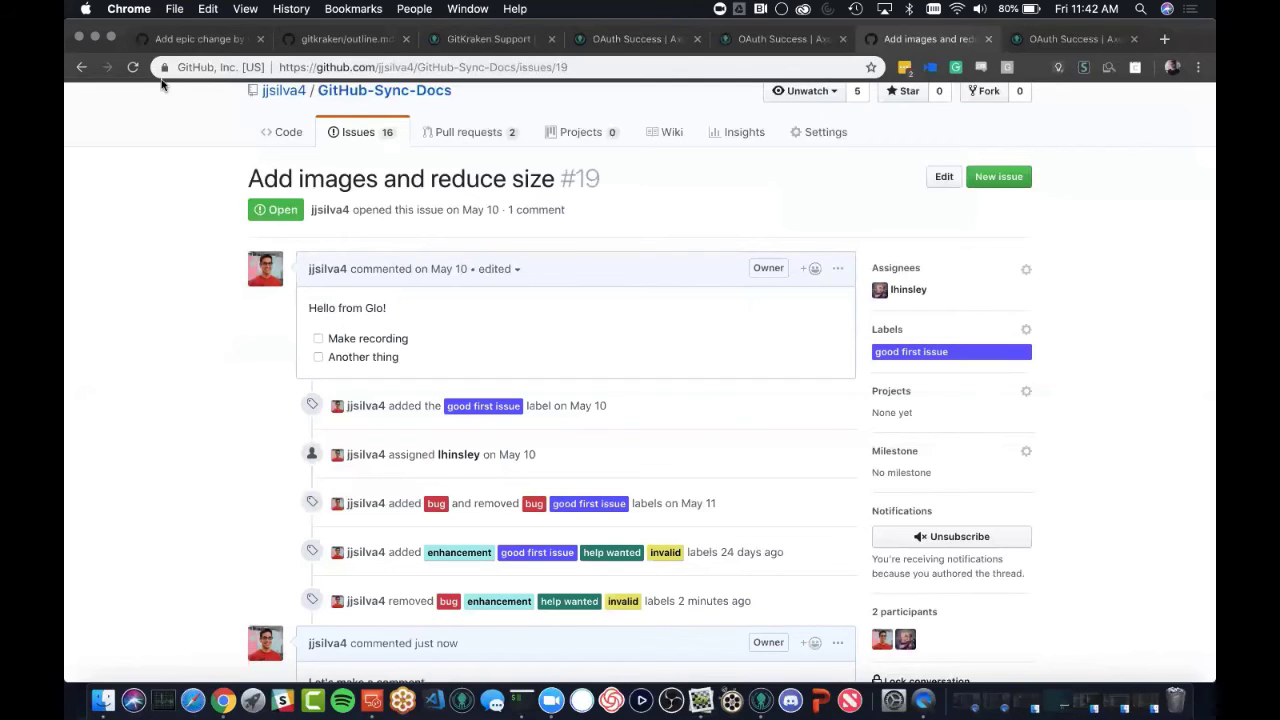
click(132, 67)
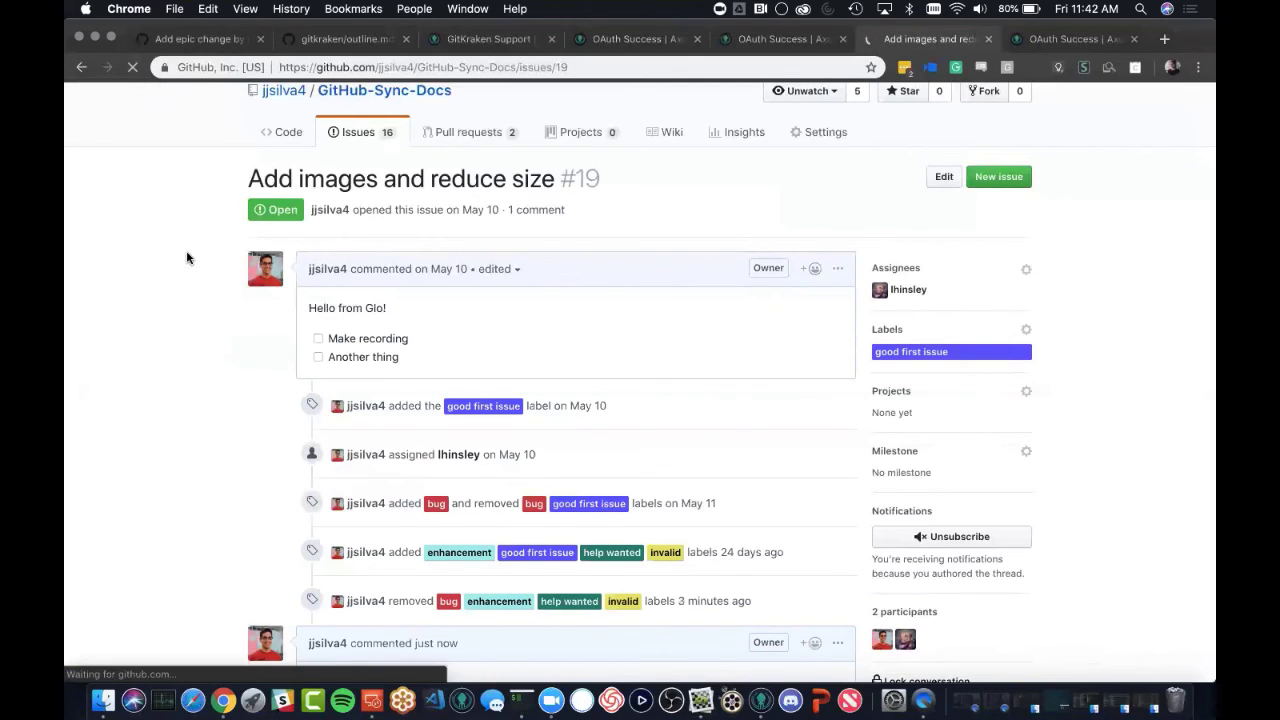
scroll(186, 258, down, 5)
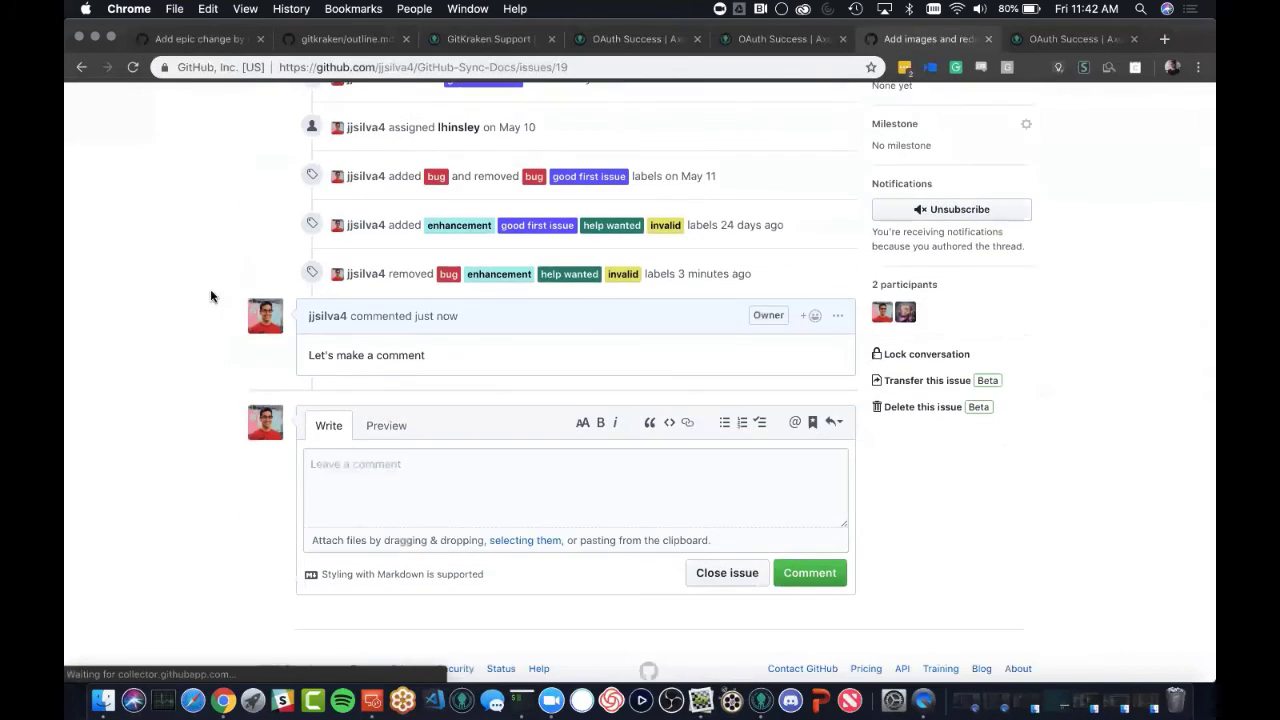
click(346, 463)
text(Comment from GitHub)
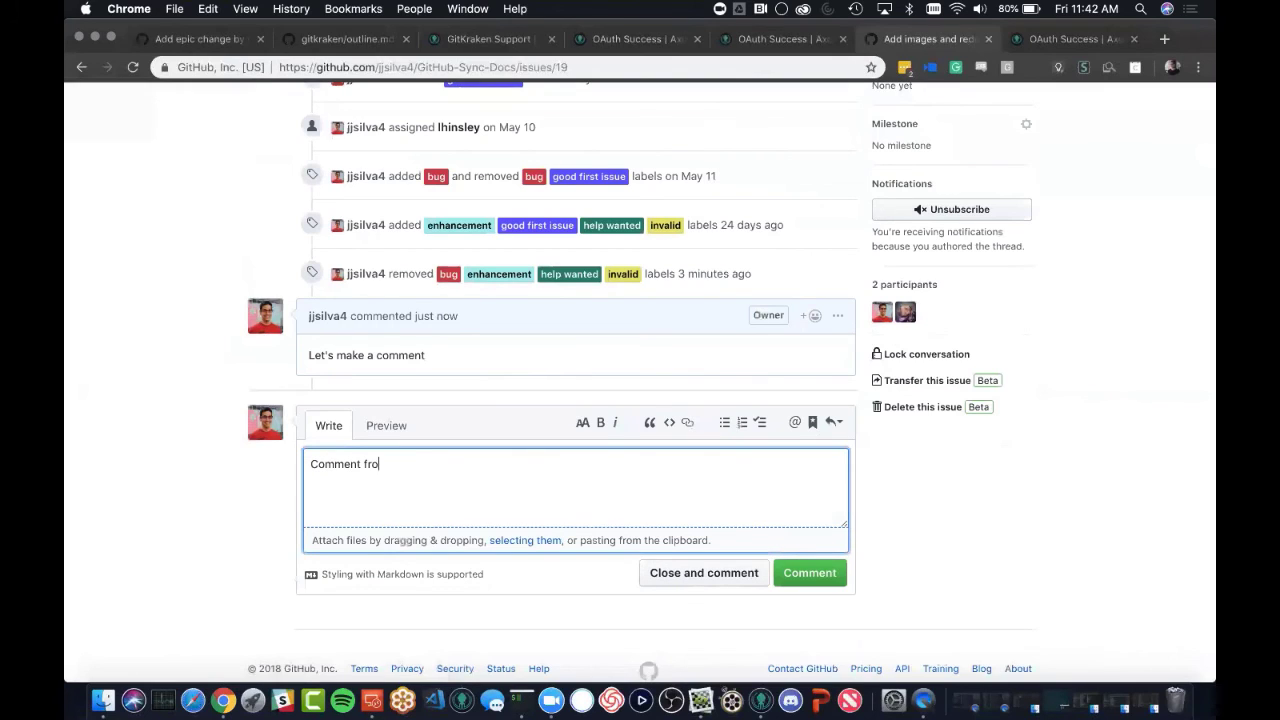
click(786, 574)
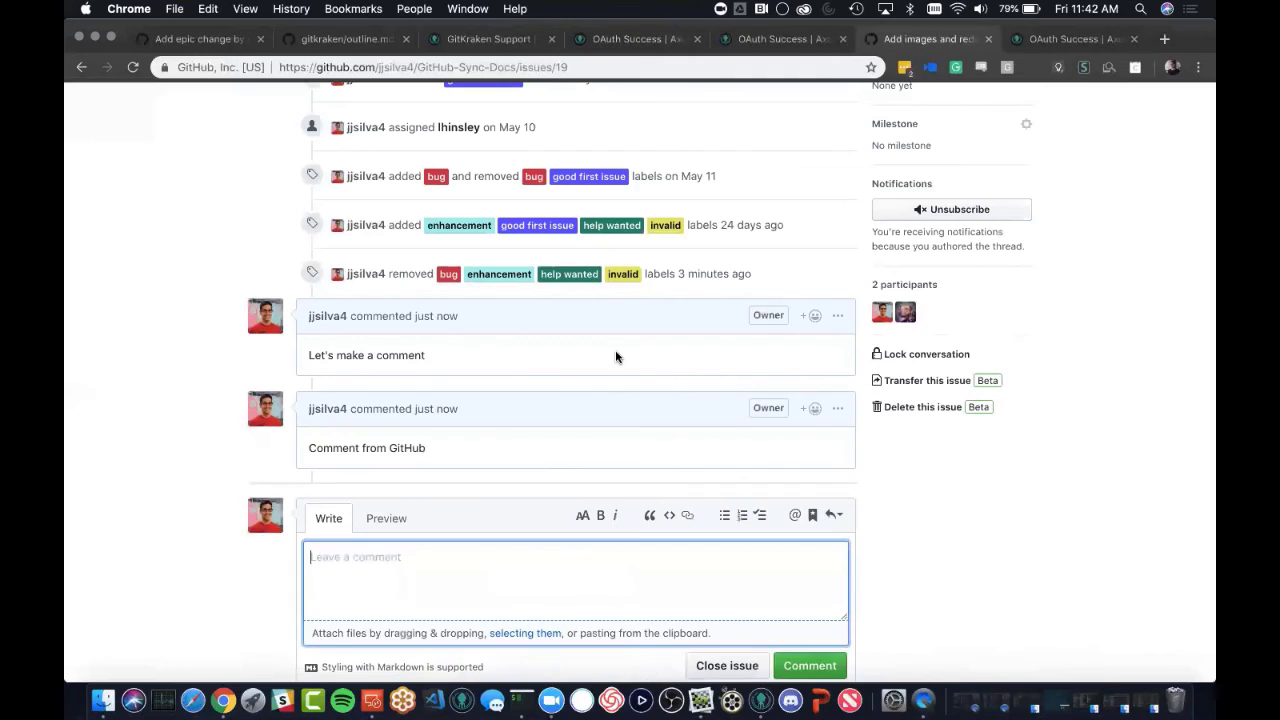
Step: Compare the comments on the card in GitKraken with those on the GitHub issue page in Chrome
key(ctrl+Right)
scroll(884, 356, down, 2)
scroll(884, 356, down, 1)
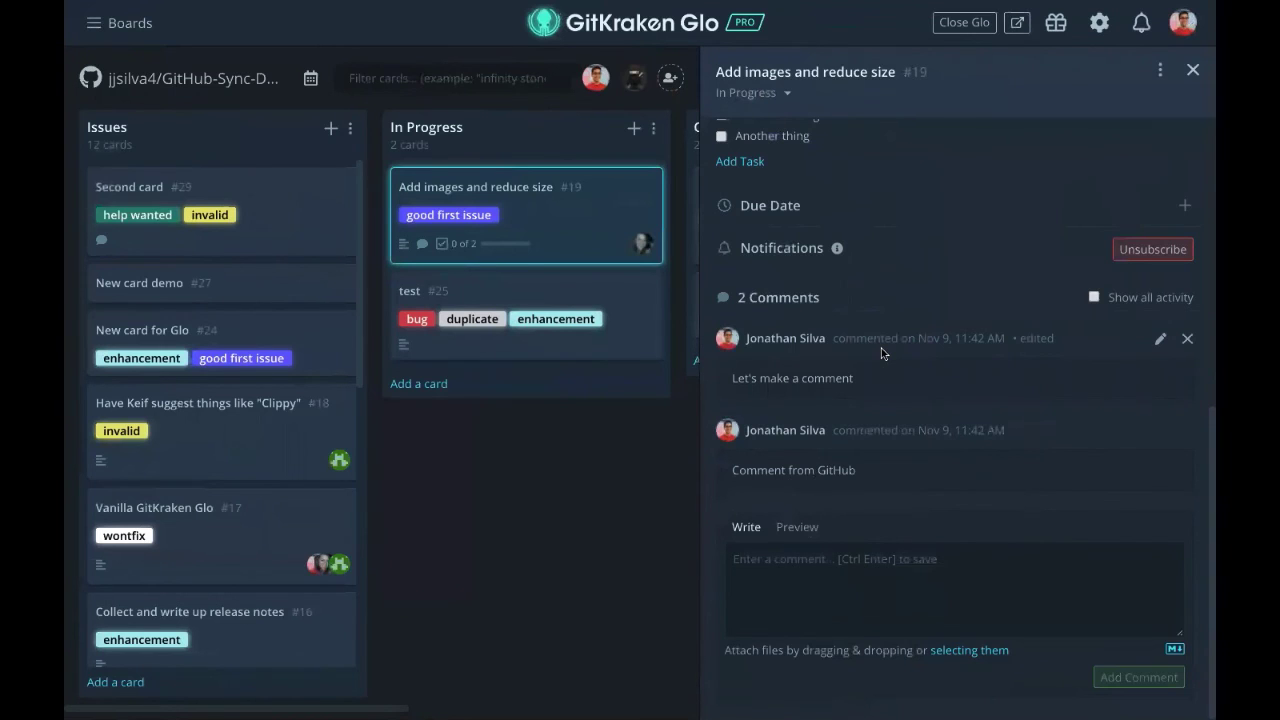
key(ctrl+Left)
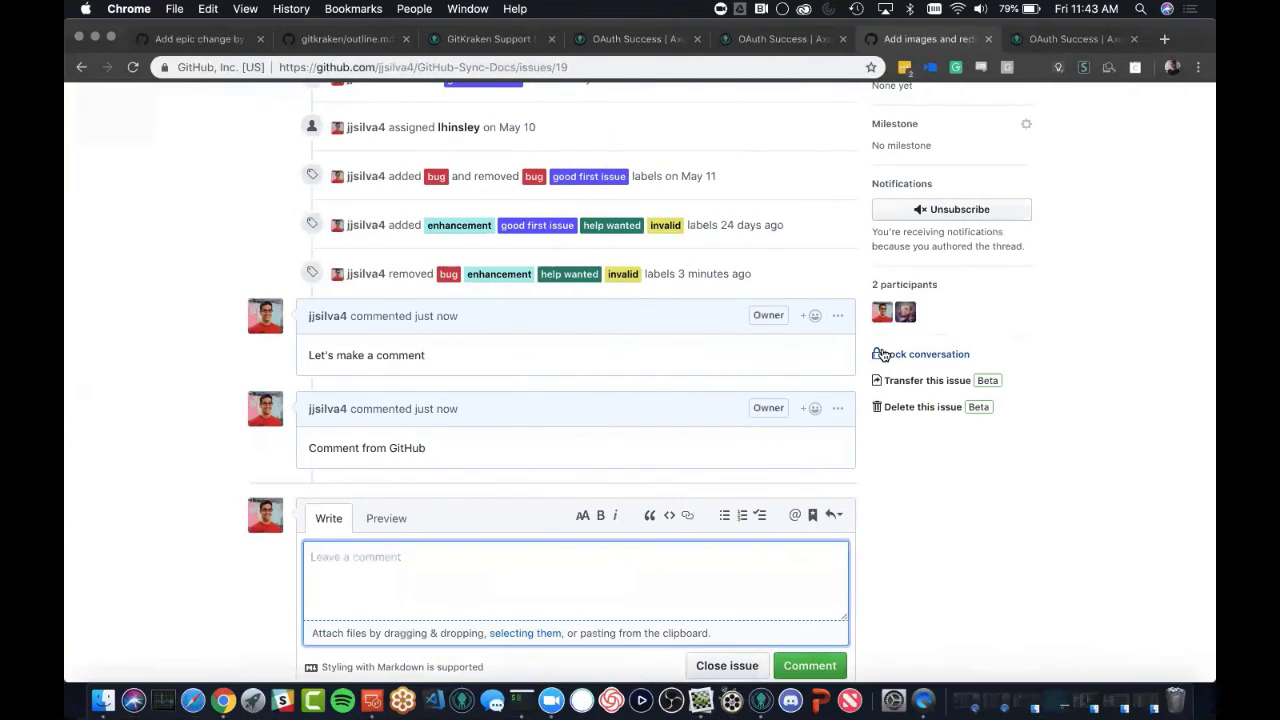
scroll(880, 354, up, 5)
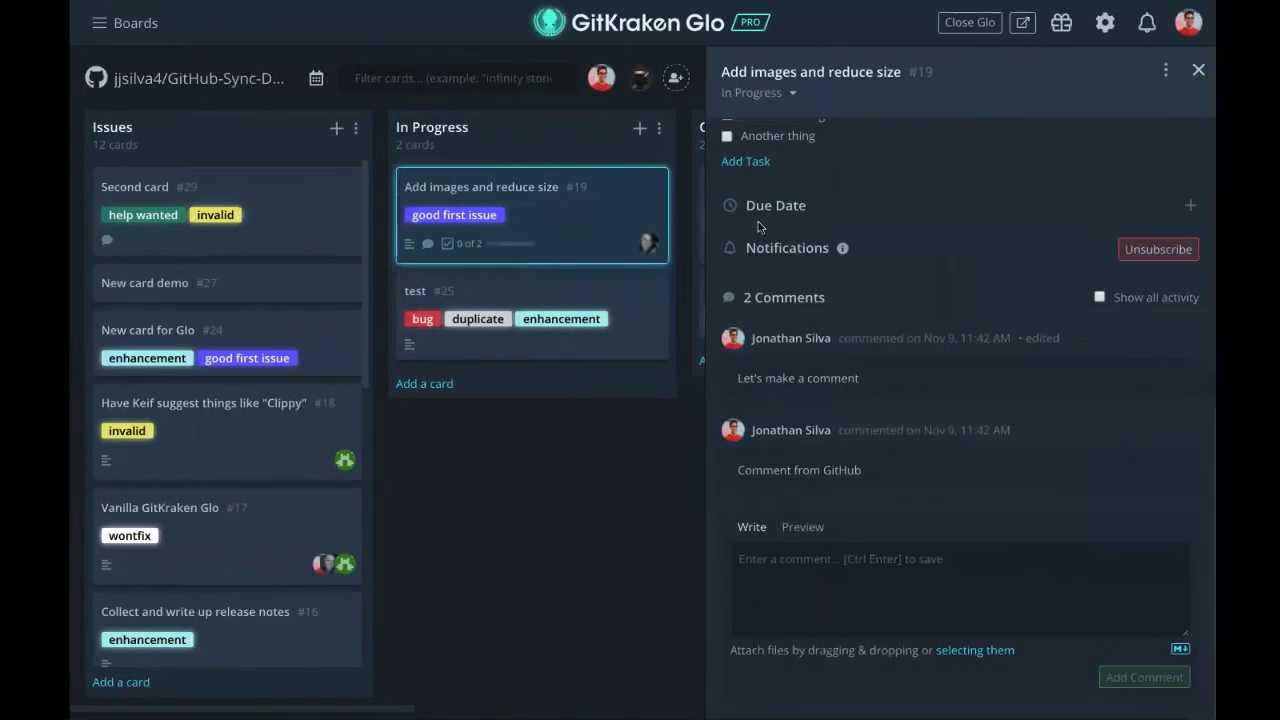
Step: Close the card in GitKraken and review the board's users and GitHub collaborators available to invite
click(1193, 69)
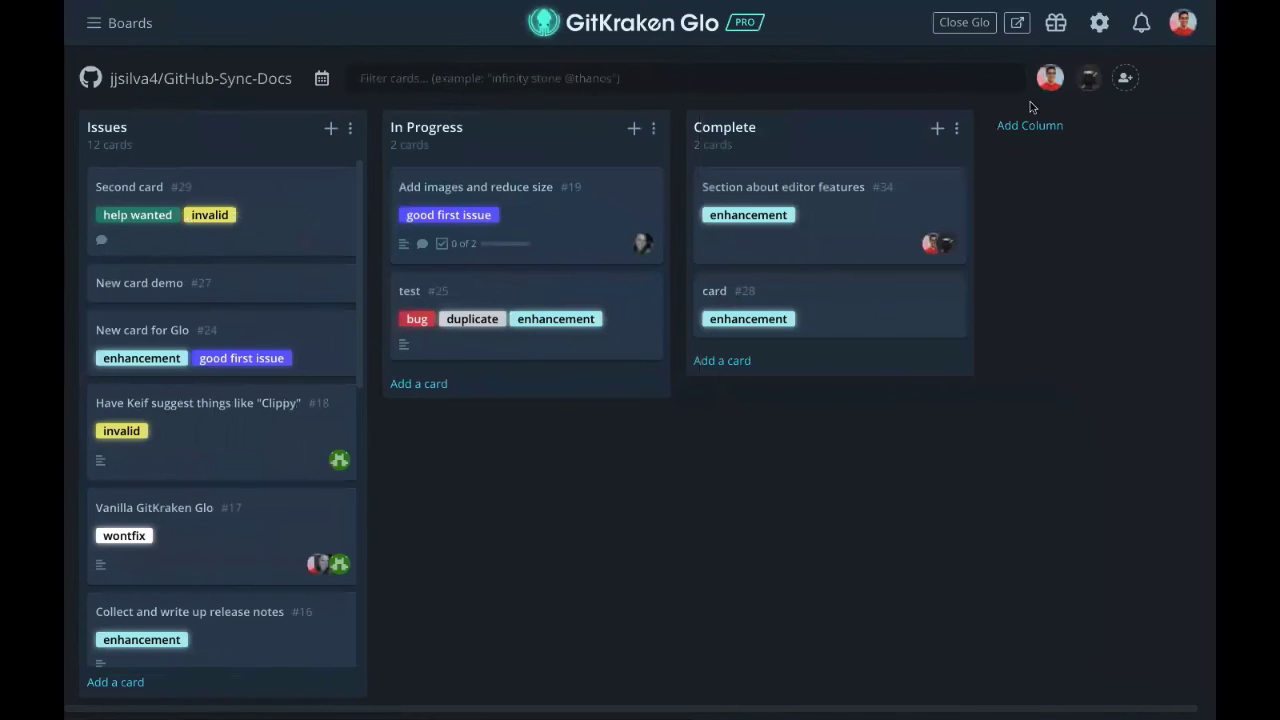
click(1122, 80)
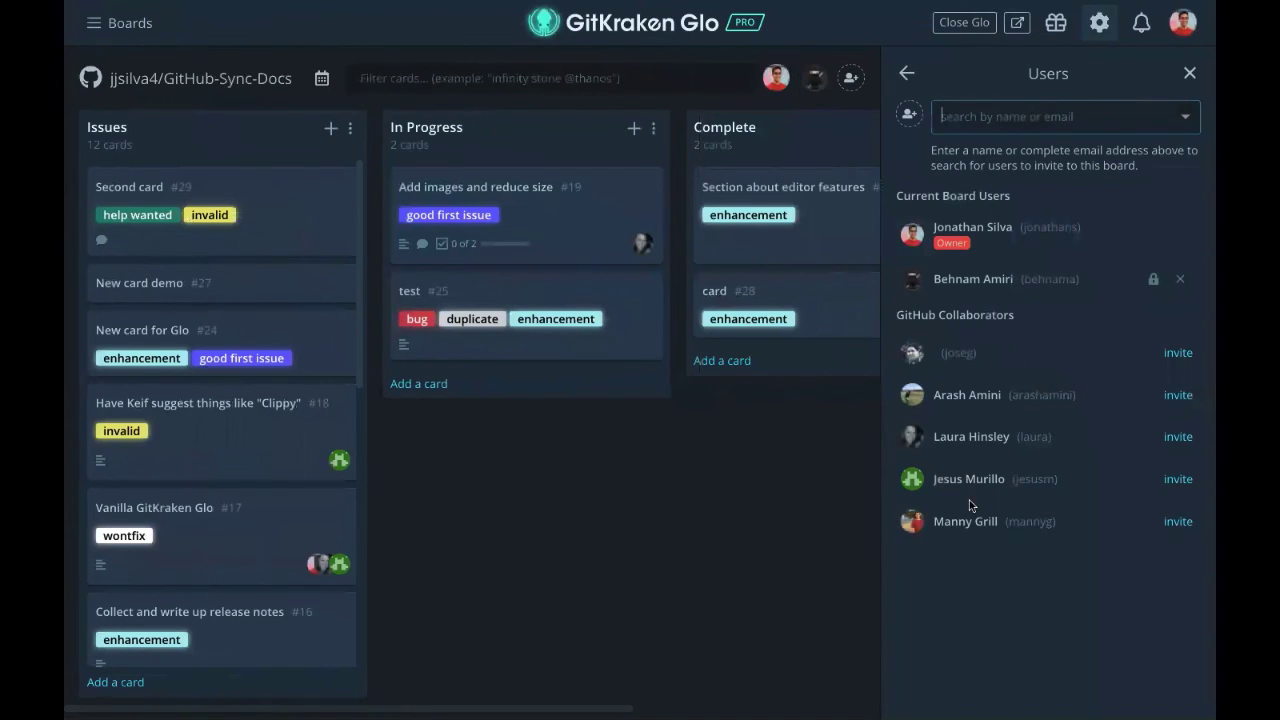
drag(896, 314, 1057, 313)
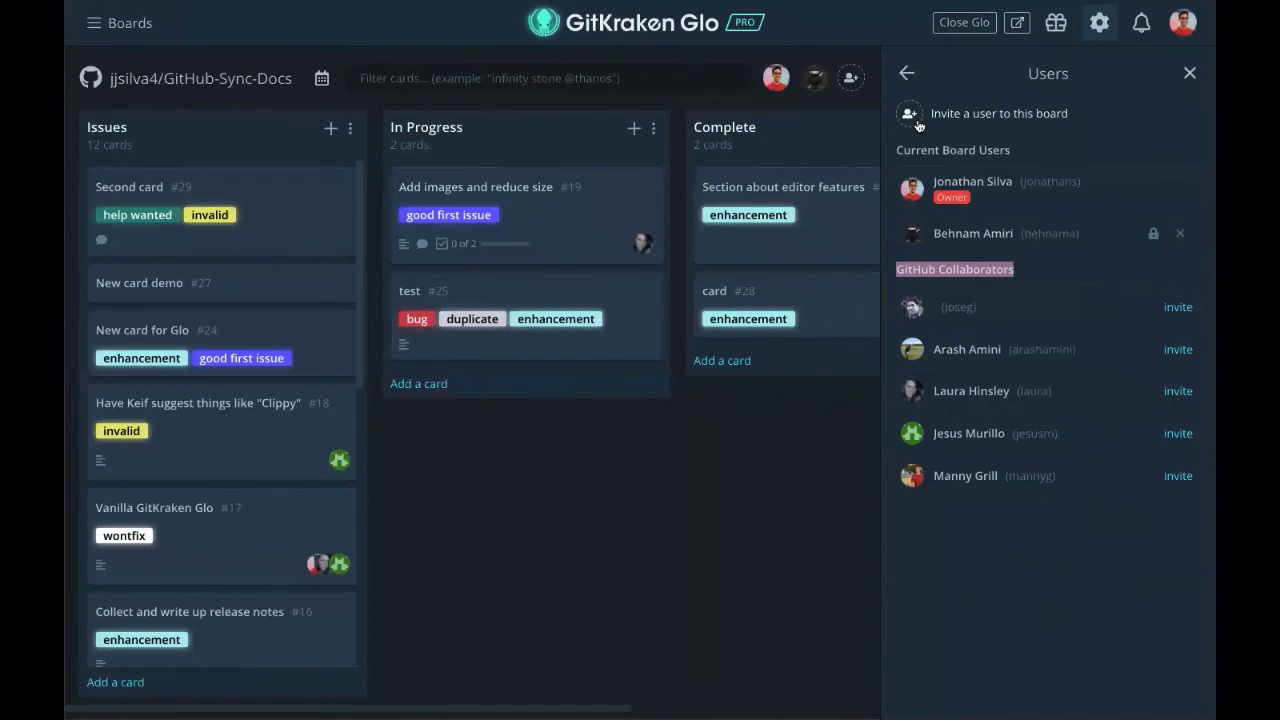
click(1189, 74)
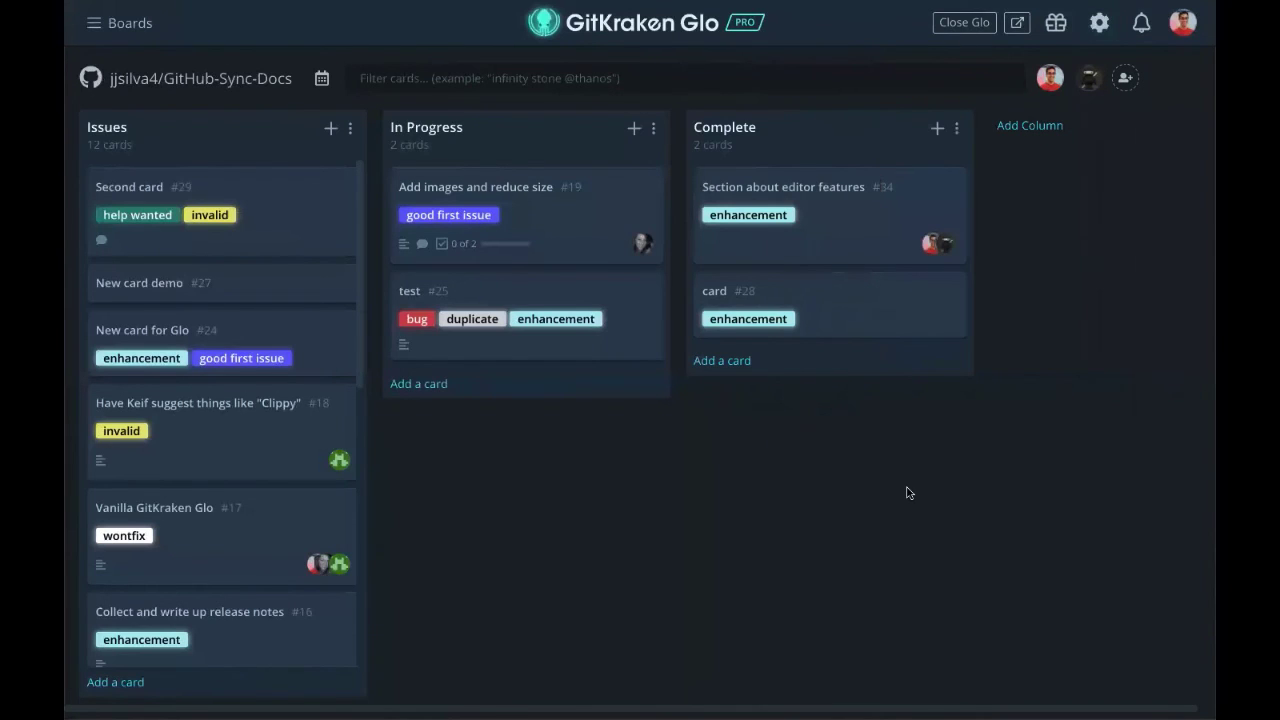
Step: Close Glo in GitKraken, switch to Chrome and open the bookmarked "1. JS To do" board in a new tab
click(968, 22)
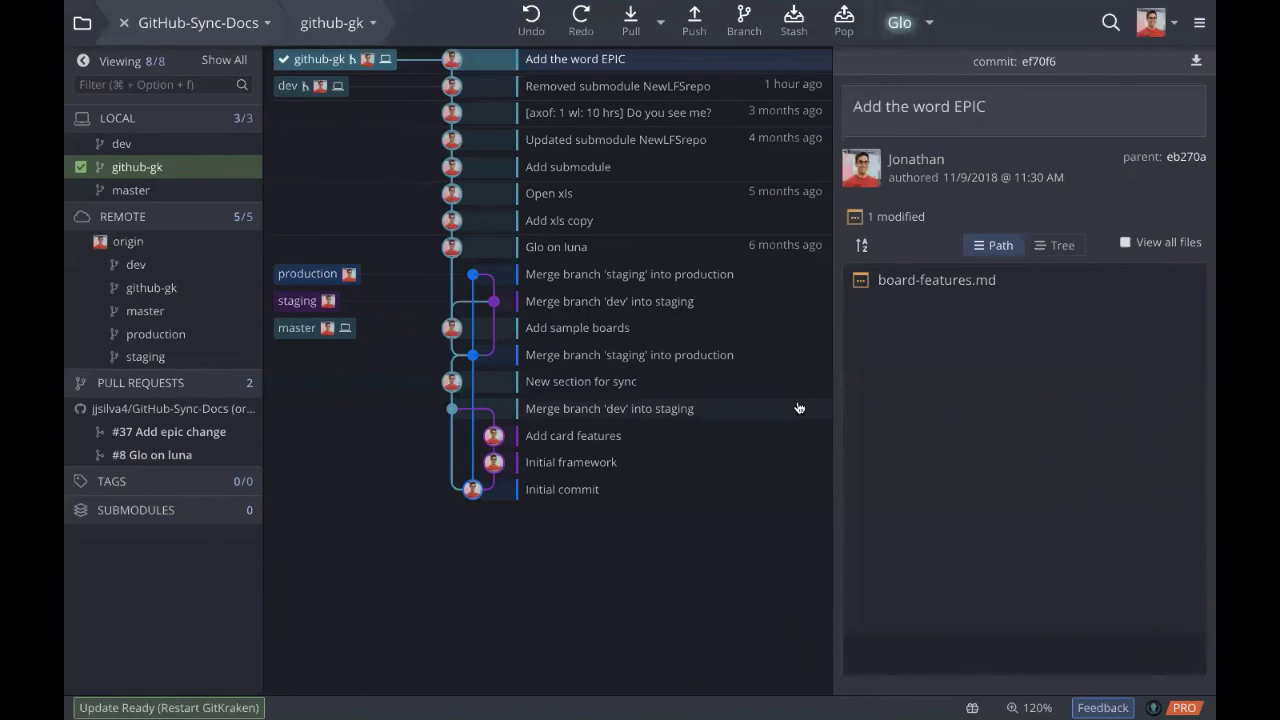
key(ctrl+Left)
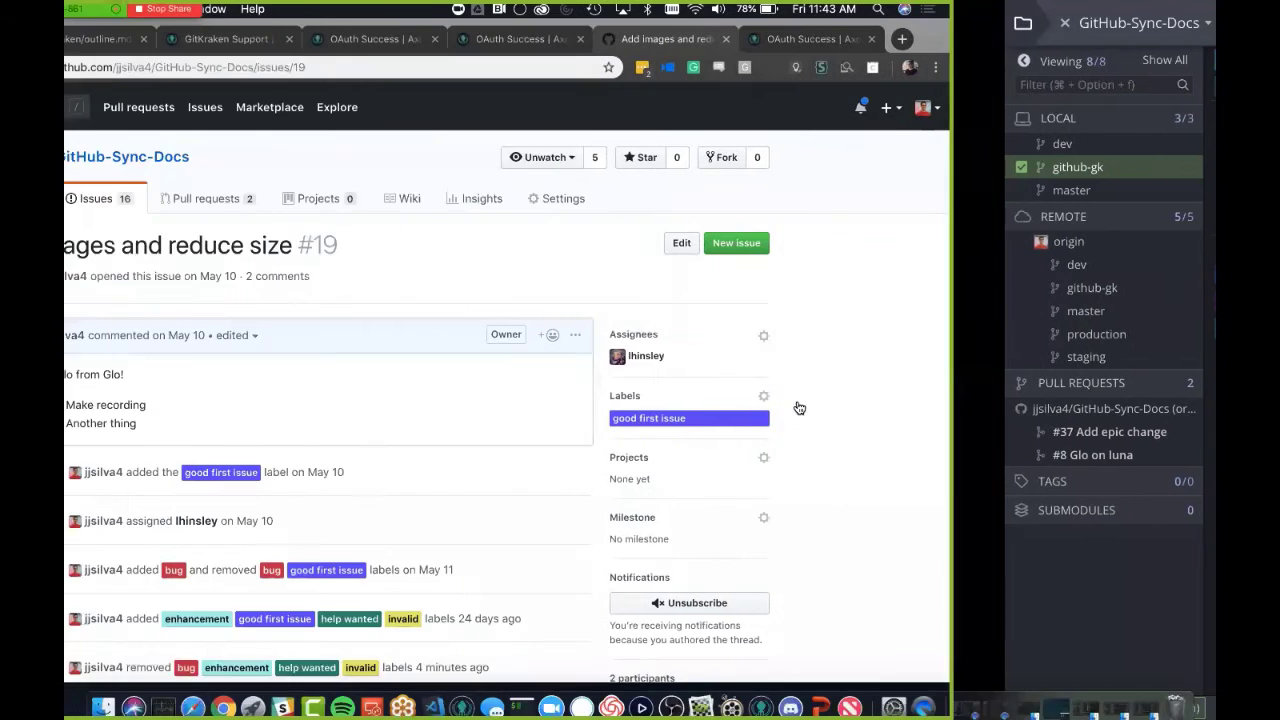
click(1165, 40)
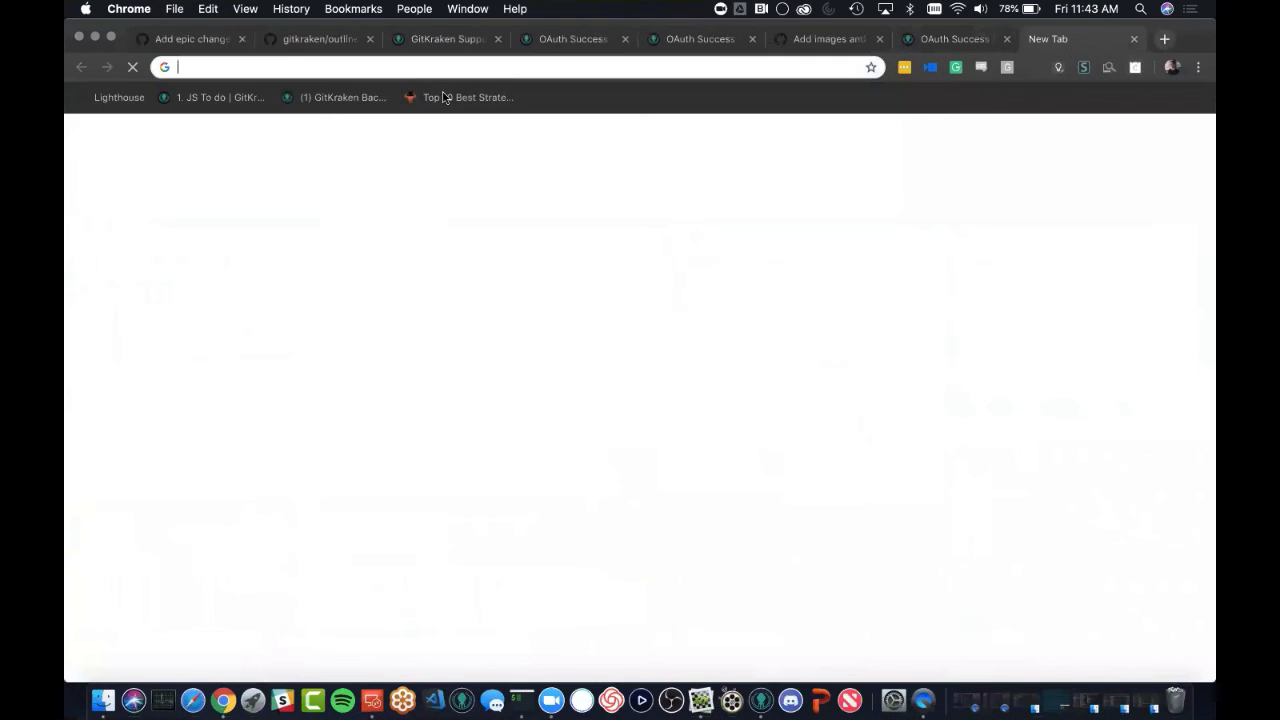
click(214, 92)
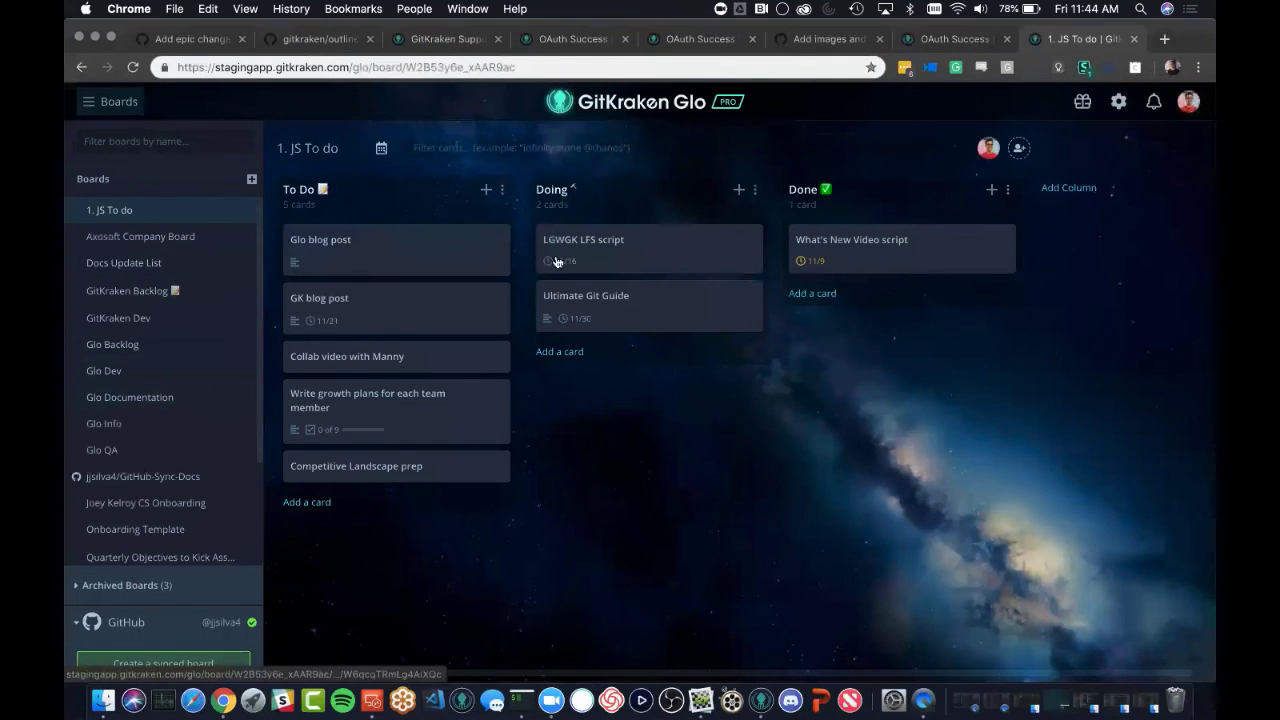
Step: Turn off the custom stagingapp.gitkraken.com style in the browser's style extension
click(1085, 68)
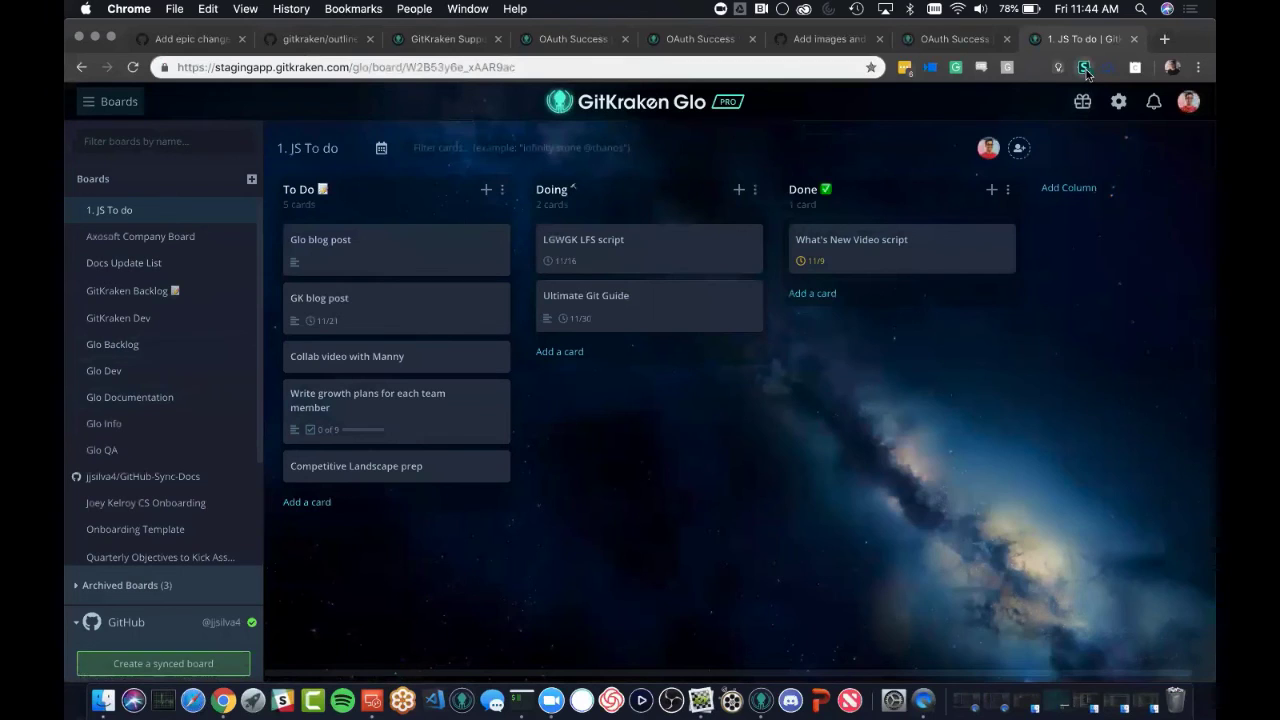
click(910, 95)
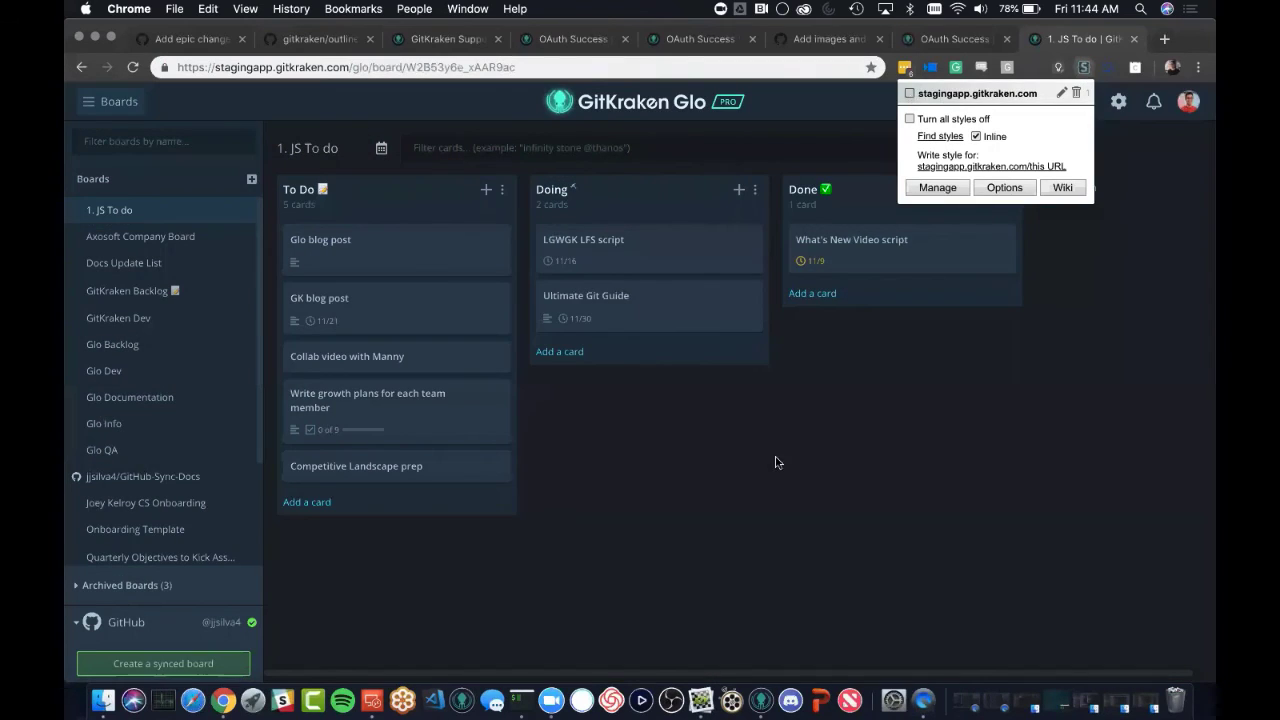
click(774, 460)
Step: Open the GitHub-Sync-Docs board in Chrome, move "Add images and reduce size" to Complete, and reopen Glo in GitKraken
scroll(205, 337, down, 2)
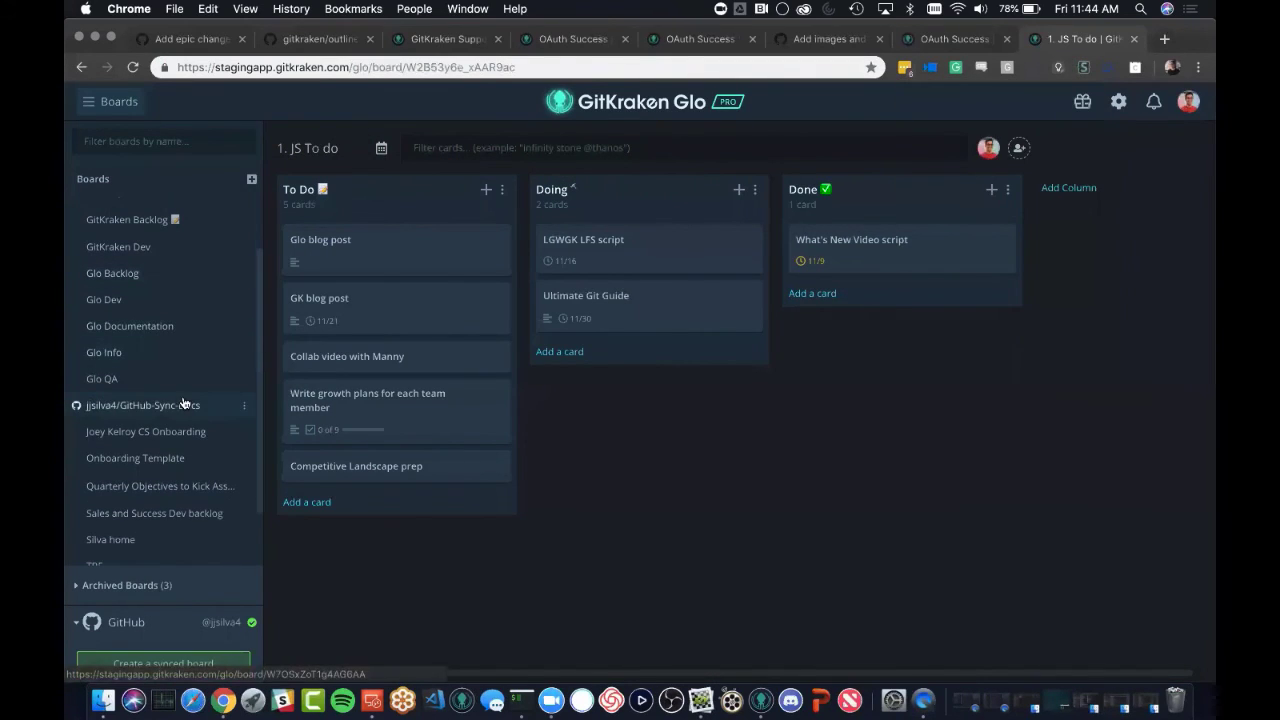
click(150, 405)
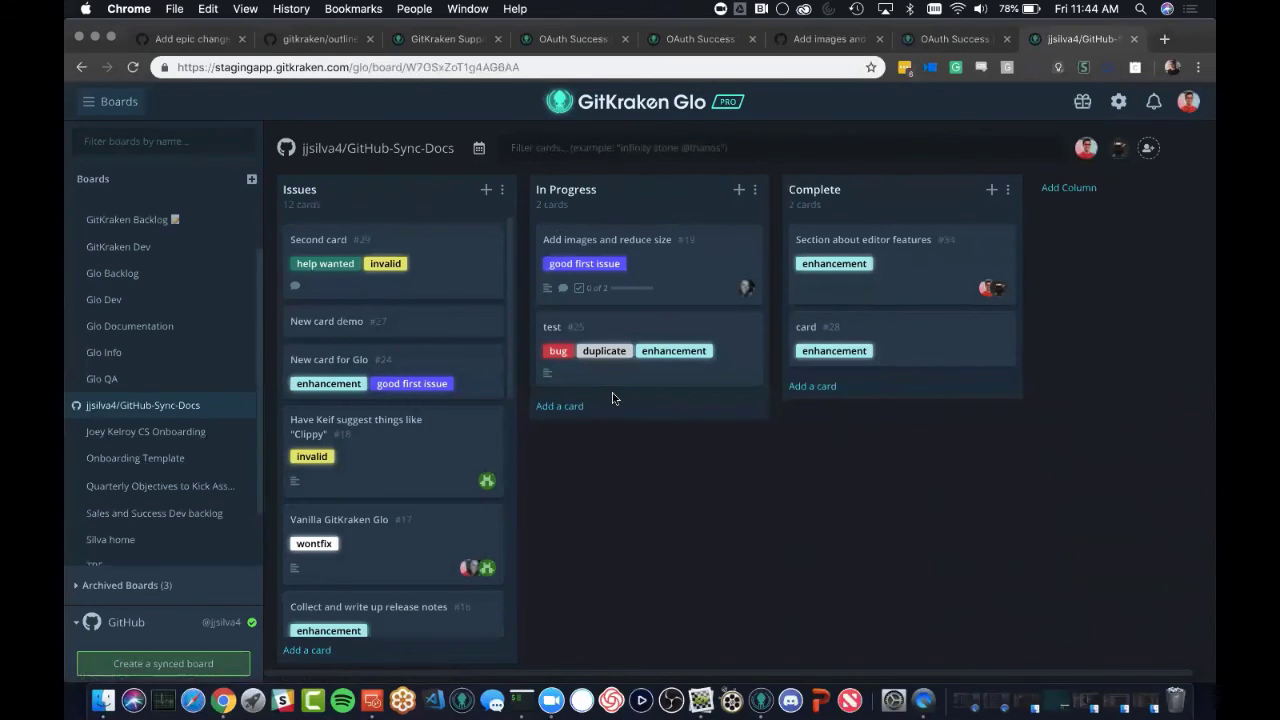
drag(663, 251, 881, 233)
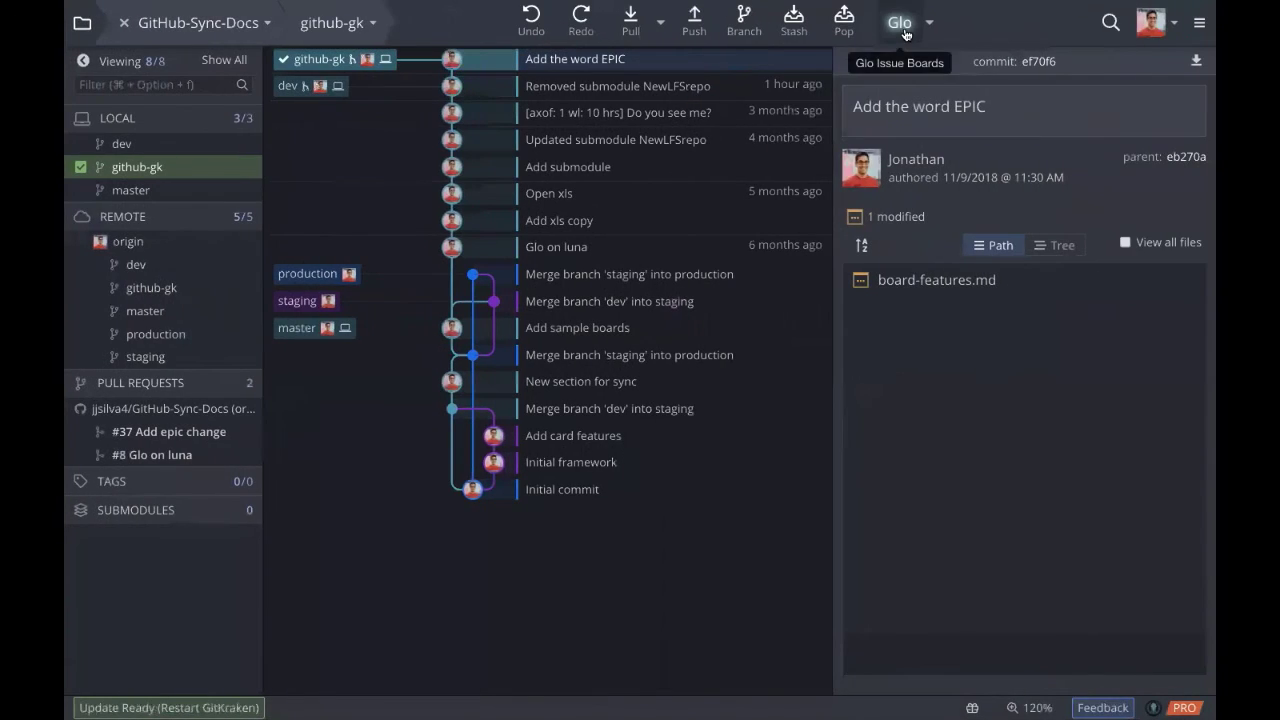
click(904, 24)
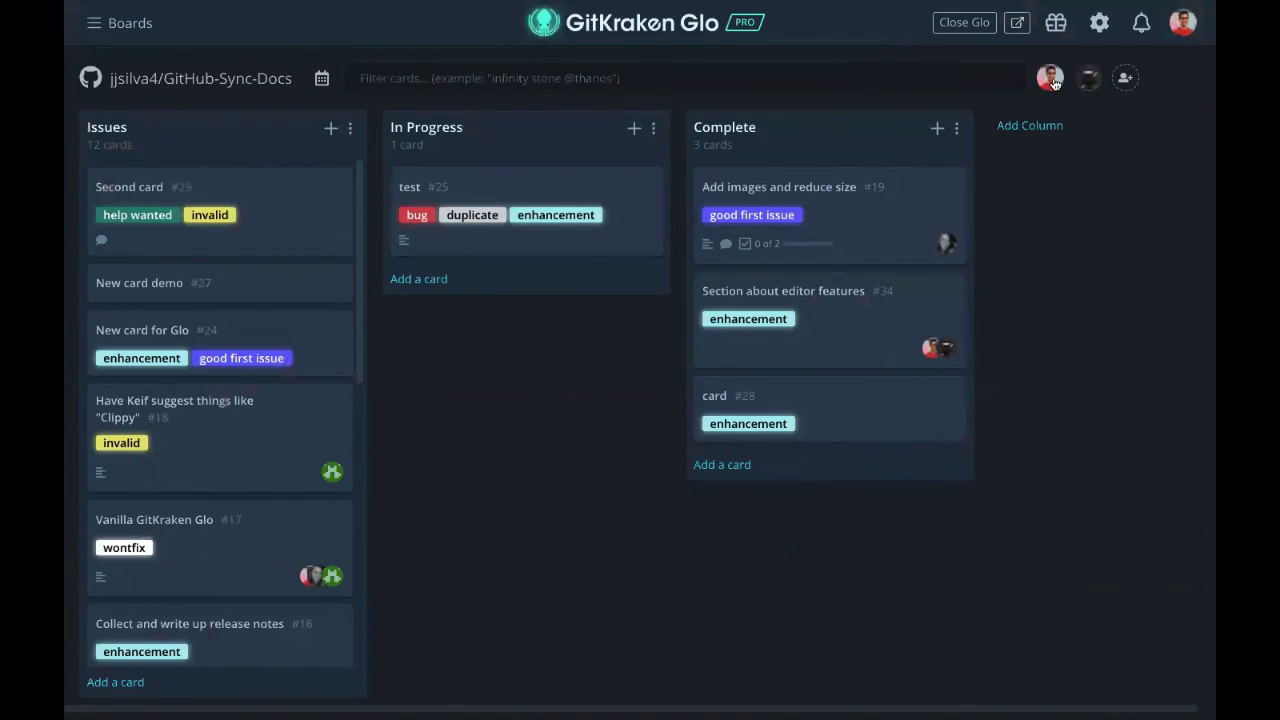
Step: Close Glo and open board-features.md from the "Add the word EPIC" commit for editing
click(964, 23)
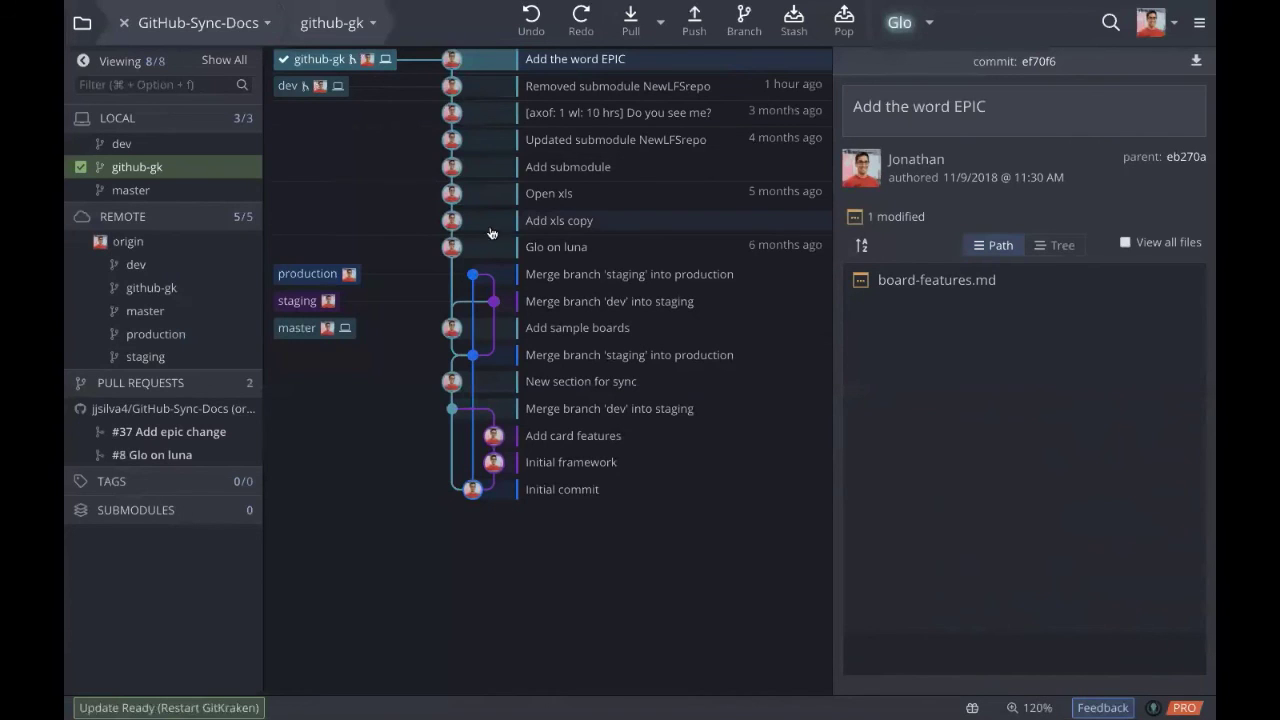
click(981, 280)
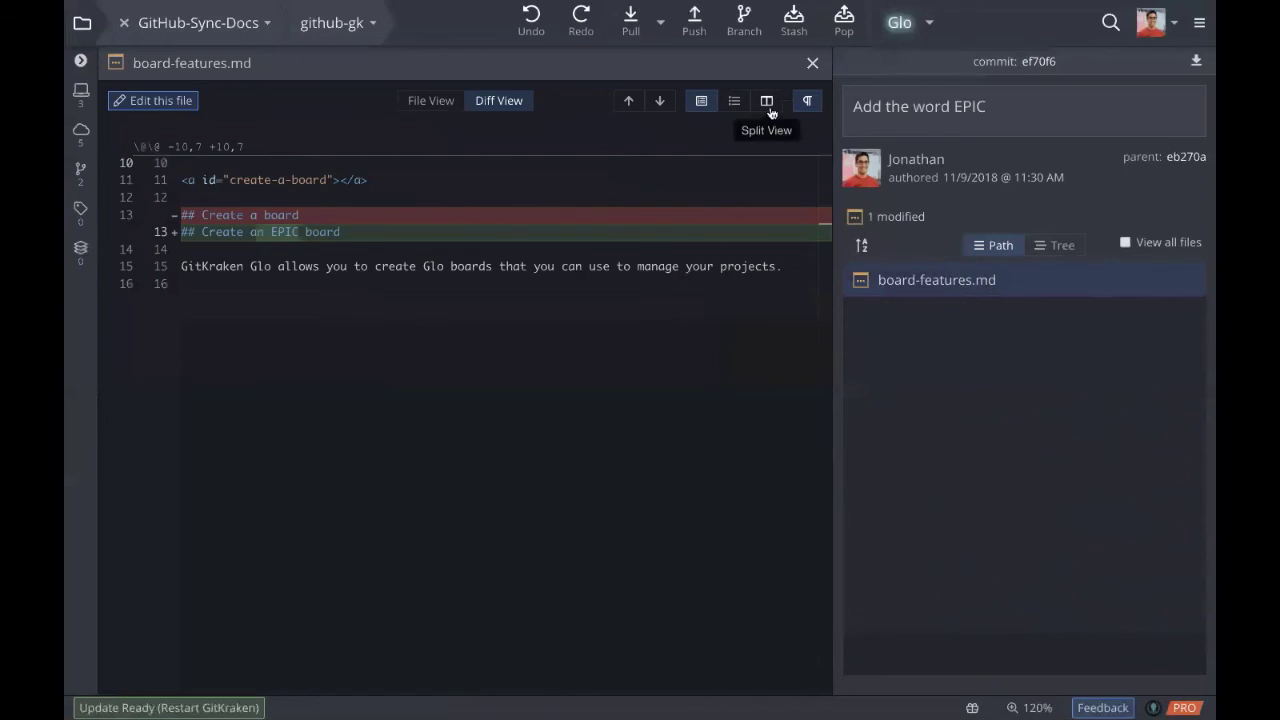
click(152, 100)
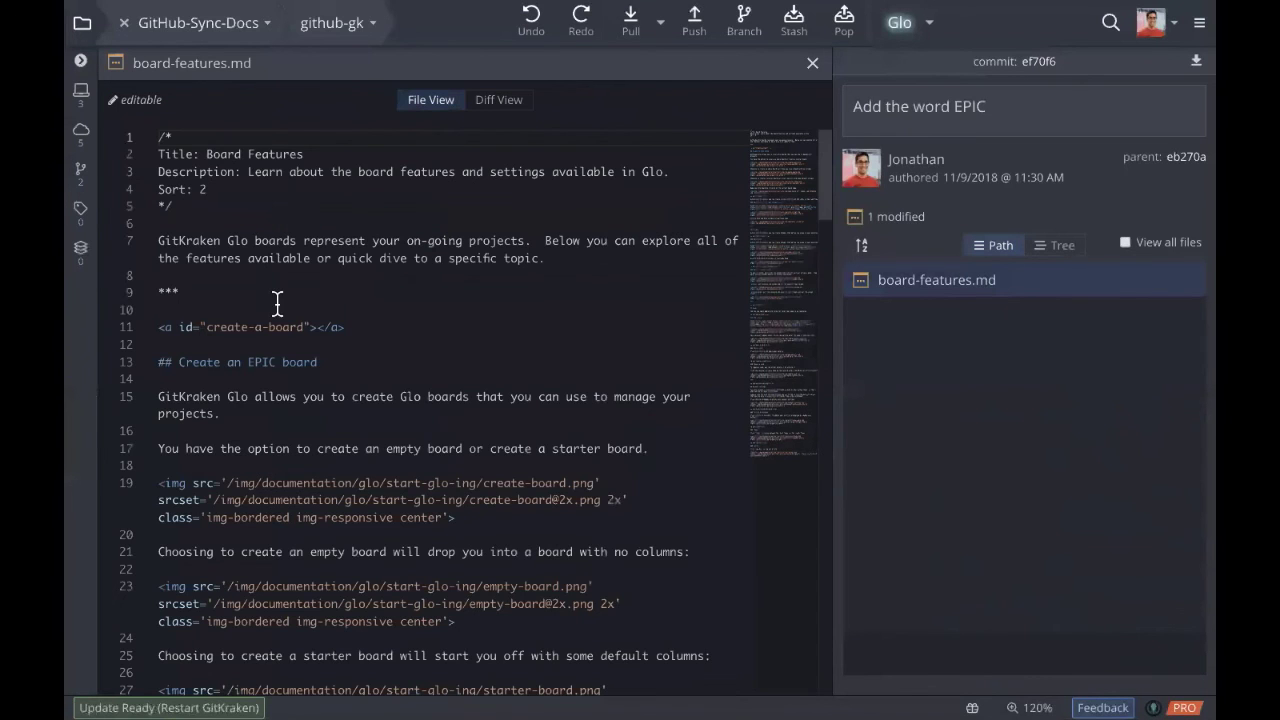
Step: Append "and this change too" to the "Create an EPIC board" heading on line 13 and save board-features.md
click(351, 362)
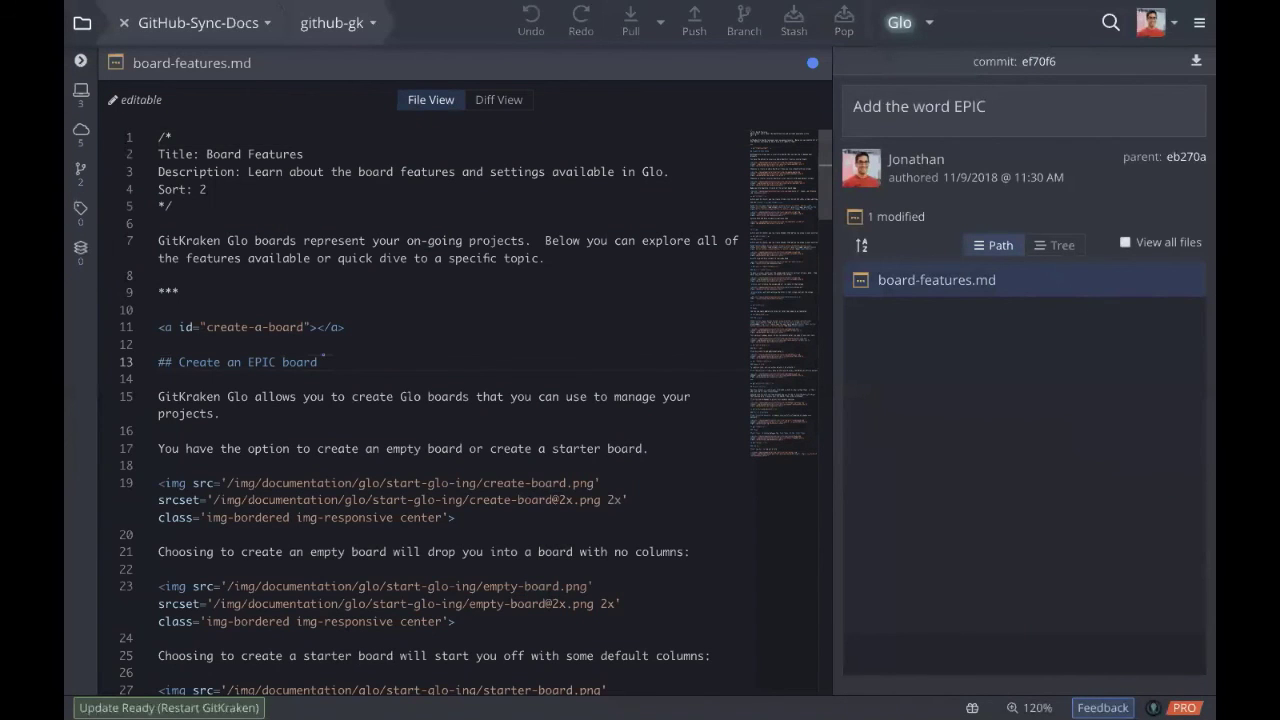
text(and this change too)
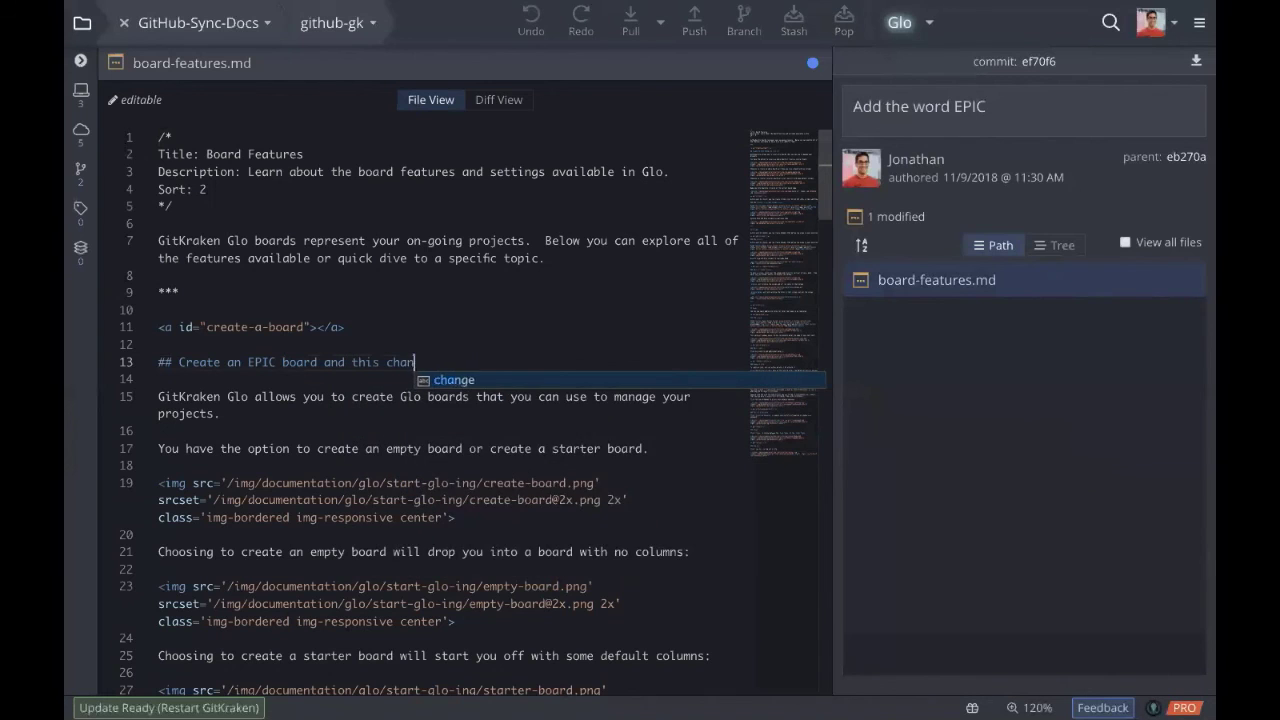
click(812, 63)
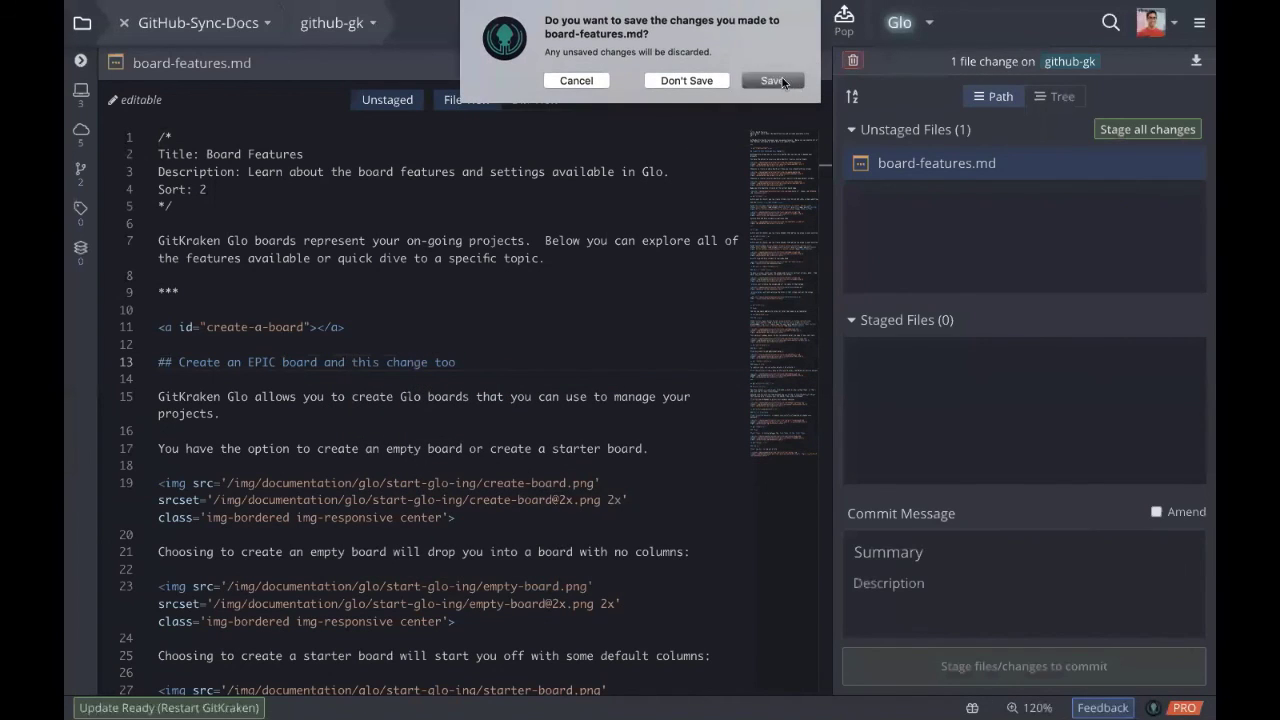
click(772, 80)
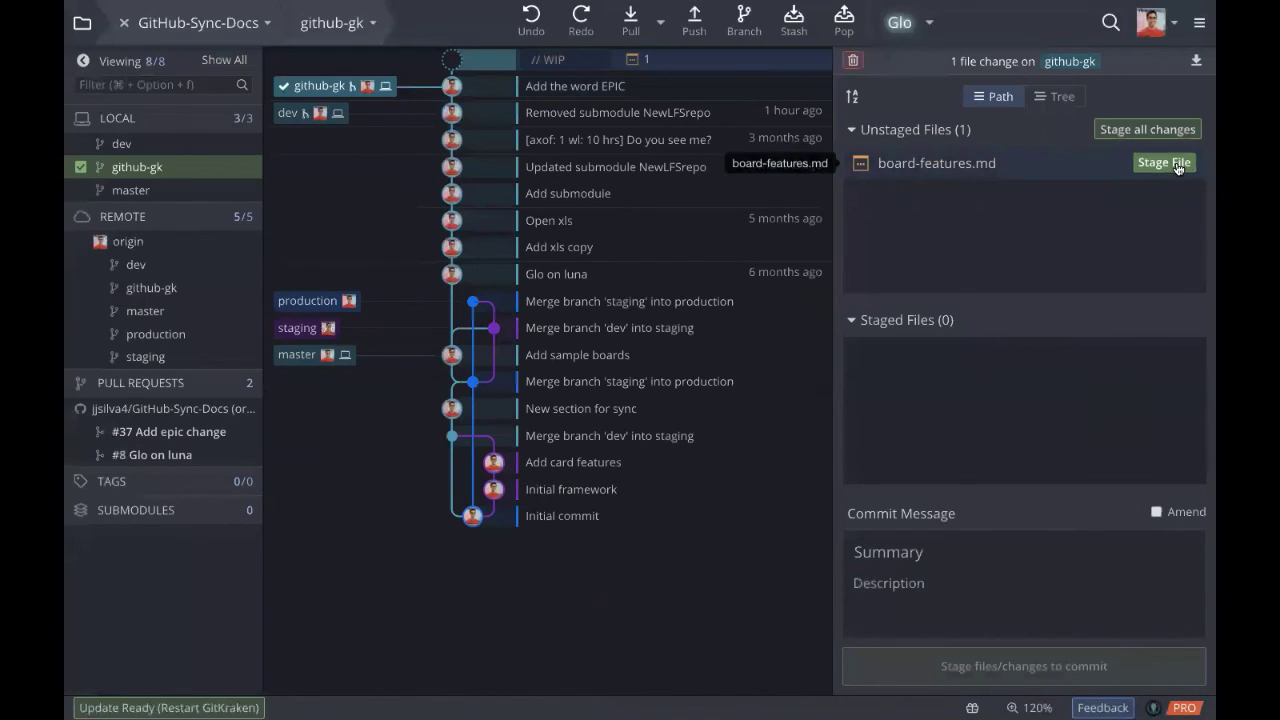
Step: Stage board-features.md and commit it to the github-gk branch with the summary "Change #2"
click(1168, 163)
click(982, 546)
text(C)
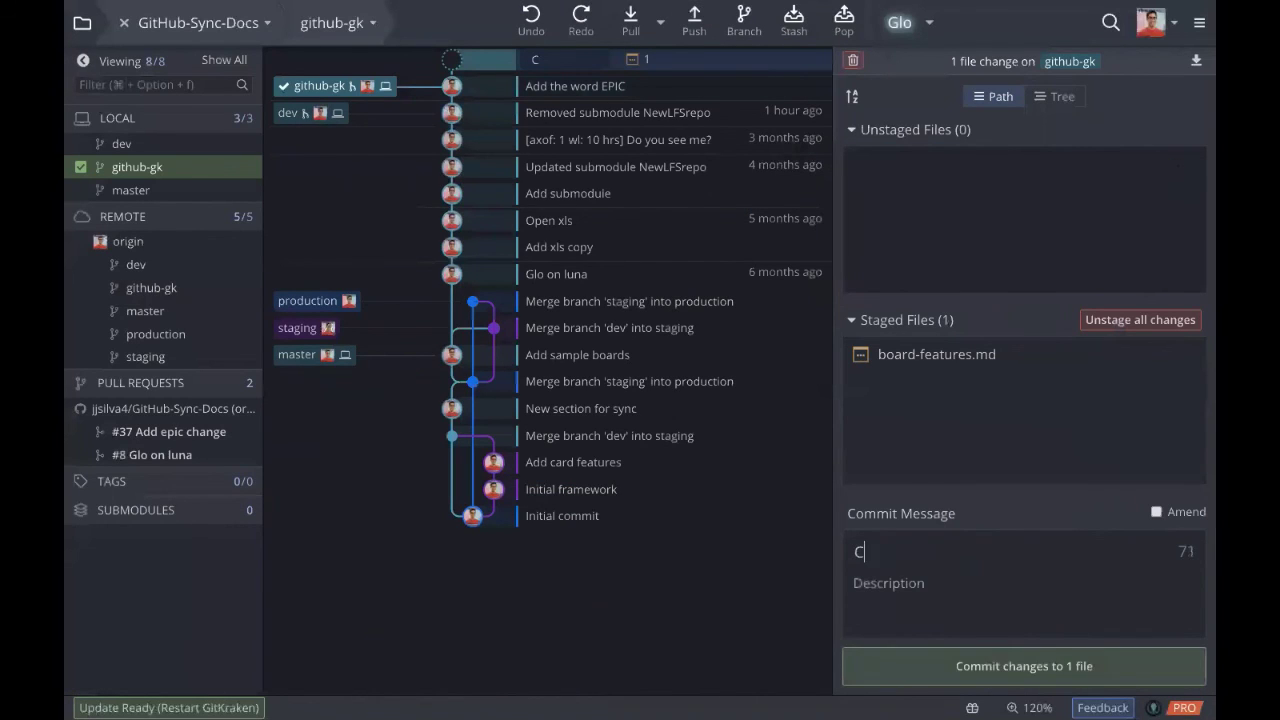
text(hange #2)
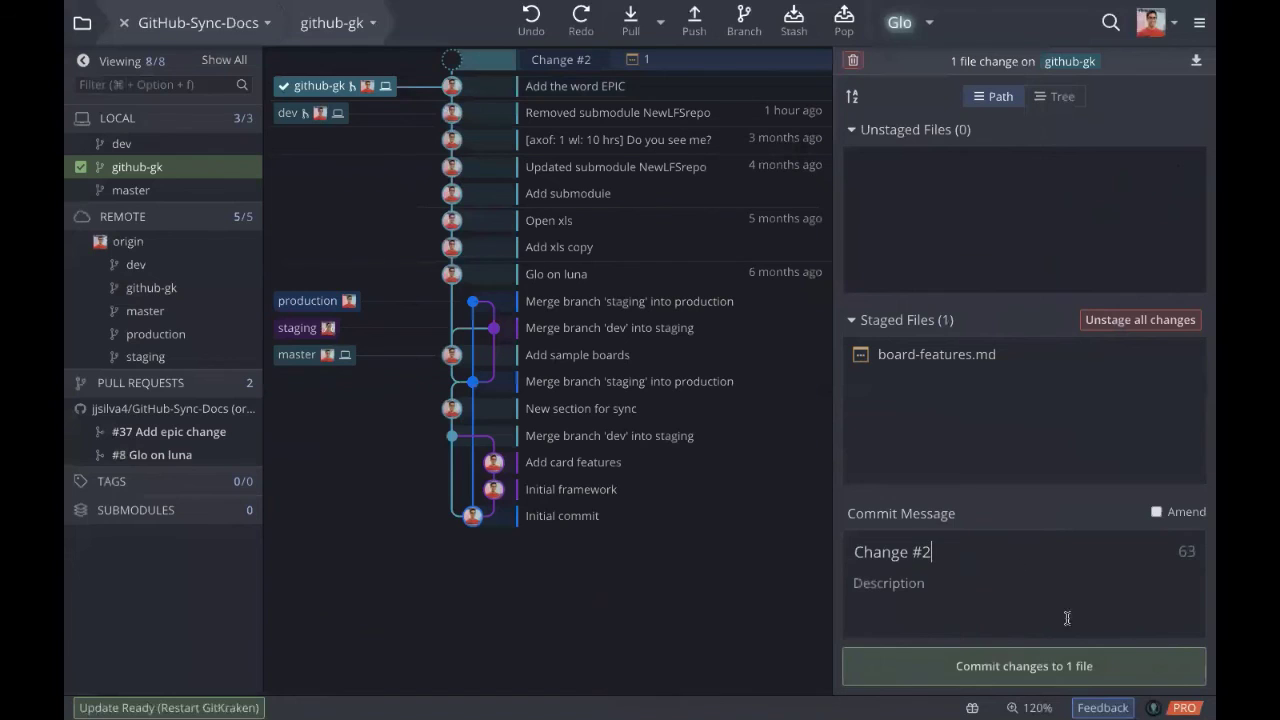
click(1077, 666)
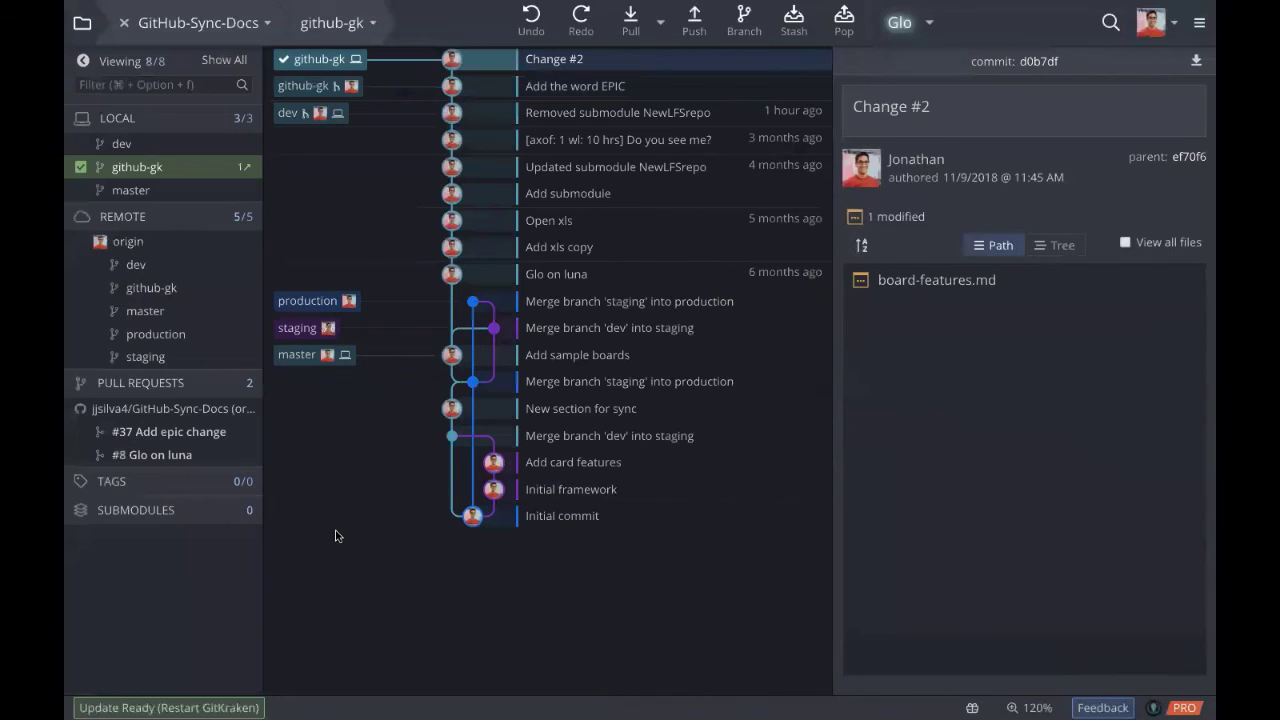
Step: Switch to the recently opened nodegit repository and look through the older history in its commit graph
click(216, 26)
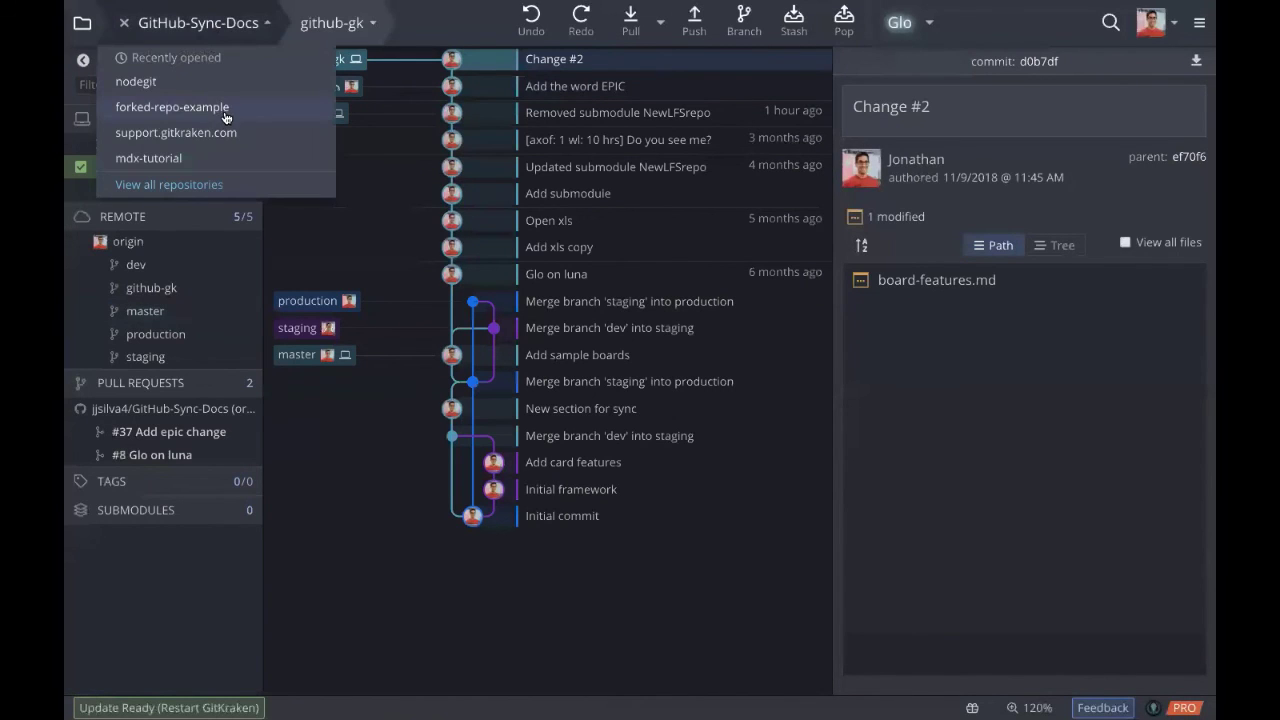
click(198, 83)
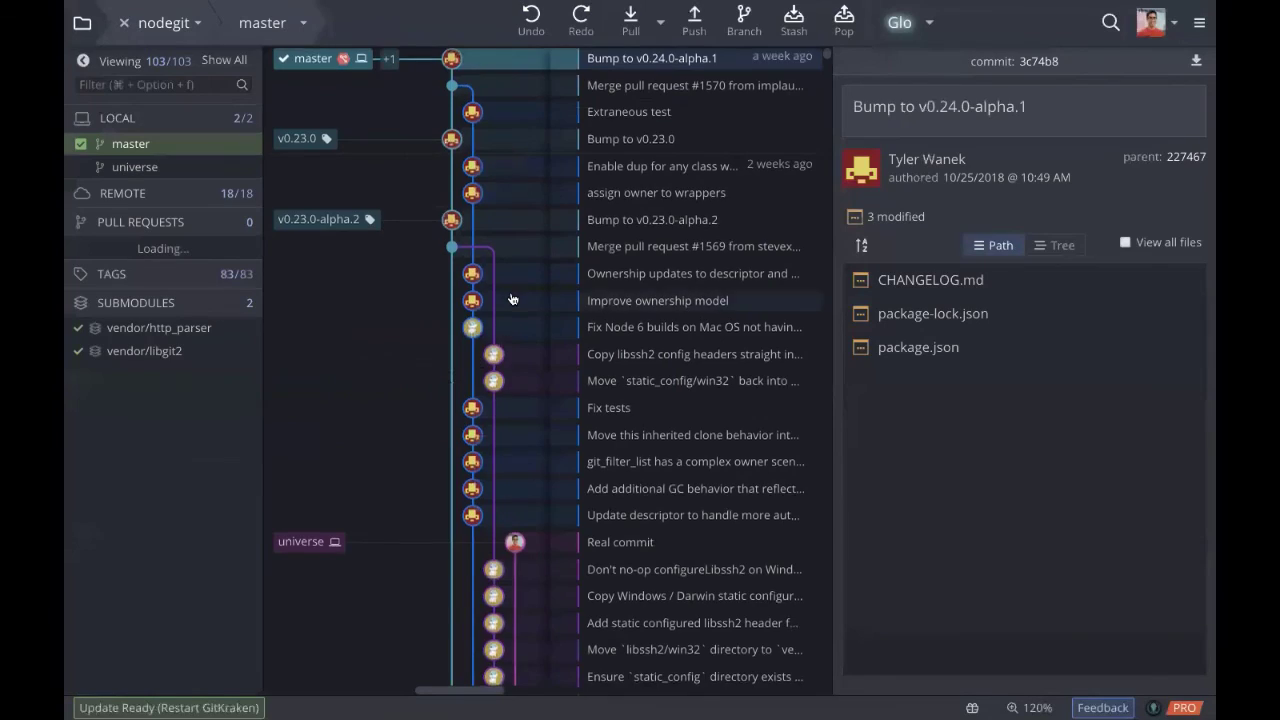
scroll(511, 299, down, 15)
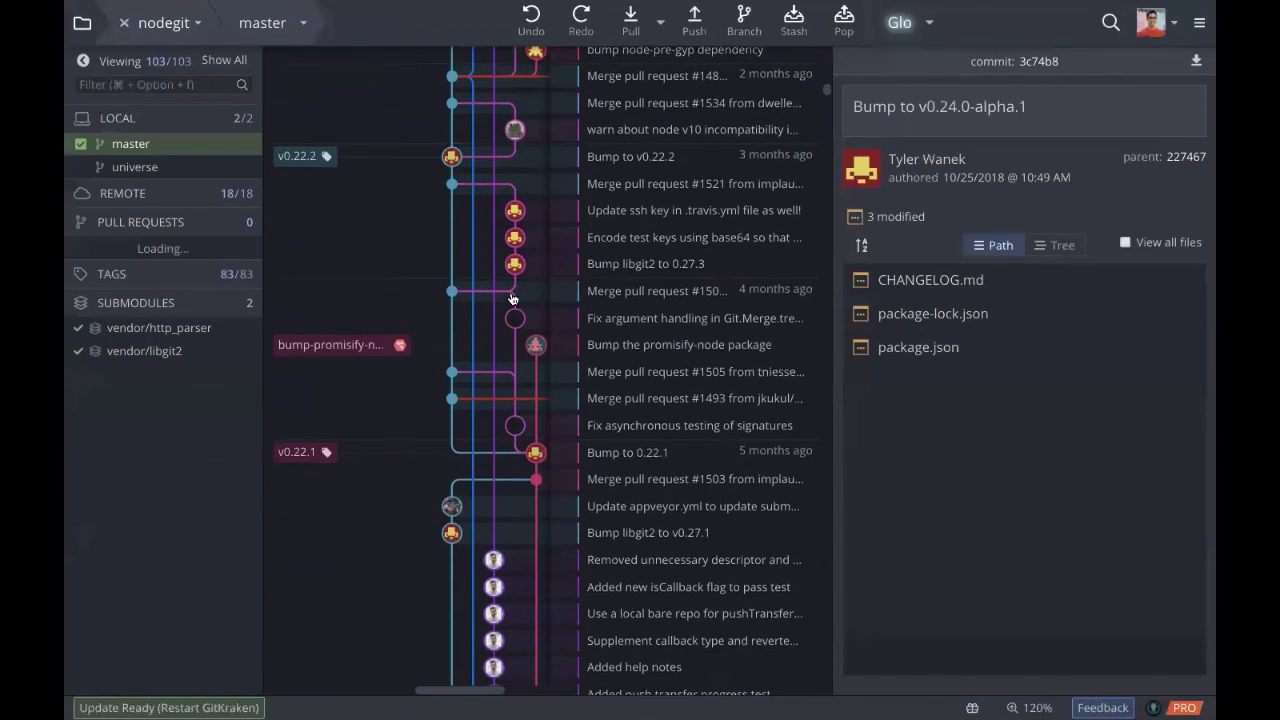
scroll(502, 420, down, 5)
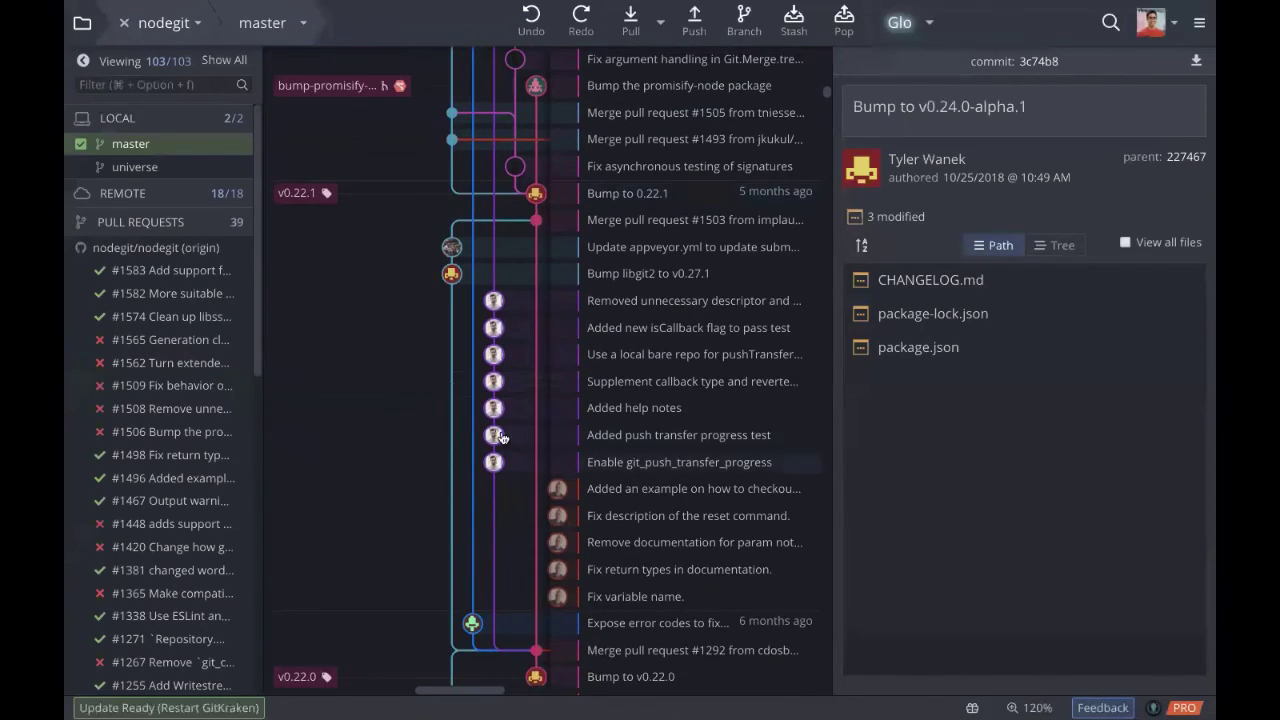
scroll(500, 436, down, 10)
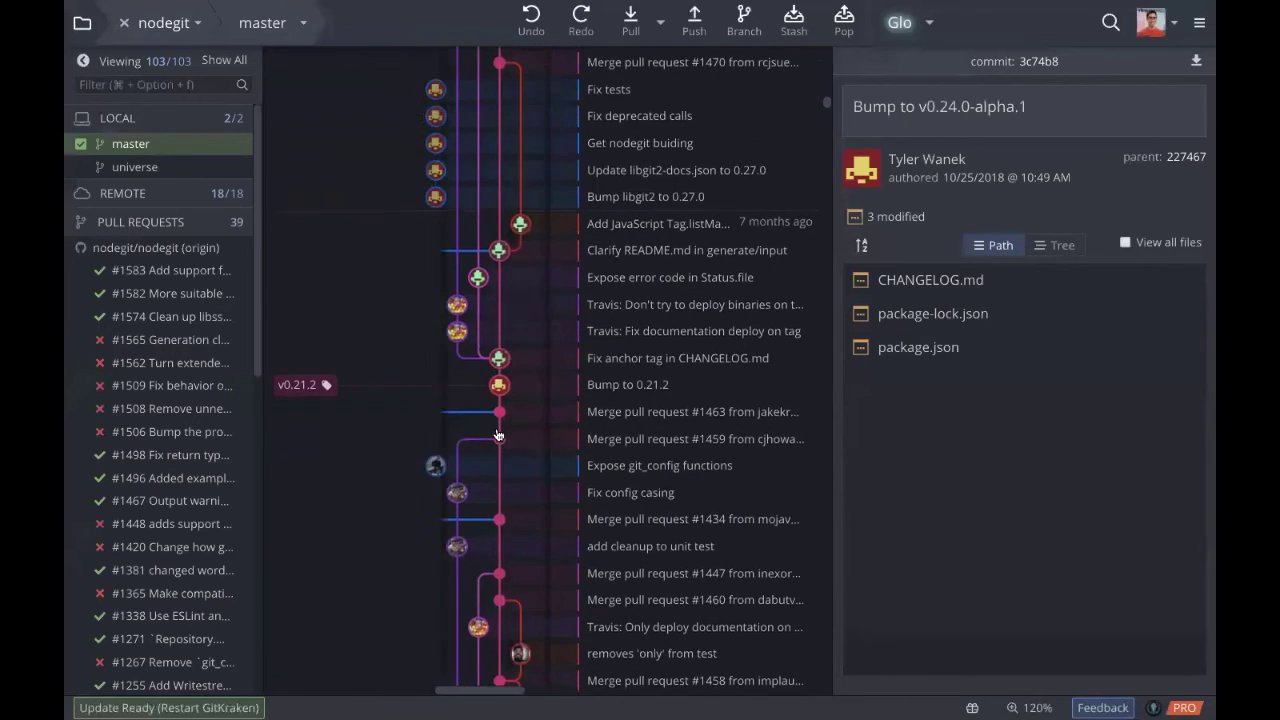
scroll(498, 435, down, 3)
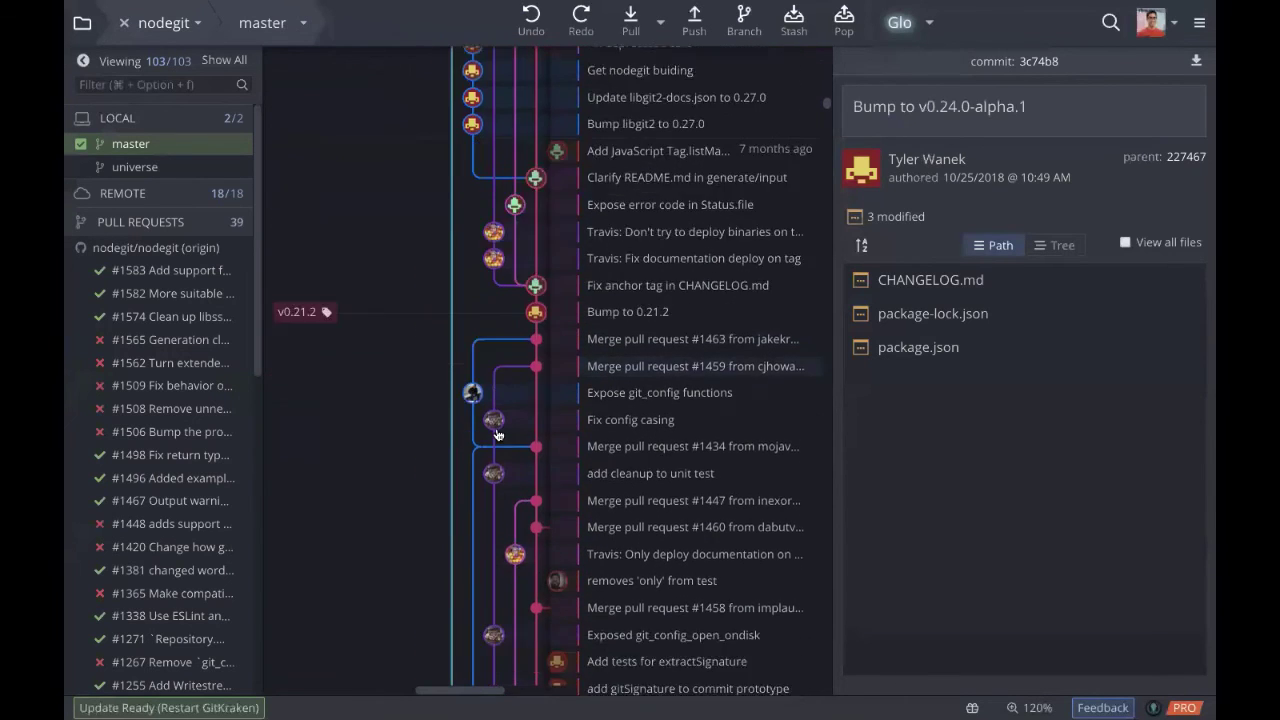
scroll(498, 435, down, 10)
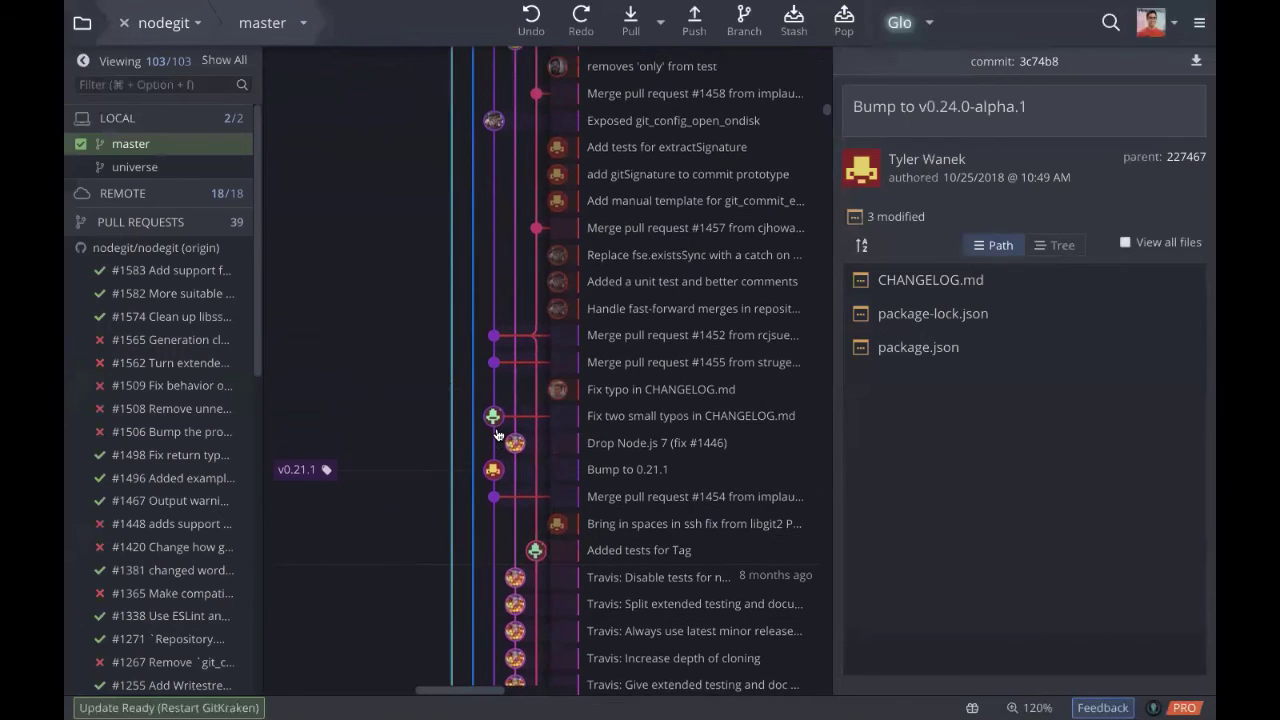
scroll(498, 435, up, 1)
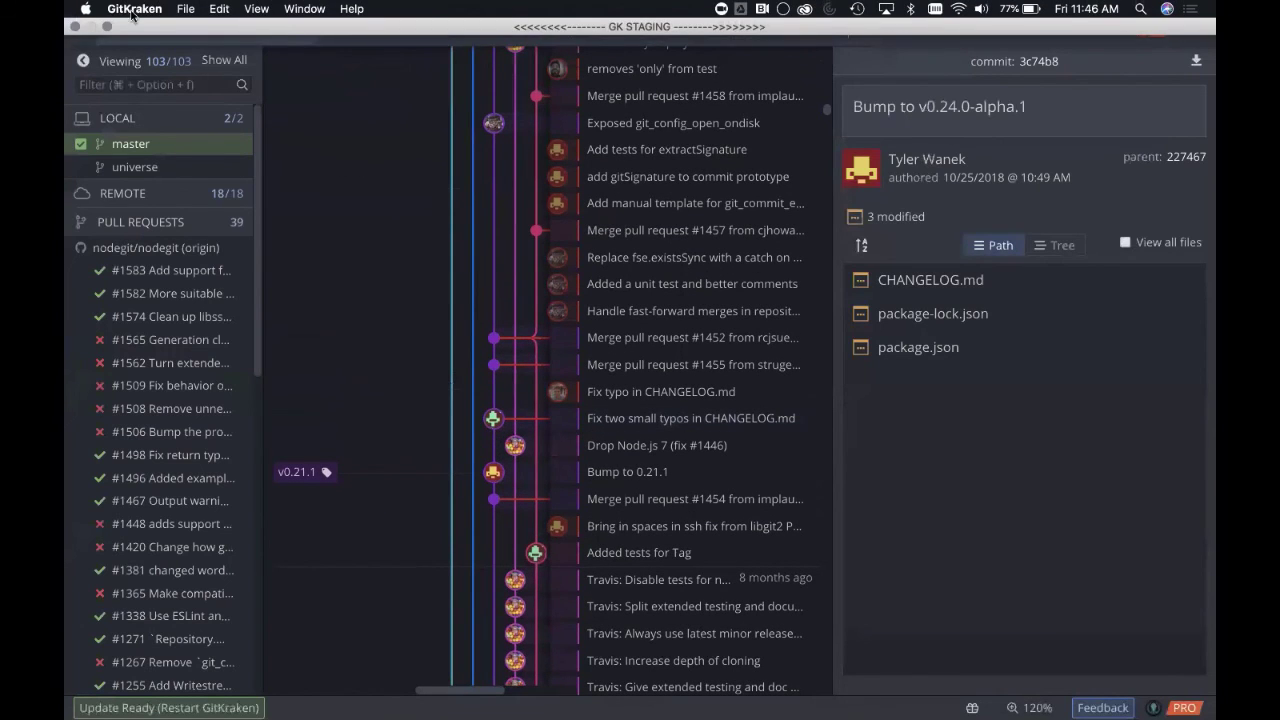
Step: View the About GitKraken information on the version and open source projects, and close it
click(132, 10)
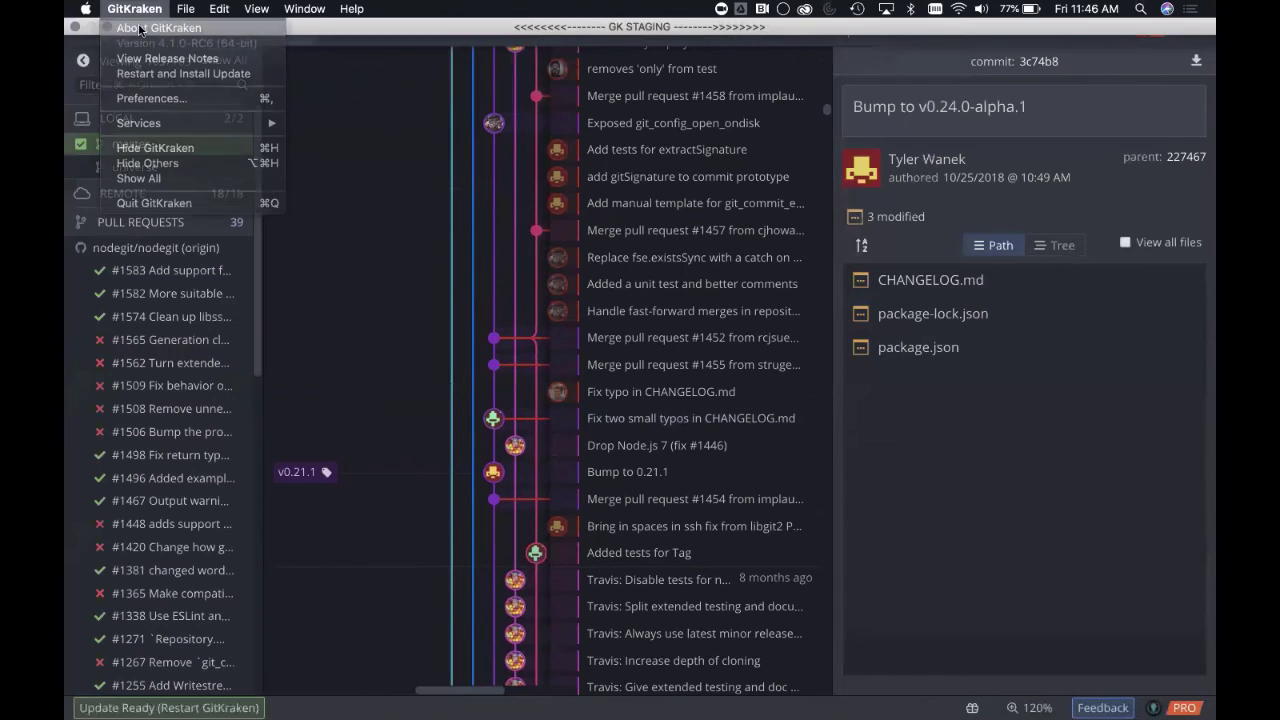
click(140, 27)
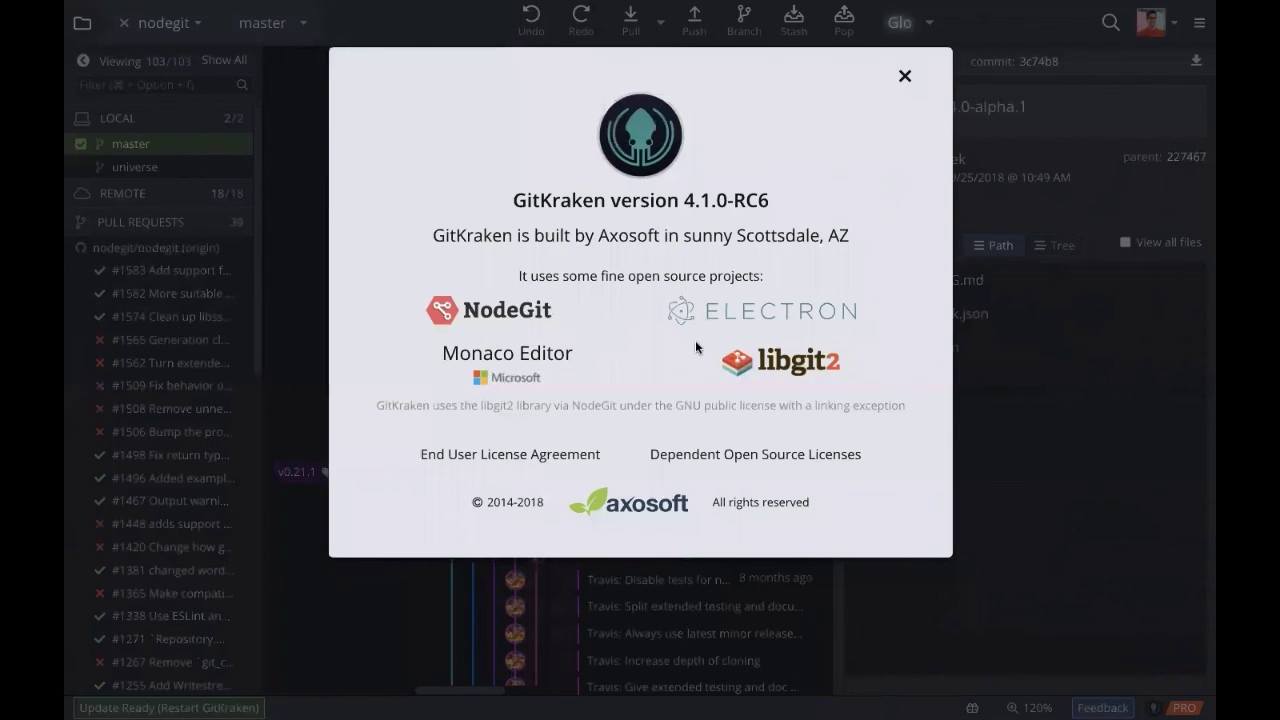
click(905, 76)
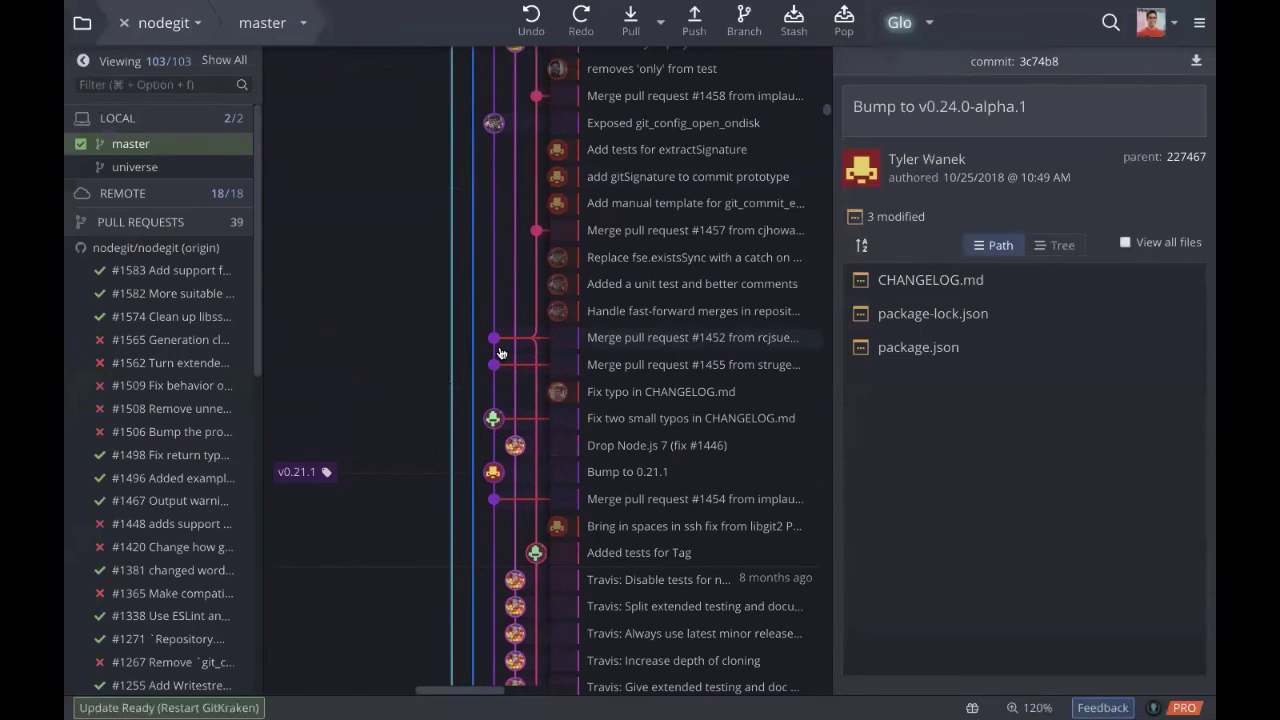
Step: Browse the nodegit commit graph down to the v0.20.3 tag and set the interface zoom to 100%
scroll(503, 330, down, 10)
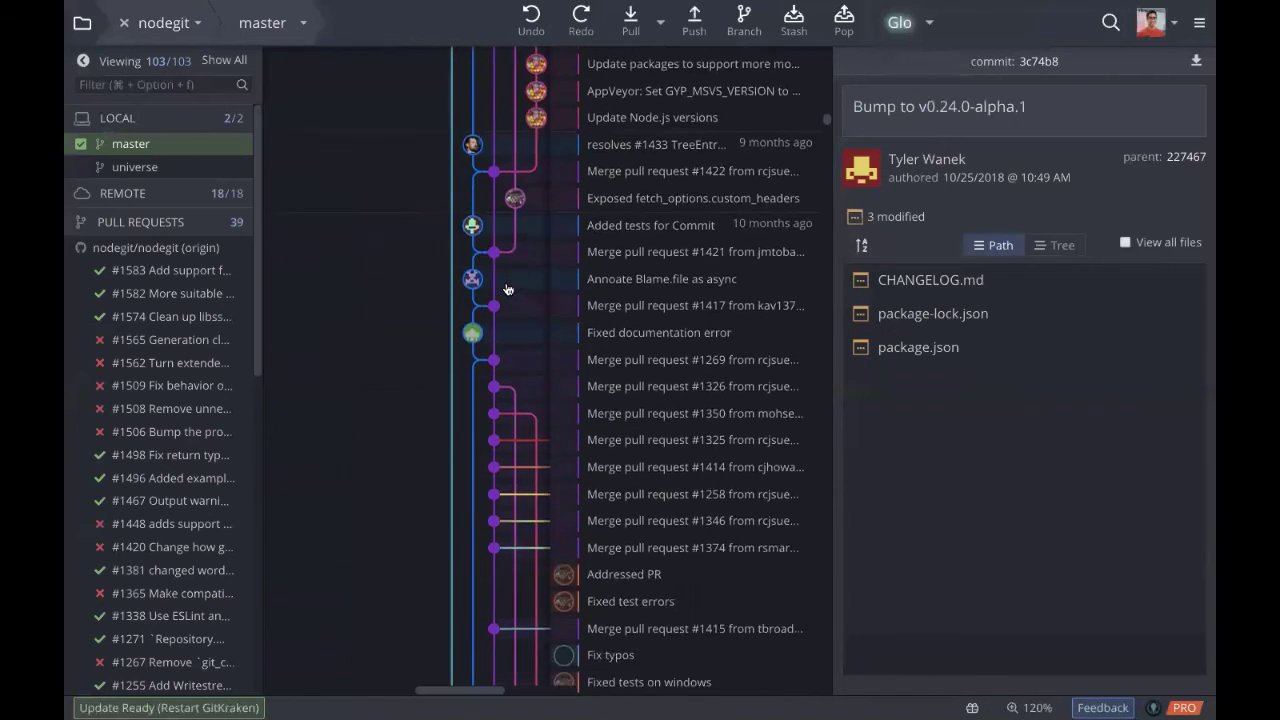
scroll(507, 289, down, 5)
scroll(507, 289, up, 3)
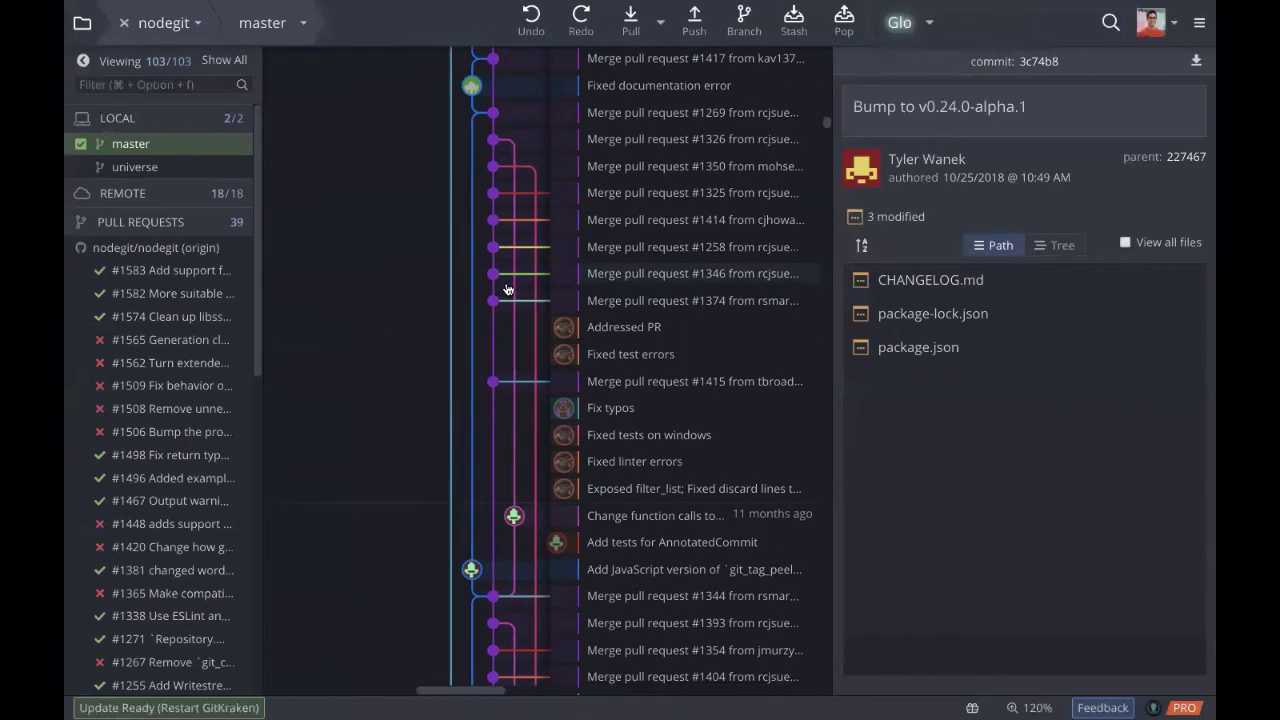
scroll(507, 289, down, 3)
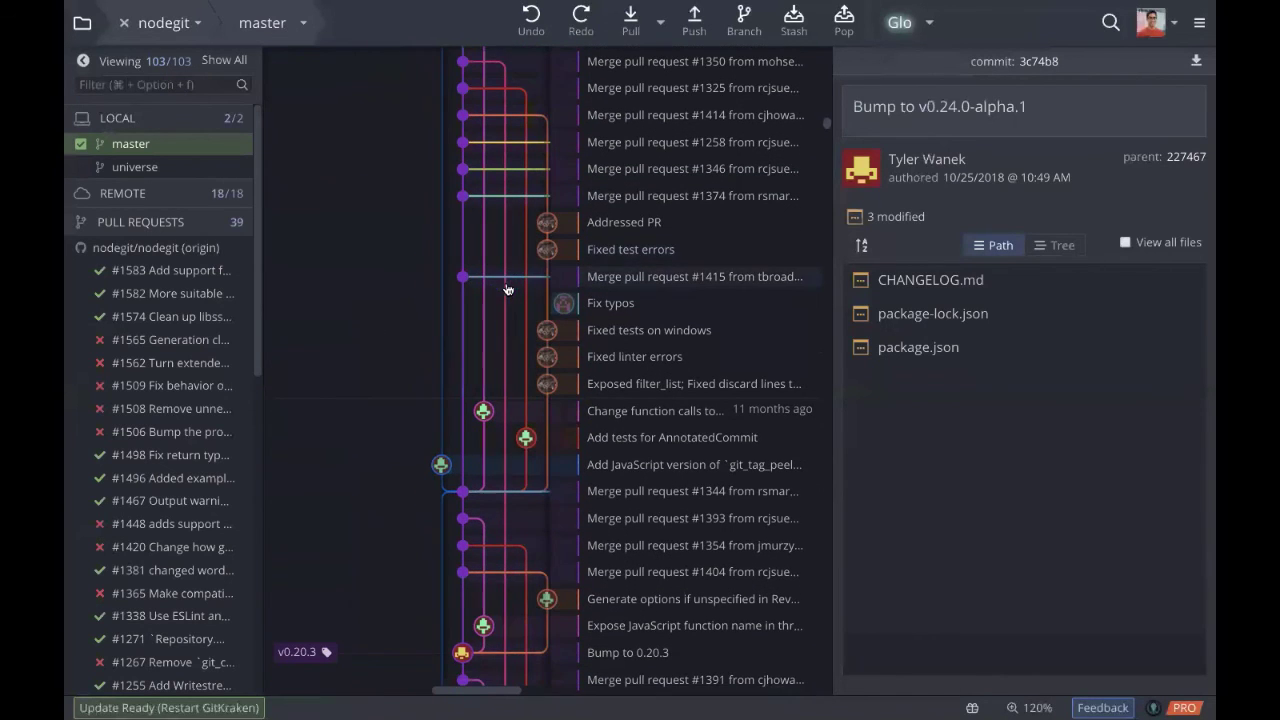
click(1035, 707)
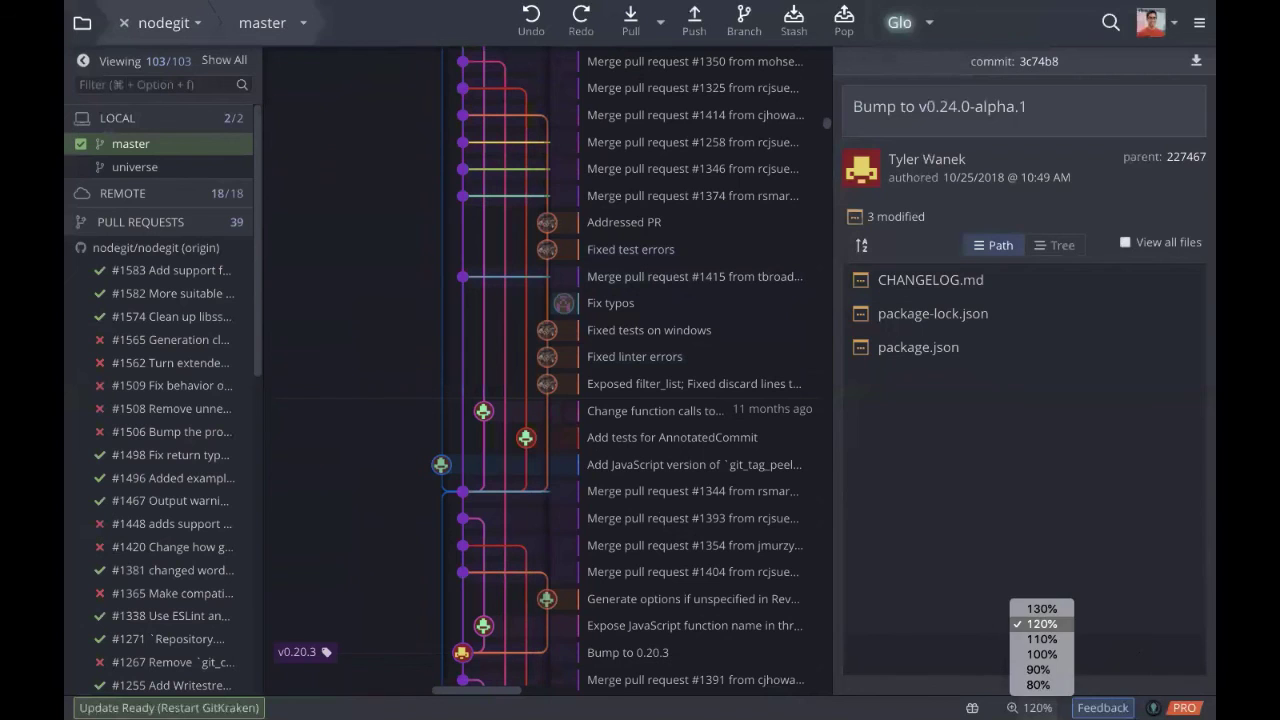
click(1041, 654)
Step: Select the "Add tests for AnnotatedCommit" commit and examine its details and the surrounding branch lines in the graph
scroll(424, 294, down, 1)
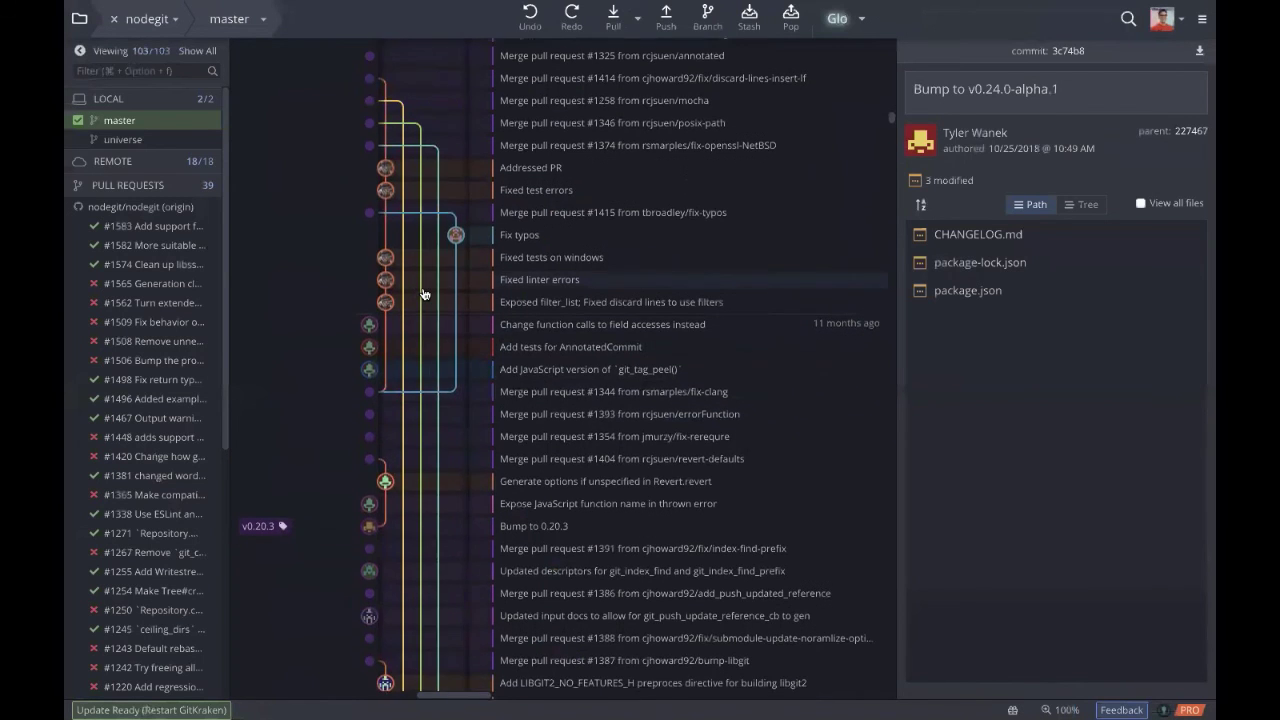
scroll(424, 294, down, 1)
click(491, 320)
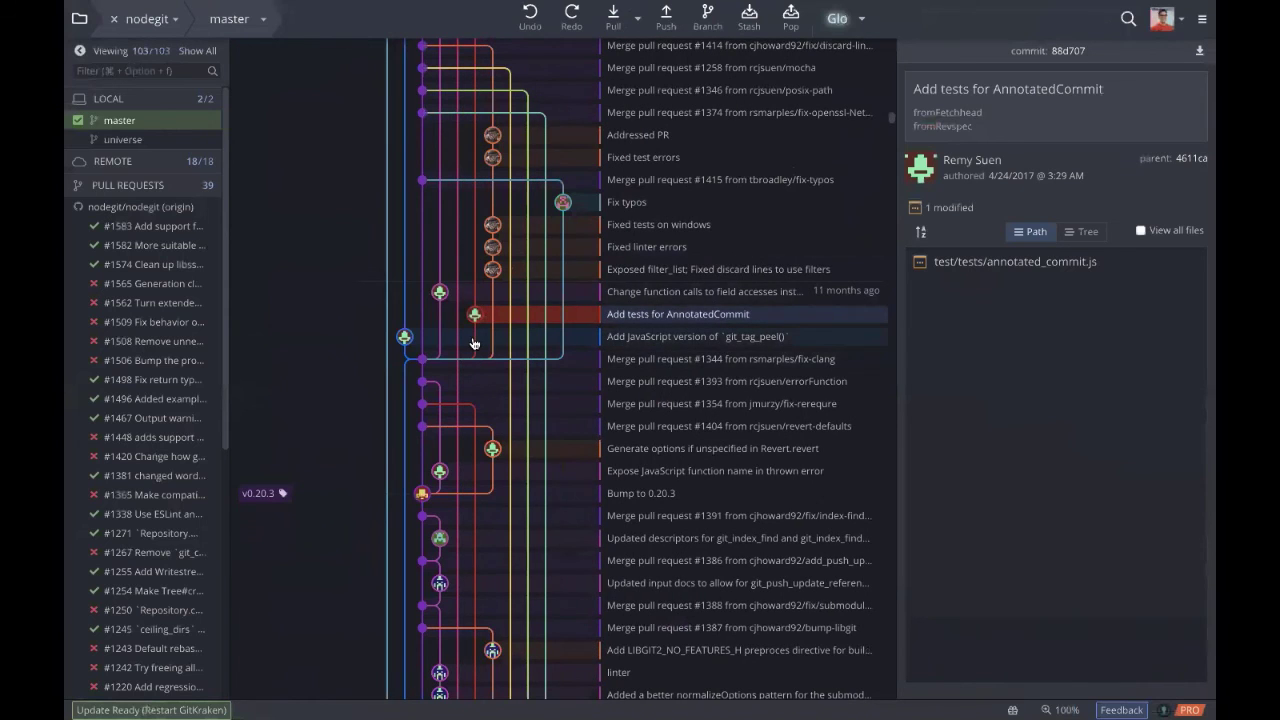
scroll(474, 343, up, 6)
scroll(474, 343, down, 4)
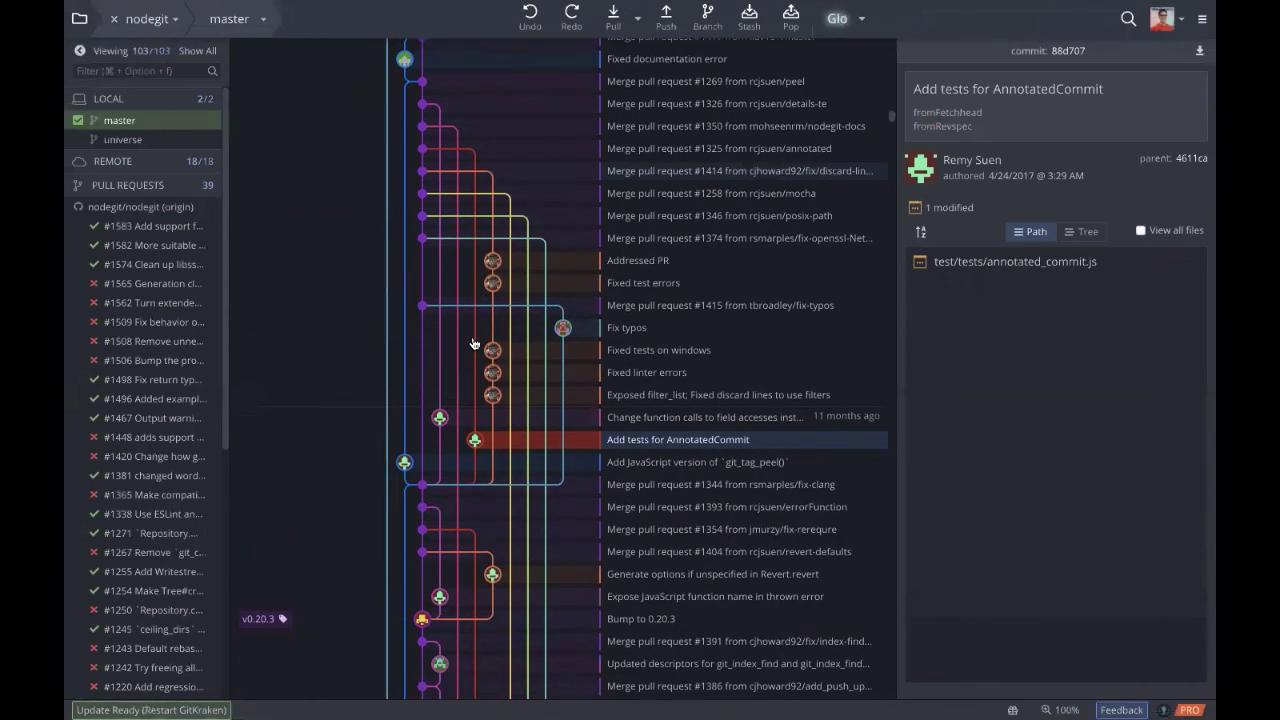